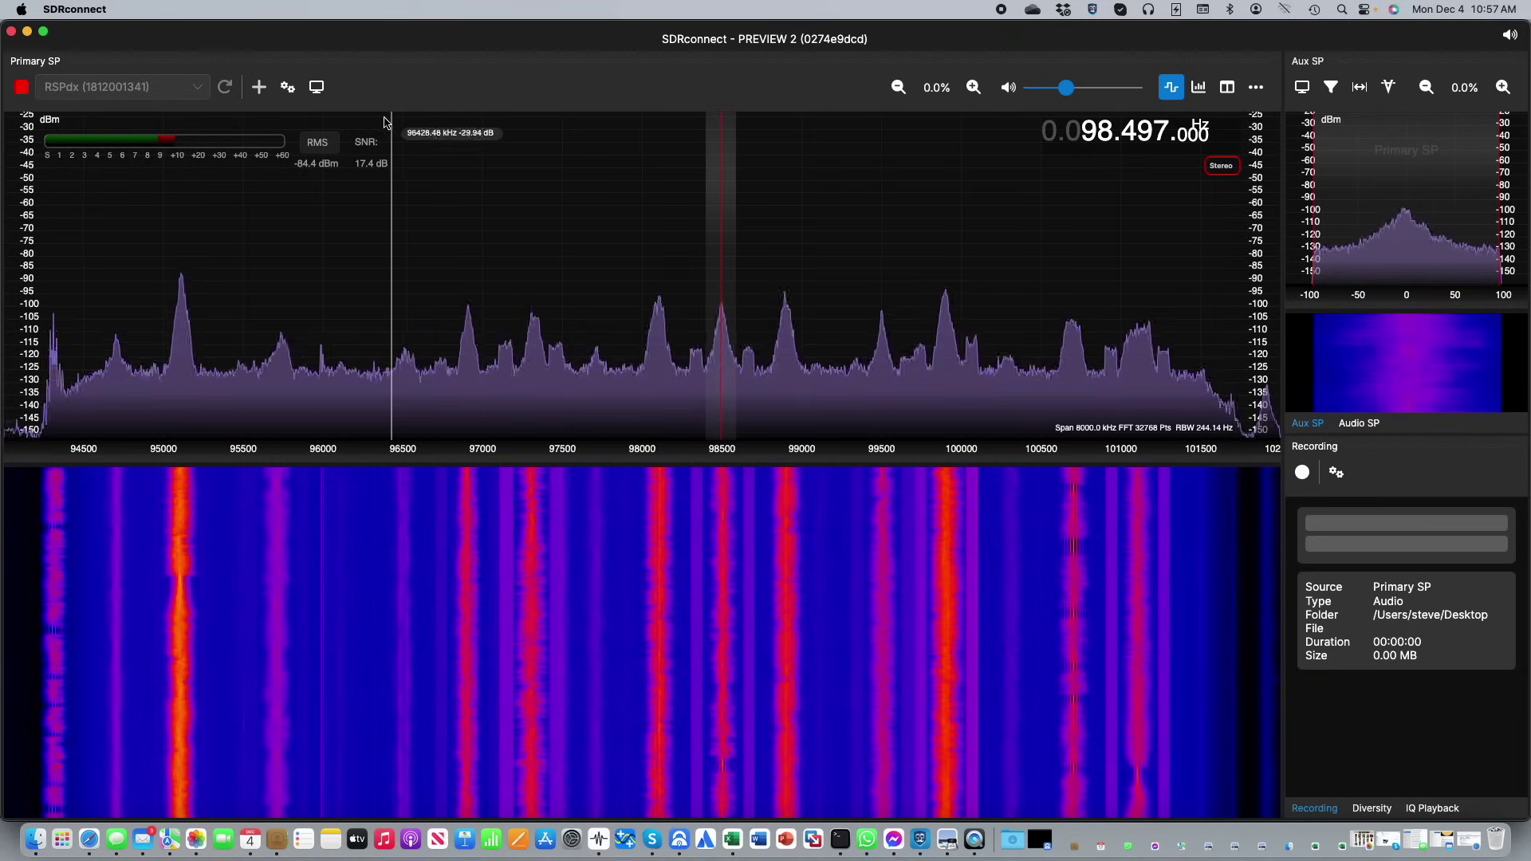
Step: Review the RSPdx receiver's hardware settings, including sample rate, antenna, gain, Bias-T and notch filters
click(288, 88)
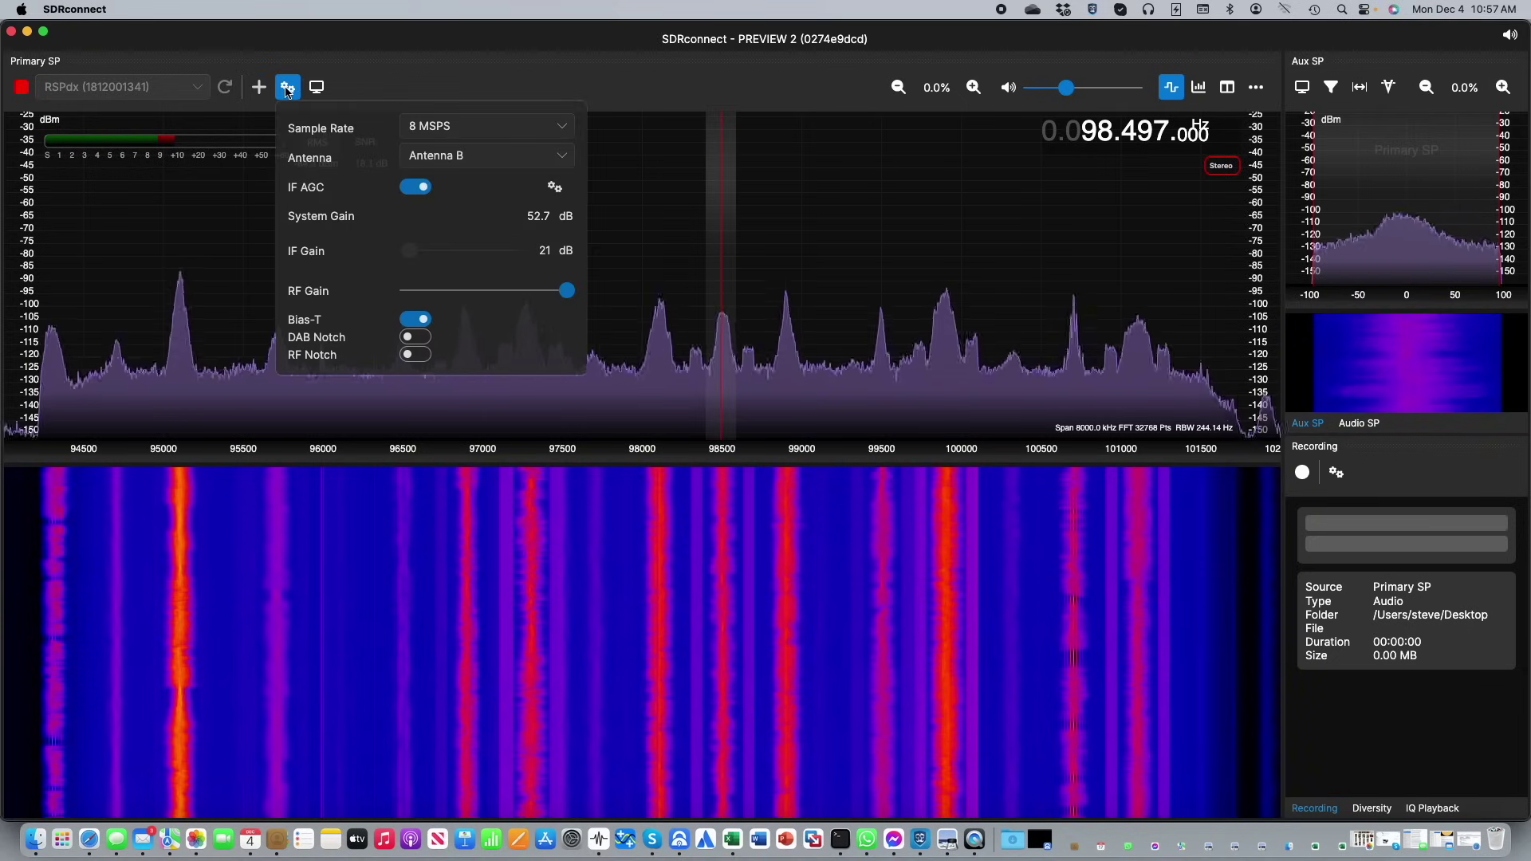
click(288, 90)
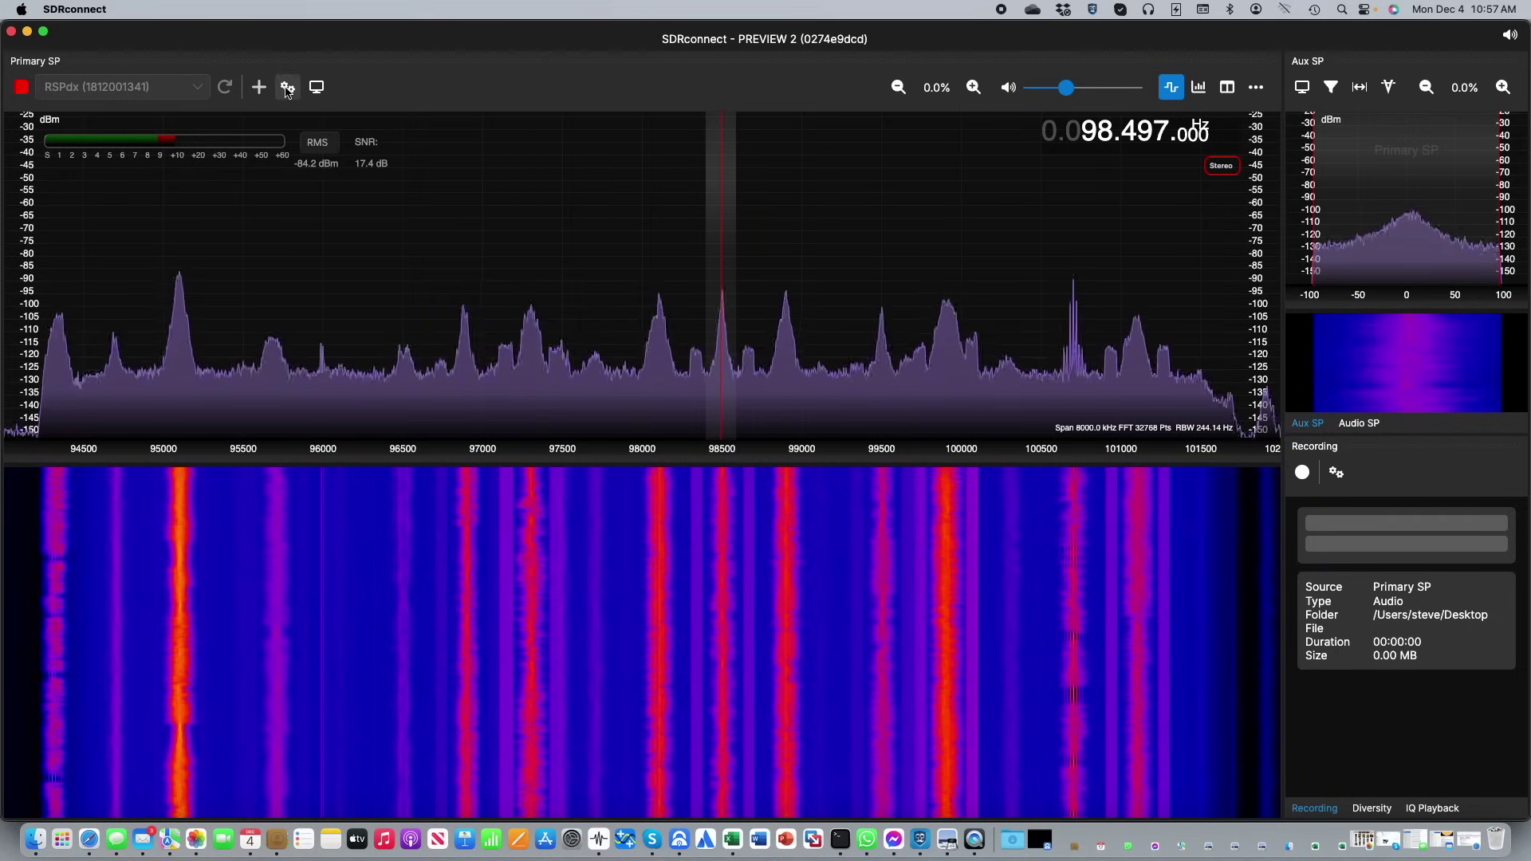
Step: Show the primary spectrum's sidebar and examine its control, AGC/squelch, audio, band and display options
click(1227, 90)
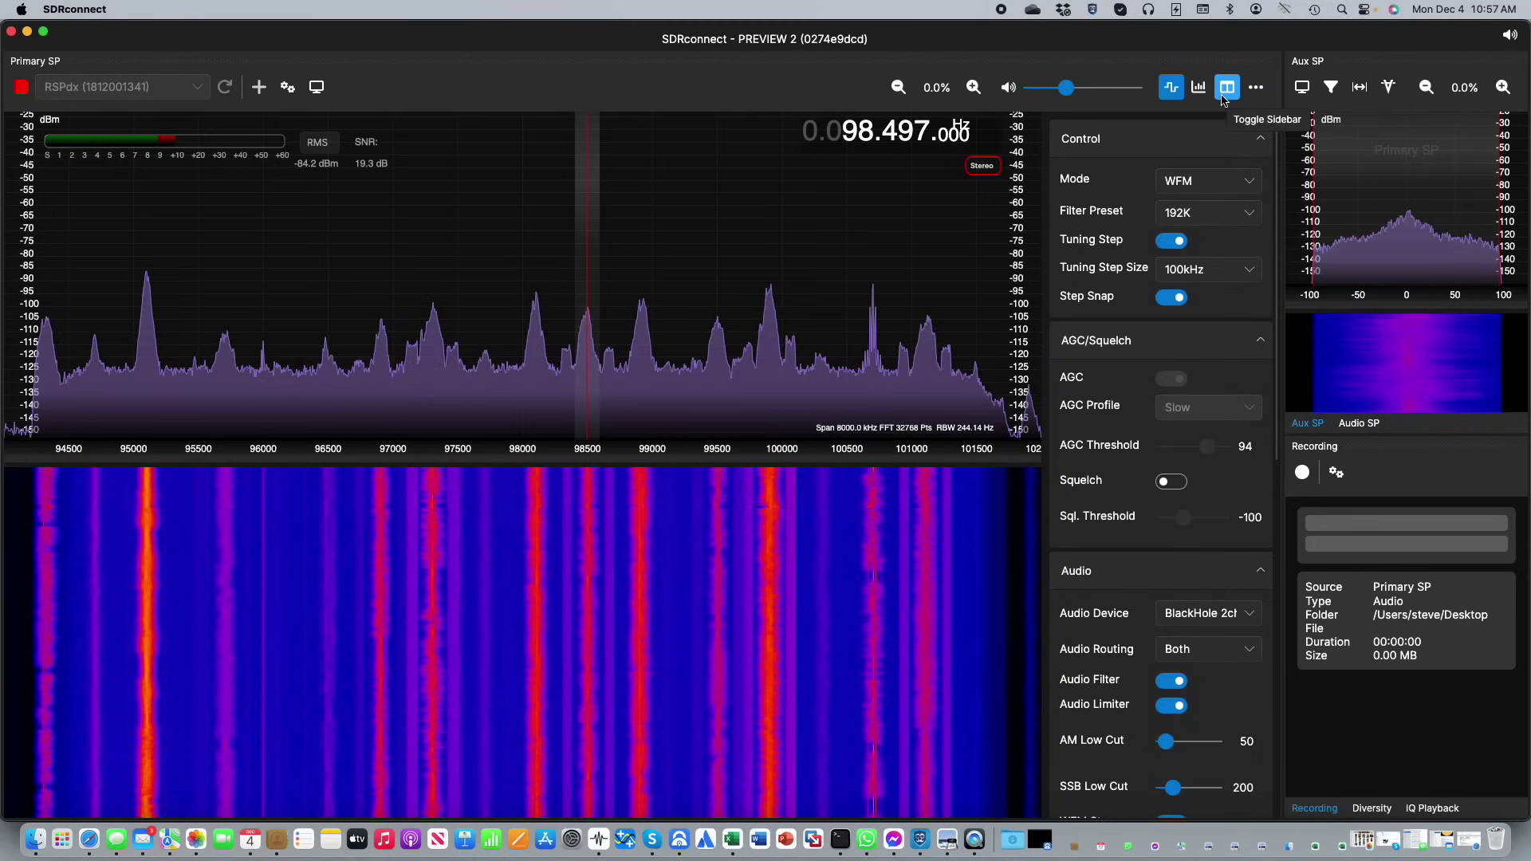
click(1216, 191)
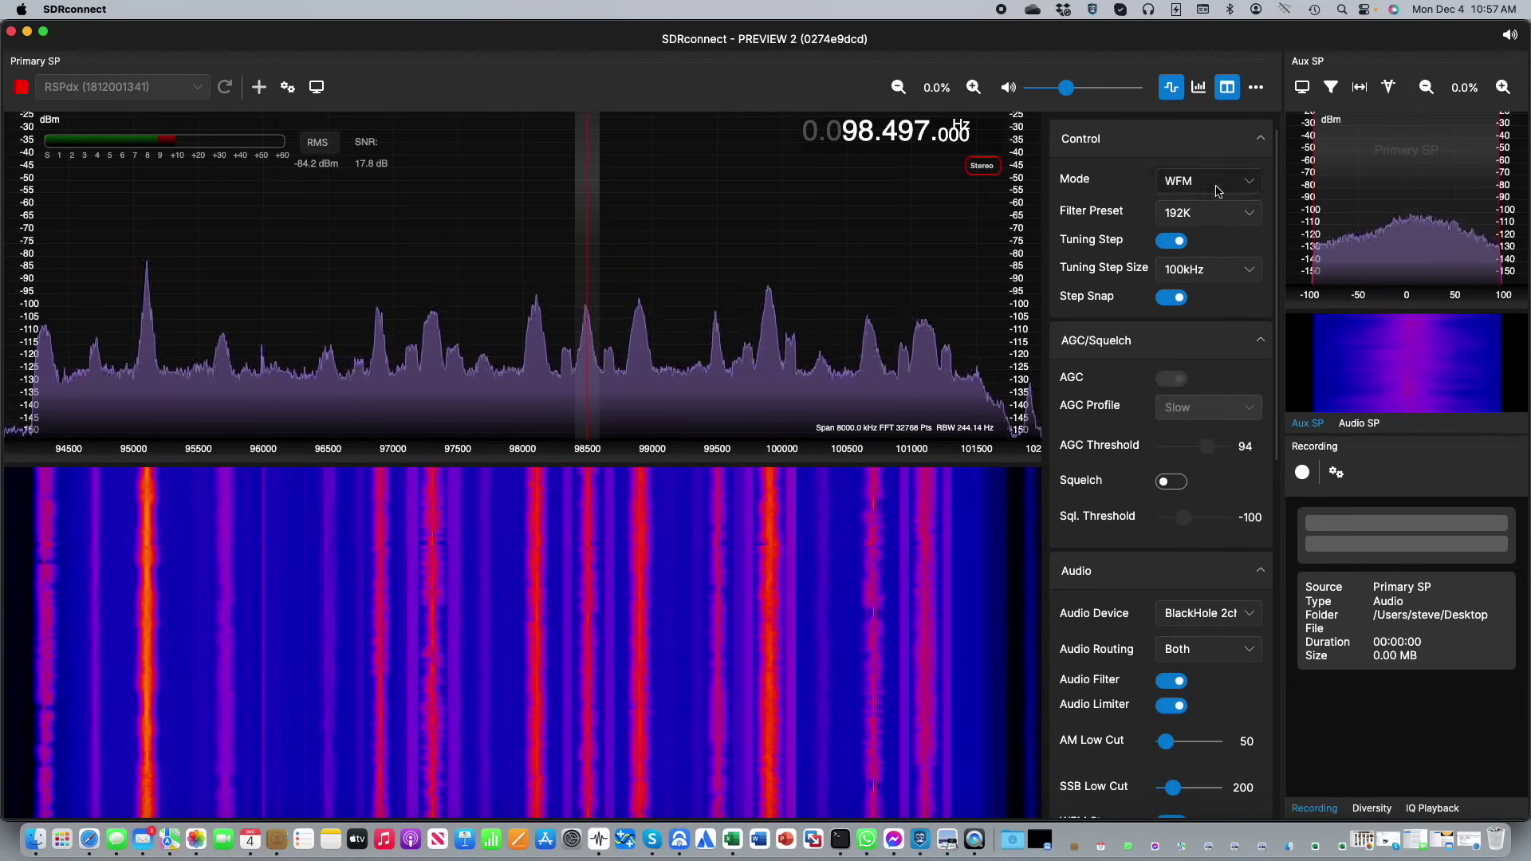
click(1217, 191)
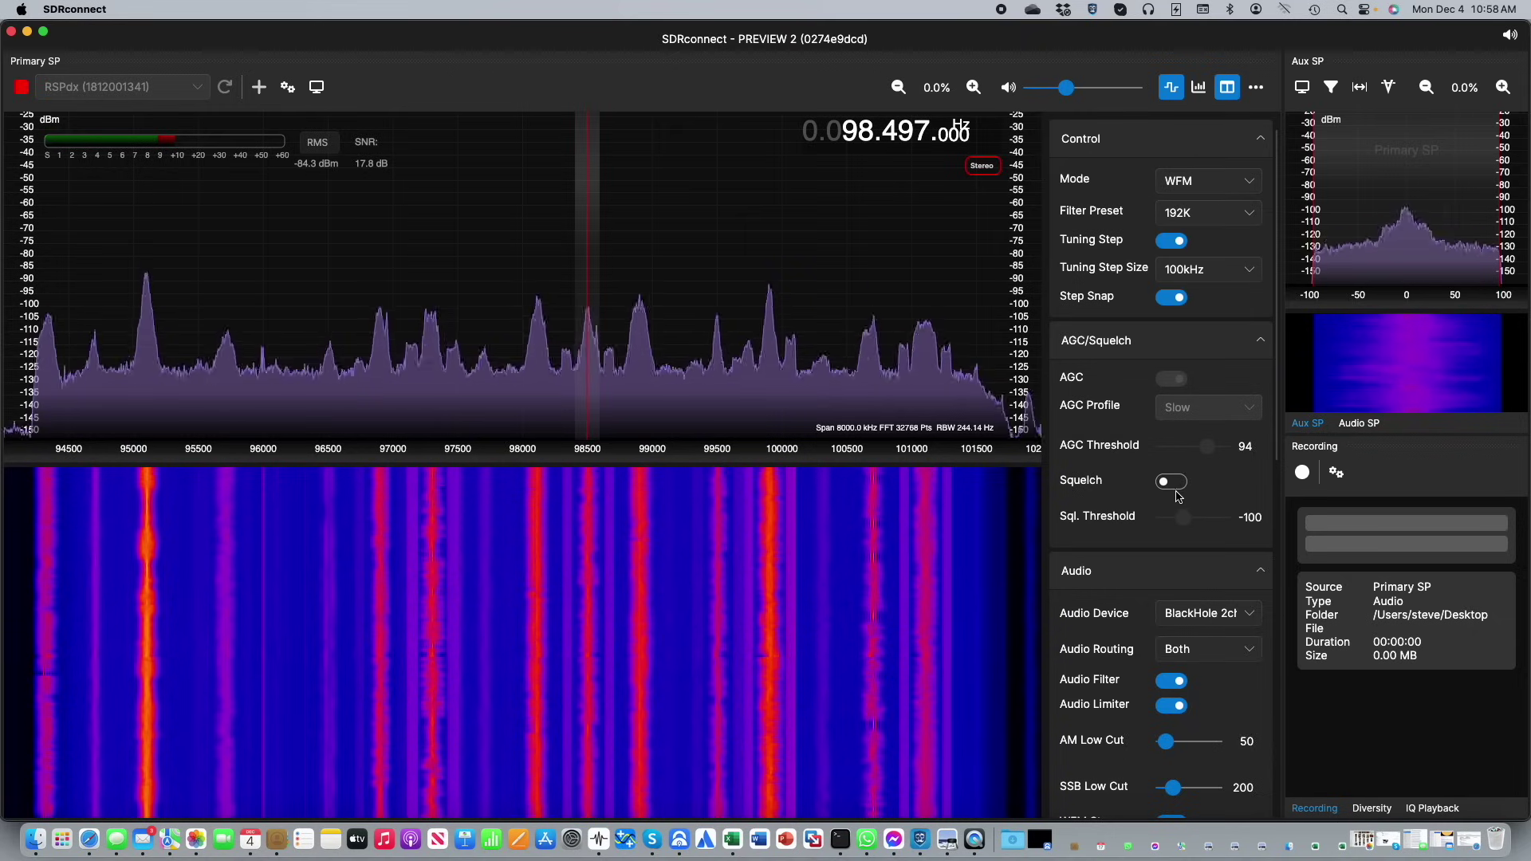
scroll(1177, 495, down, 5)
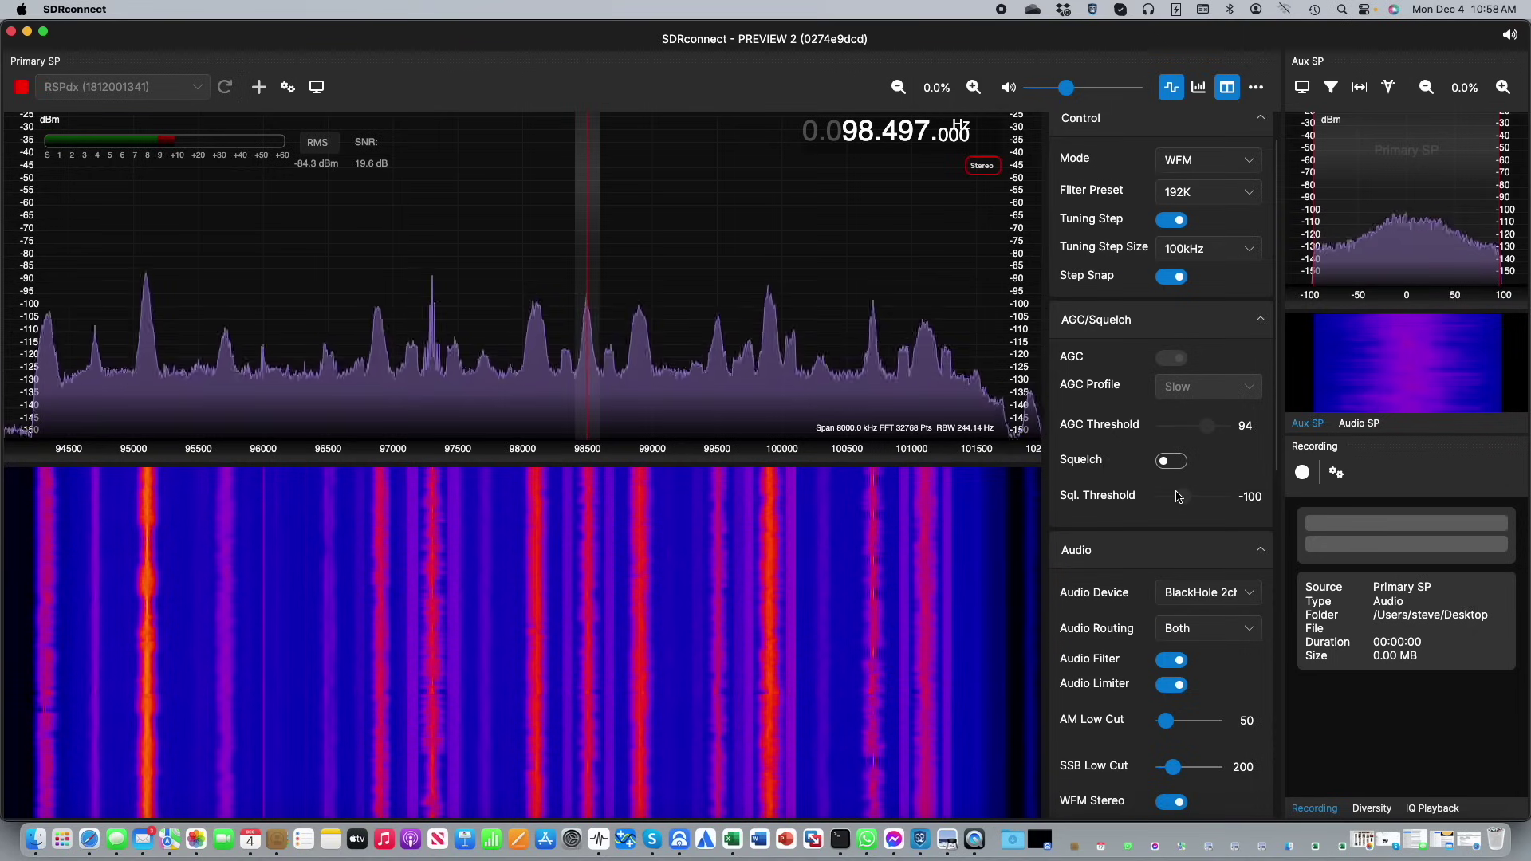
scroll(1138, 490, down, 1)
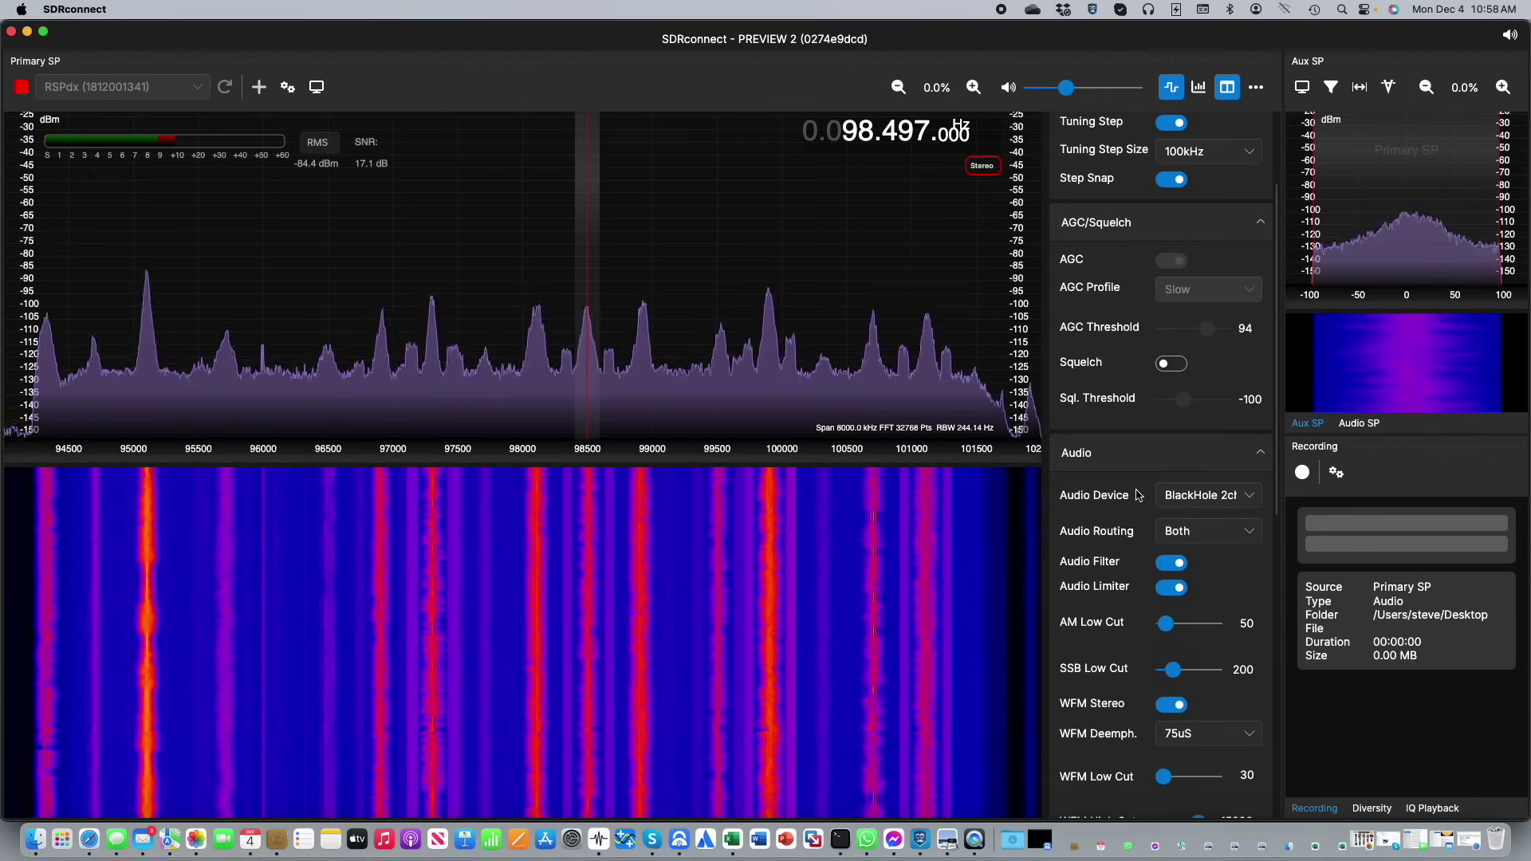
scroll(1138, 494, down, 7)
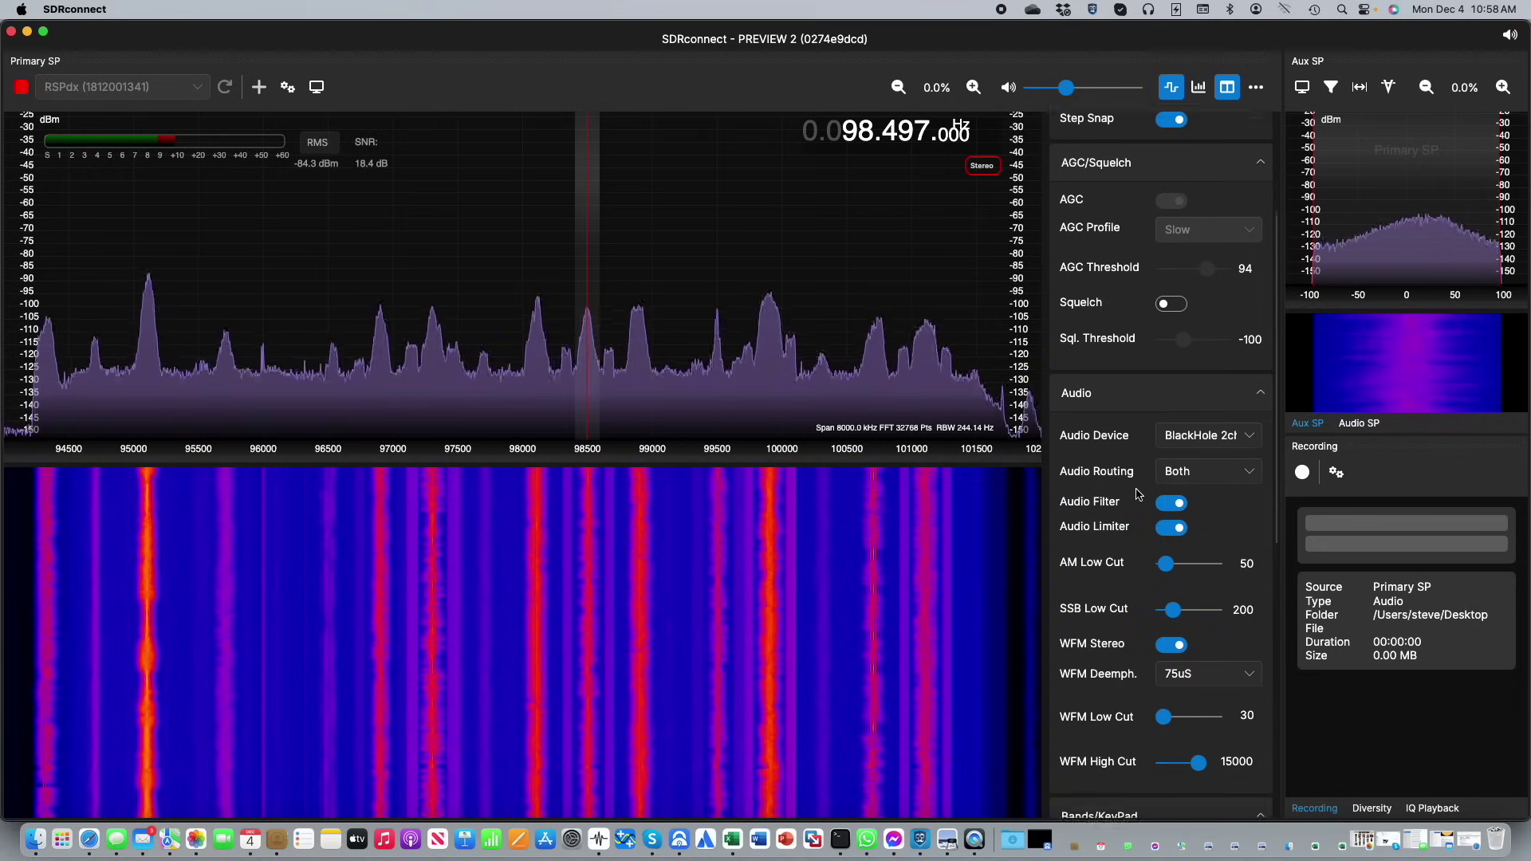
scroll(1137, 495, down, 6)
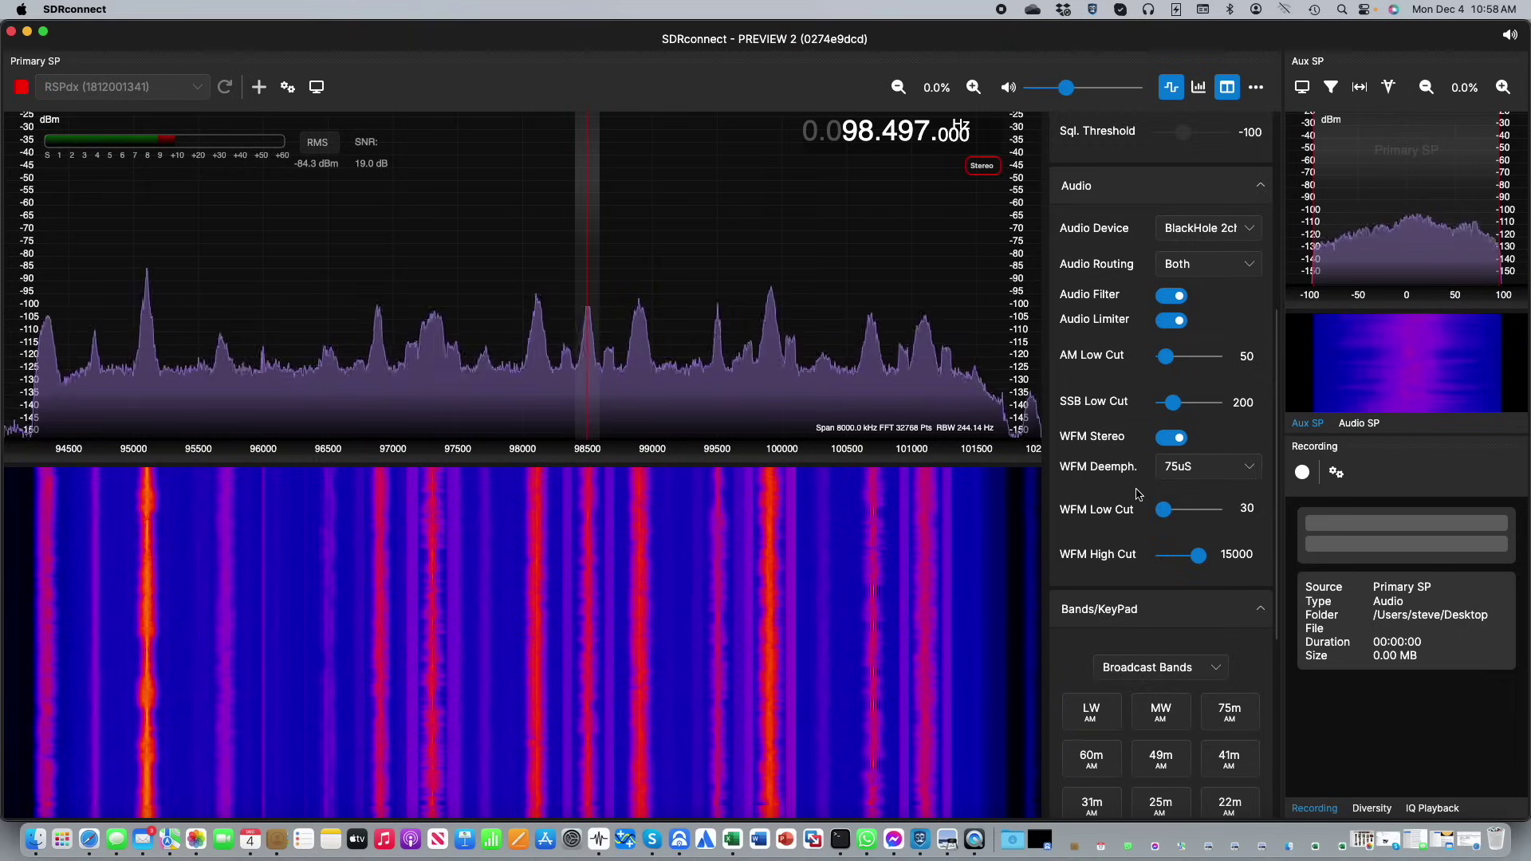
scroll(1138, 494, down, 4)
scroll(1138, 494, down, 5)
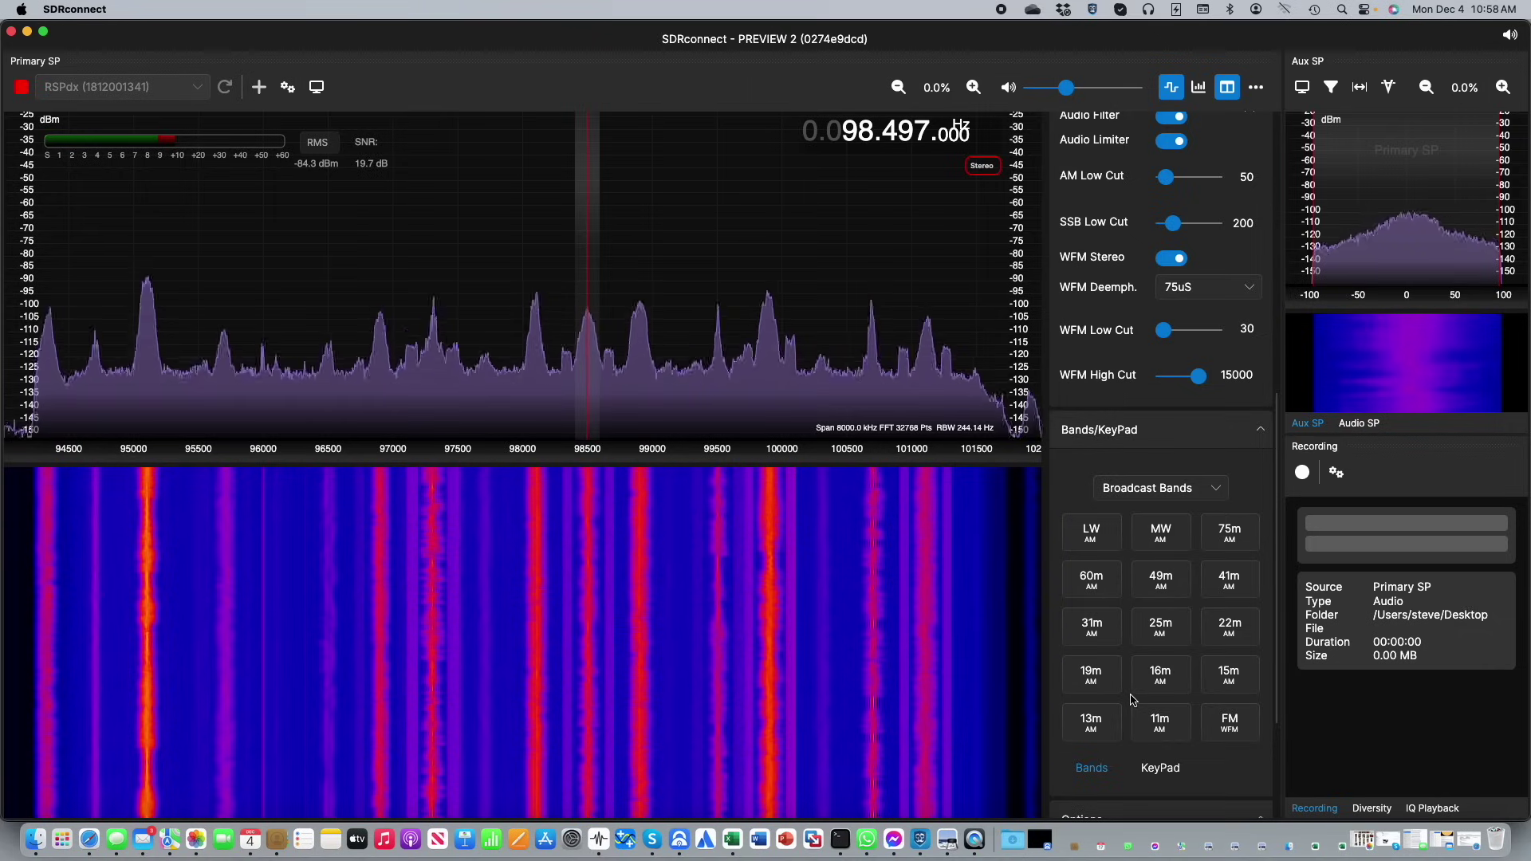
scroll(1133, 700, down, 8)
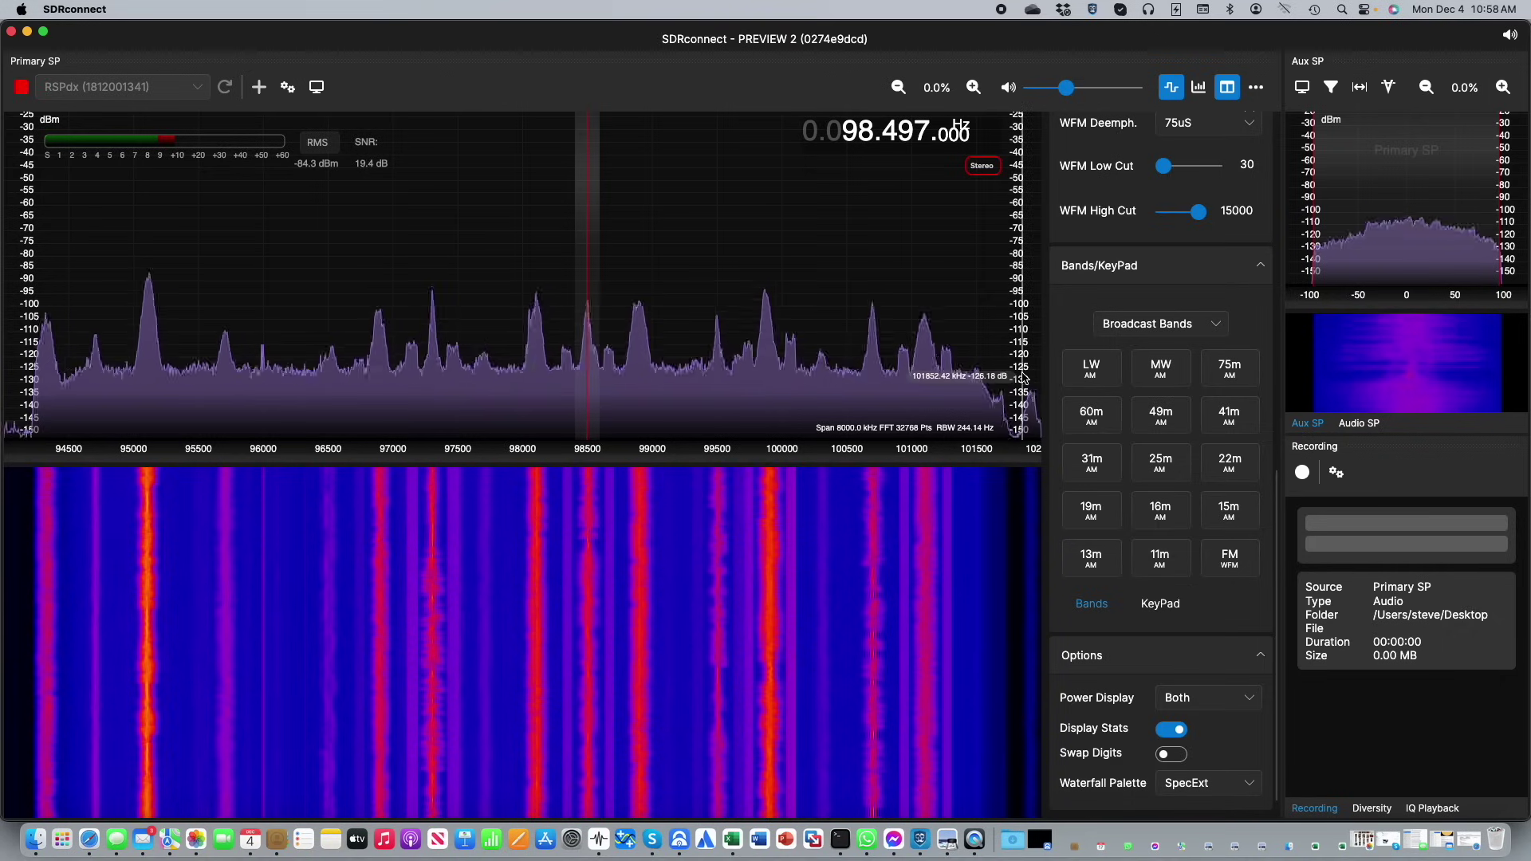
Step: Set the primary spectrum's reference level to -11 and its base to -138
click(318, 87)
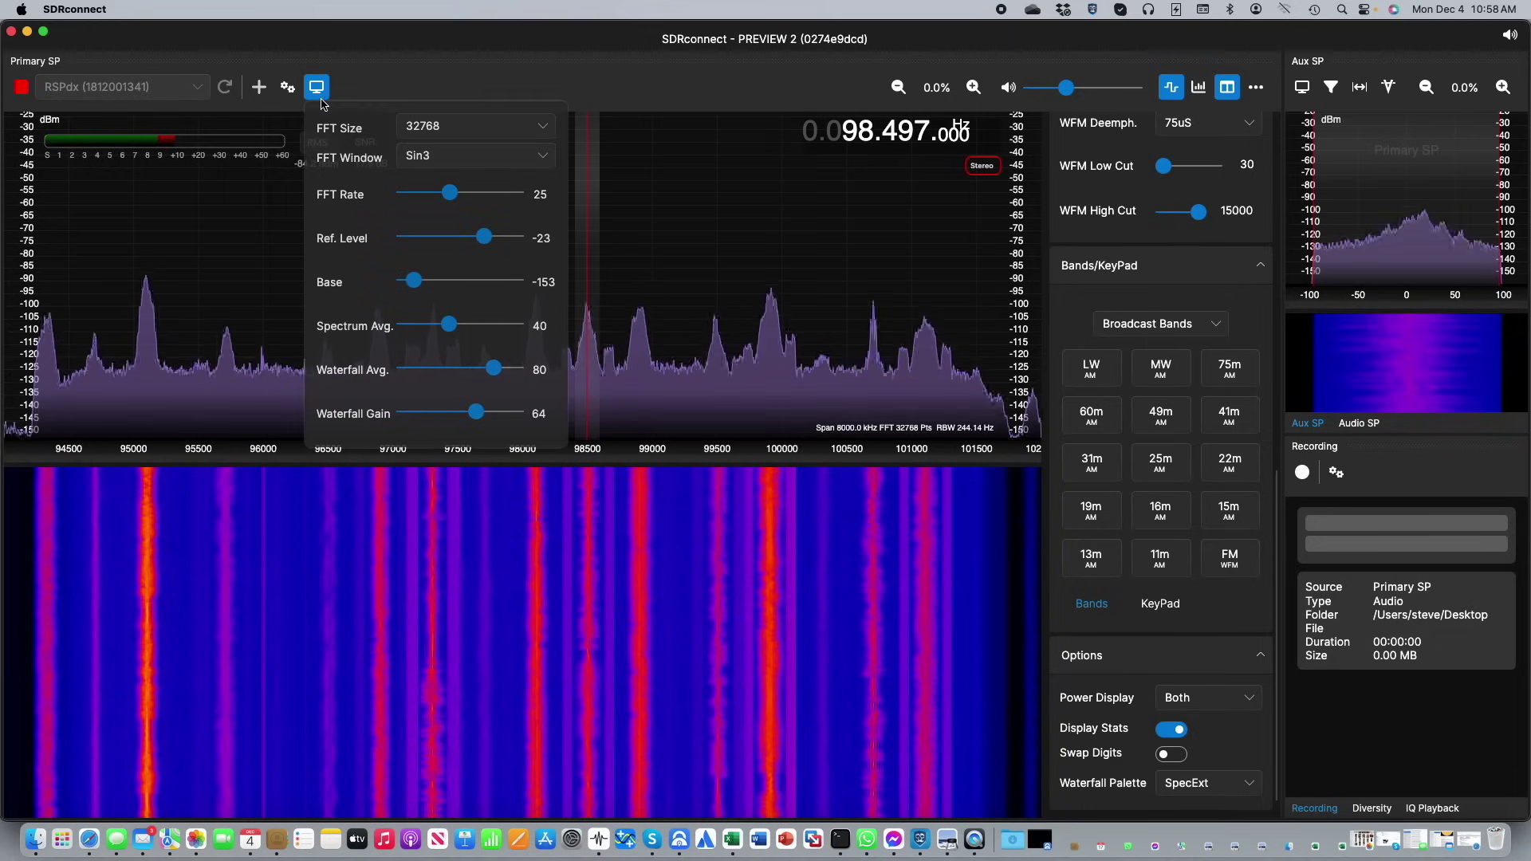
mouse_move(488, 247)
mouse_down()
mouse_move(451, 237)
mouse_move(500, 238)
mouse_up()
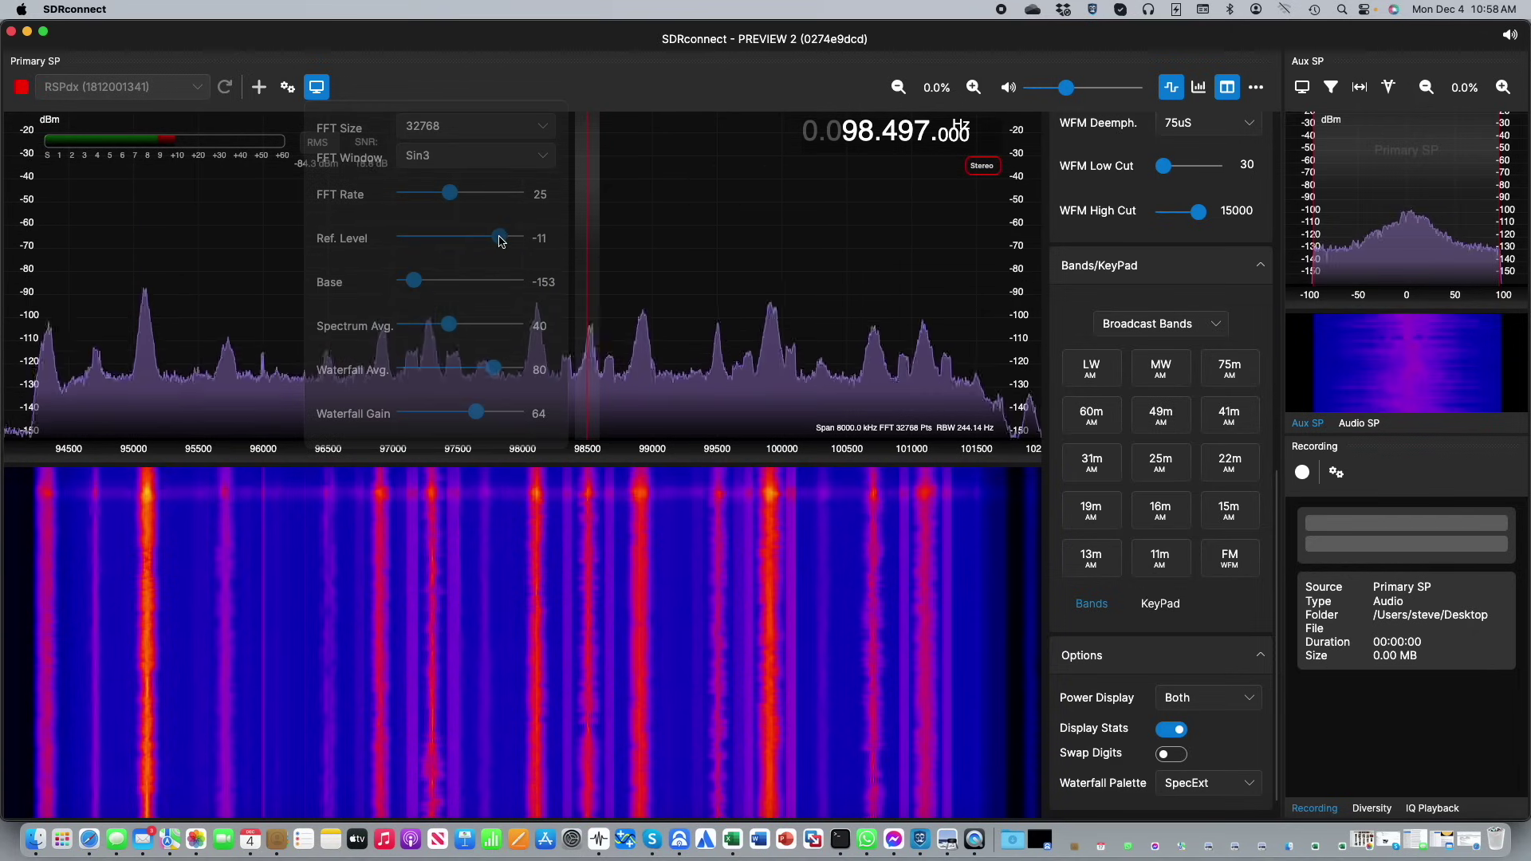
mouse_move(413, 282)
mouse_down()
mouse_move(475, 281)
mouse_move(434, 281)
mouse_up()
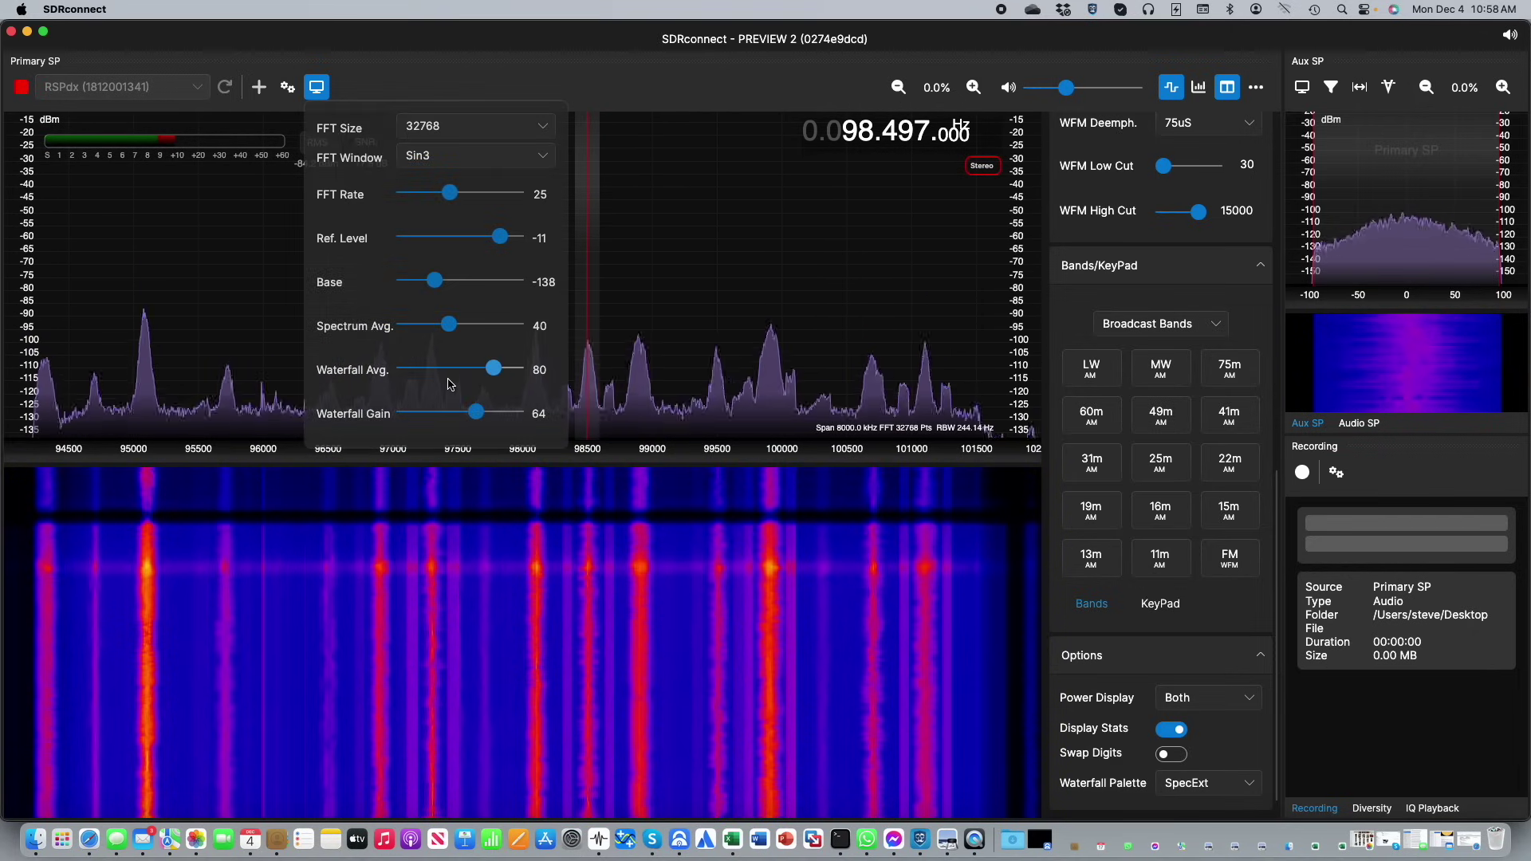
click(318, 88)
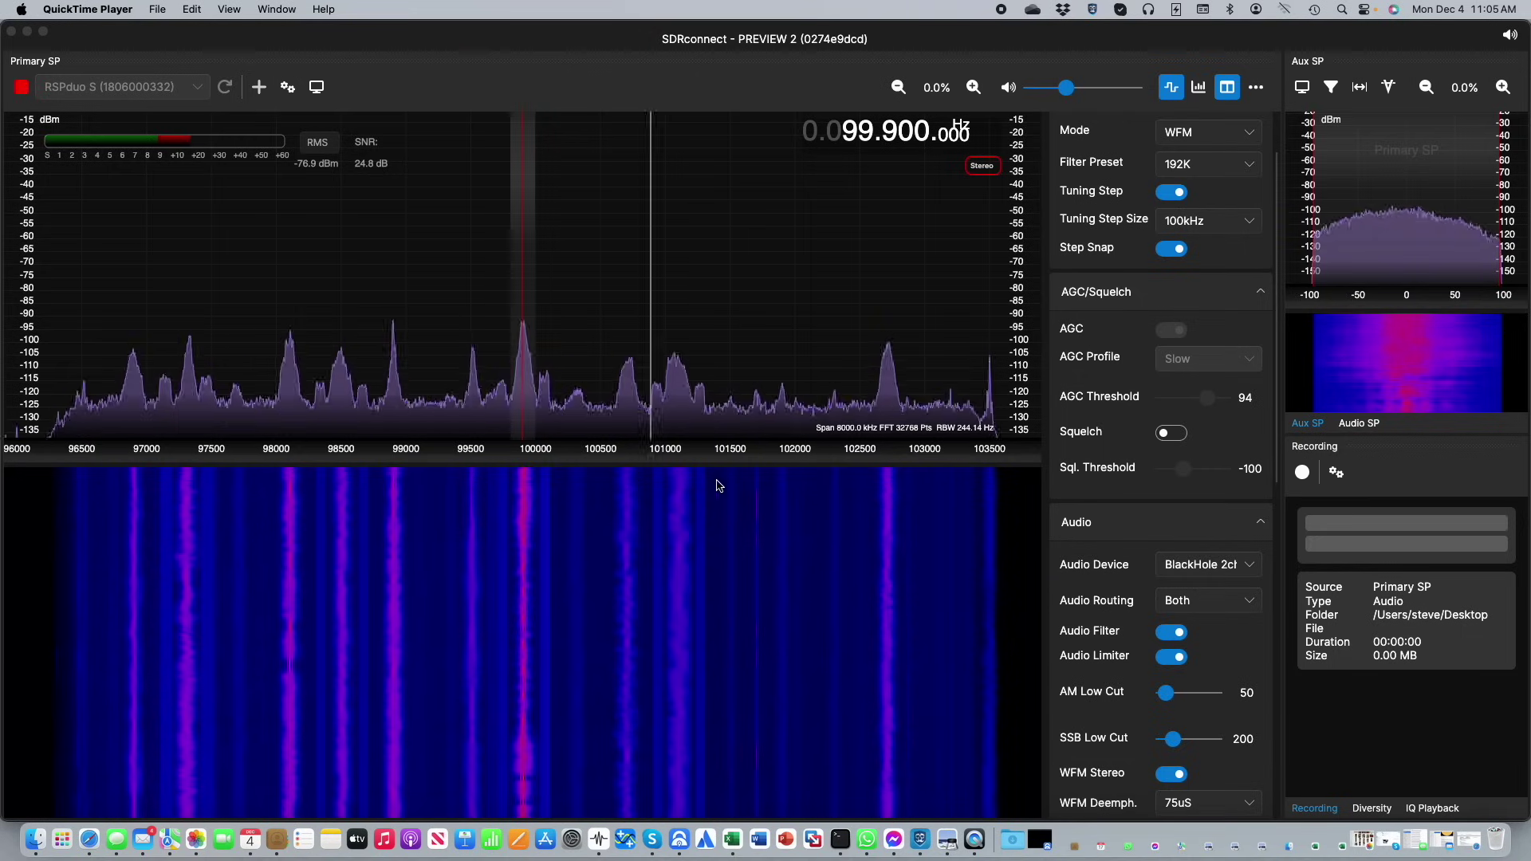
Step: Show the diversity controls, enable Diversity on the RSPduo, and adjust amplitude and phase in the polar plot
click(1368, 809)
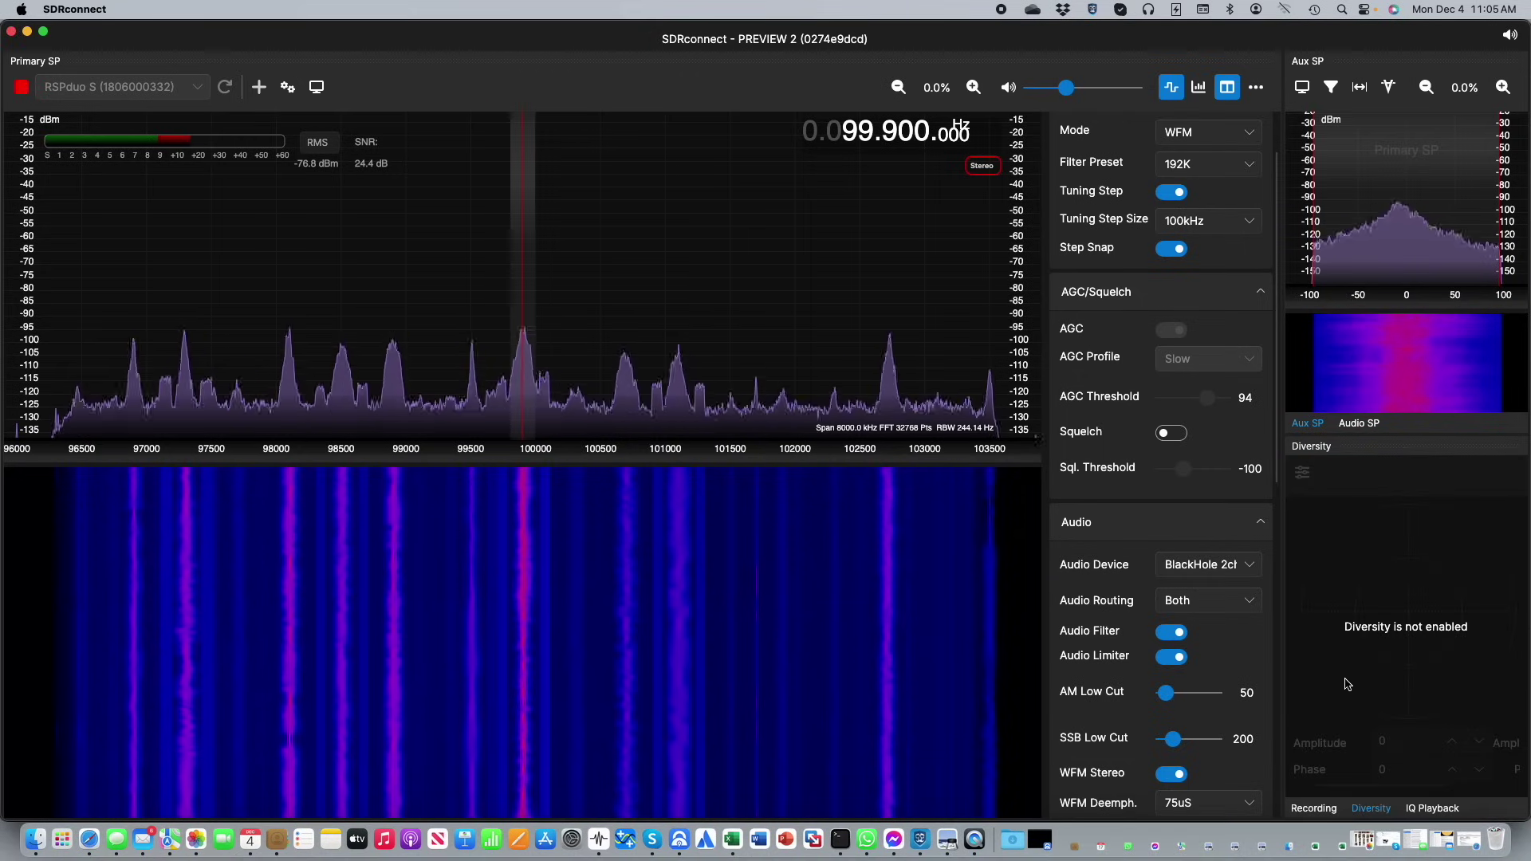
click(287, 89)
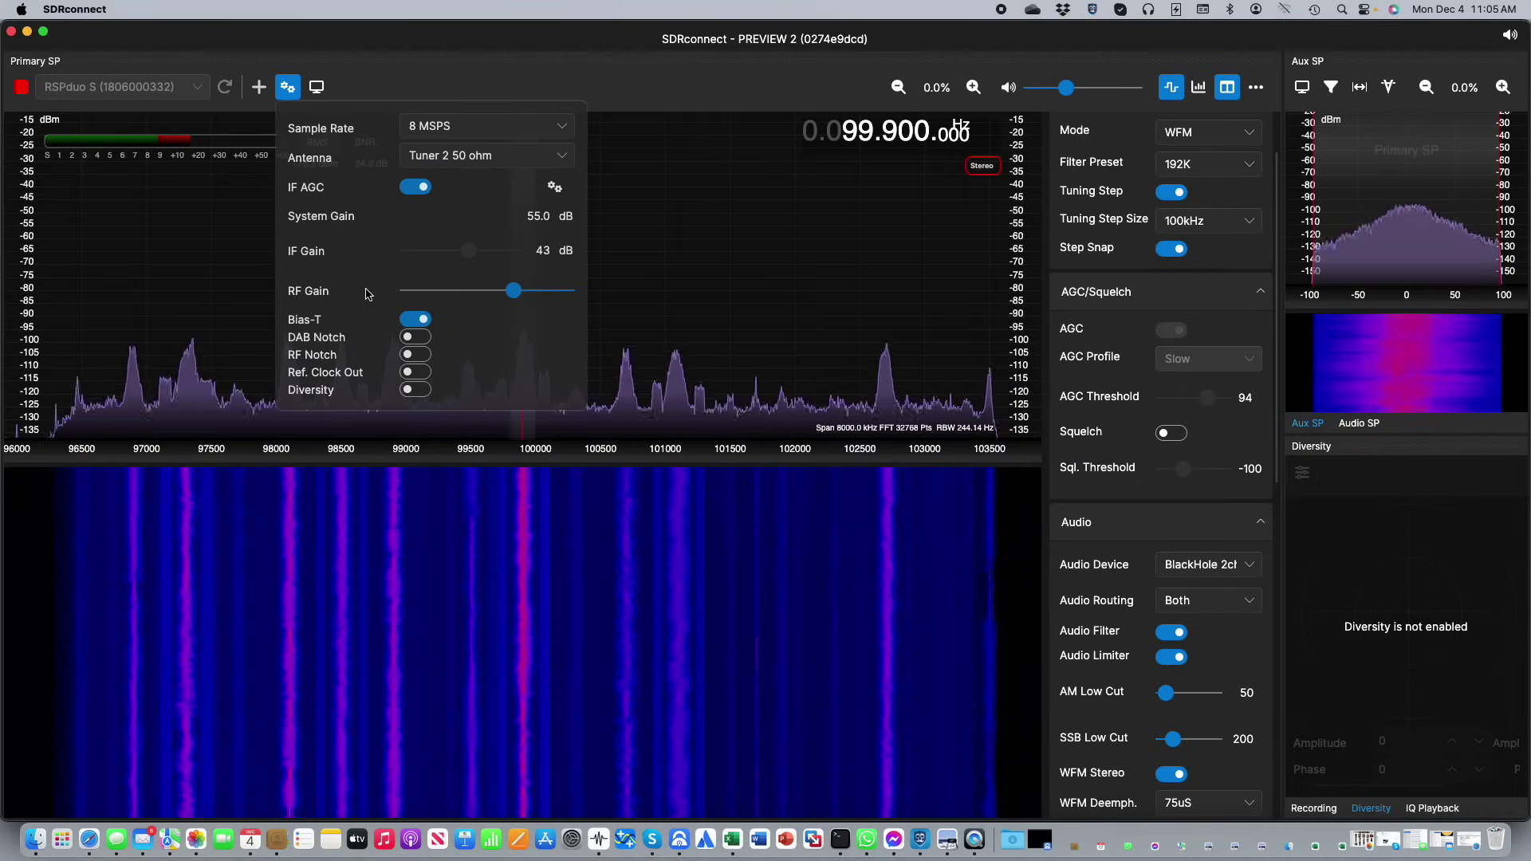
click(421, 393)
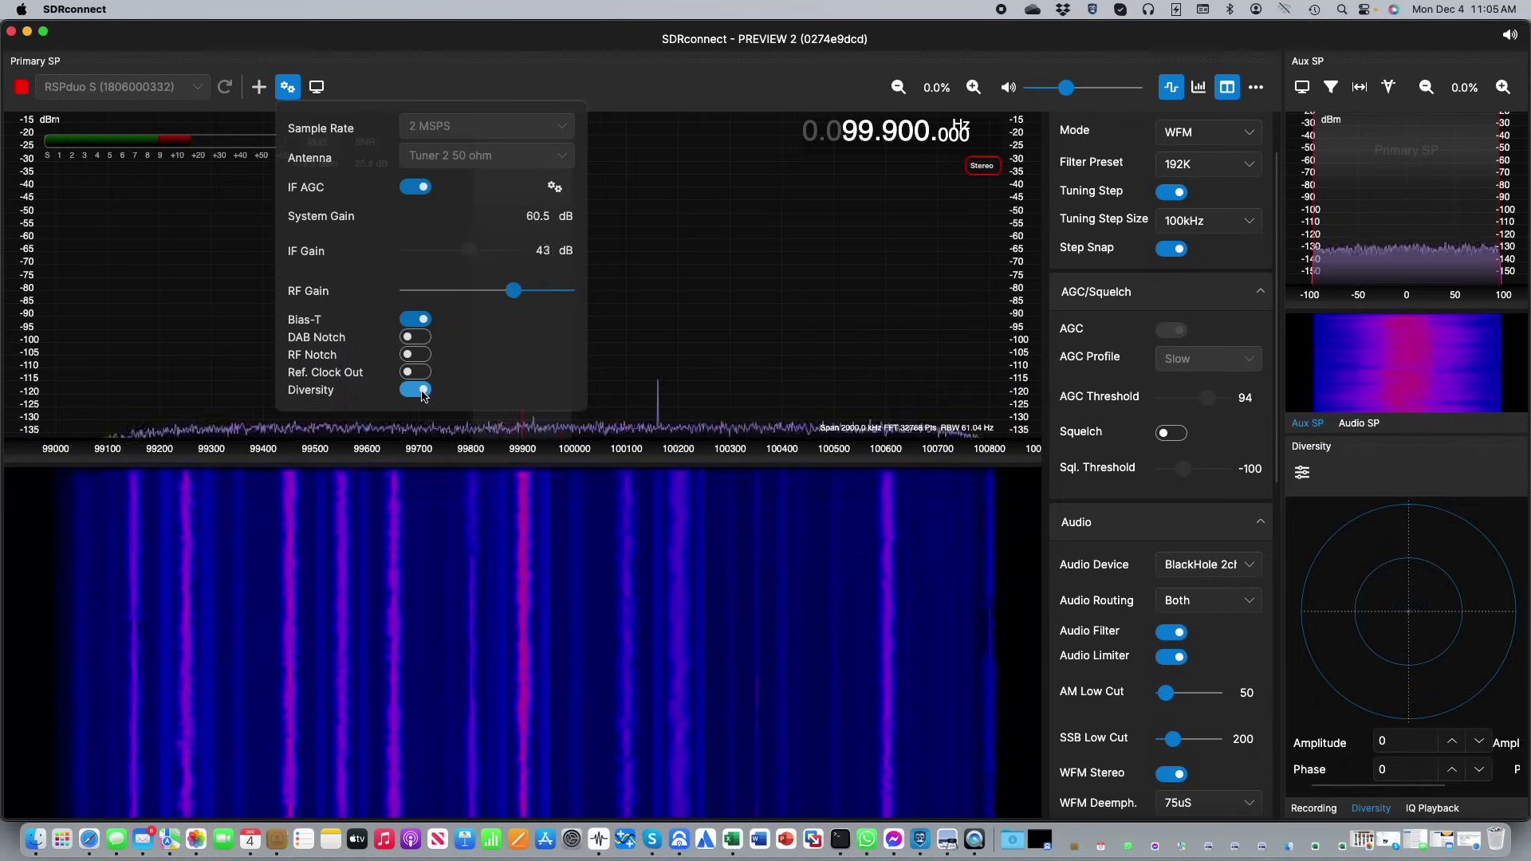
click(1348, 584)
drag(1447, 709, 1340, 668)
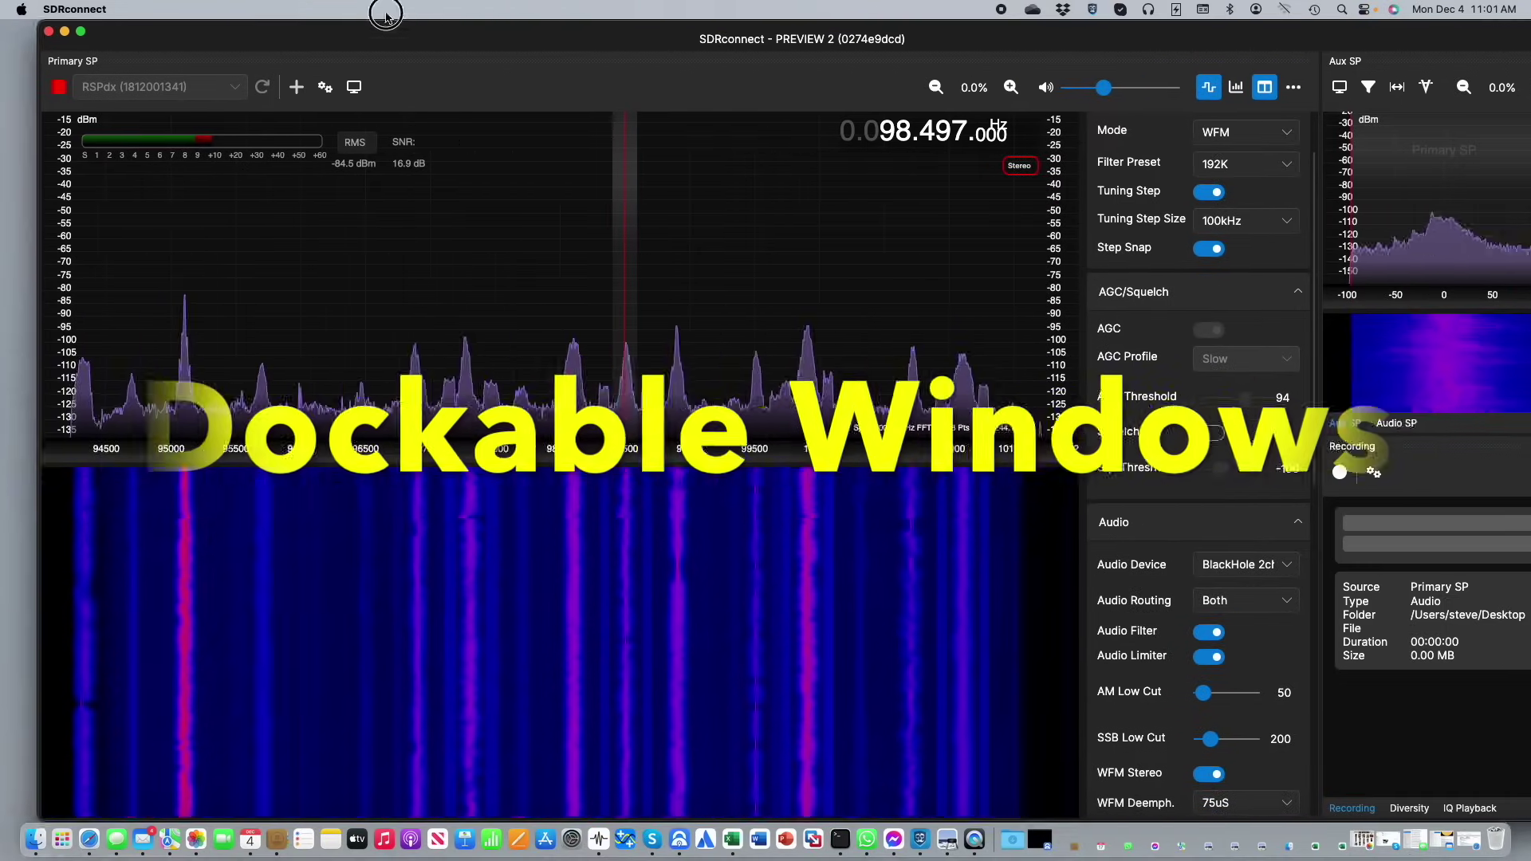
Step: Undock Aux SP into a floating window over the primary spectrum, widen it, and return it to its original side
mouse_move(363, 41)
mouse_down()
mouse_move(429, 44)
mouse_move(310, 27)
mouse_move(364, 13)
mouse_up()
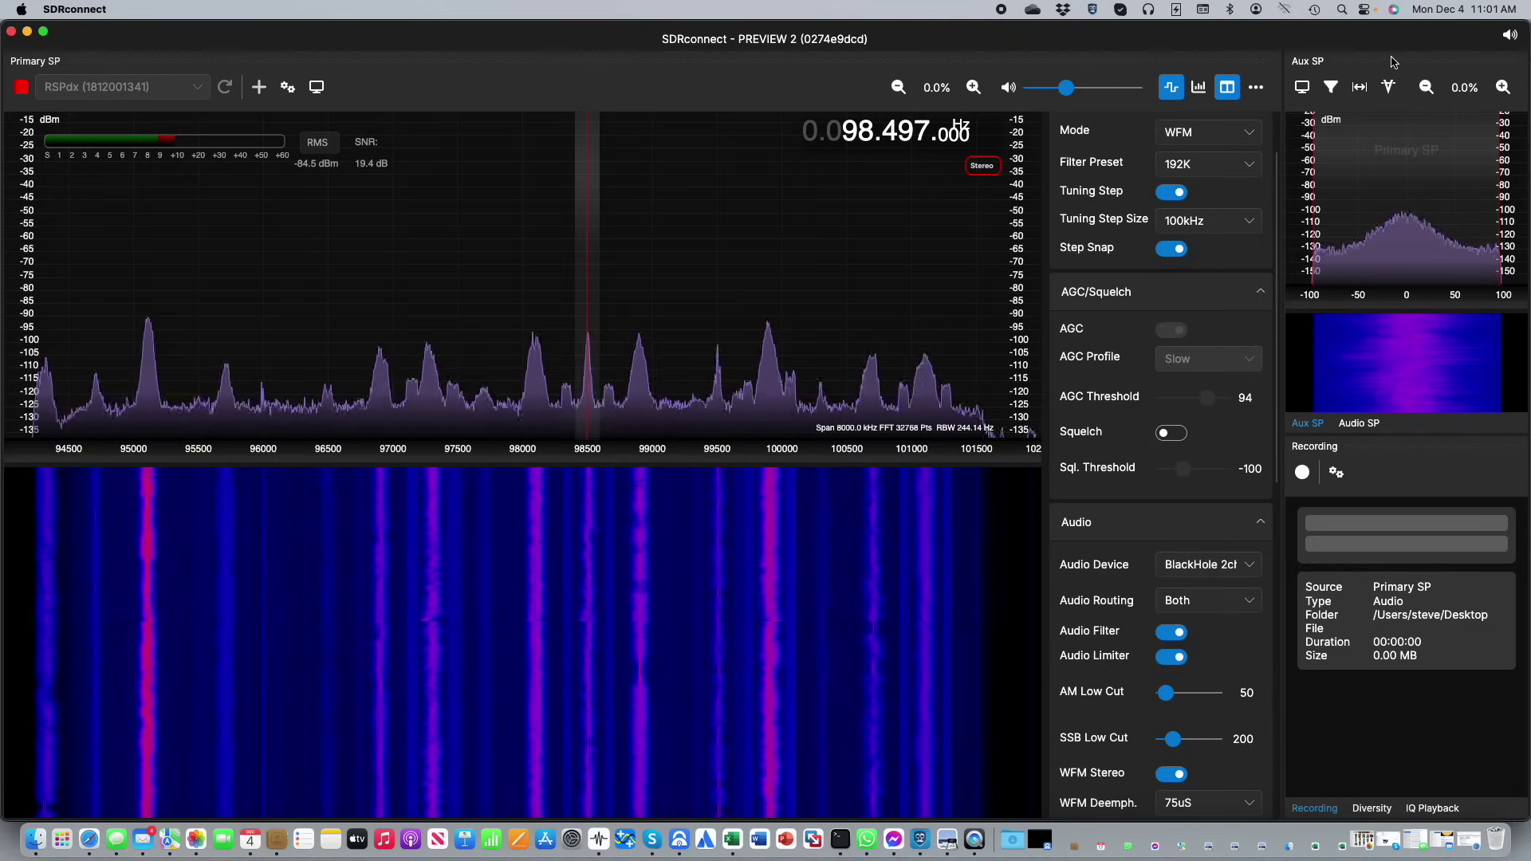
drag(1392, 66, 929, 323)
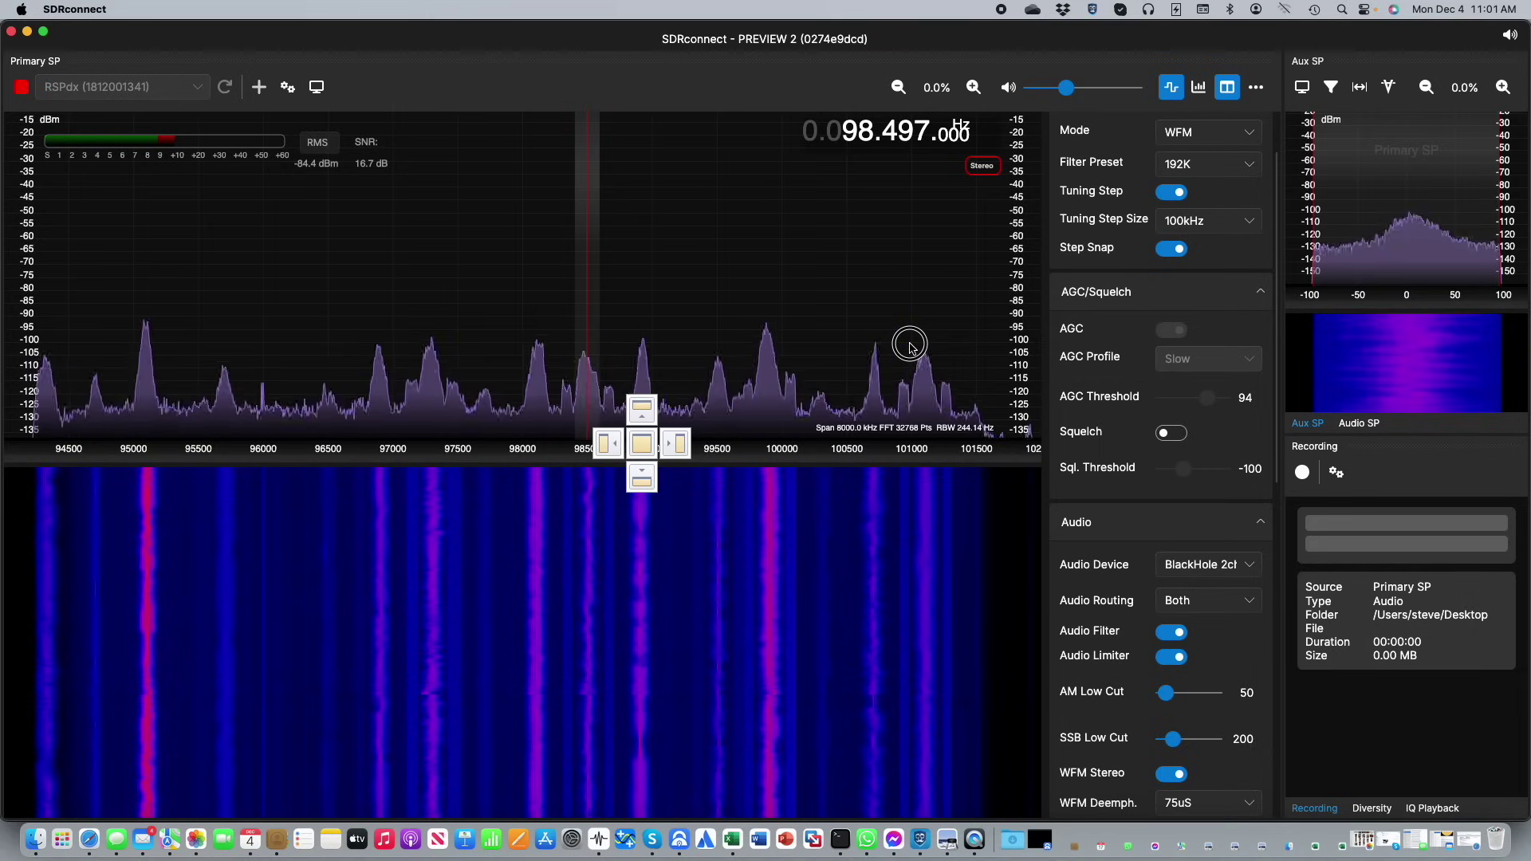
drag(653, 387, 862, 420)
drag(1197, 499, 1045, 500)
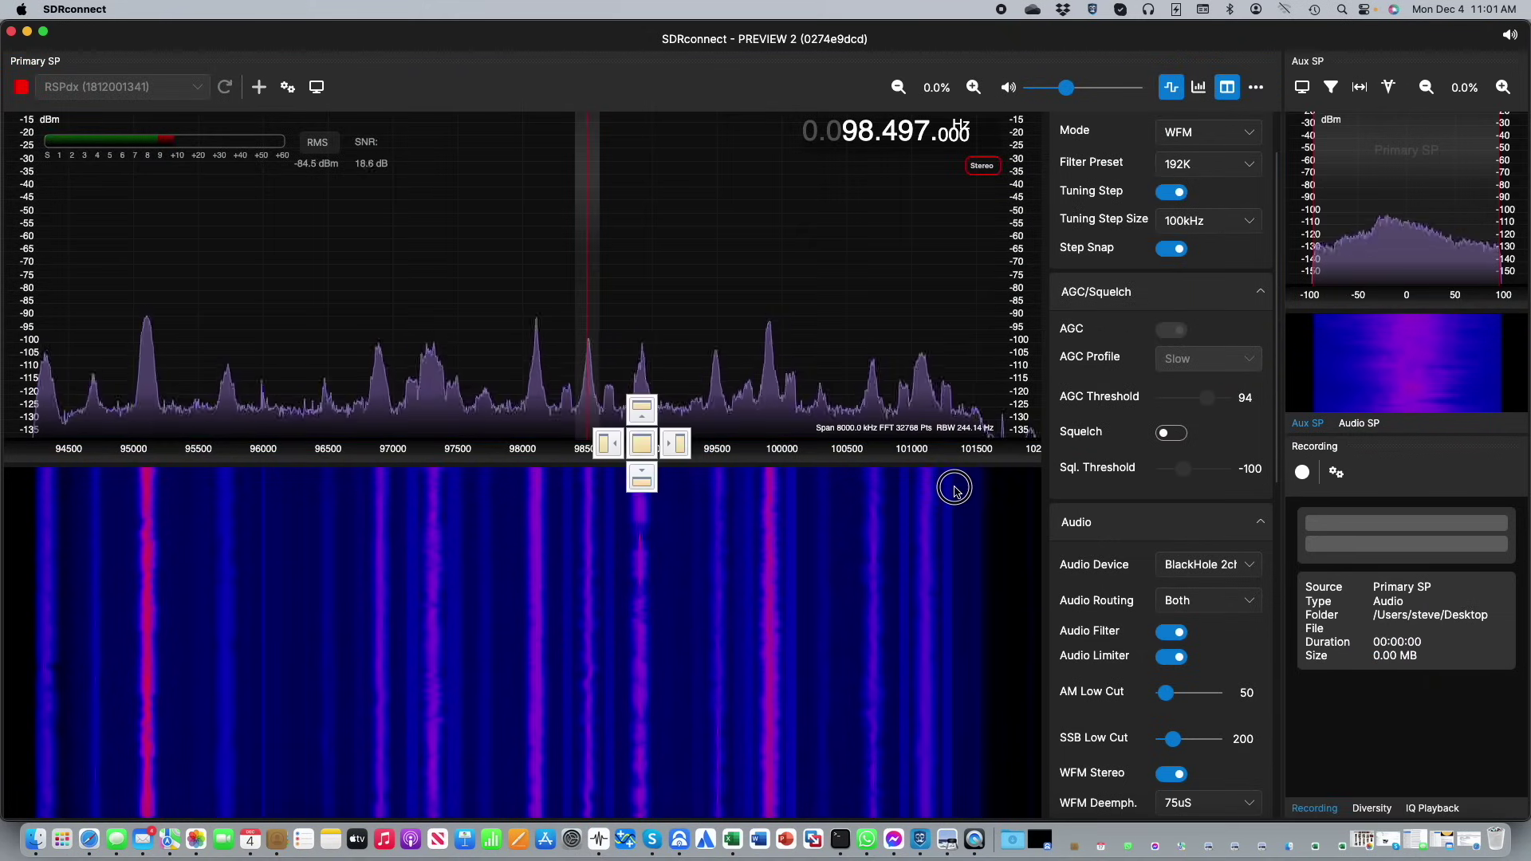
drag(955, 489, 957, 487)
drag(1064, 484, 774, 373)
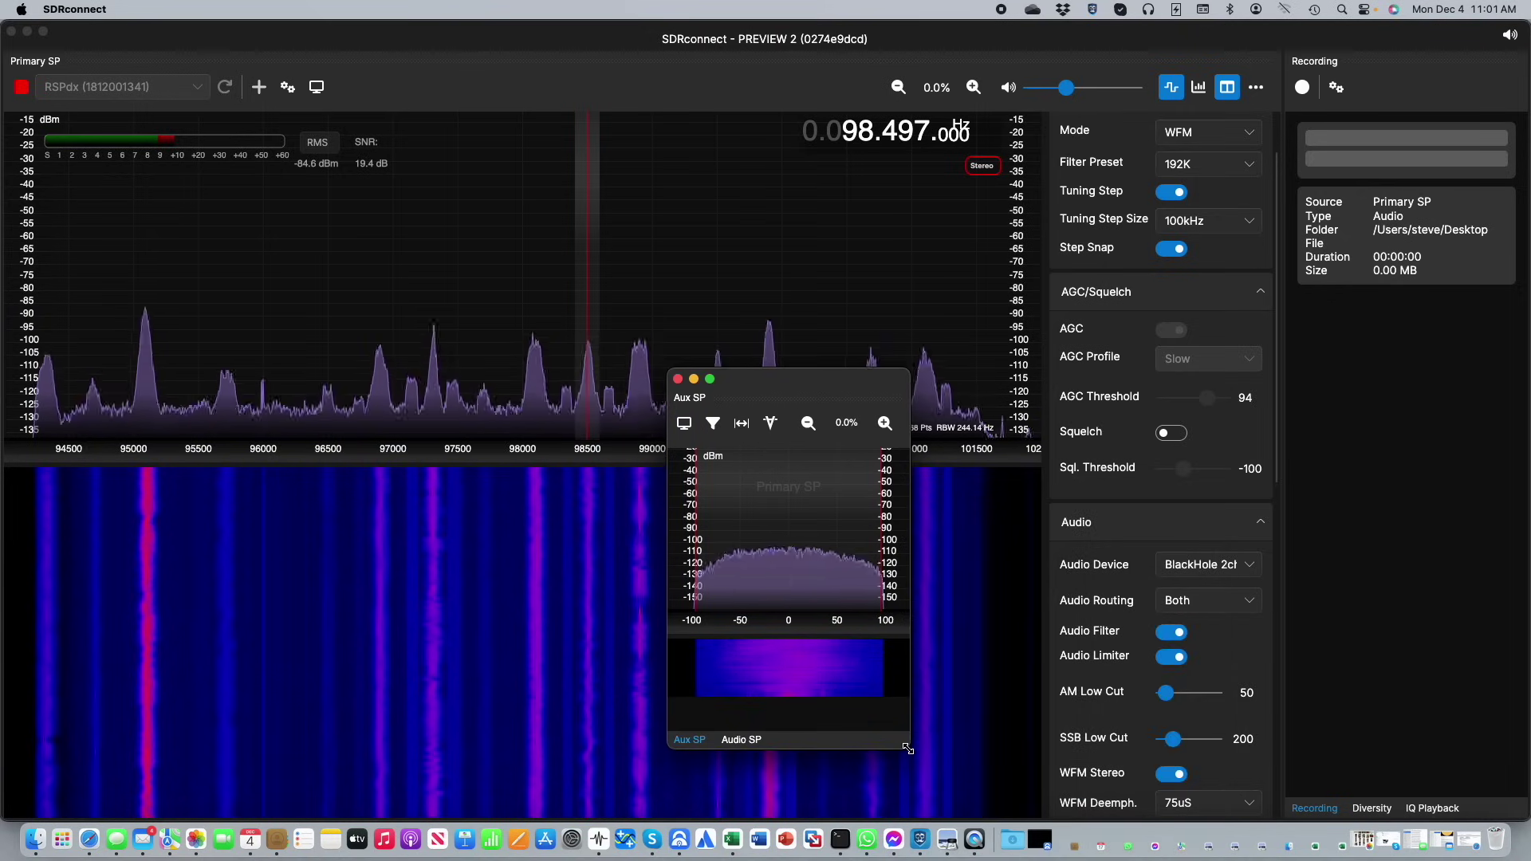
drag(909, 748, 1081, 759)
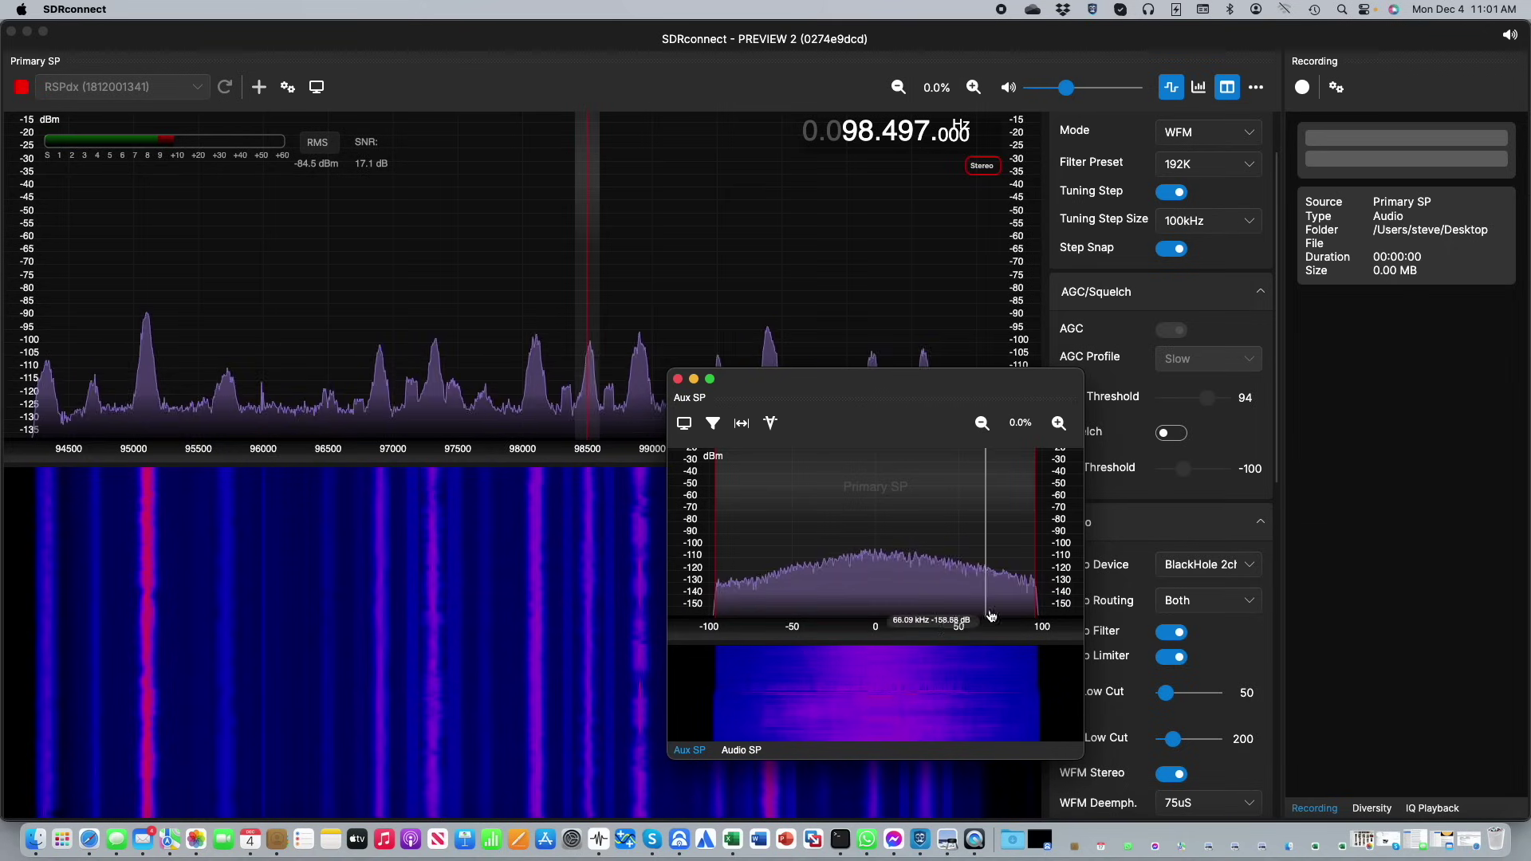
drag(793, 408, 1411, 416)
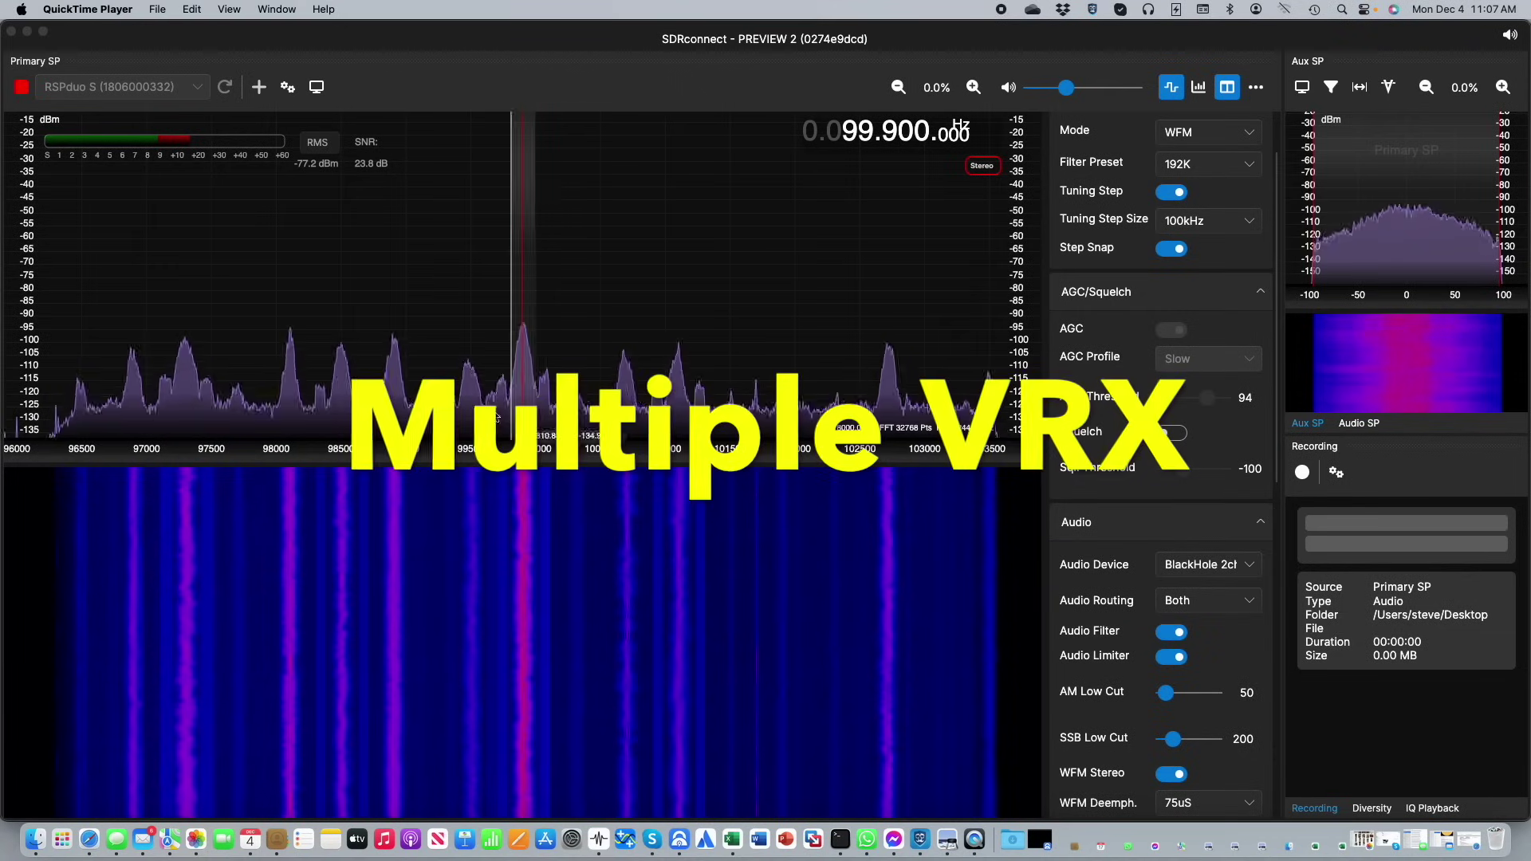
Step: Add a virtual receiver to the RSPduo's primary spectrum and tune it to 98.100 MHz
click(259, 88)
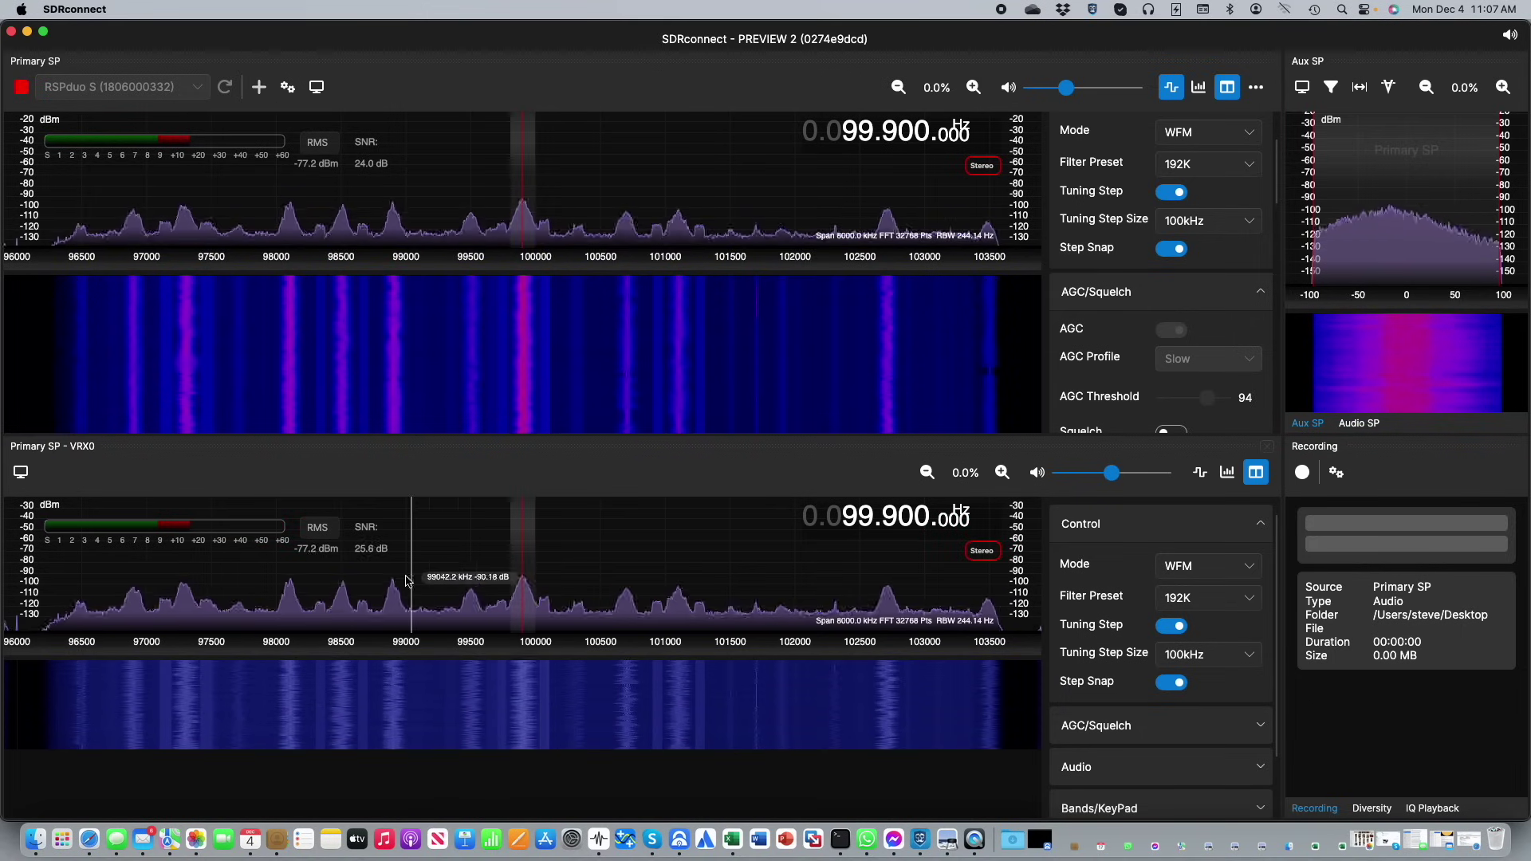
click(290, 620)
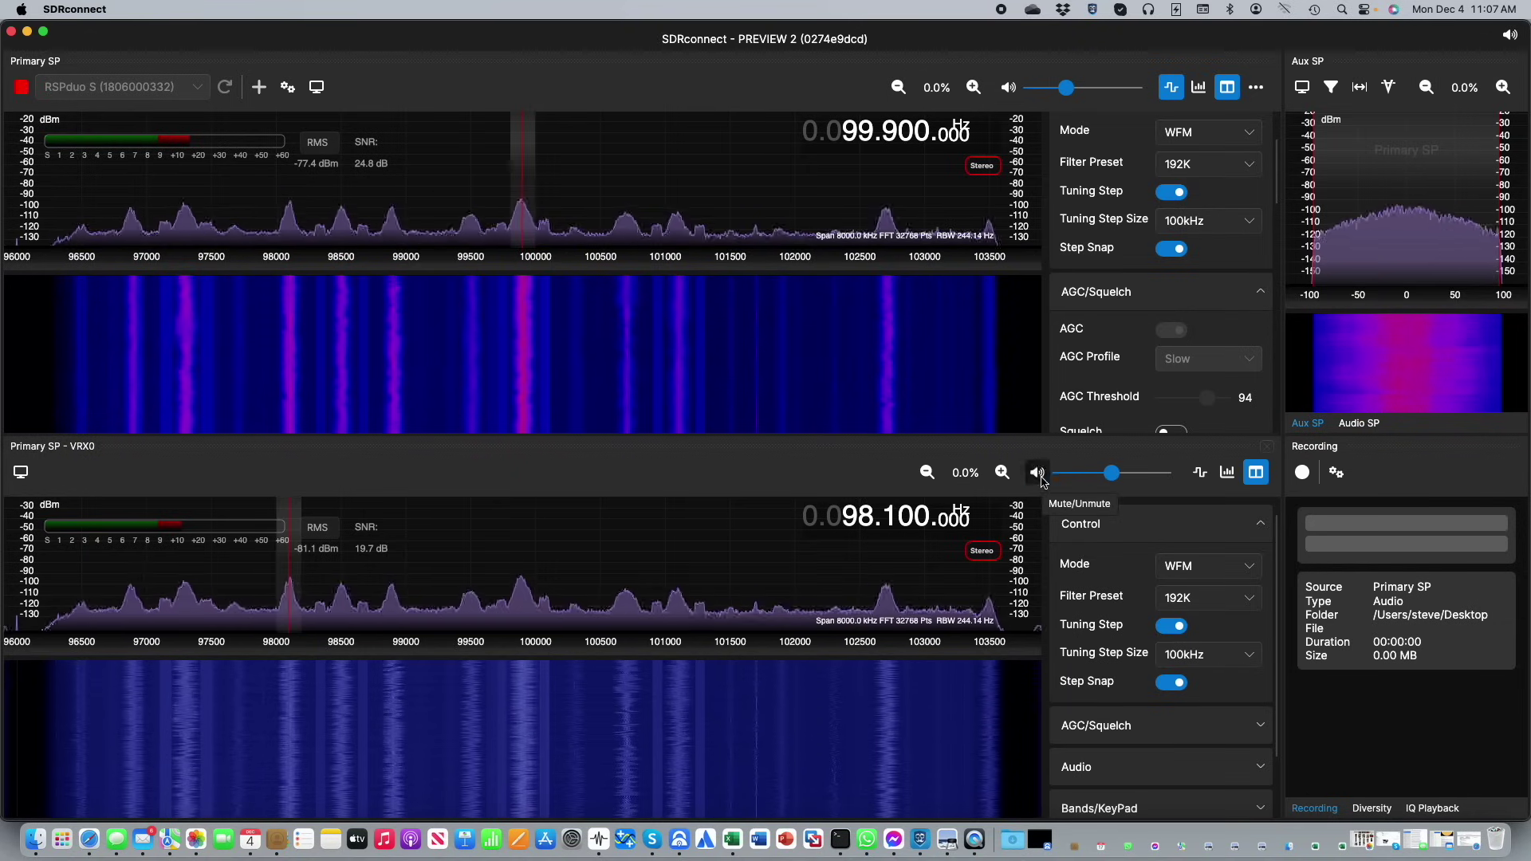
Step: Mute and unmute the primary and virtual receivers individually, and toggle the master mute on and off
click(1009, 87)
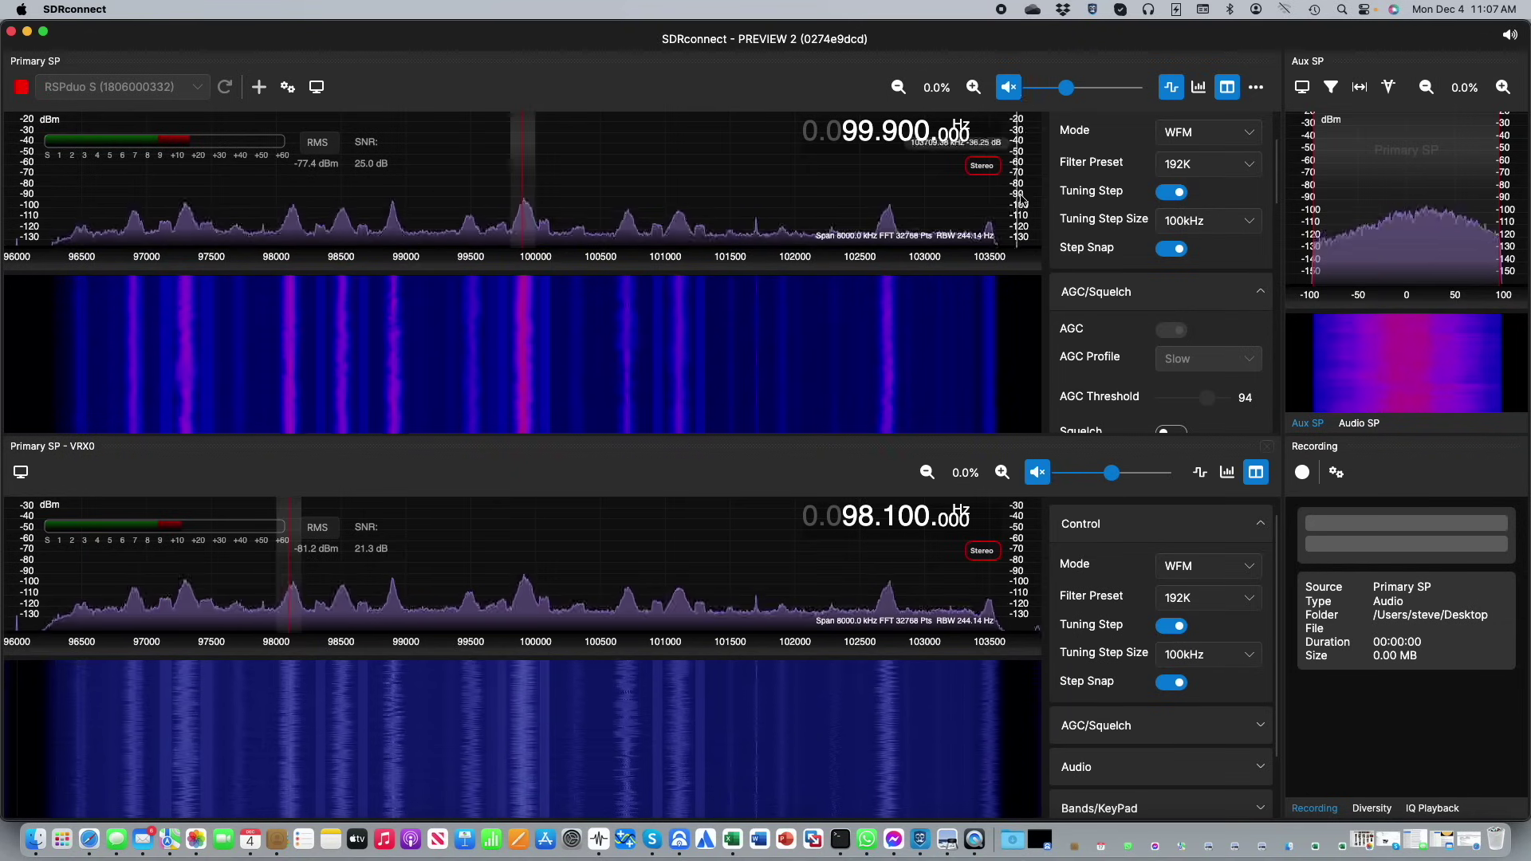
click(1036, 474)
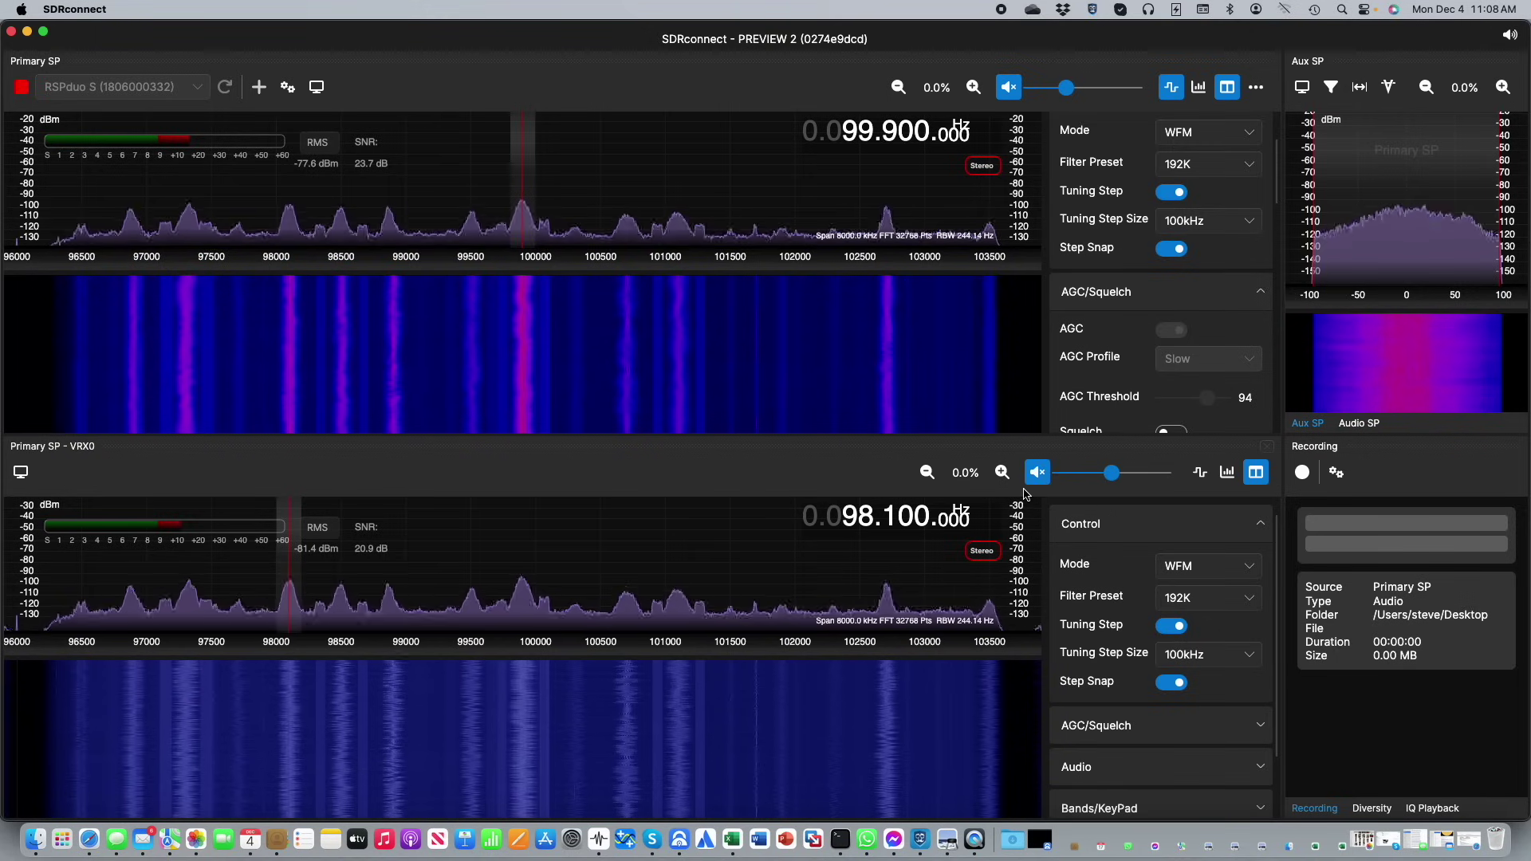
click(1008, 87)
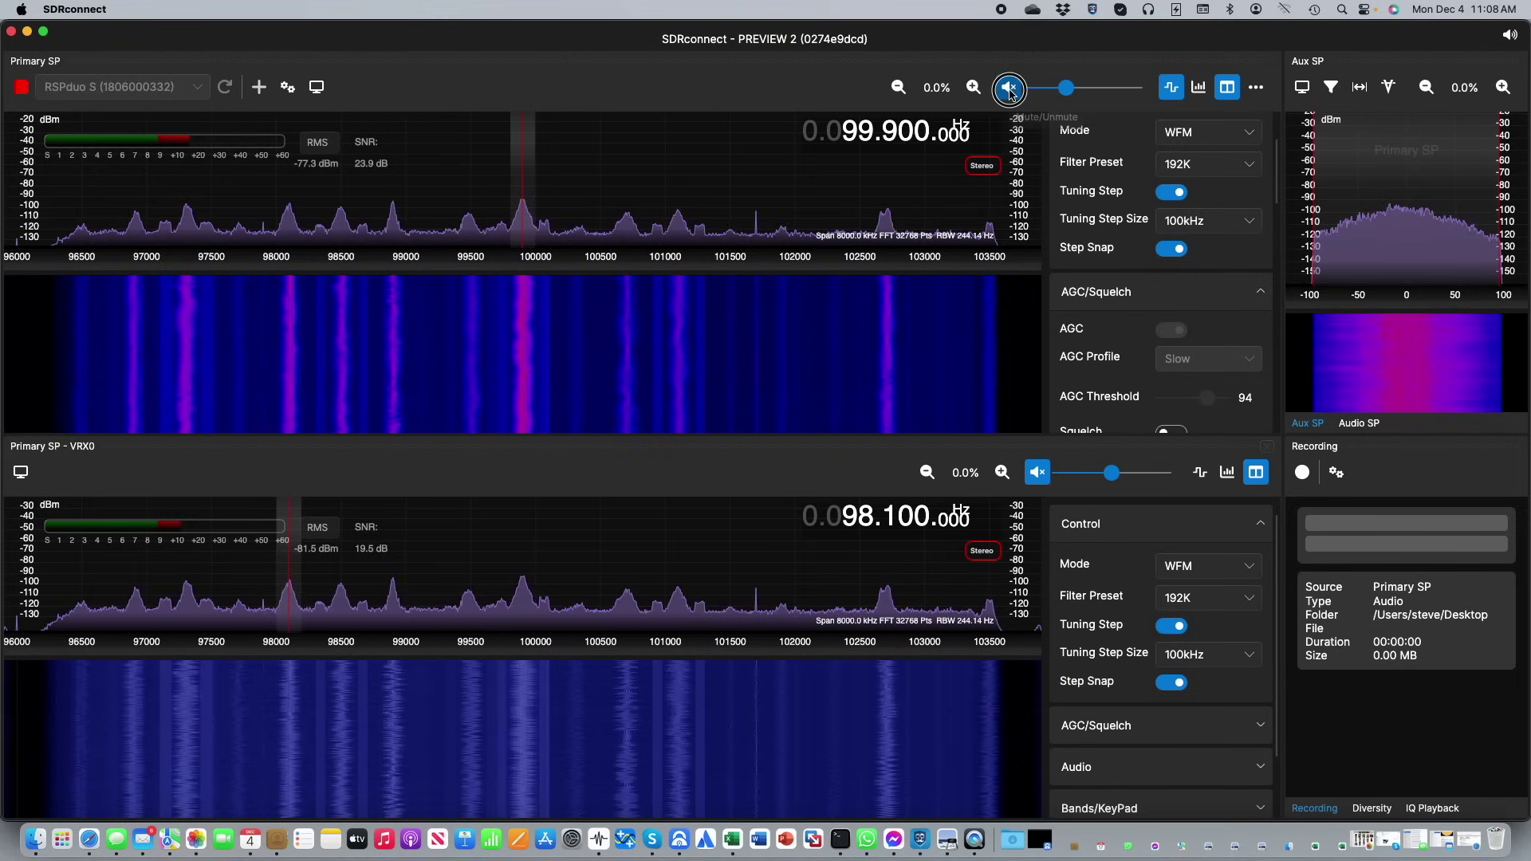
click(1039, 478)
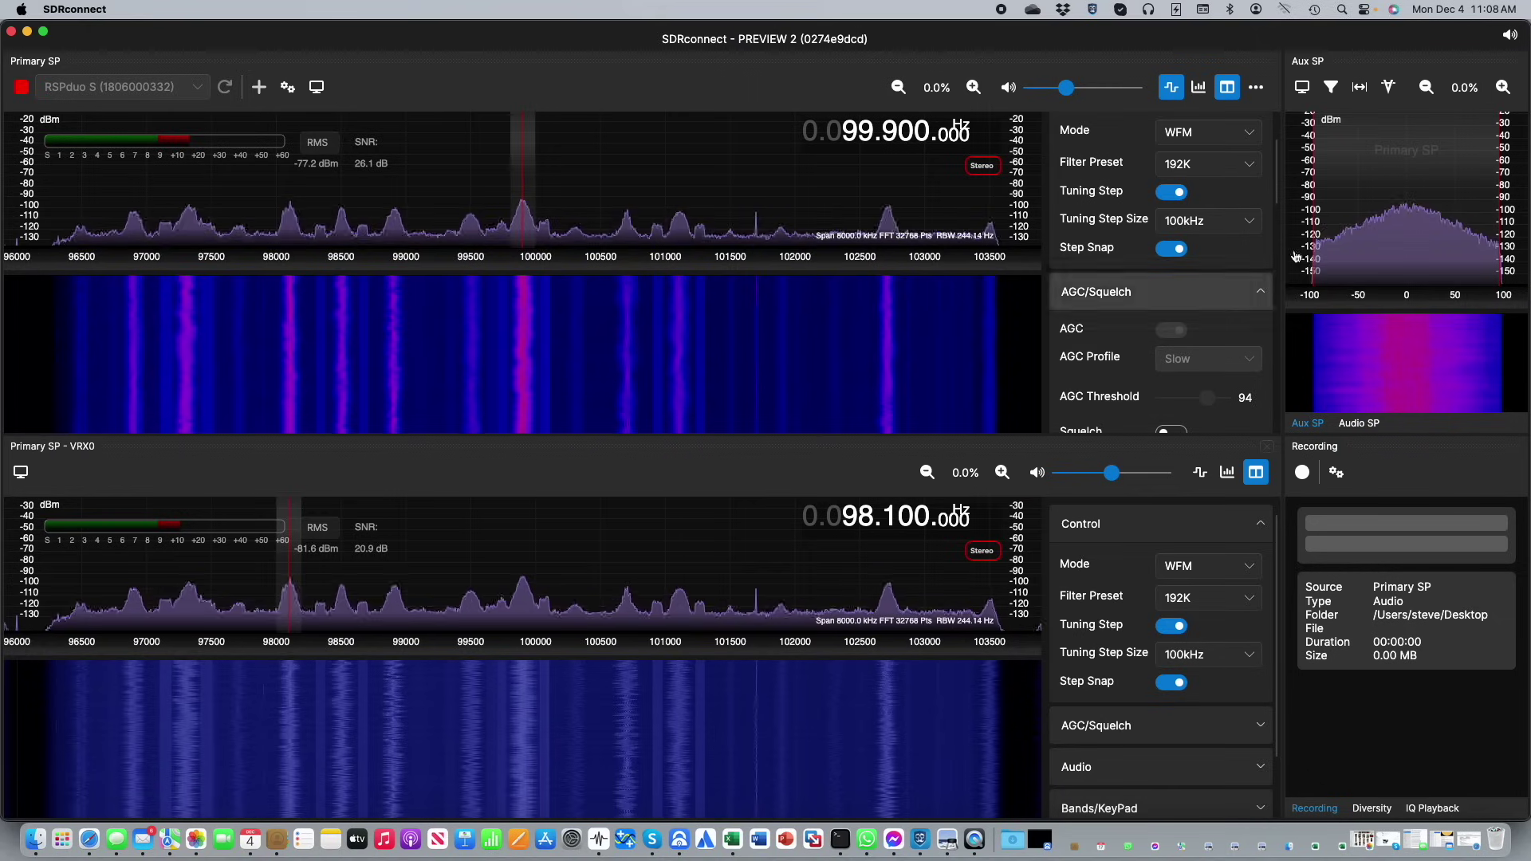
click(1507, 40)
click(1507, 38)
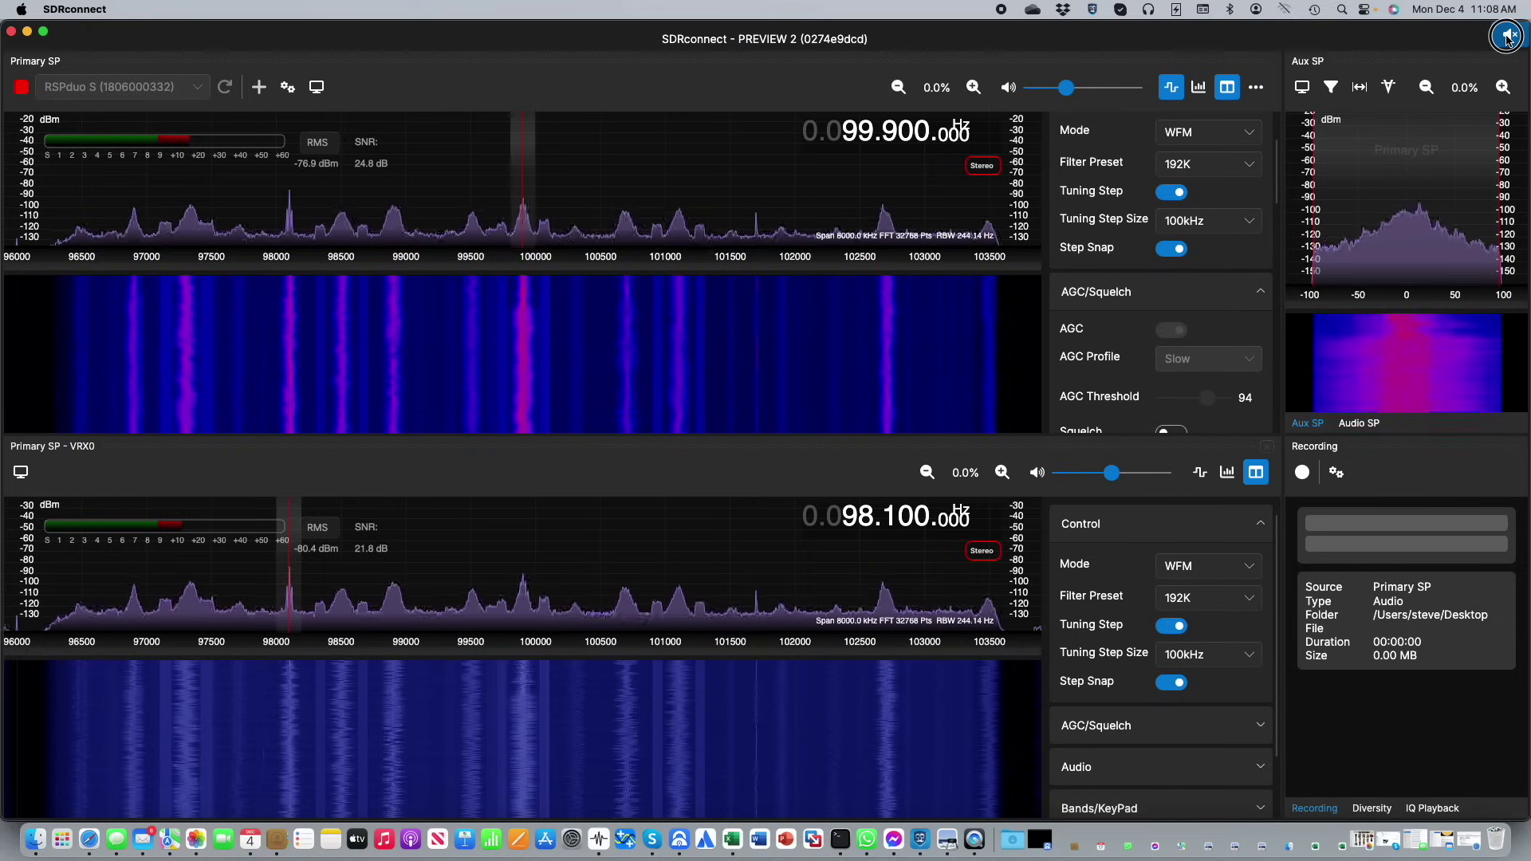
Step: Add a second virtual receiver tuned to 99.500 MHz, and mute the primary receiver and the 98.100 MHz virtual receiver
click(261, 87)
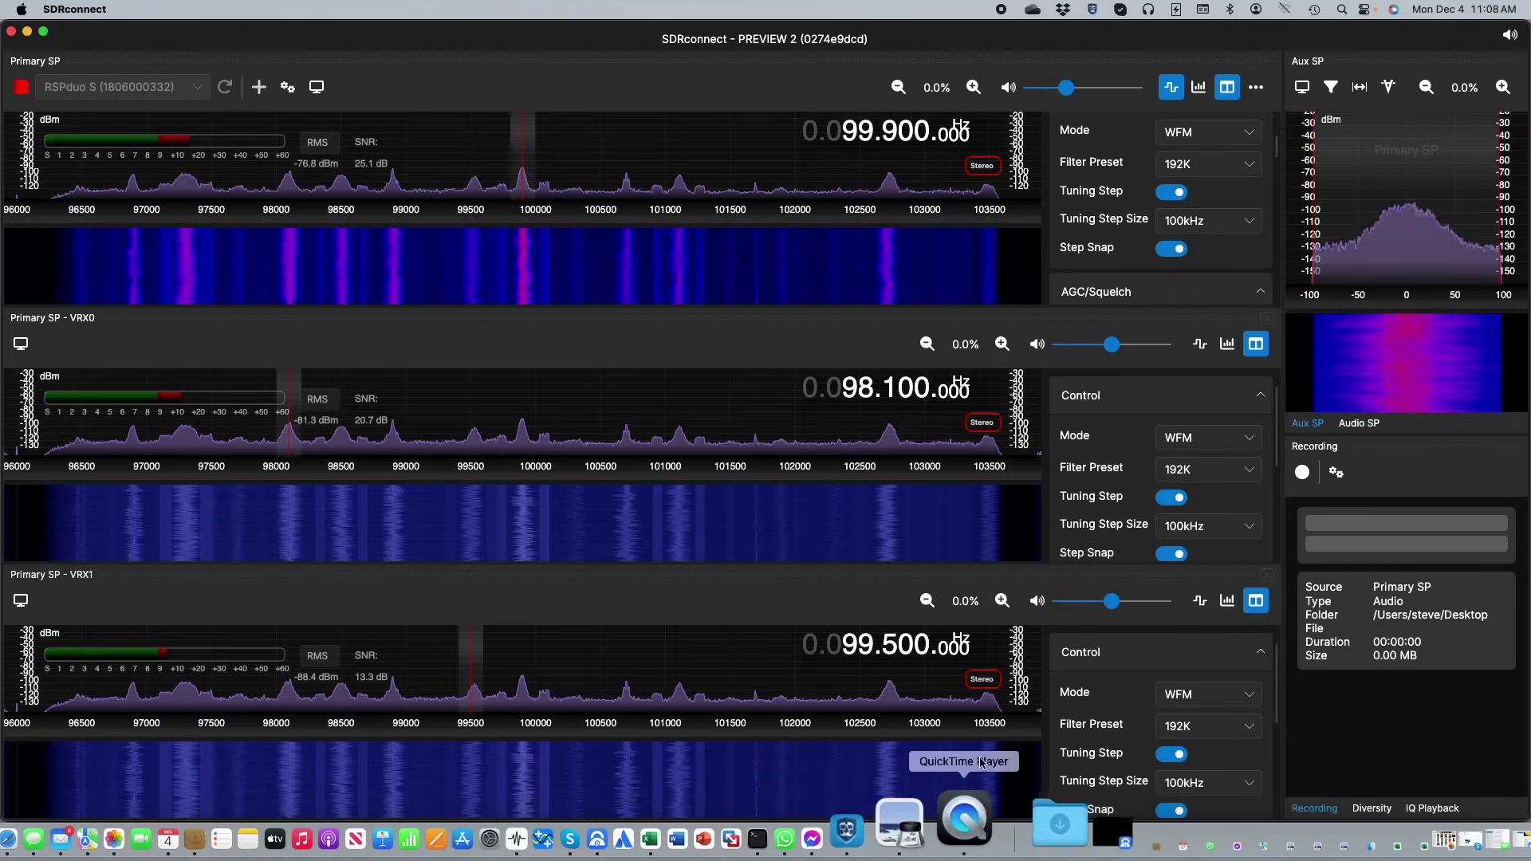
click(1037, 344)
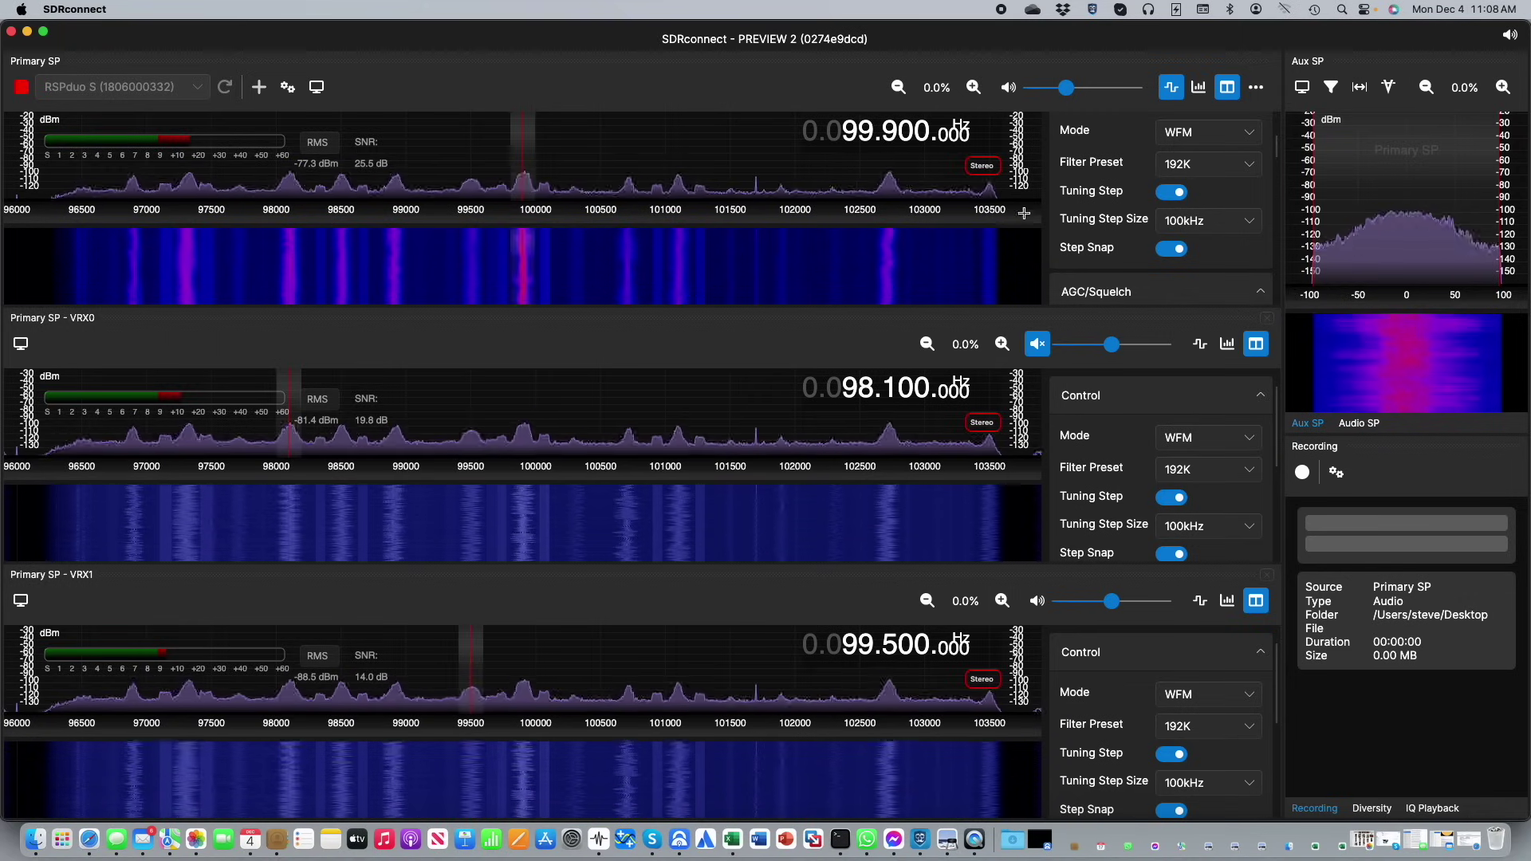
click(1009, 87)
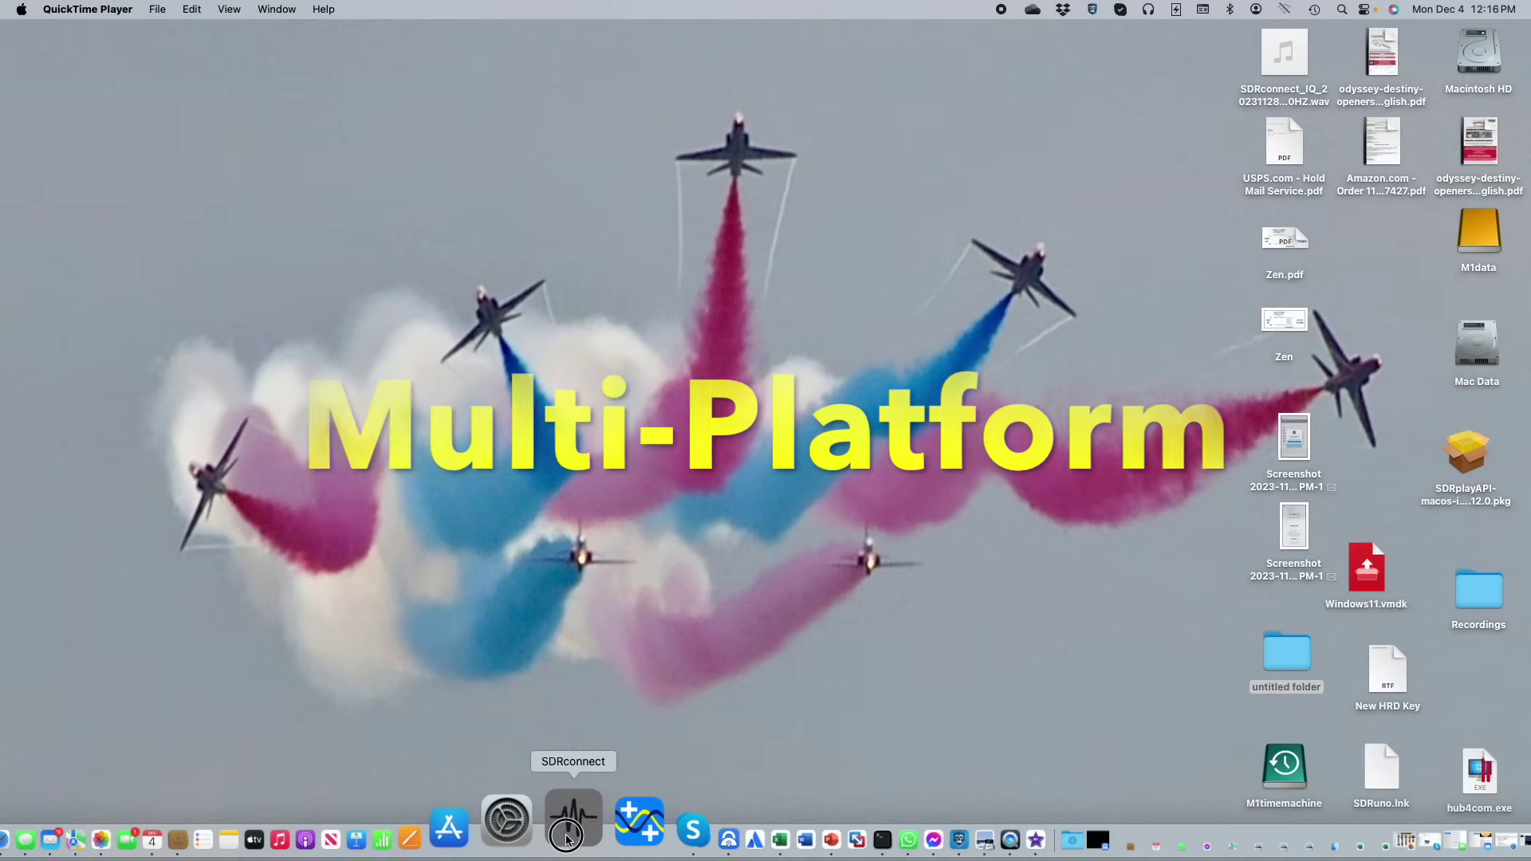
Step: Launch SDRconnect on the Mac and start streaming from the RSPduo
click(566, 835)
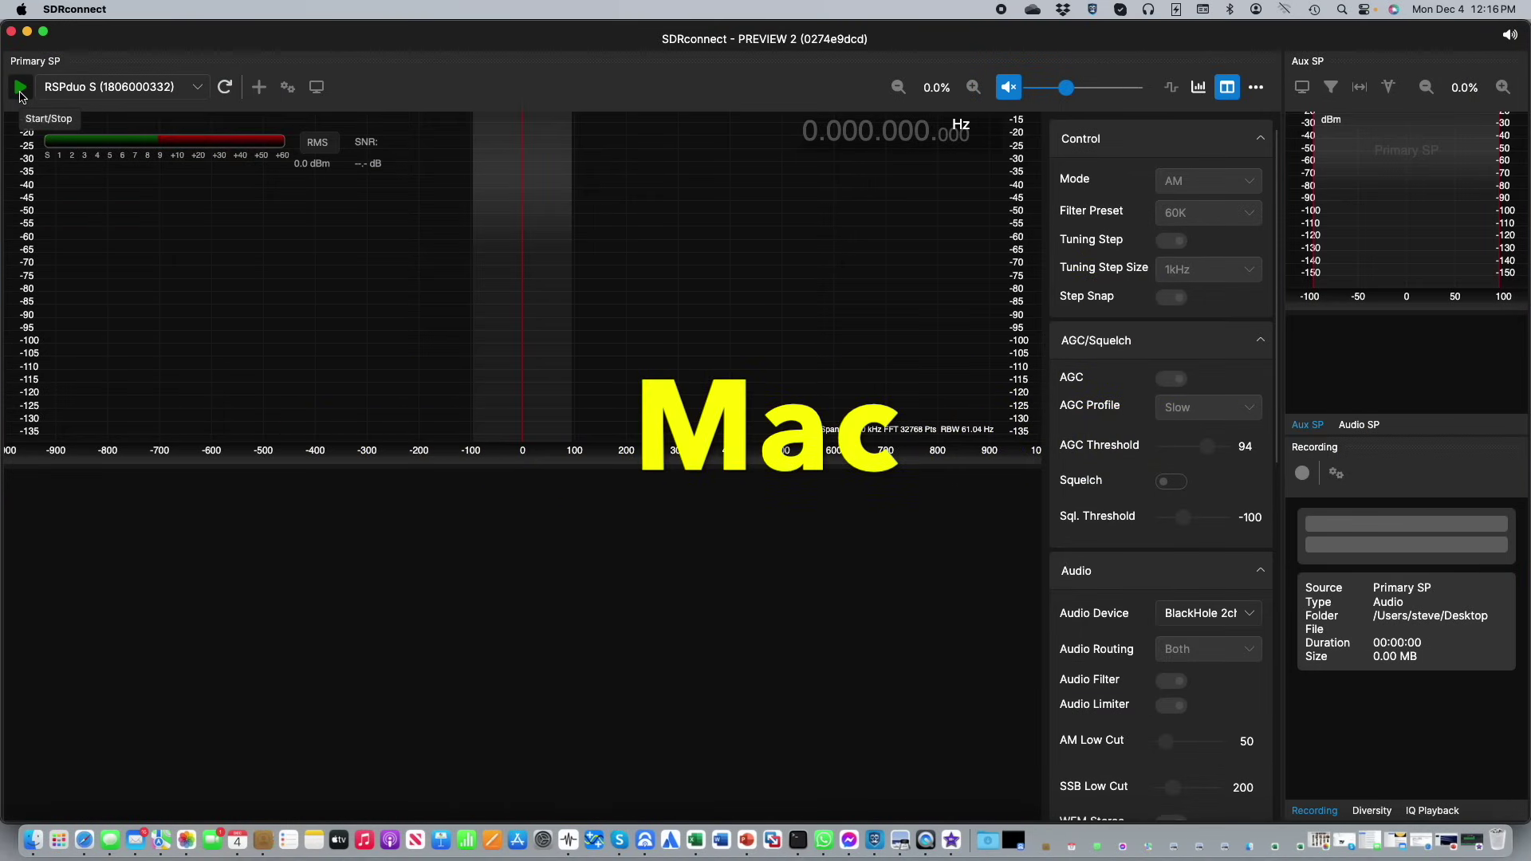
click(21, 87)
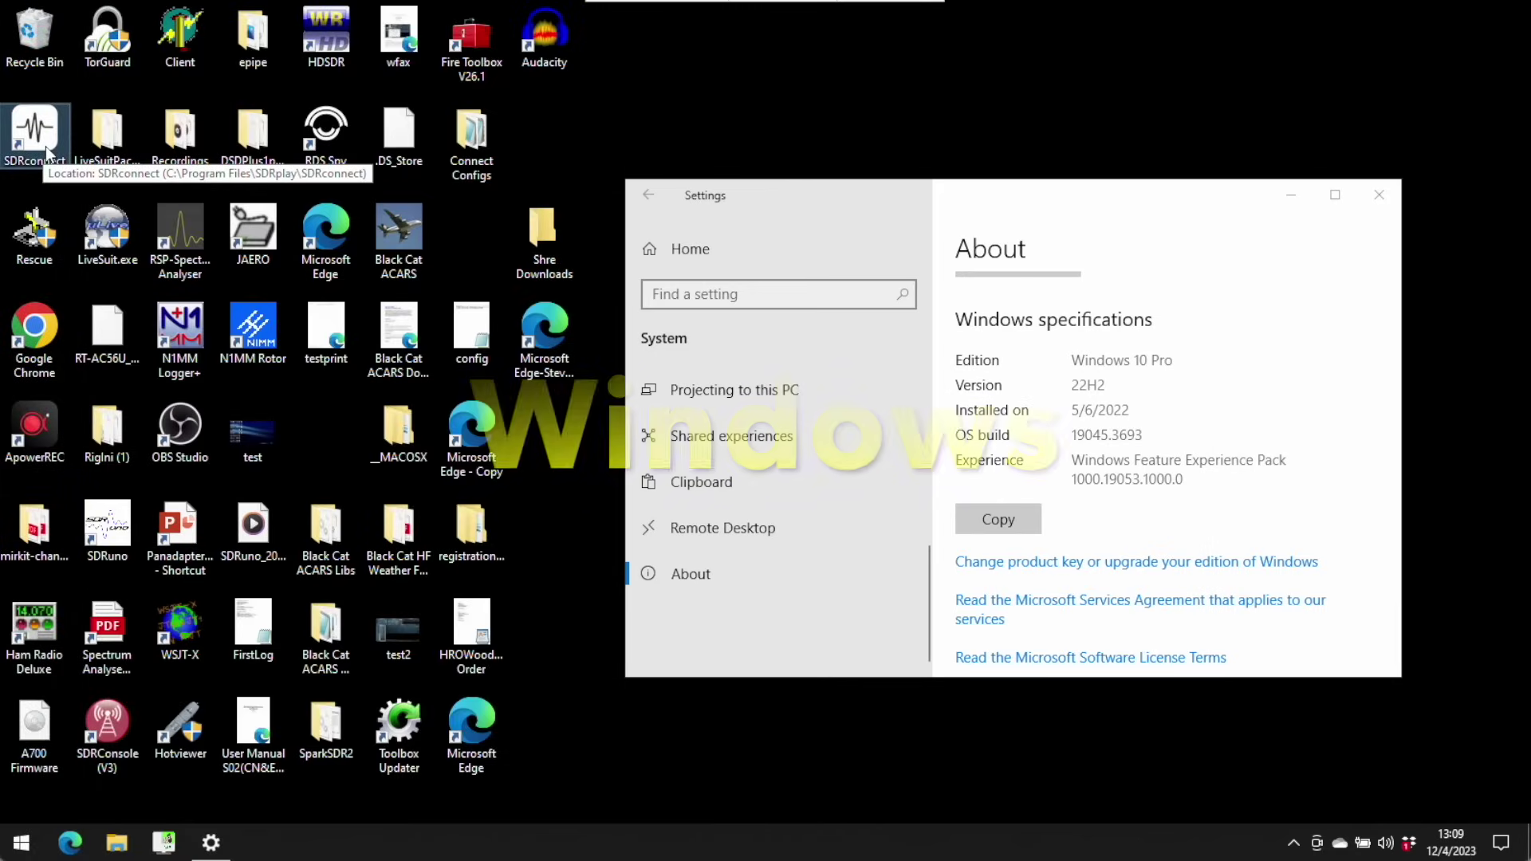
Step: Launch SDRconnect on the Windows PC, start the RSP1A, and raise its tuned frequency by 100 kHz from 98.000 MHz
double_click(46, 146)
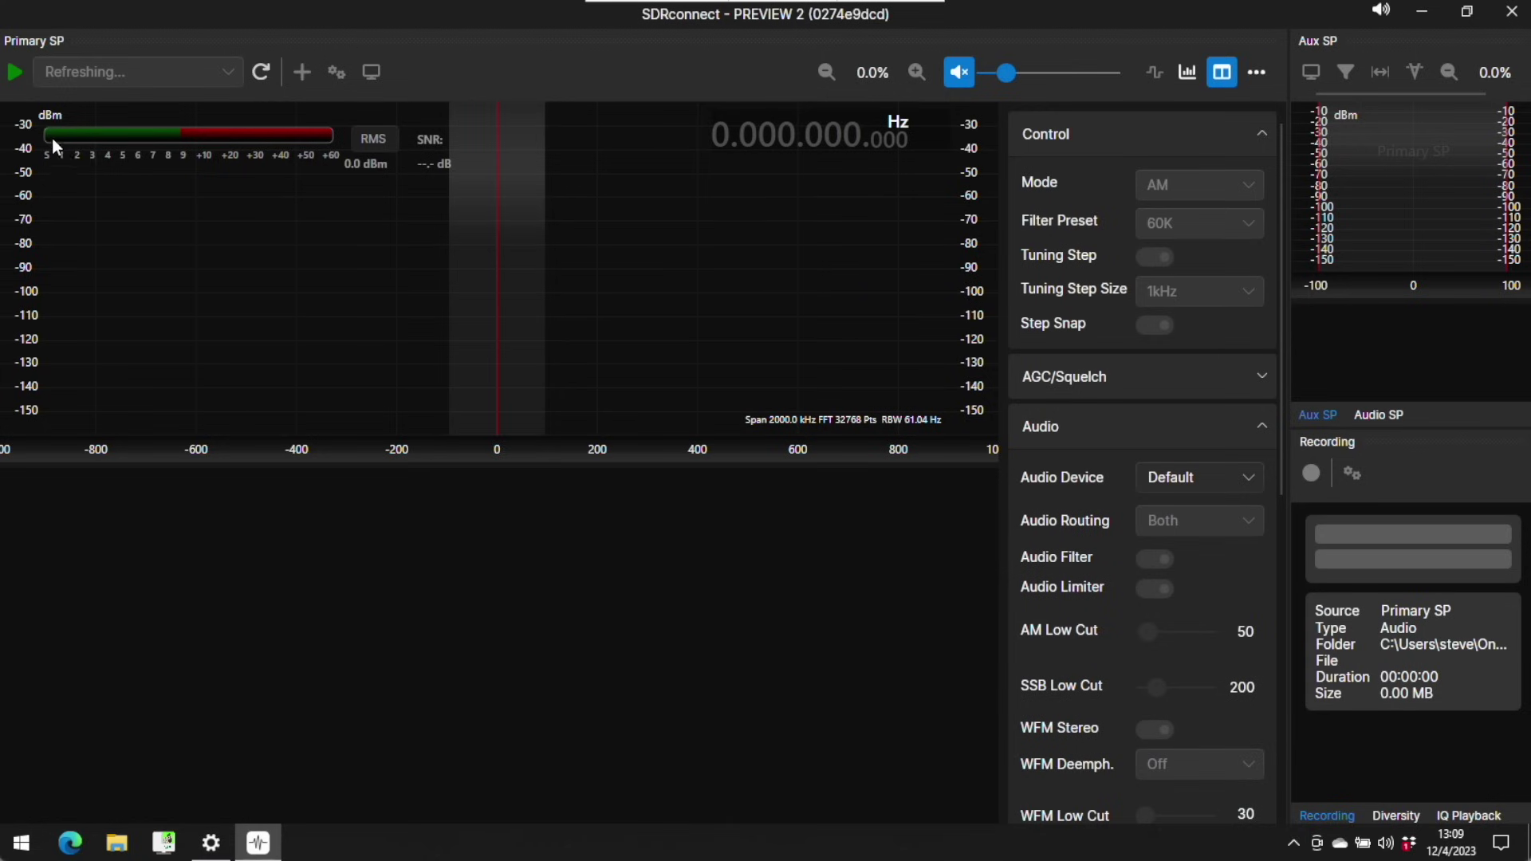
click(16, 74)
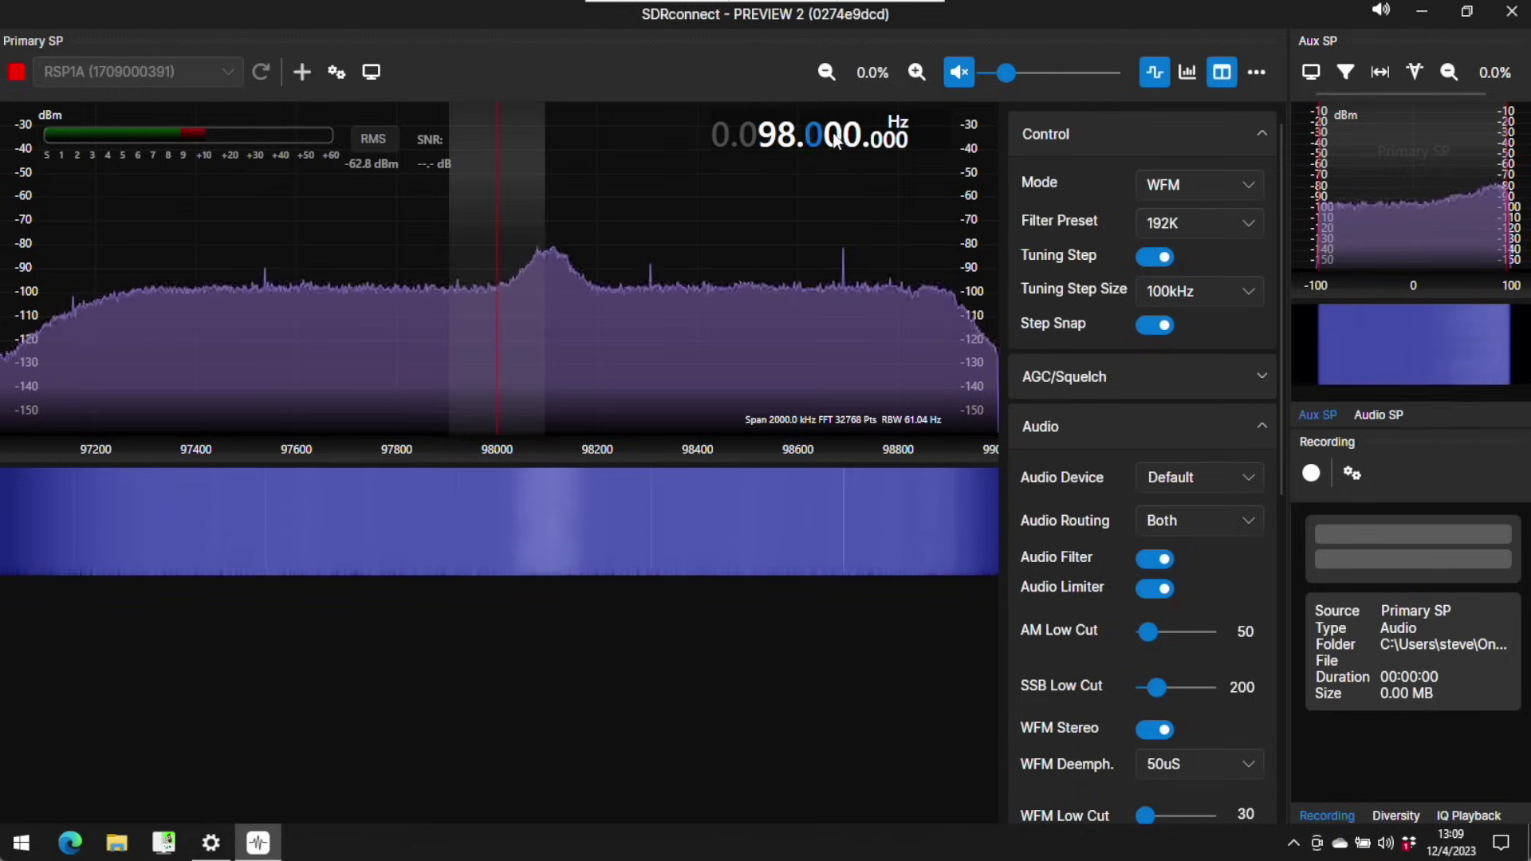
scroll(829, 137, up, 1)
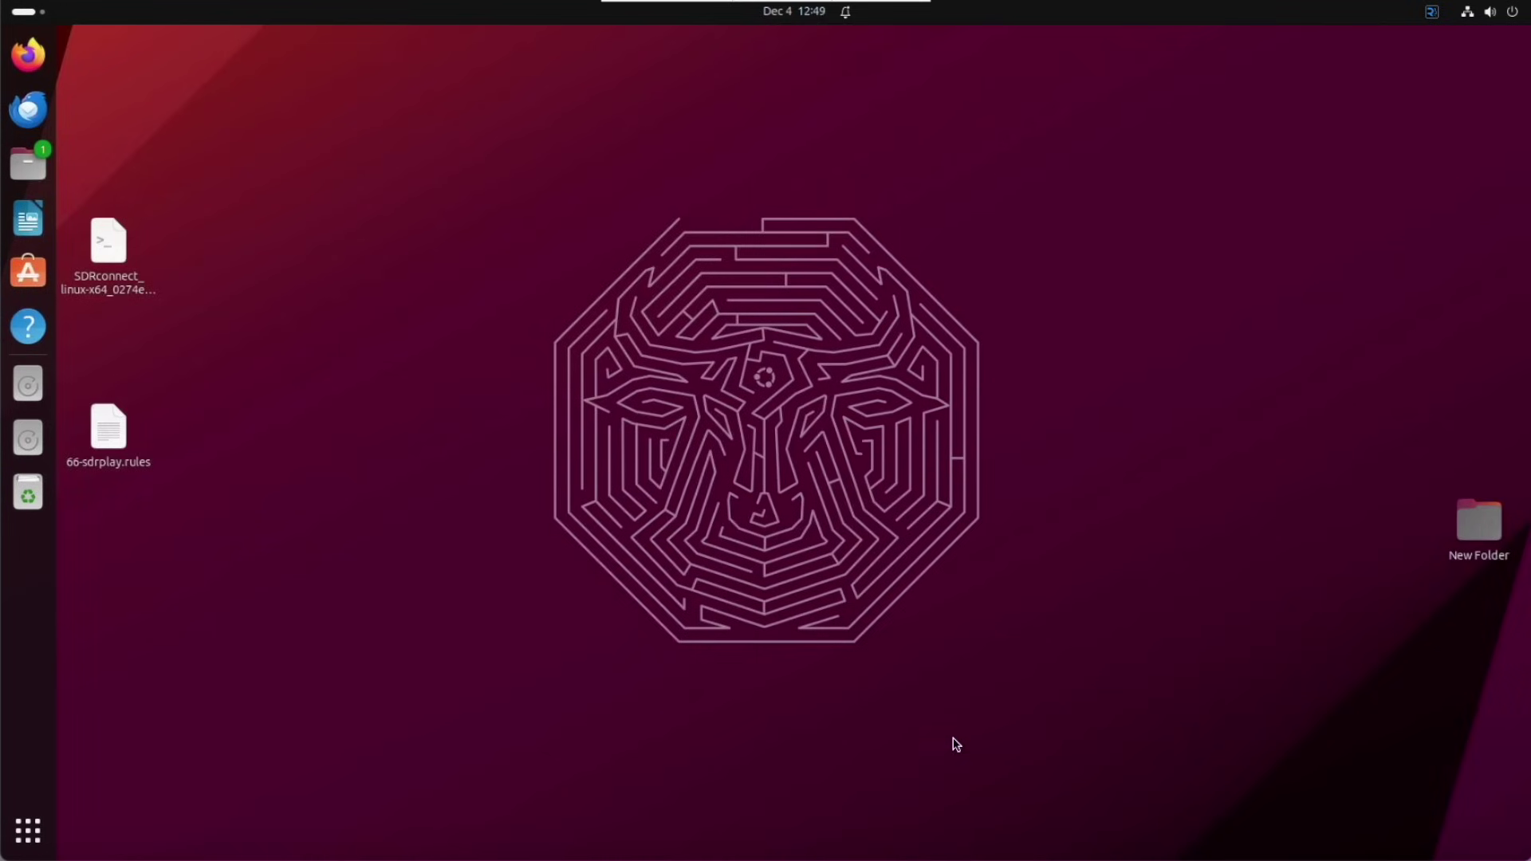
Step: Launch SDRconnect from the Linux application list and start streaming from the RSP1A
click(26, 832)
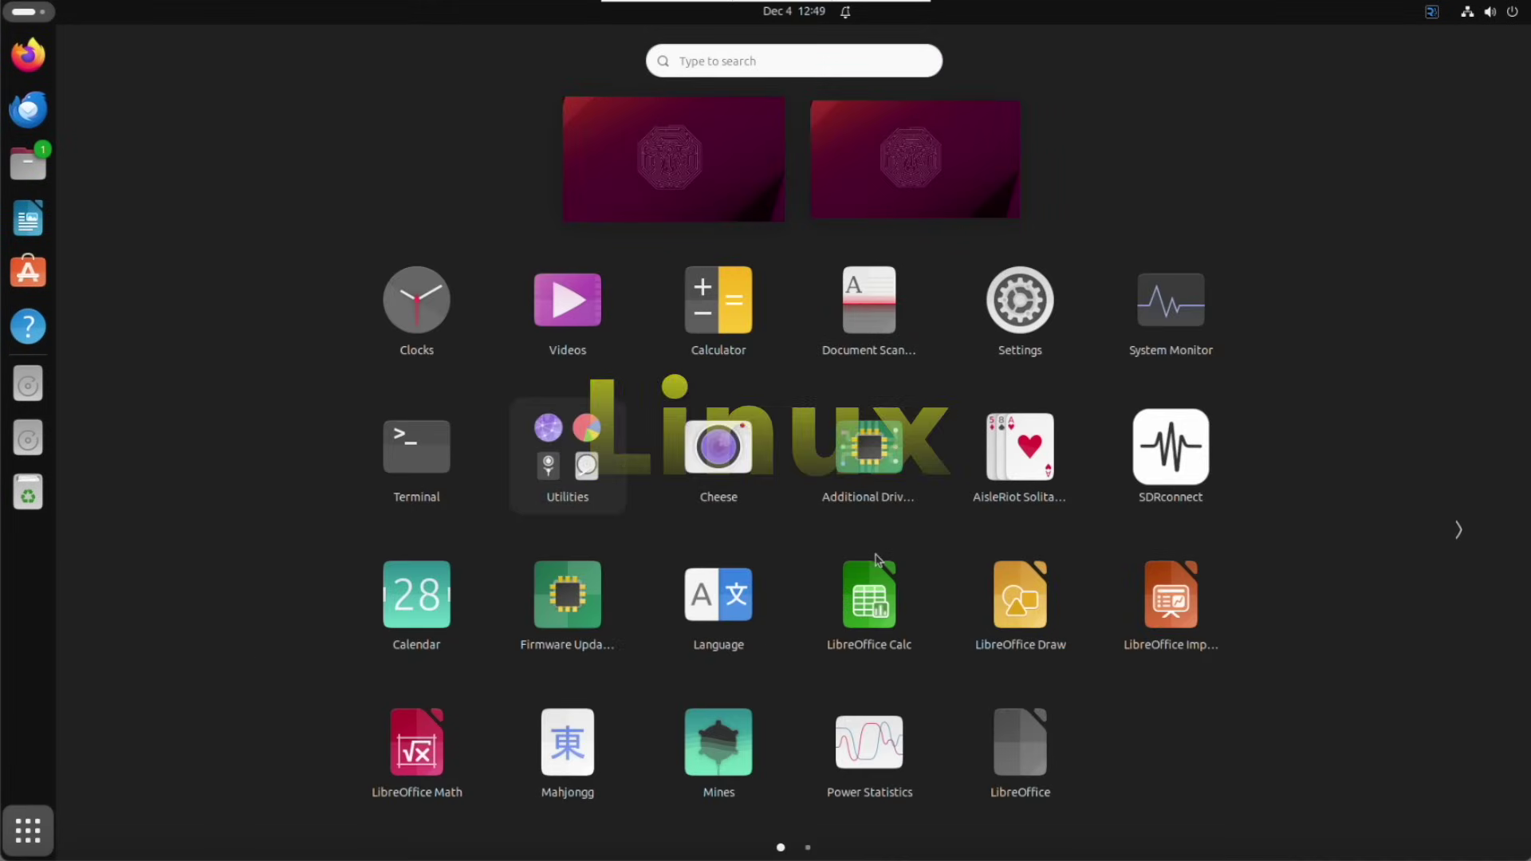
click(1170, 449)
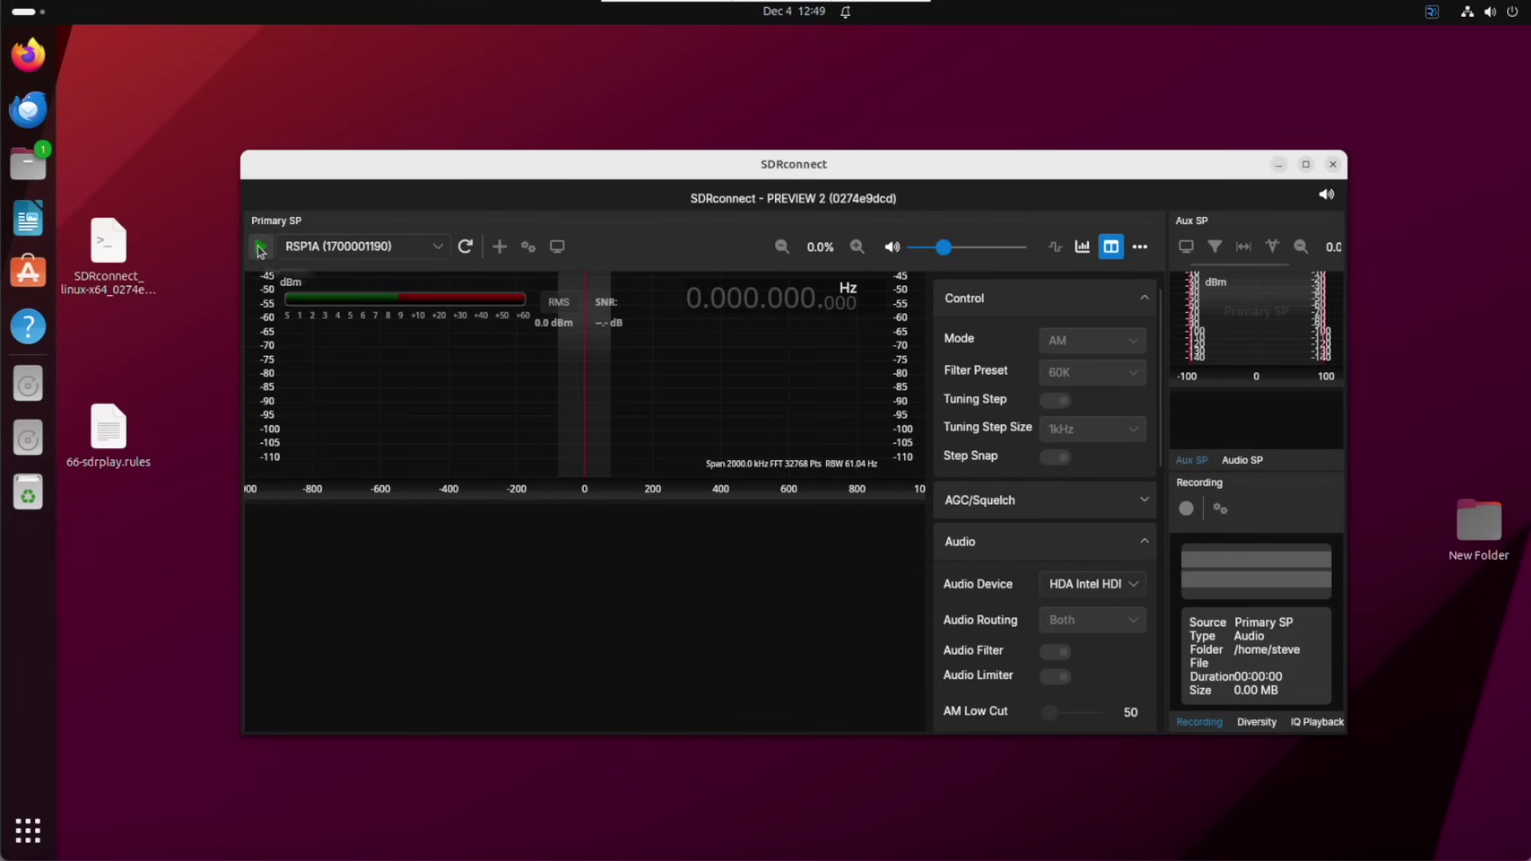
click(260, 250)
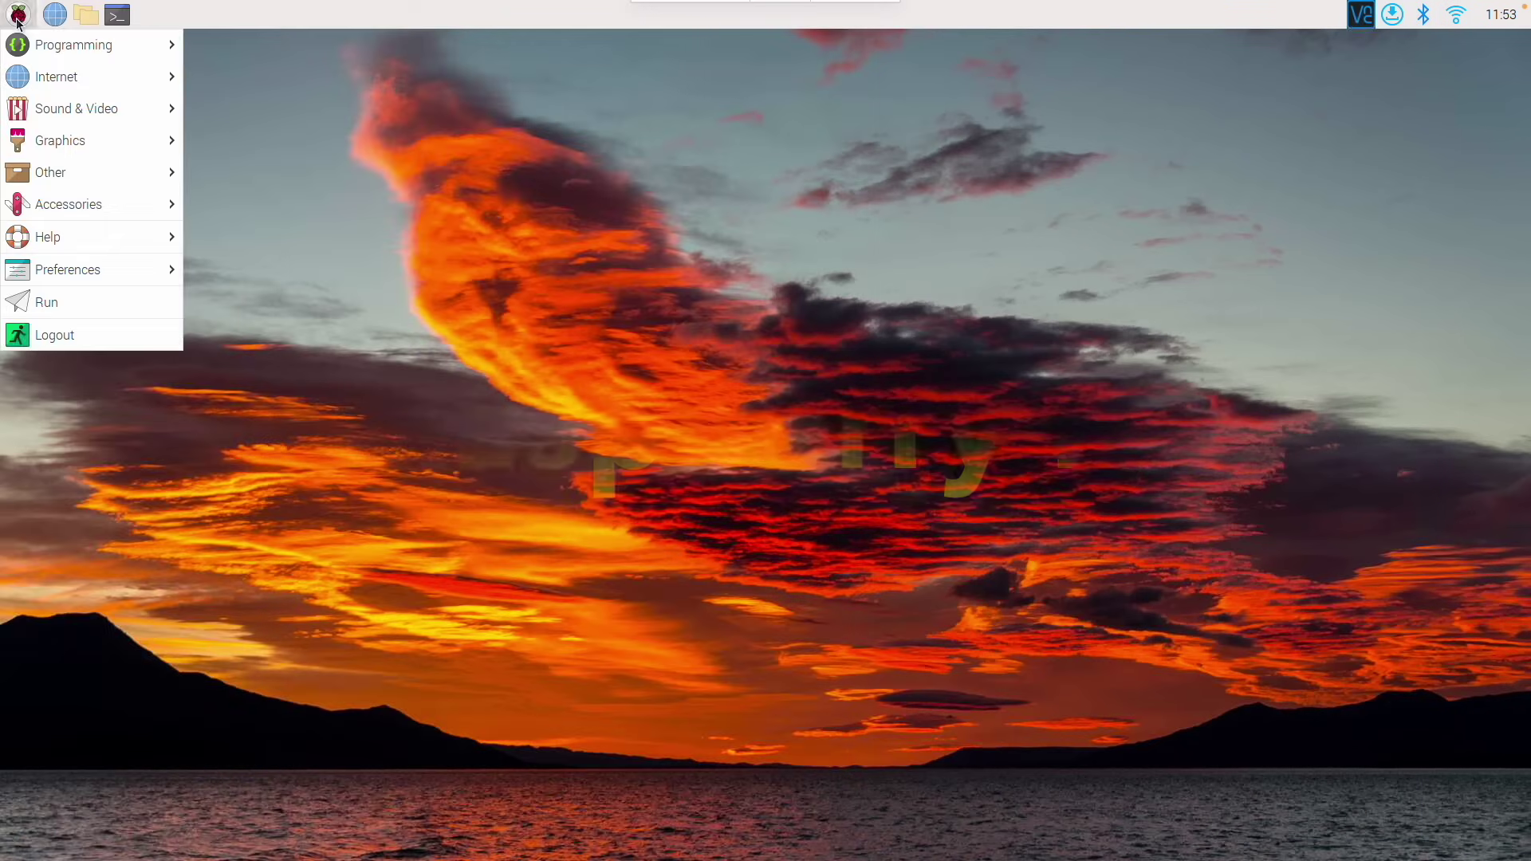
Step: Launch SDRconnect on the Raspberry Pi and start streaming from the RSP2/RSP2pro
mouse_move(128, 172)
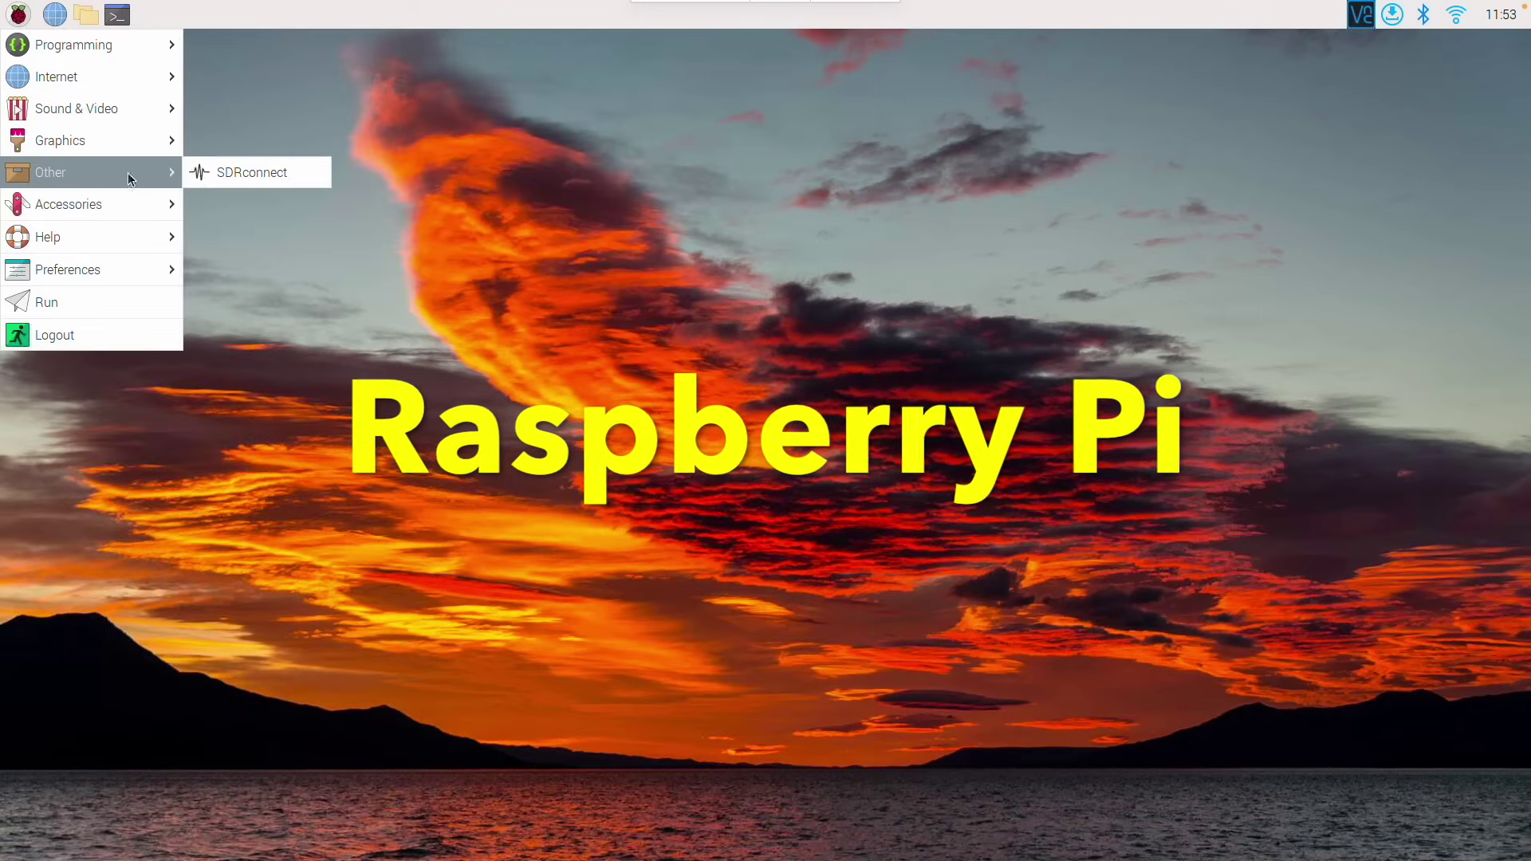
click(286, 176)
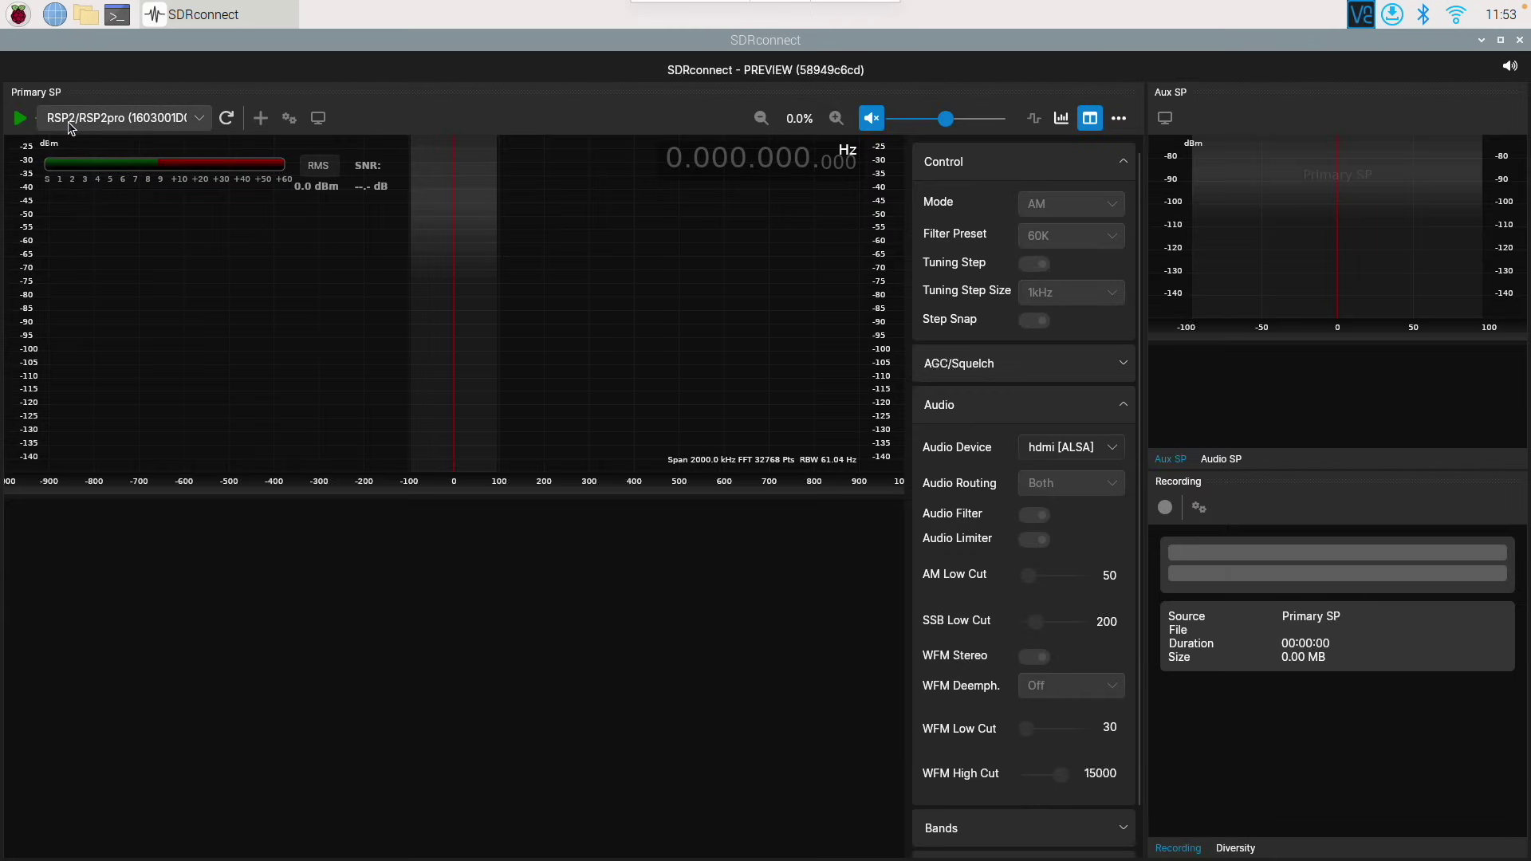
click(20, 119)
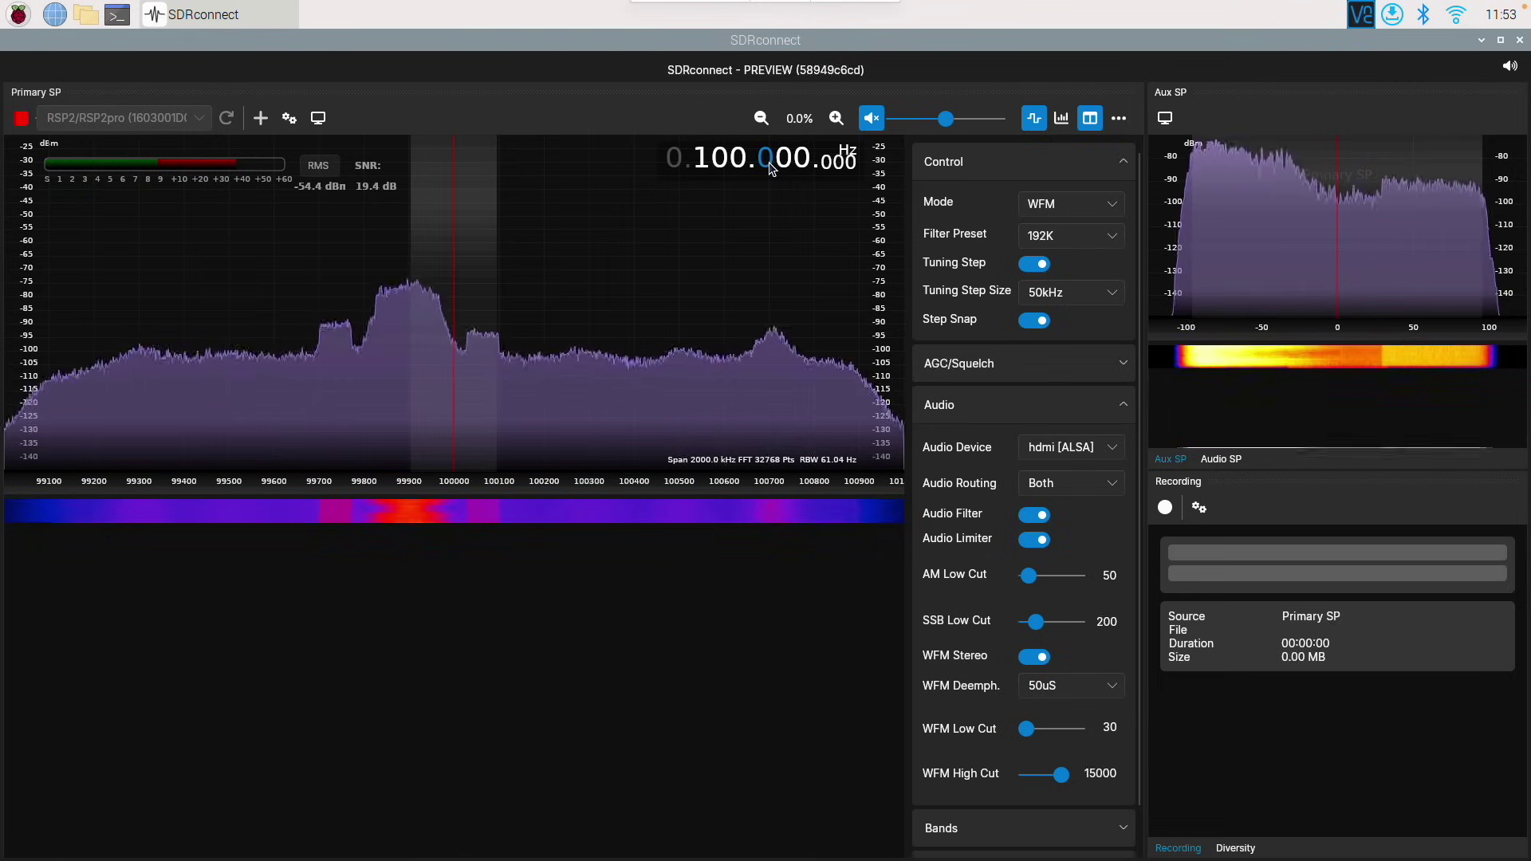
Step: Tune the Raspberry Pi's primary receiver to 99.900 MHz, and unmute its audio briefly before muting it again
scroll(768, 171, down, 1)
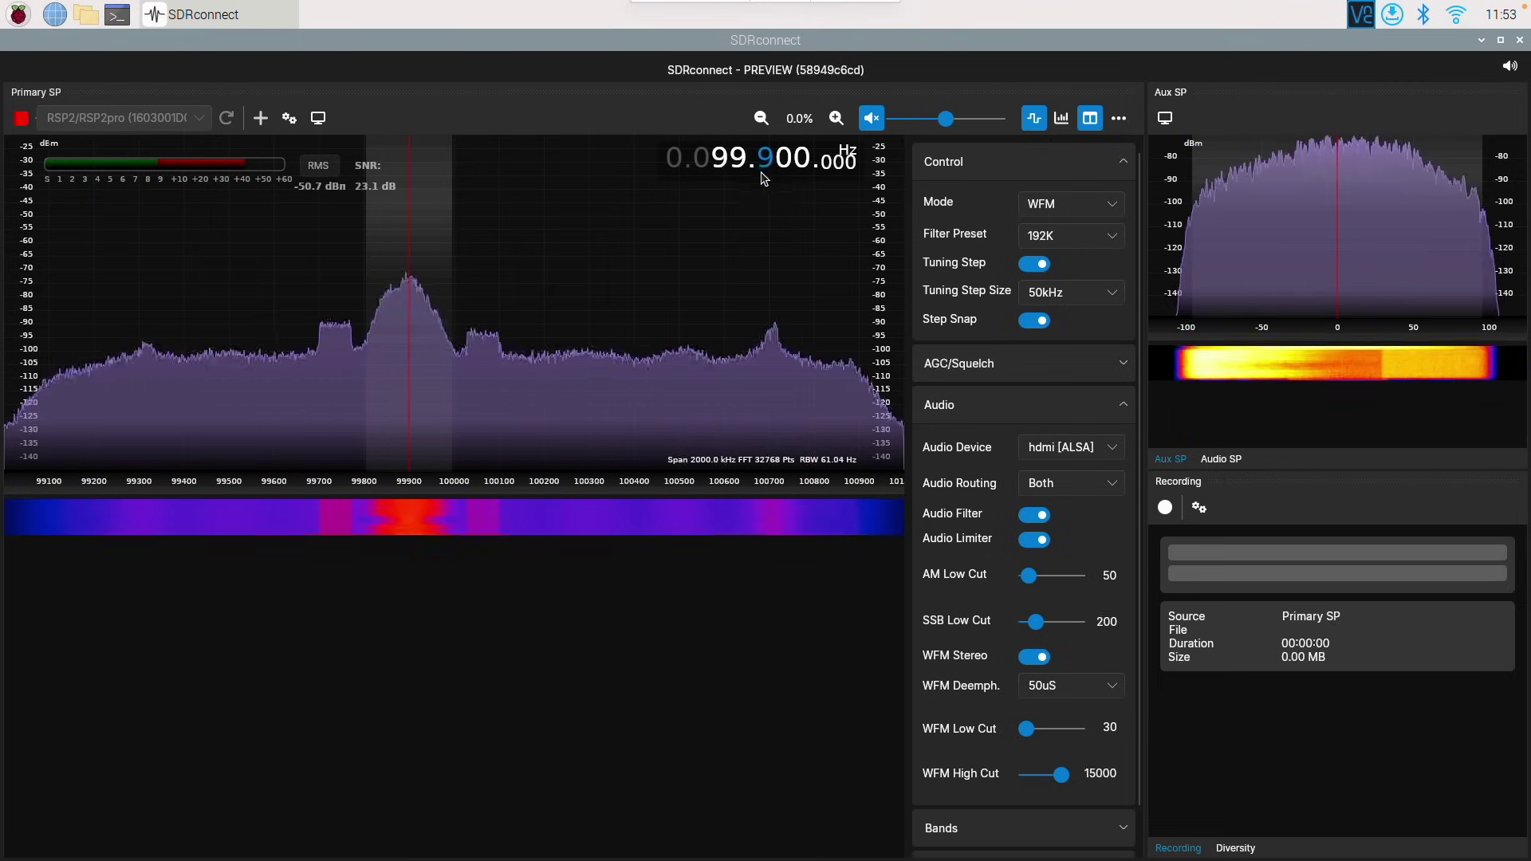
click(871, 118)
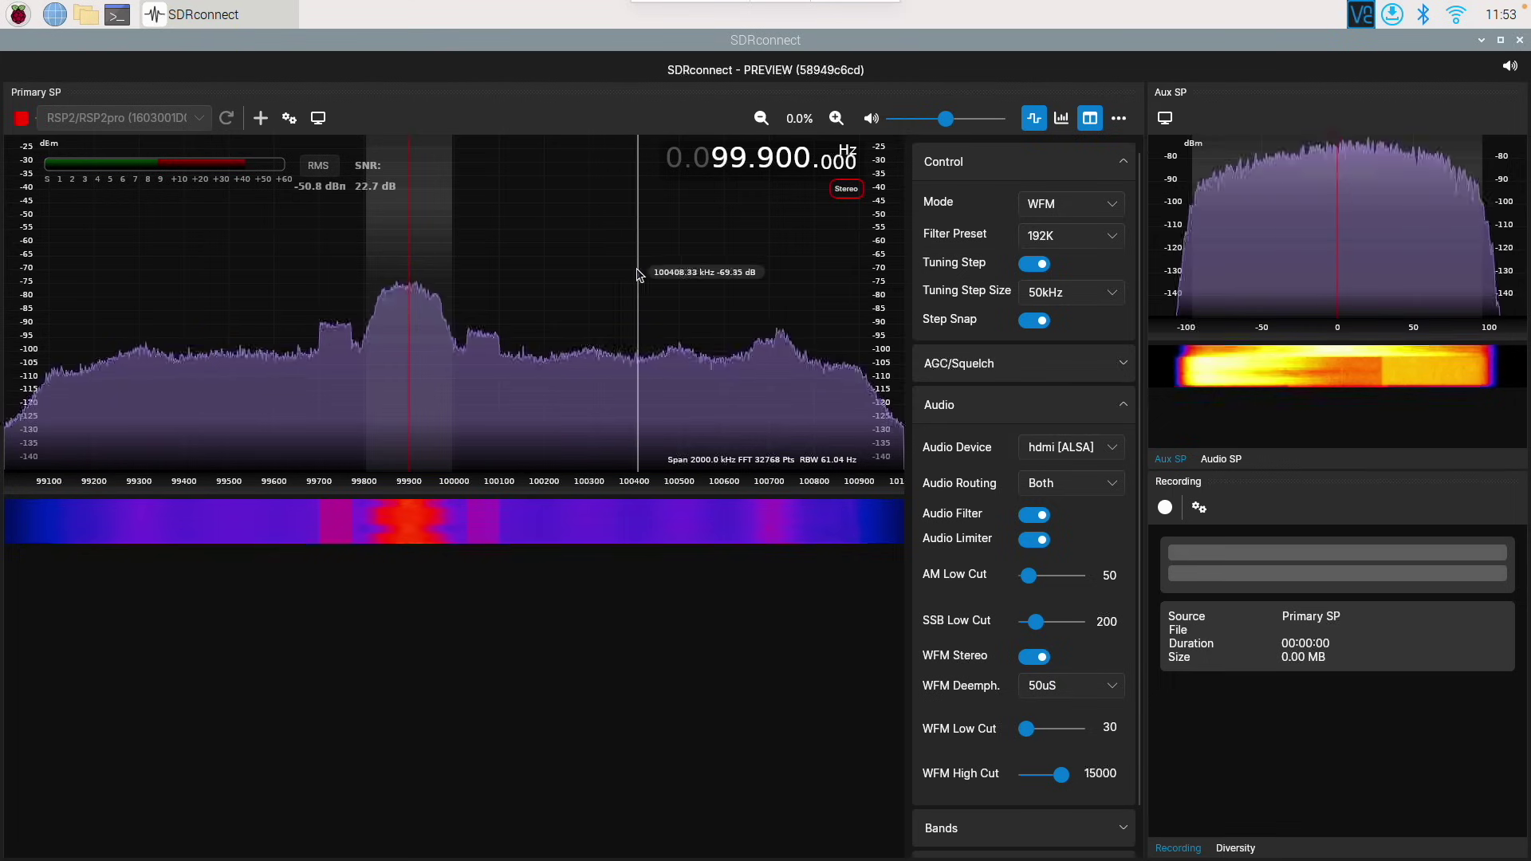
click(871, 118)
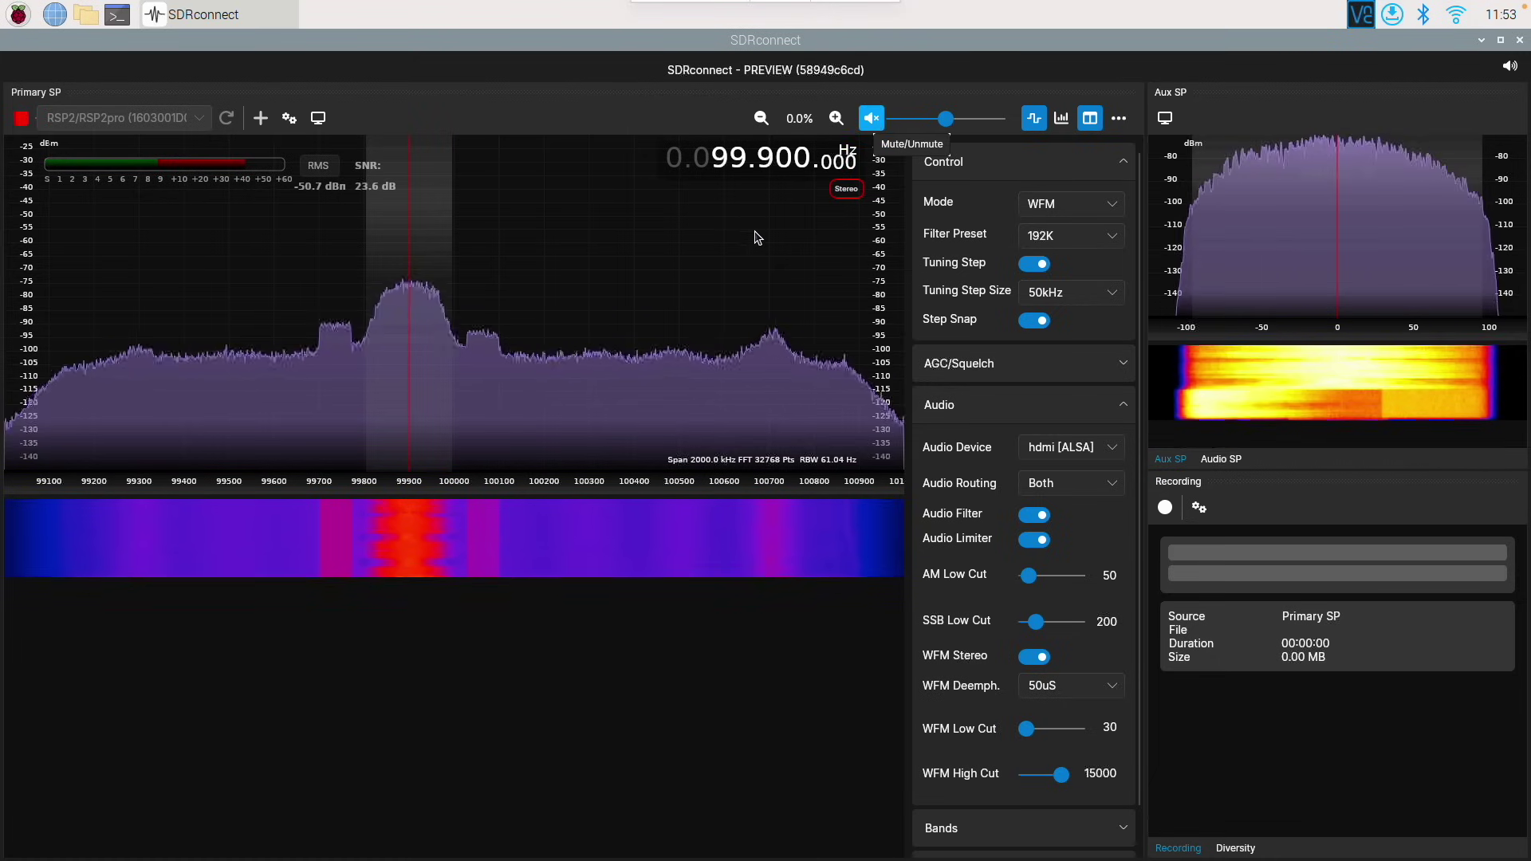
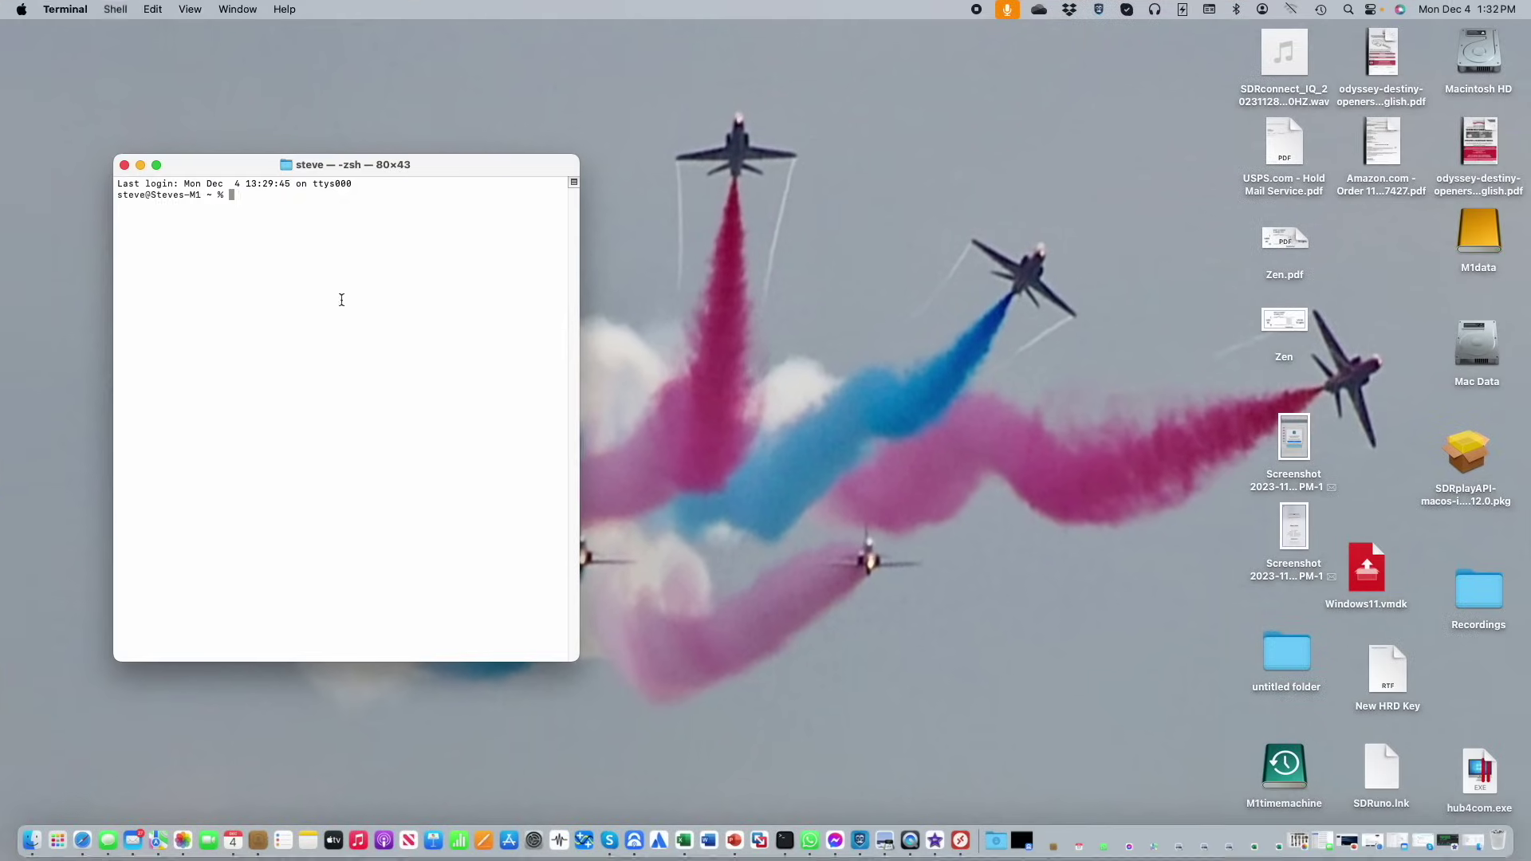
Step: In Terminal, change to /Applications/SDRconnect.app/Contents/MacOS and start the network server with ./SDRconnect --server --port=50001
text(cd /Applications/SDRconnect.app/Contents/MacOS)
key(Return)
key(Up)
key(Up)
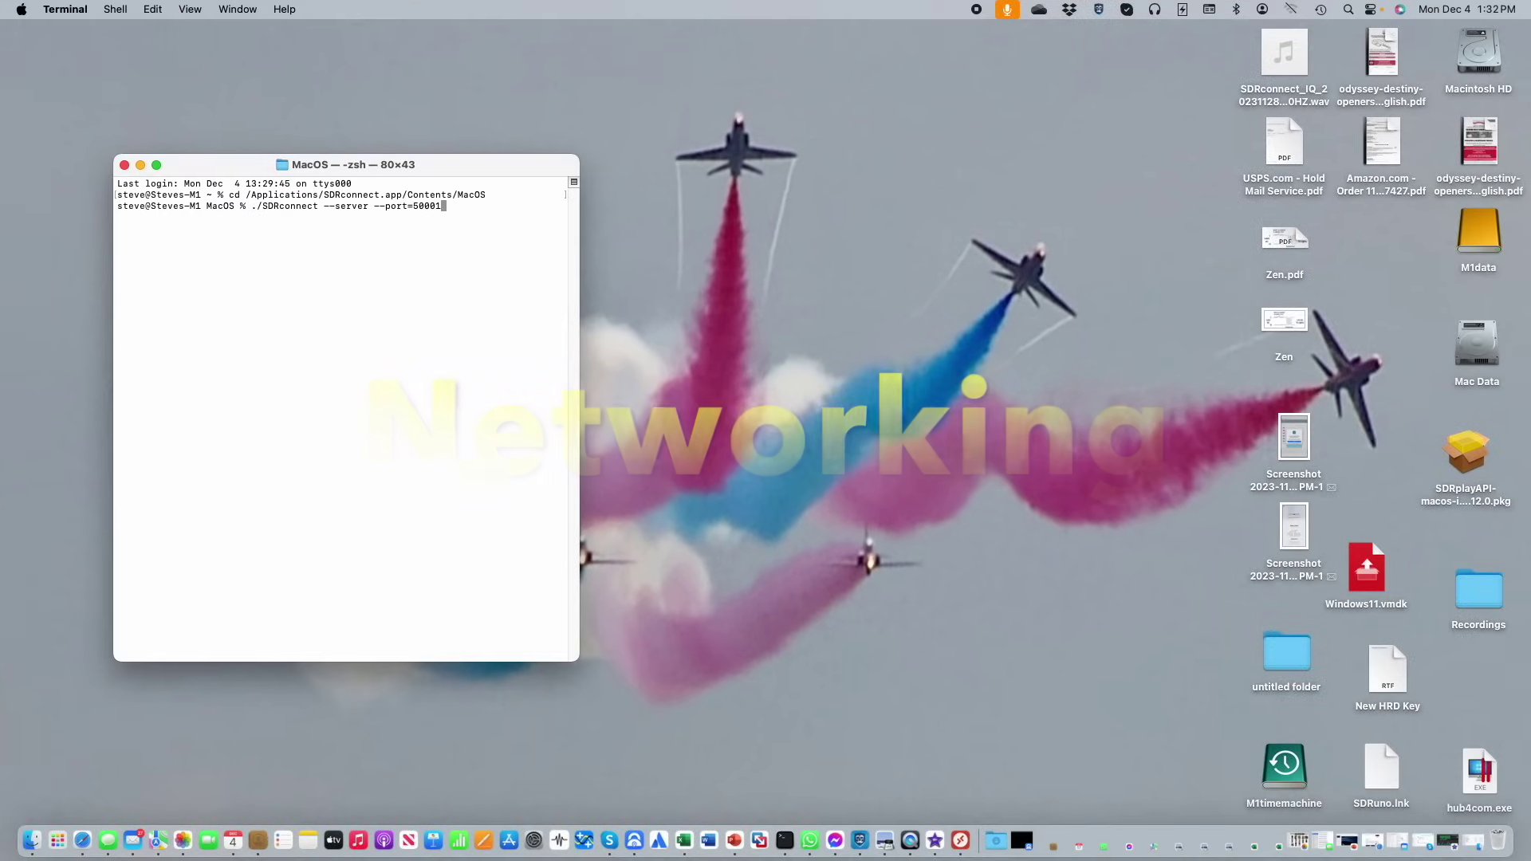
key(Return)
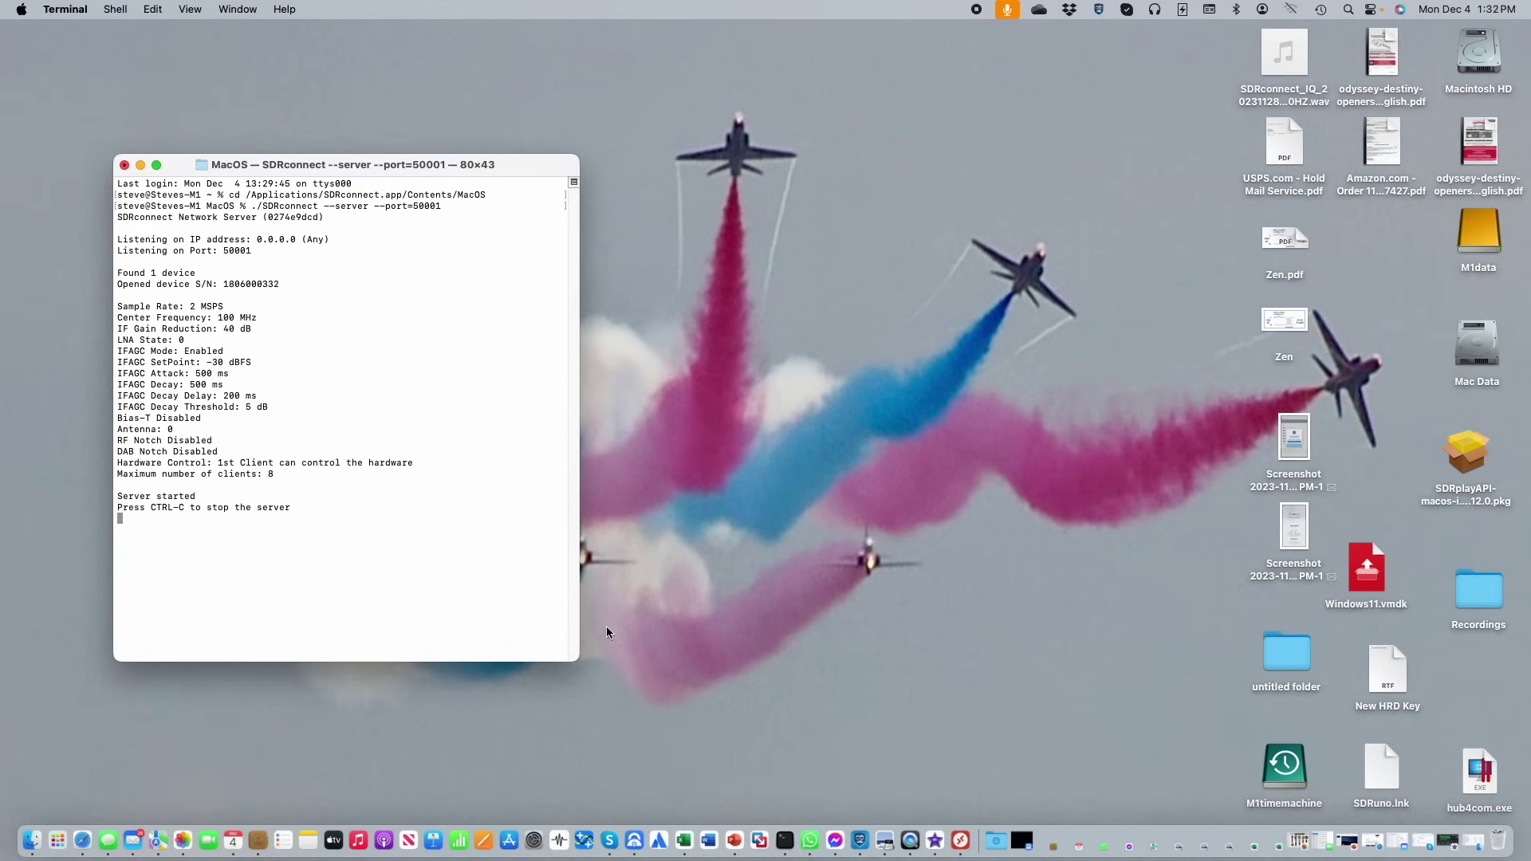
Step: Switch to SDRconnect, test the server connection of the Pi400 LAN entry in the Remote Devices Editor, and close the editor
click(559, 840)
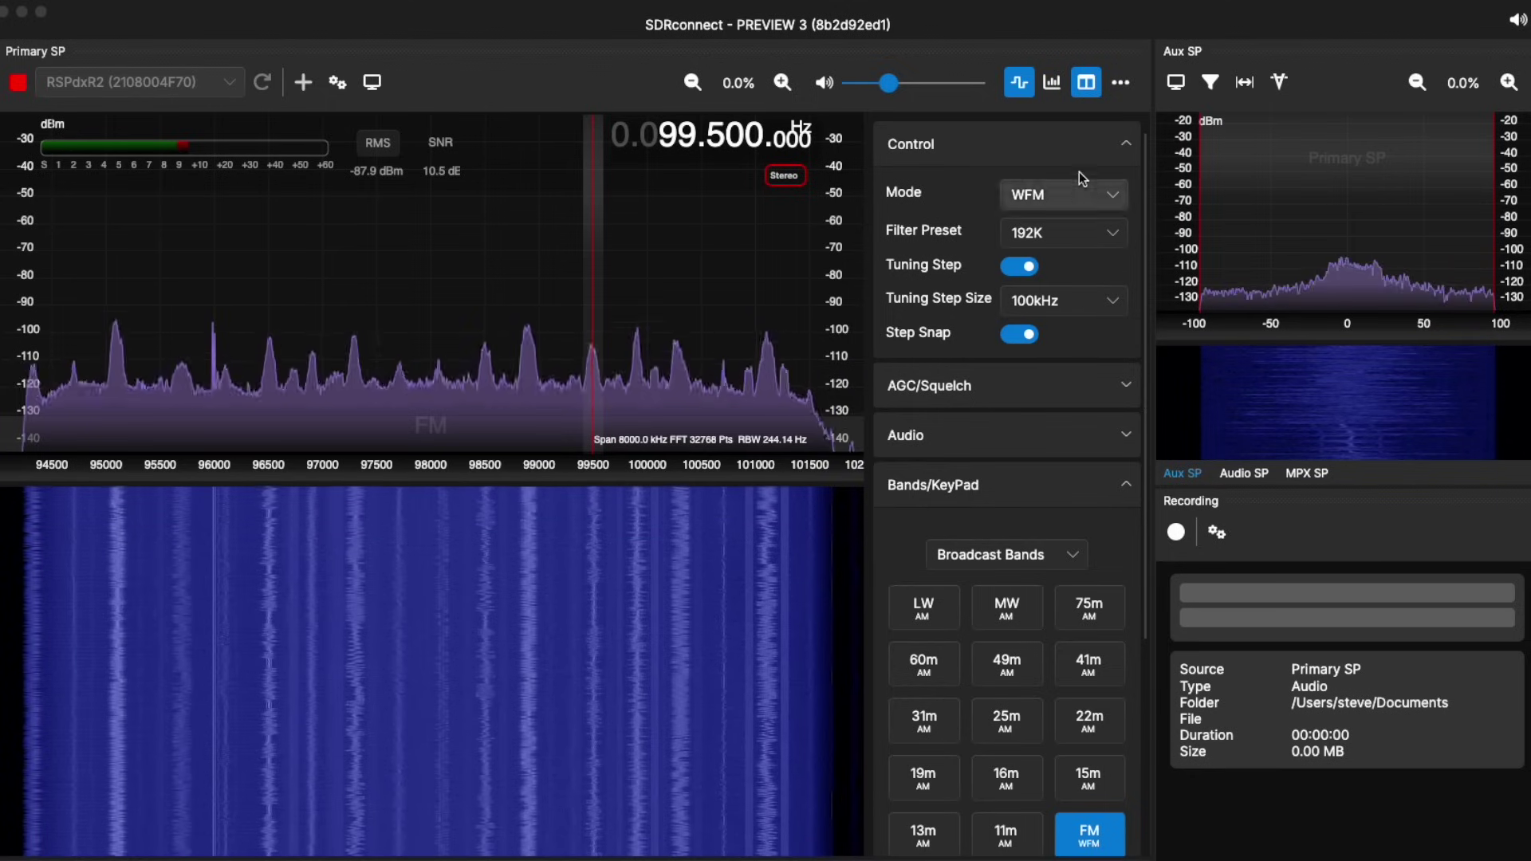
click(1123, 89)
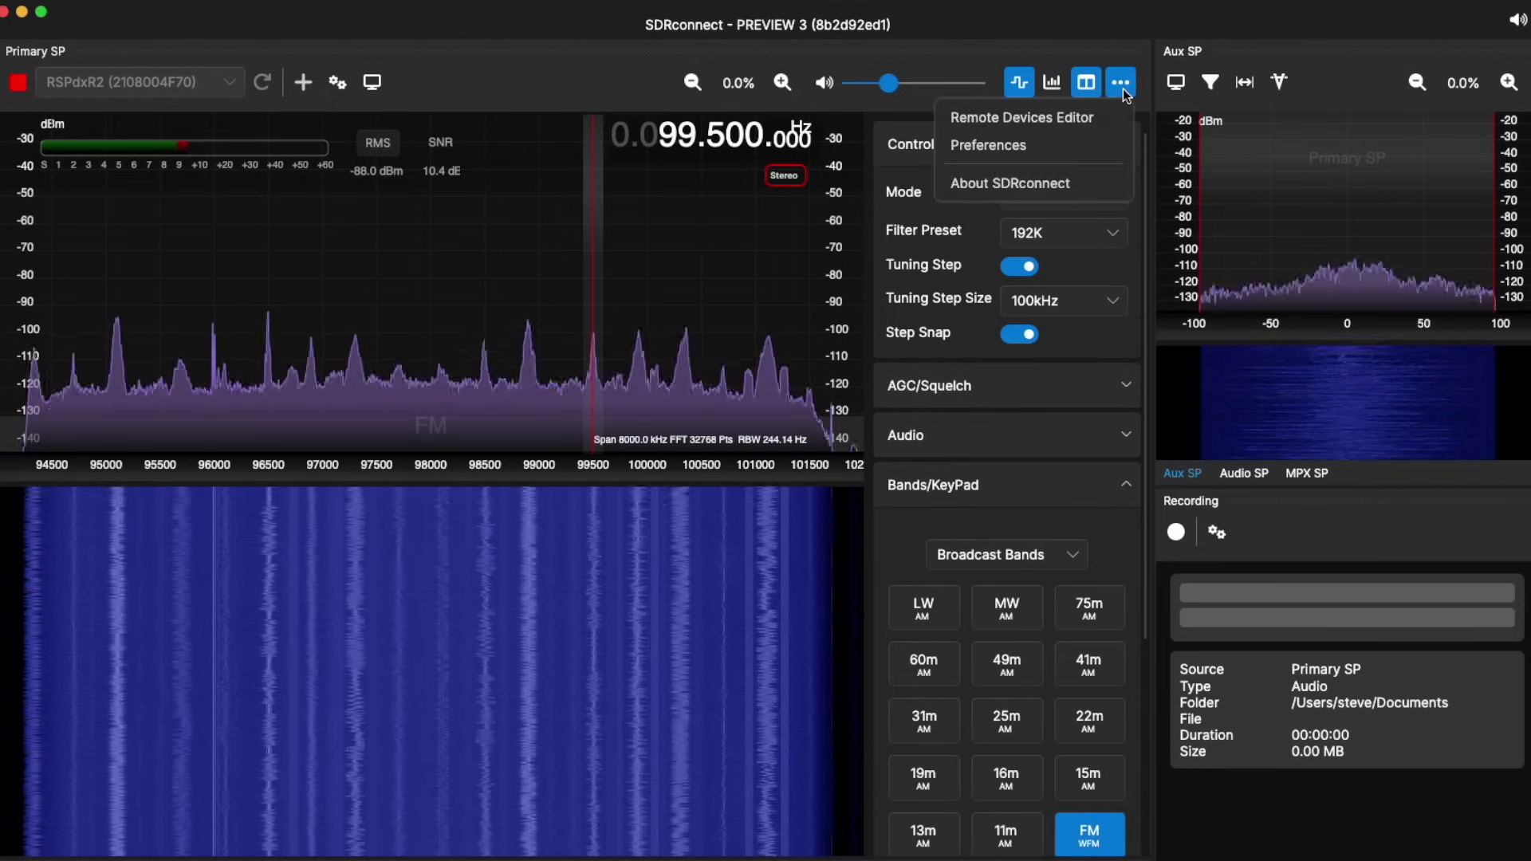
click(1075, 123)
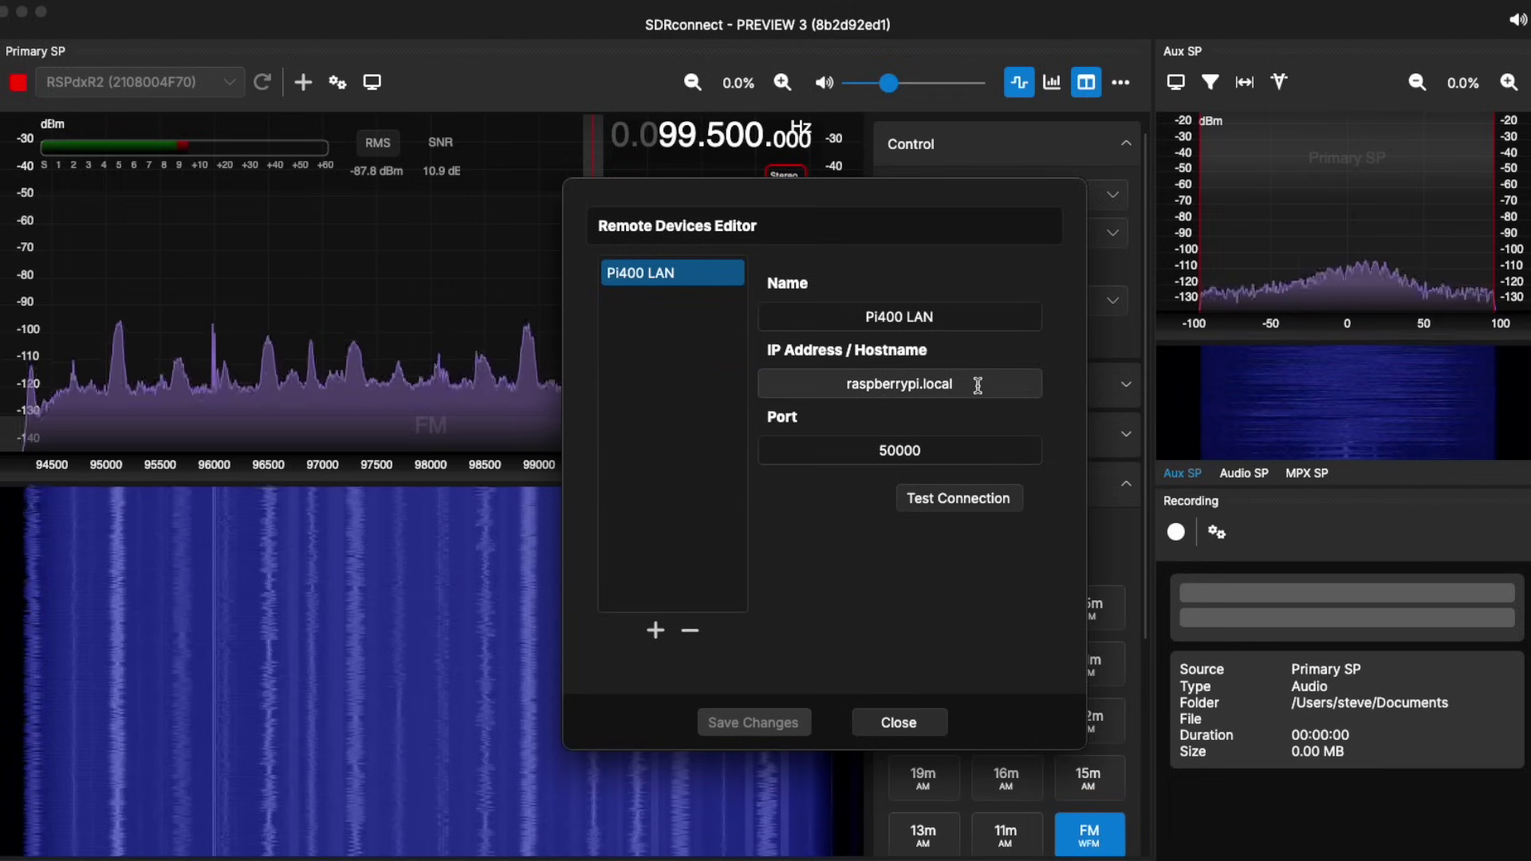
click(955, 504)
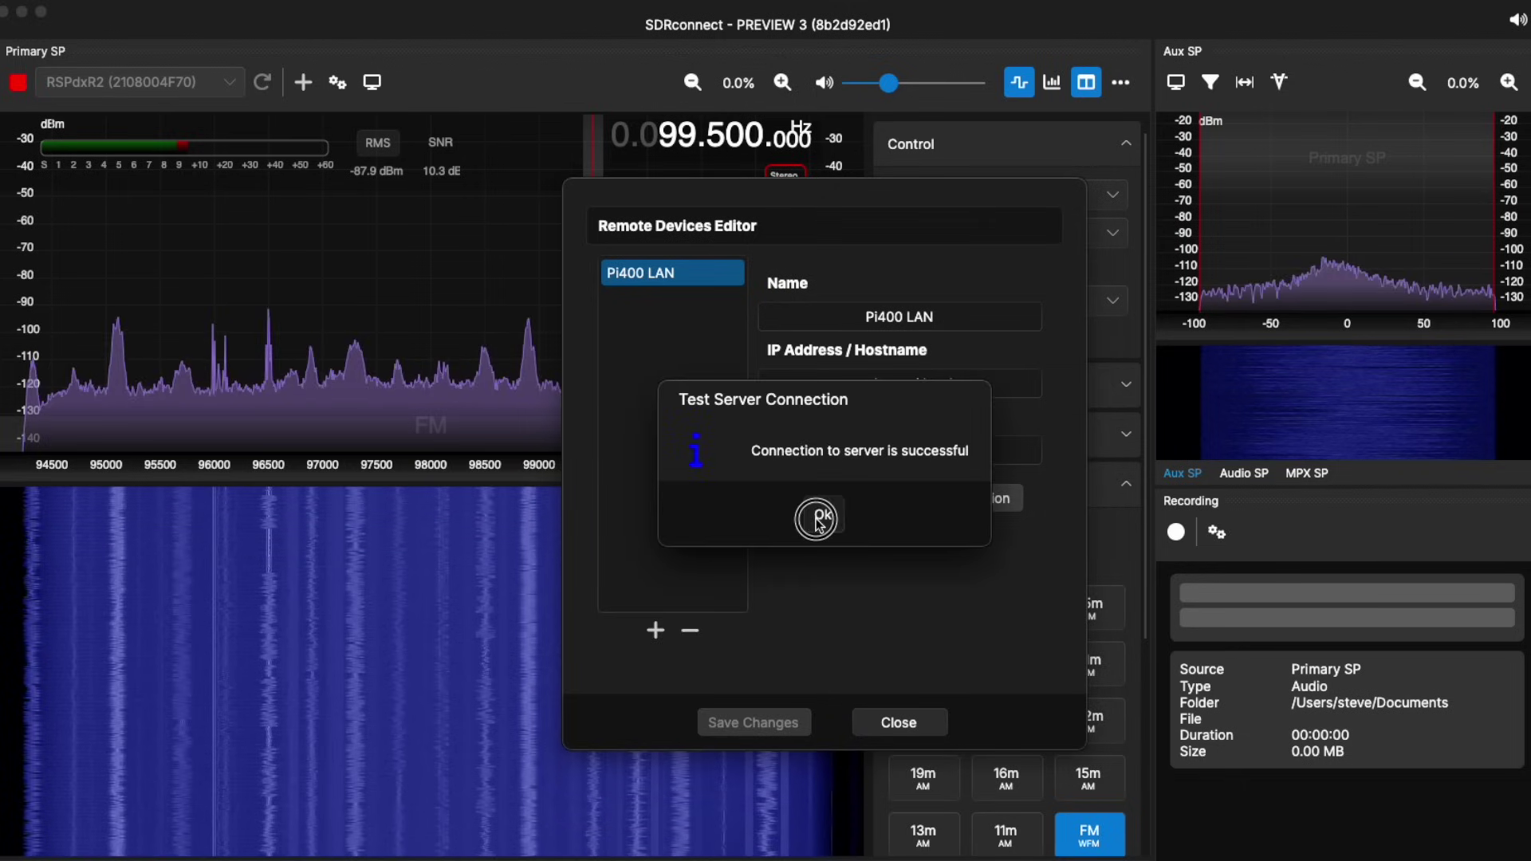
click(822, 517)
click(894, 723)
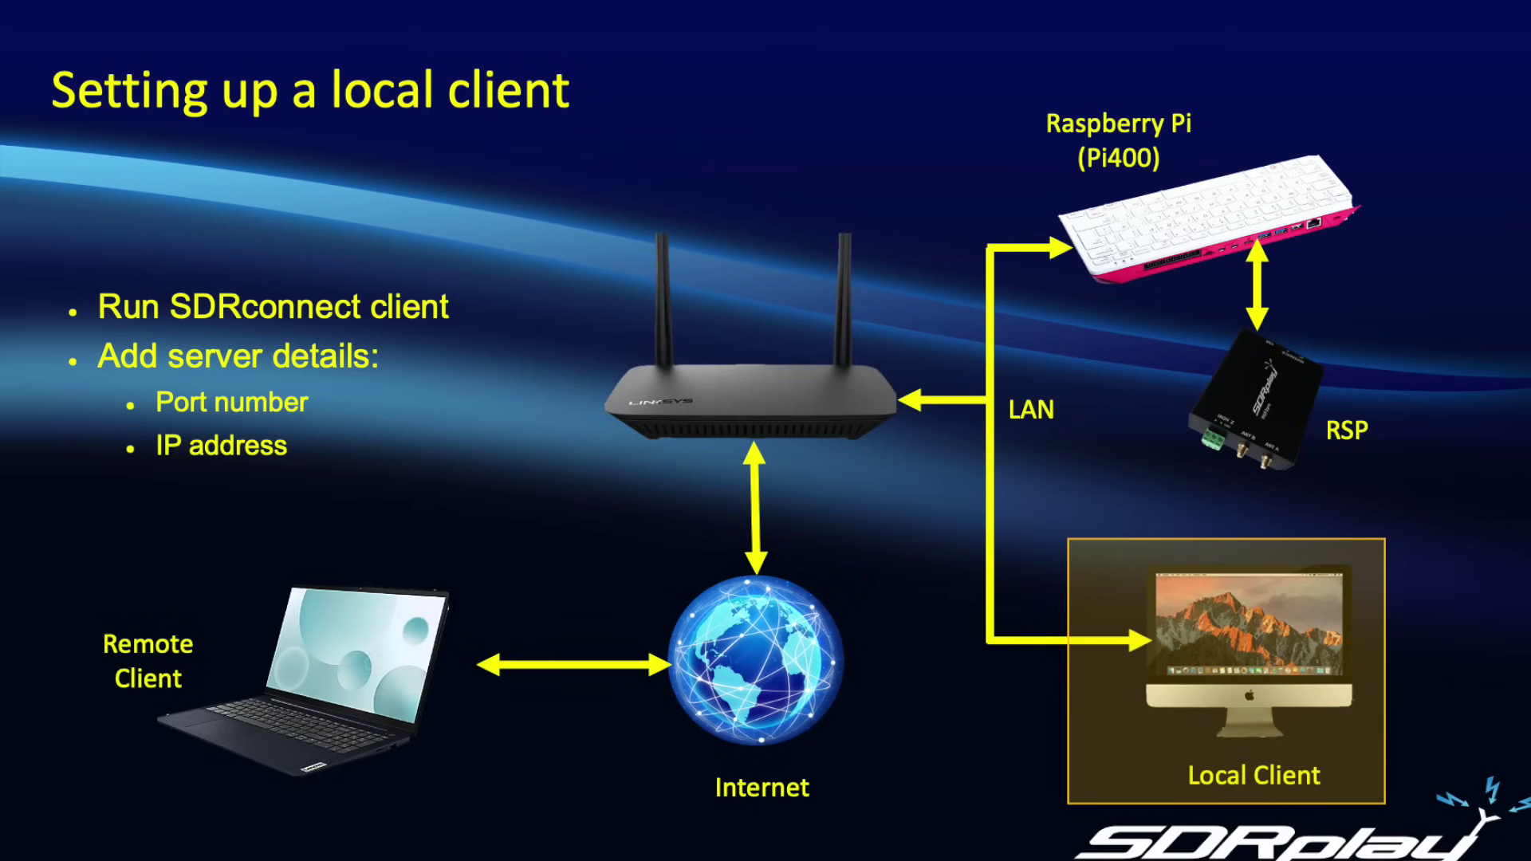
key(Right)
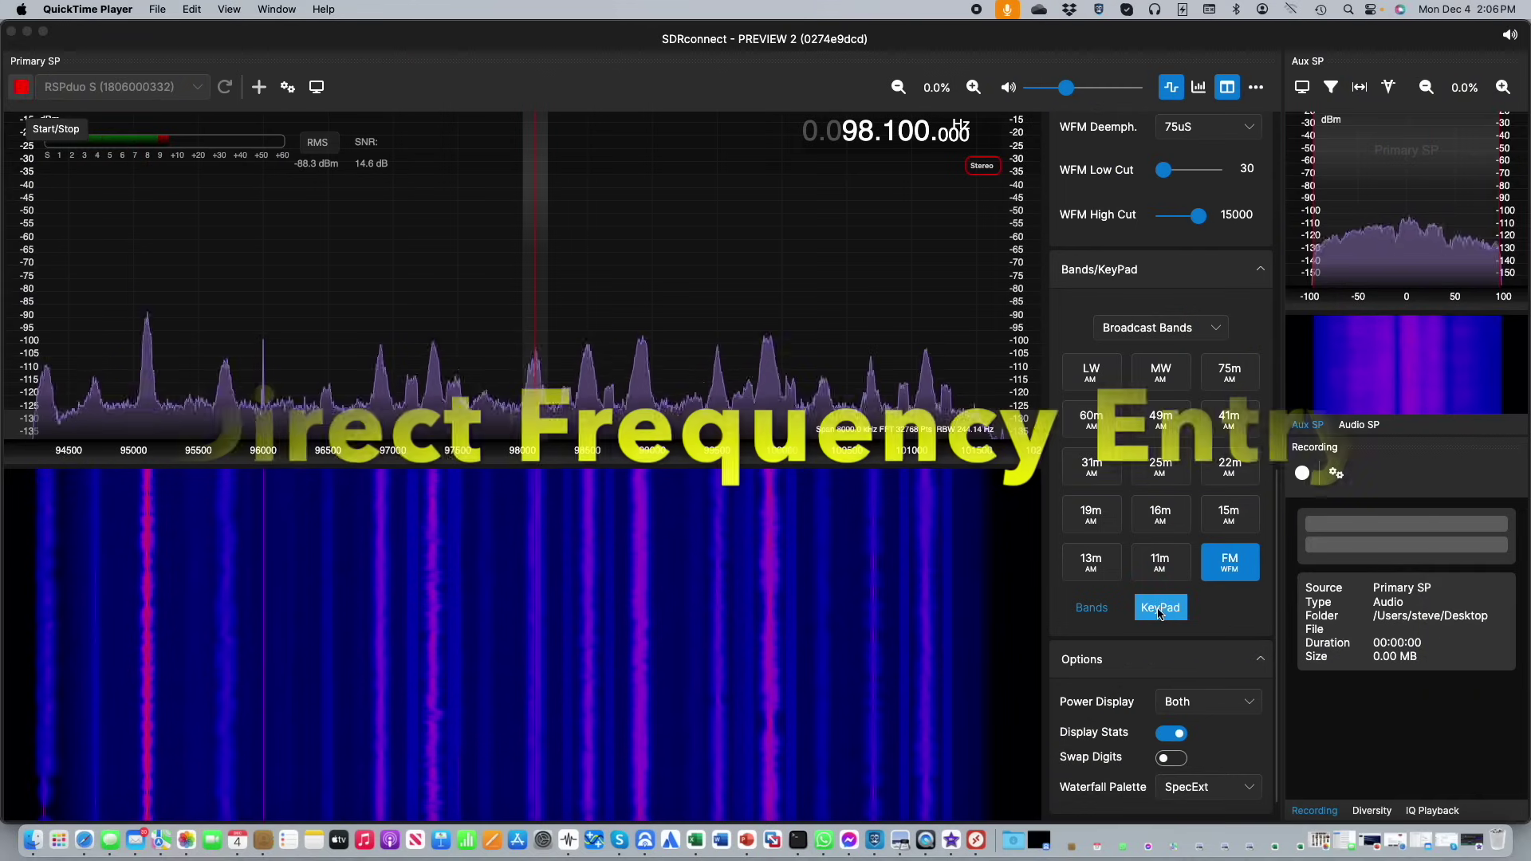
Step: Tune the primary receiver to 99.5 MHz using SDRconnect's on-screen frequency keypad
click(1158, 615)
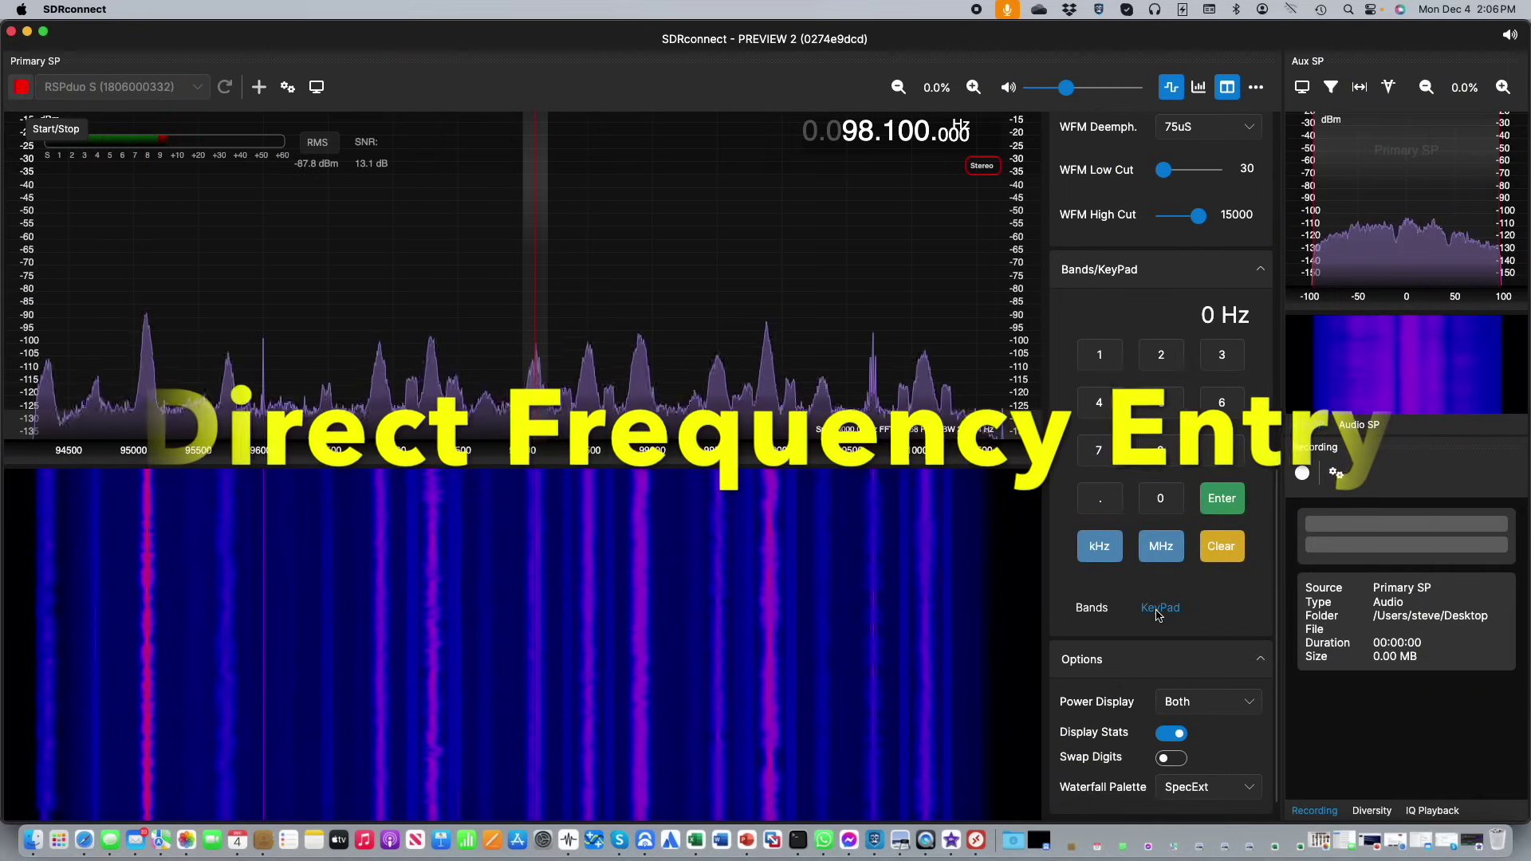
click(1220, 453)
click(1220, 452)
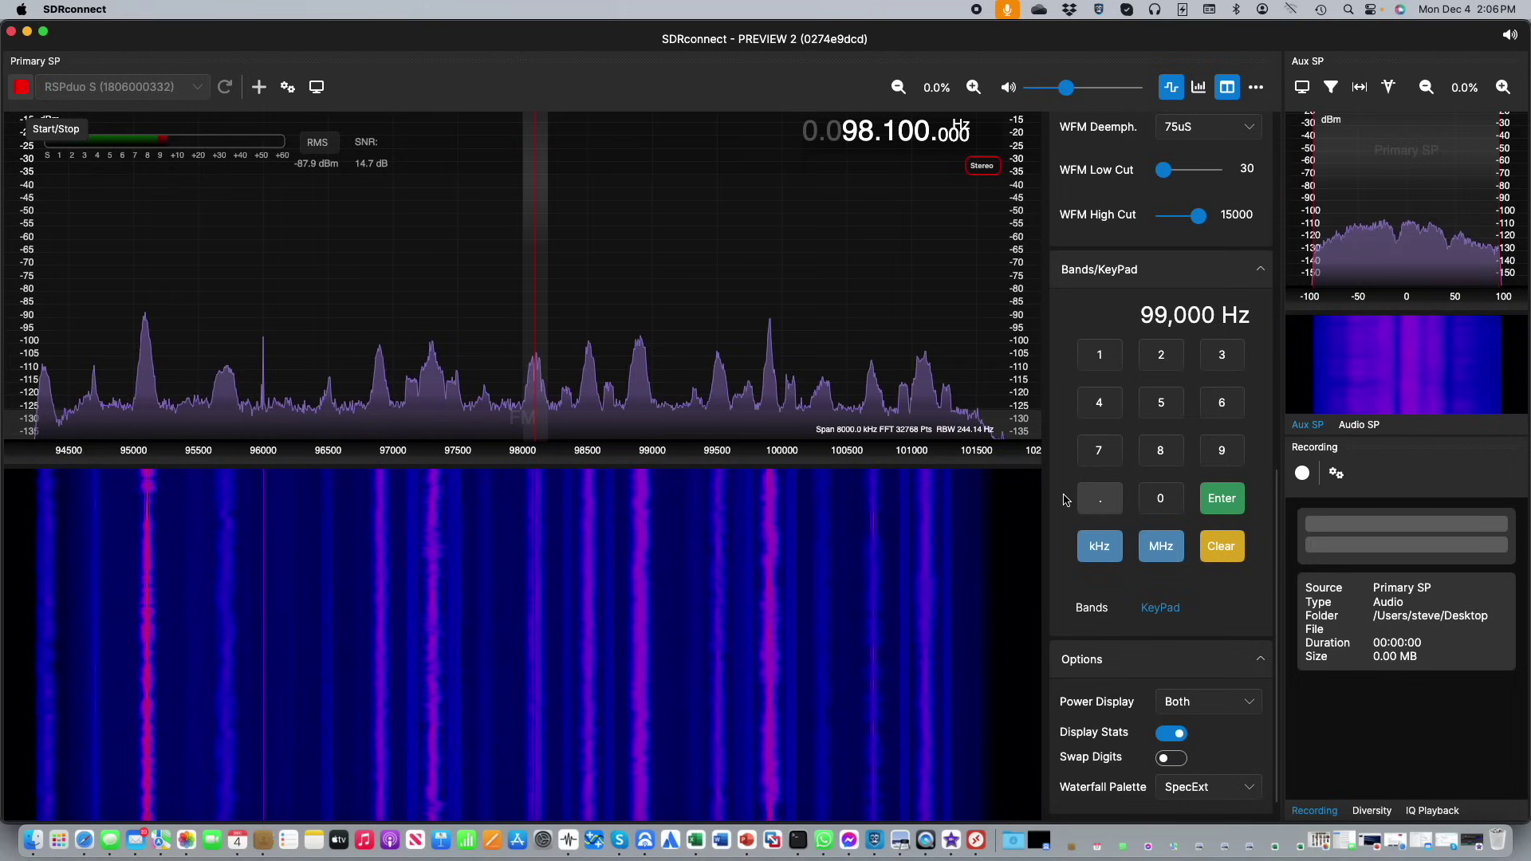
click(1160, 404)
click(1160, 551)
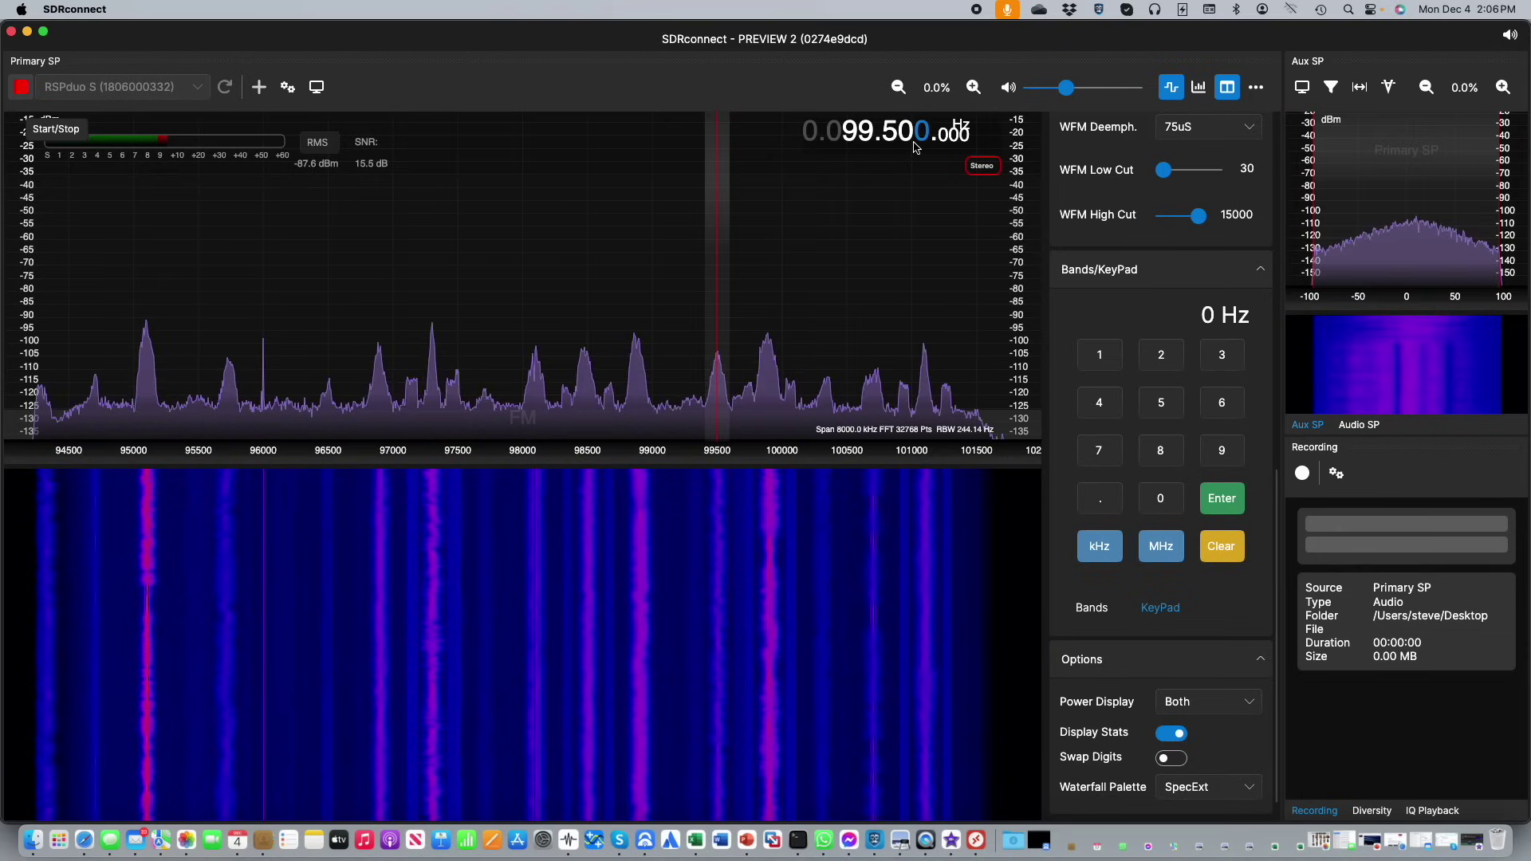
Step: Enter 98.100 MHz directly in the primary receiver's frequency display
text(1)
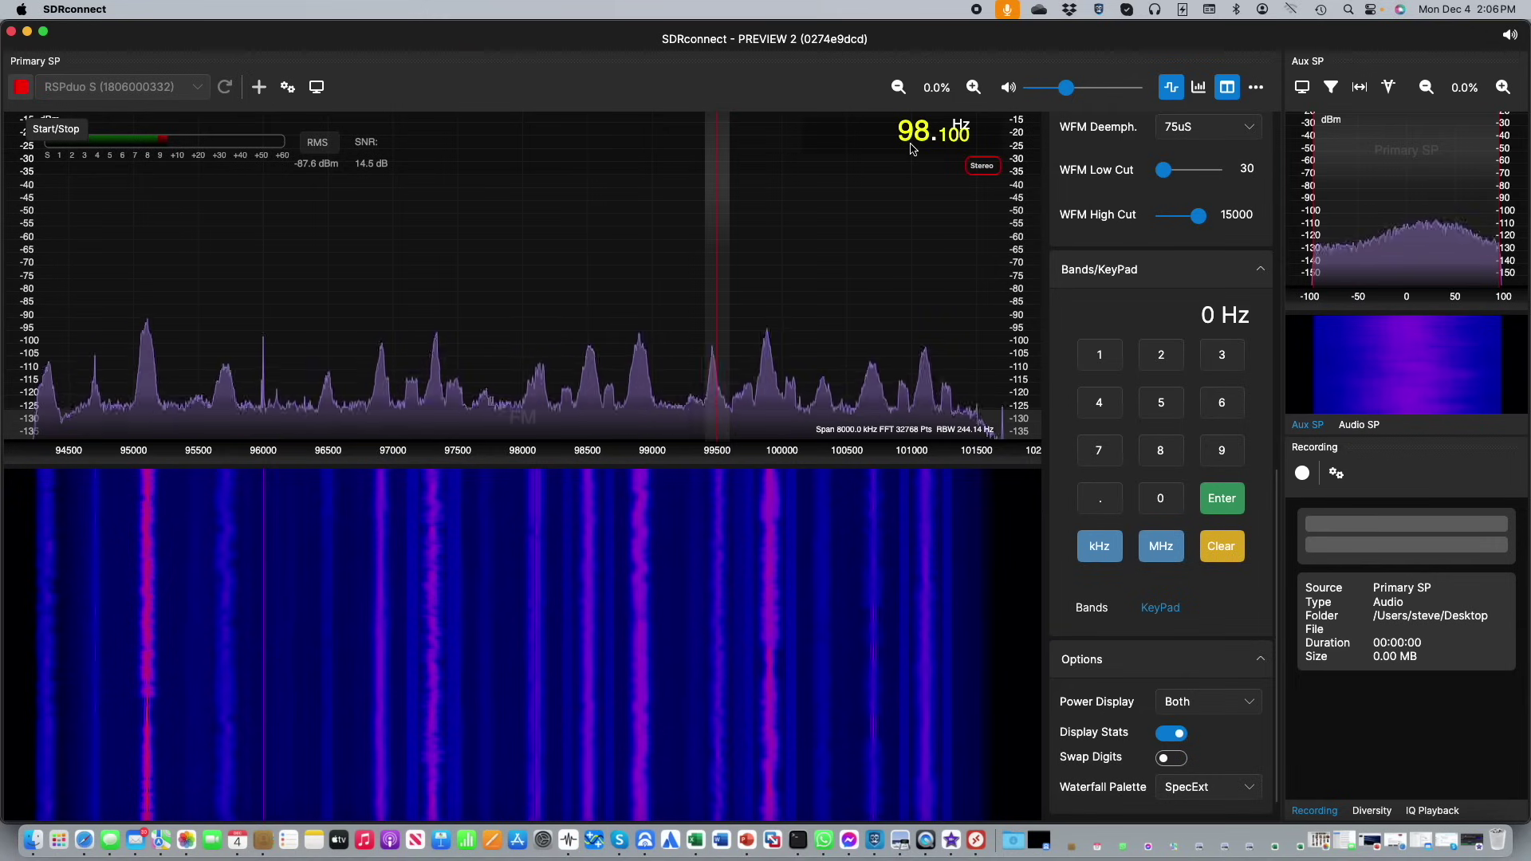
key(Return)
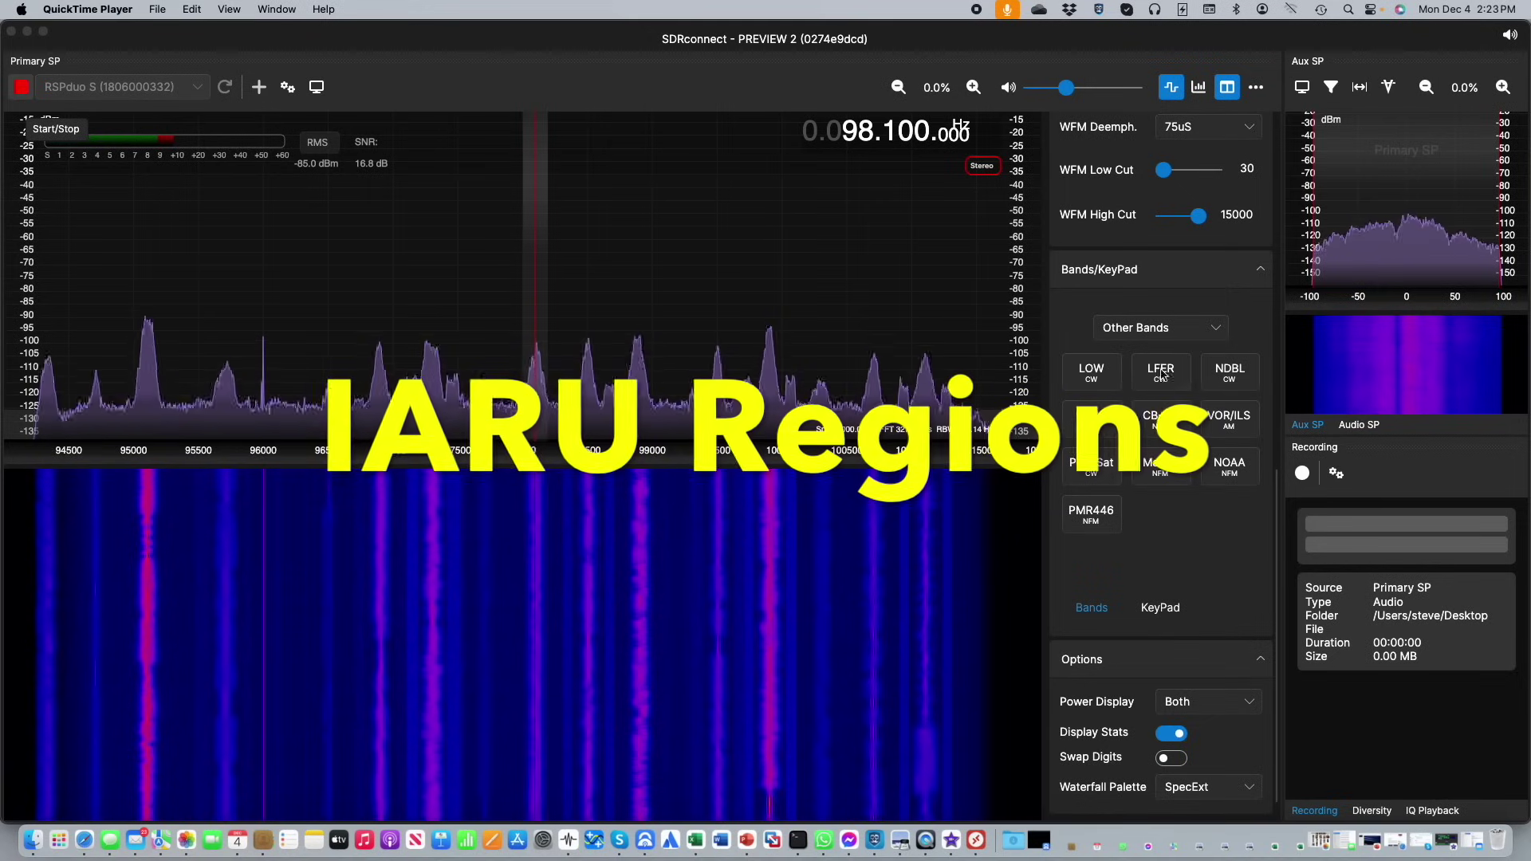
Step: Set the IARU region in the Global Settings to Australia, Southern Asia, Pacific Islands
click(1256, 87)
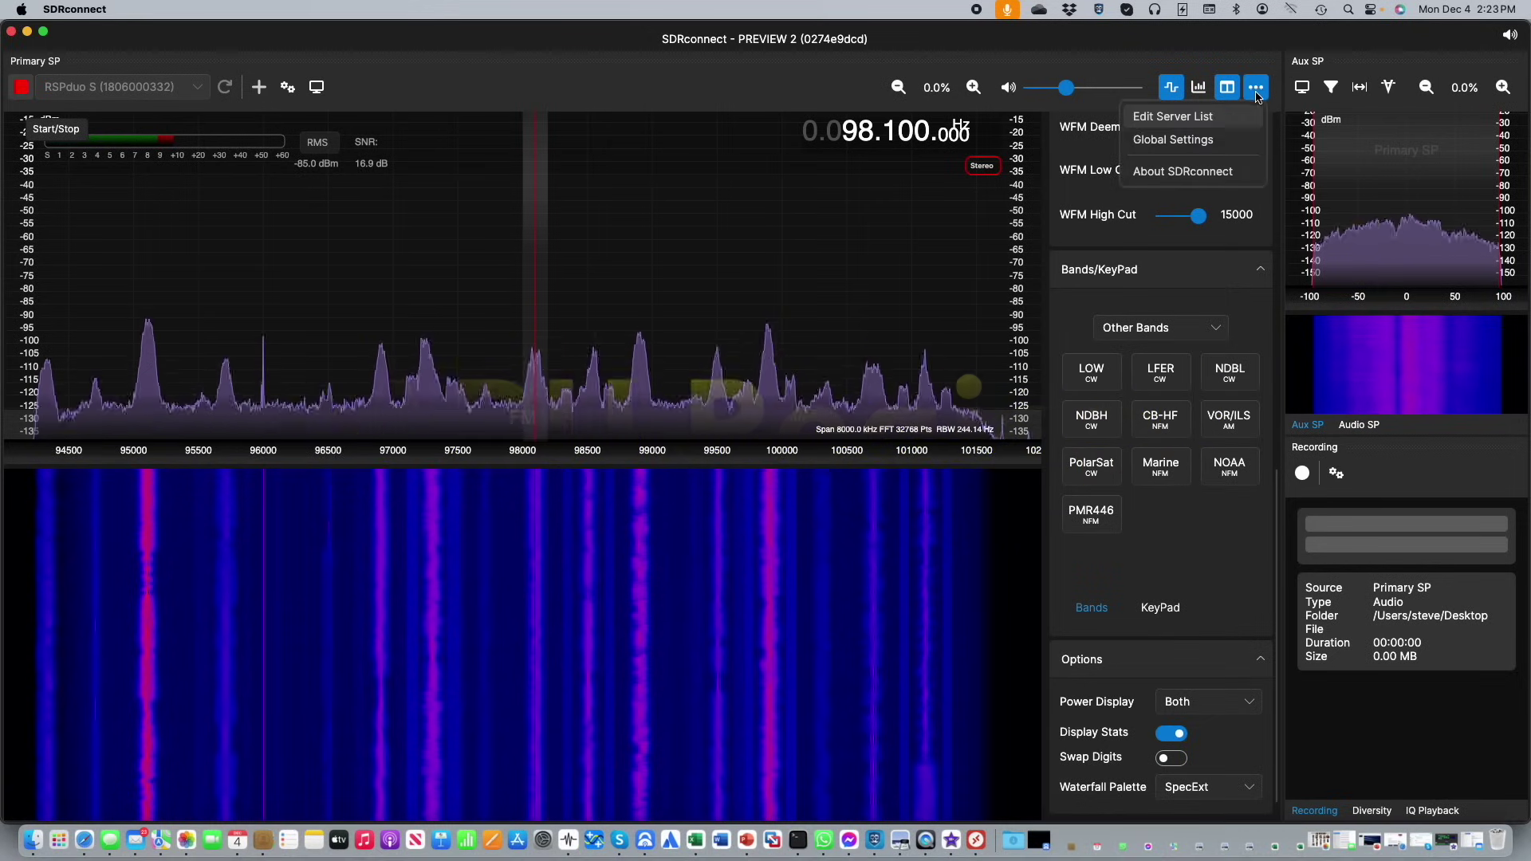
click(1194, 138)
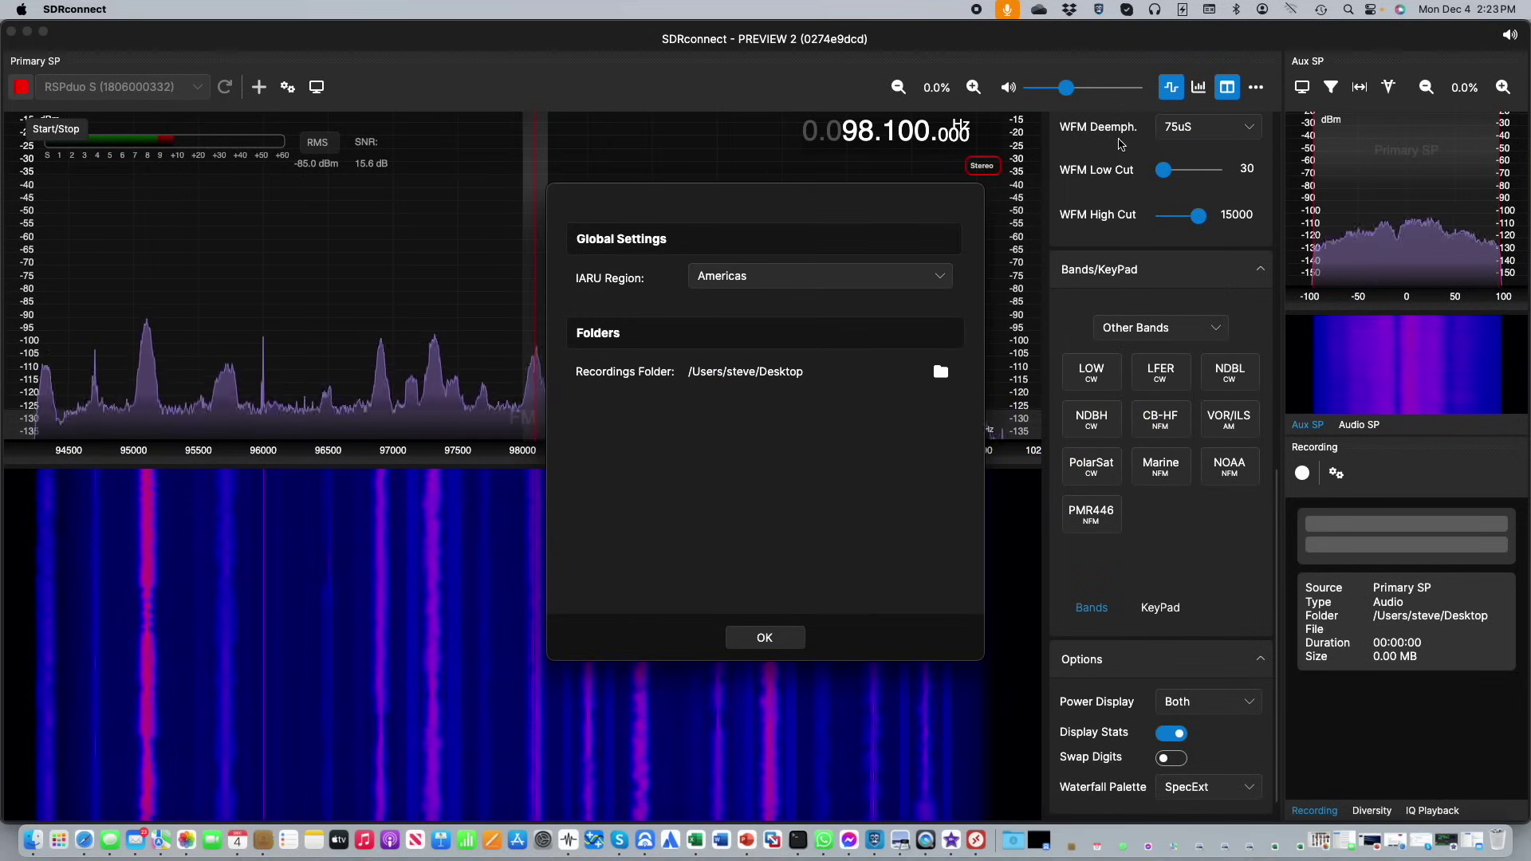
click(799, 280)
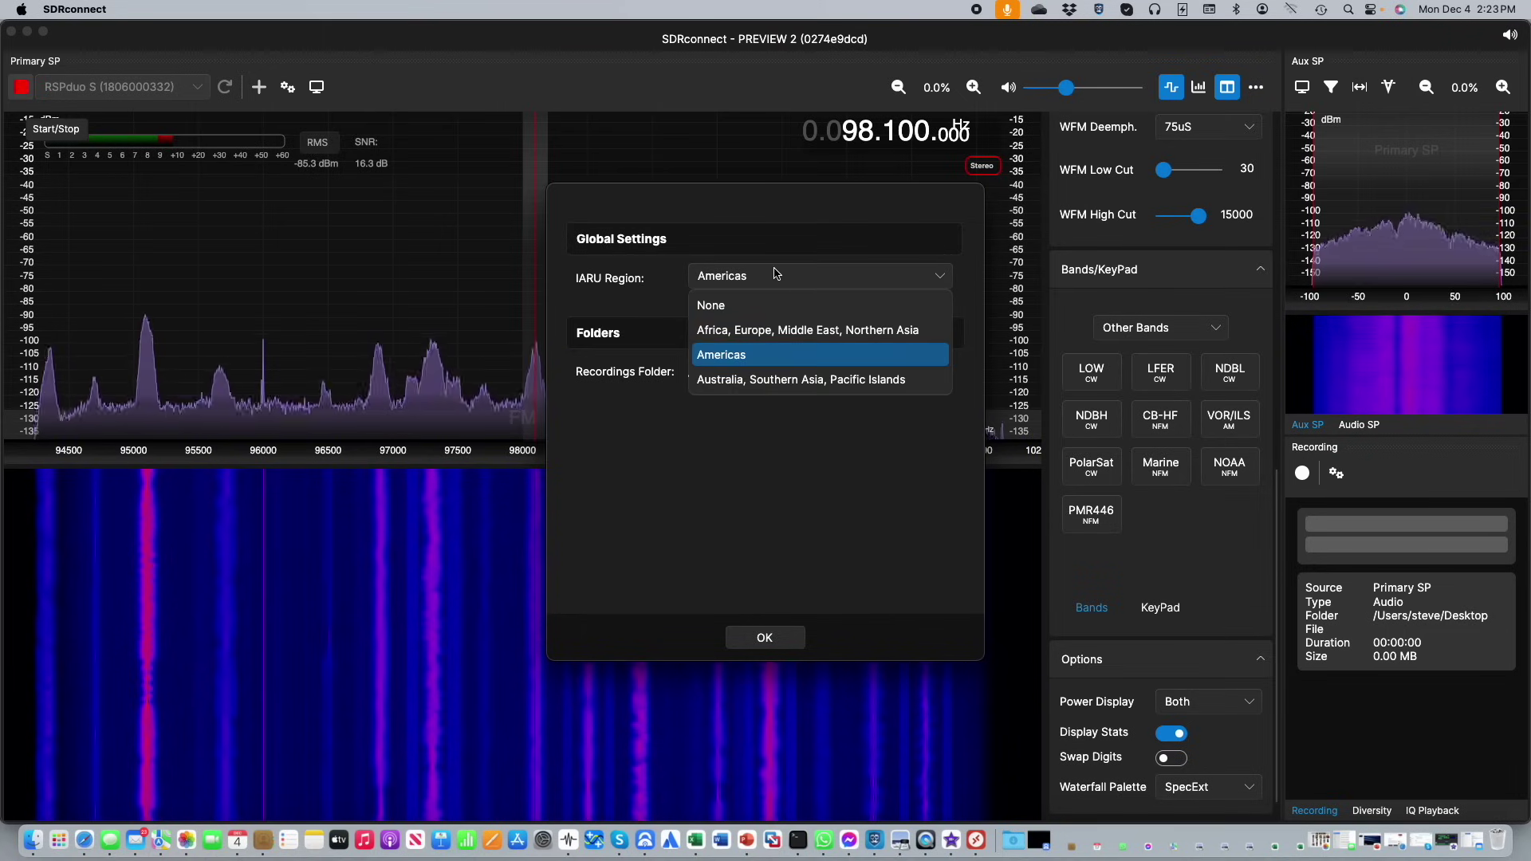
click(774, 381)
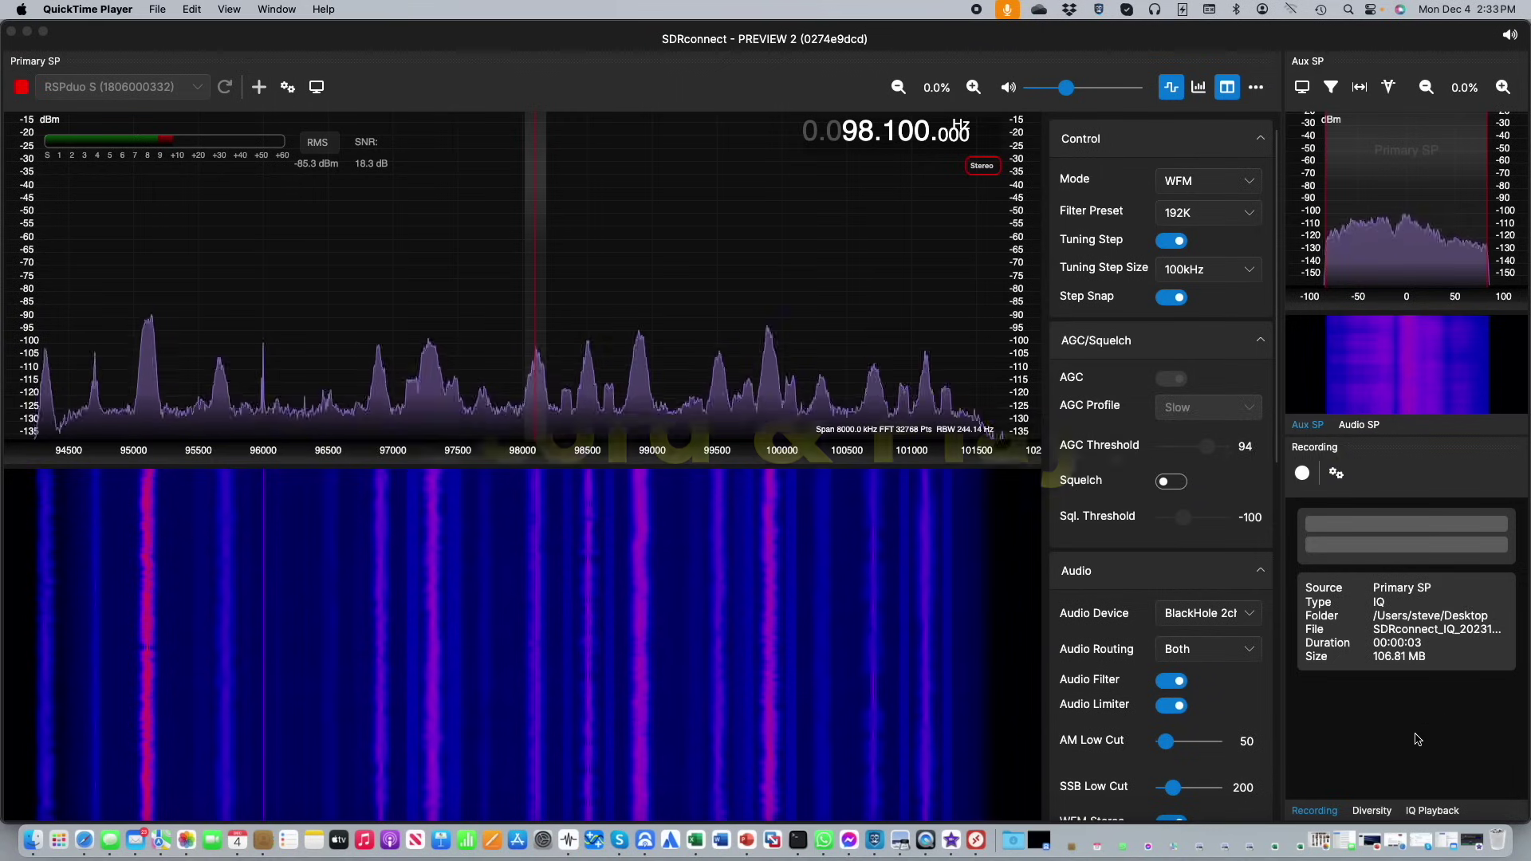
Step: Choose IQ as the recording type in the recording settings for Primary SP
click(1336, 475)
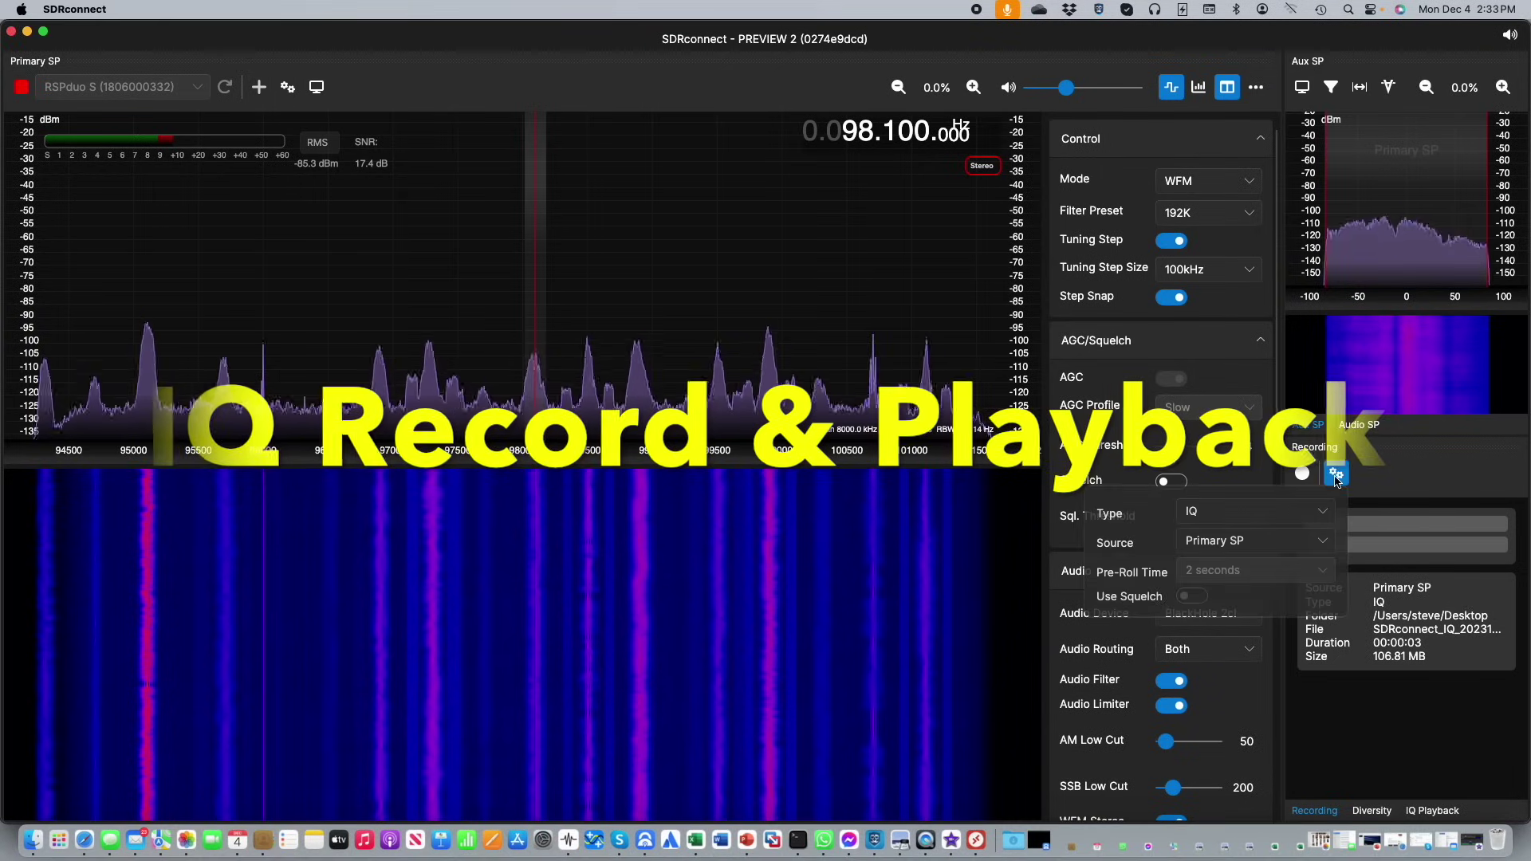
click(1306, 514)
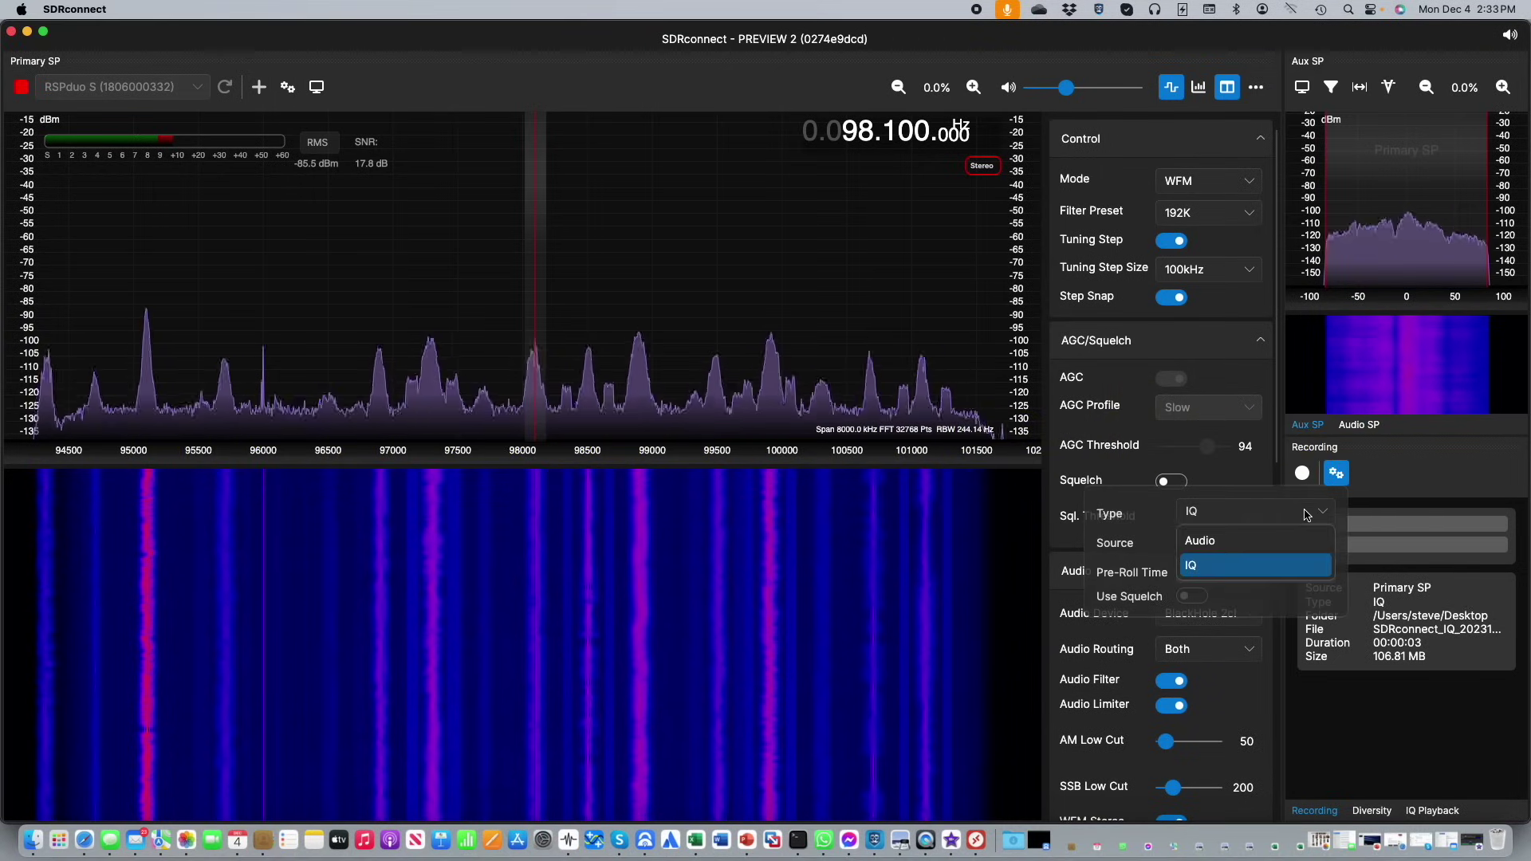
click(1211, 567)
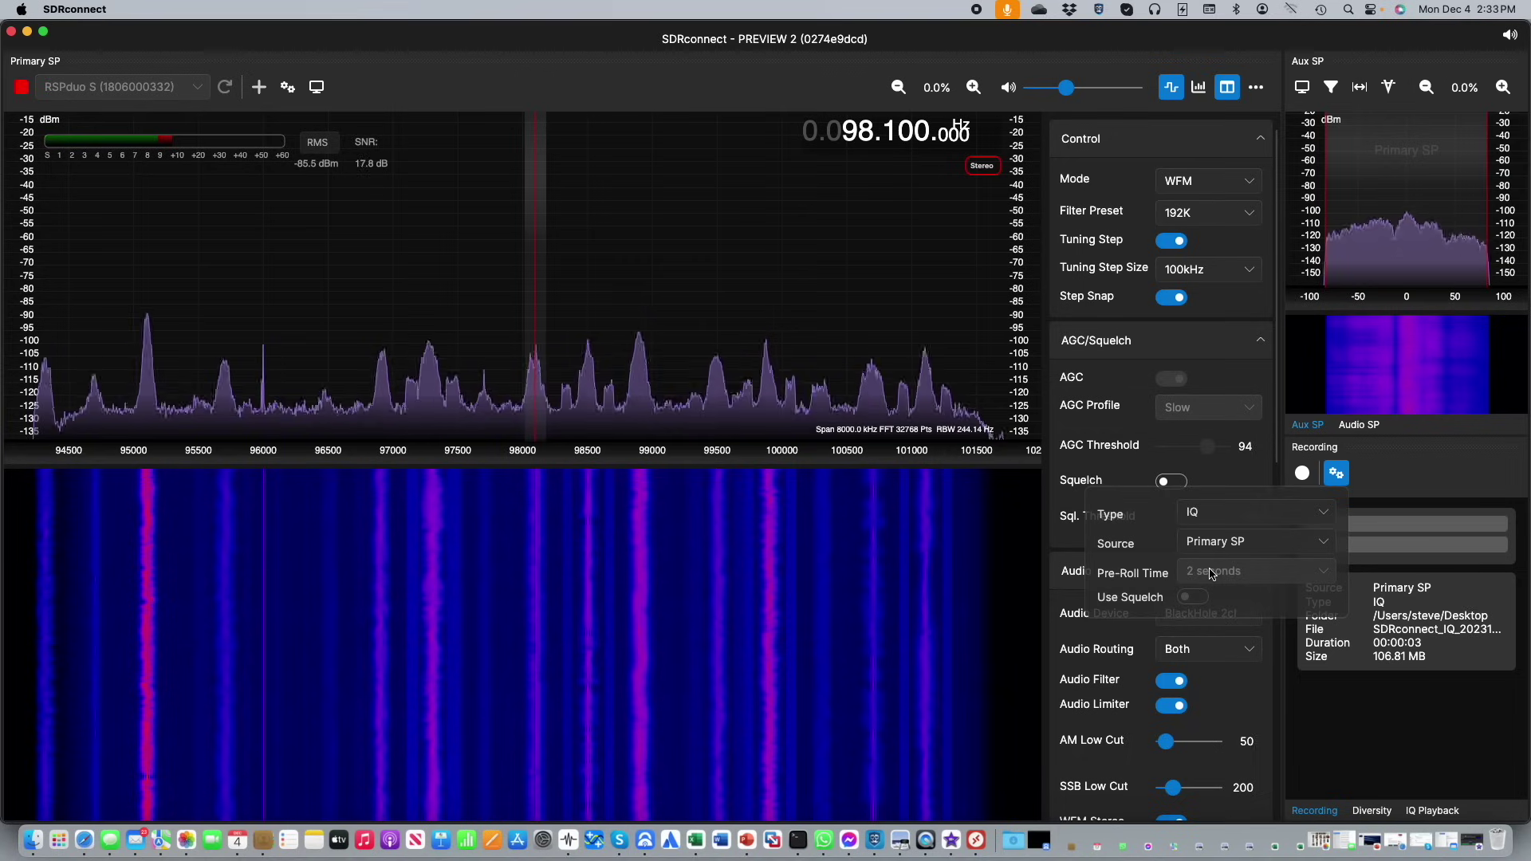
Step: Make a short IQ recording of Primary SP, about three seconds long, and stop the RSPduo stream
click(1337, 477)
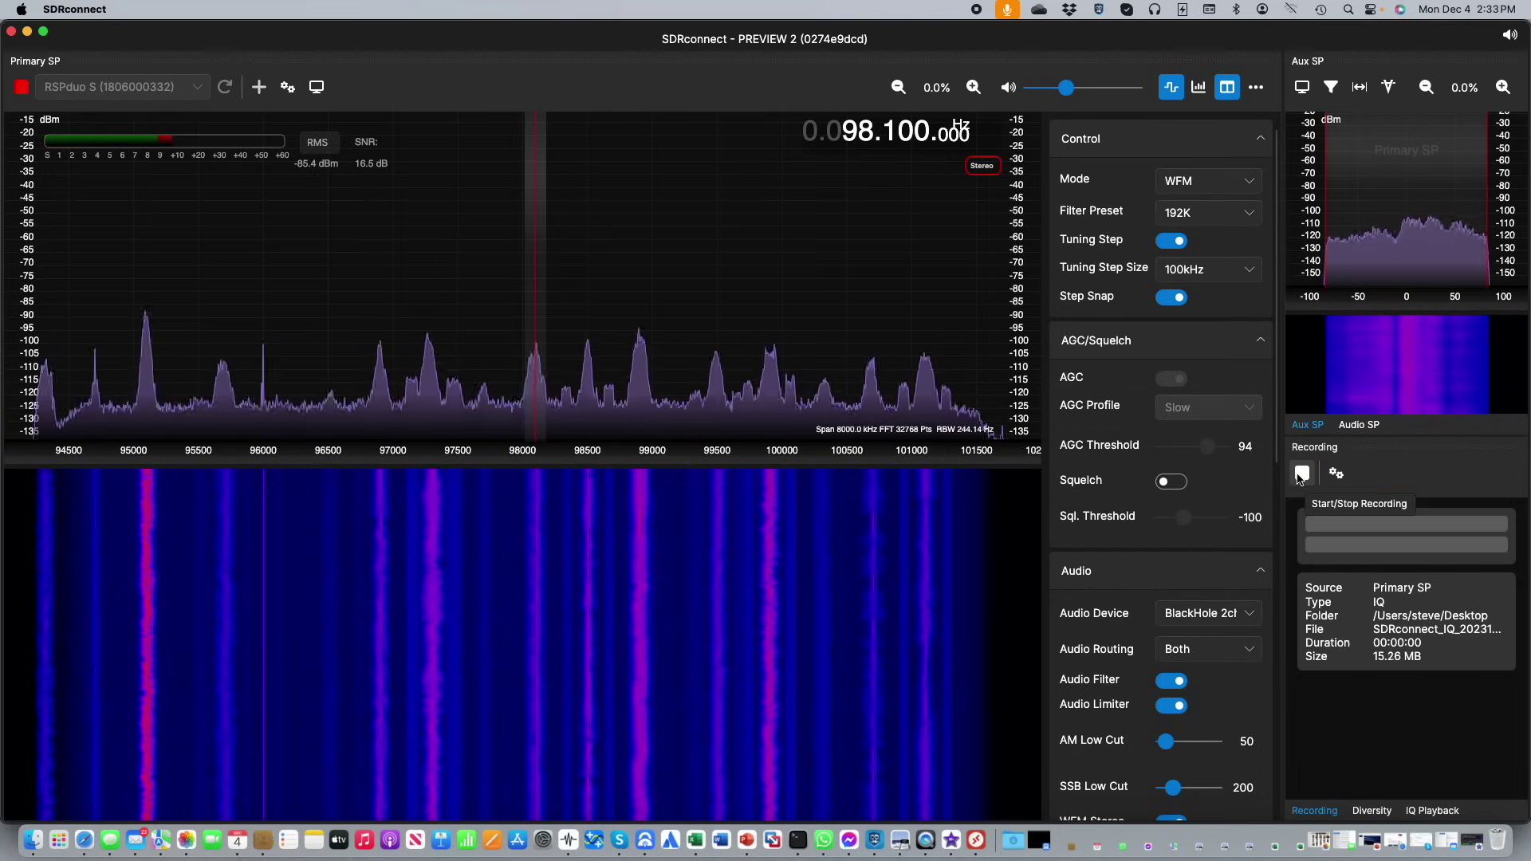
click(1301, 474)
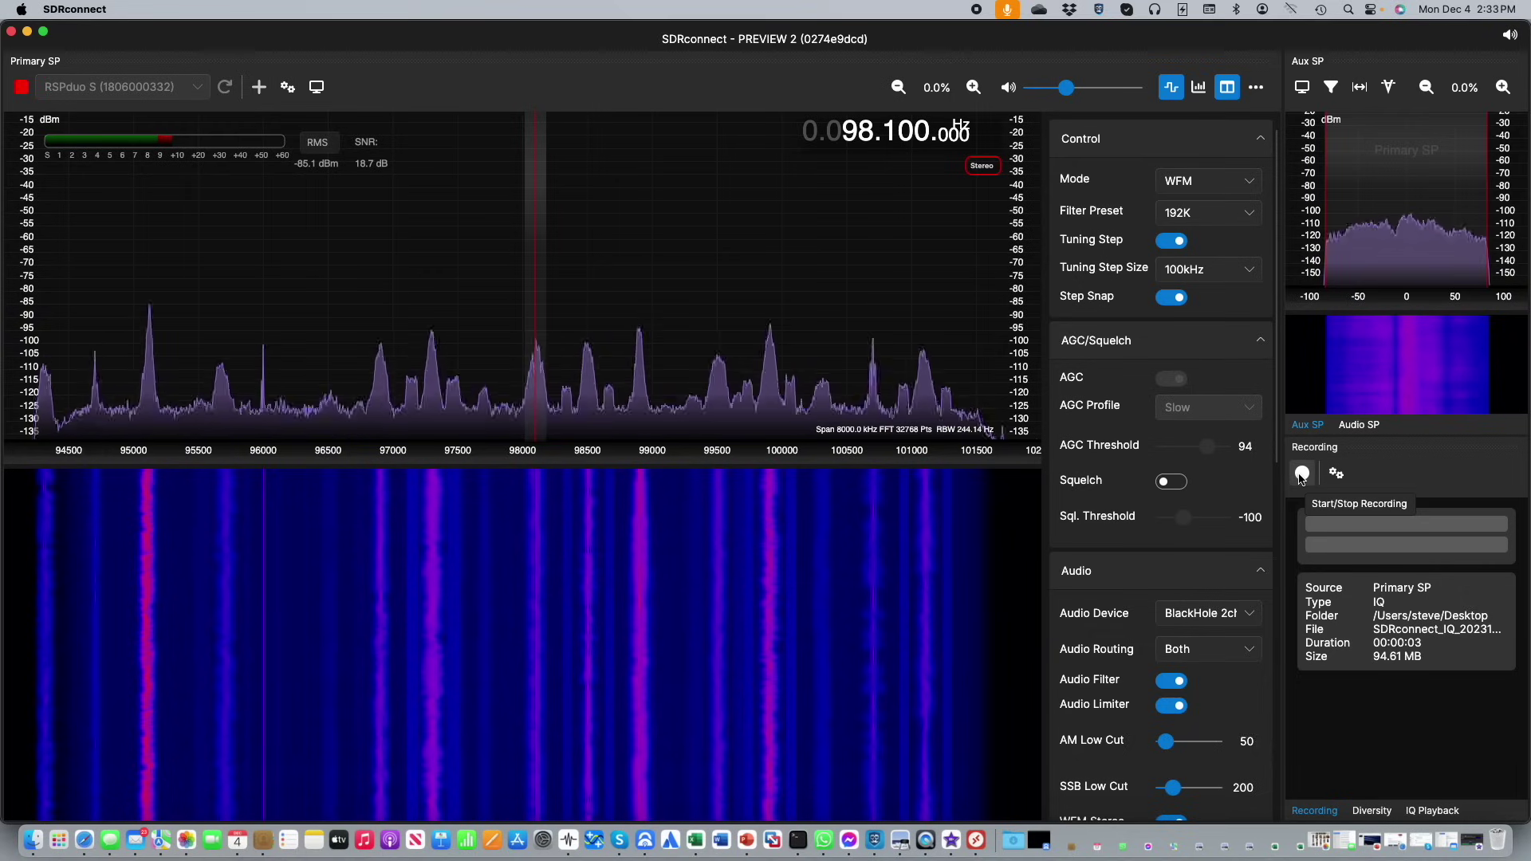
click(22, 88)
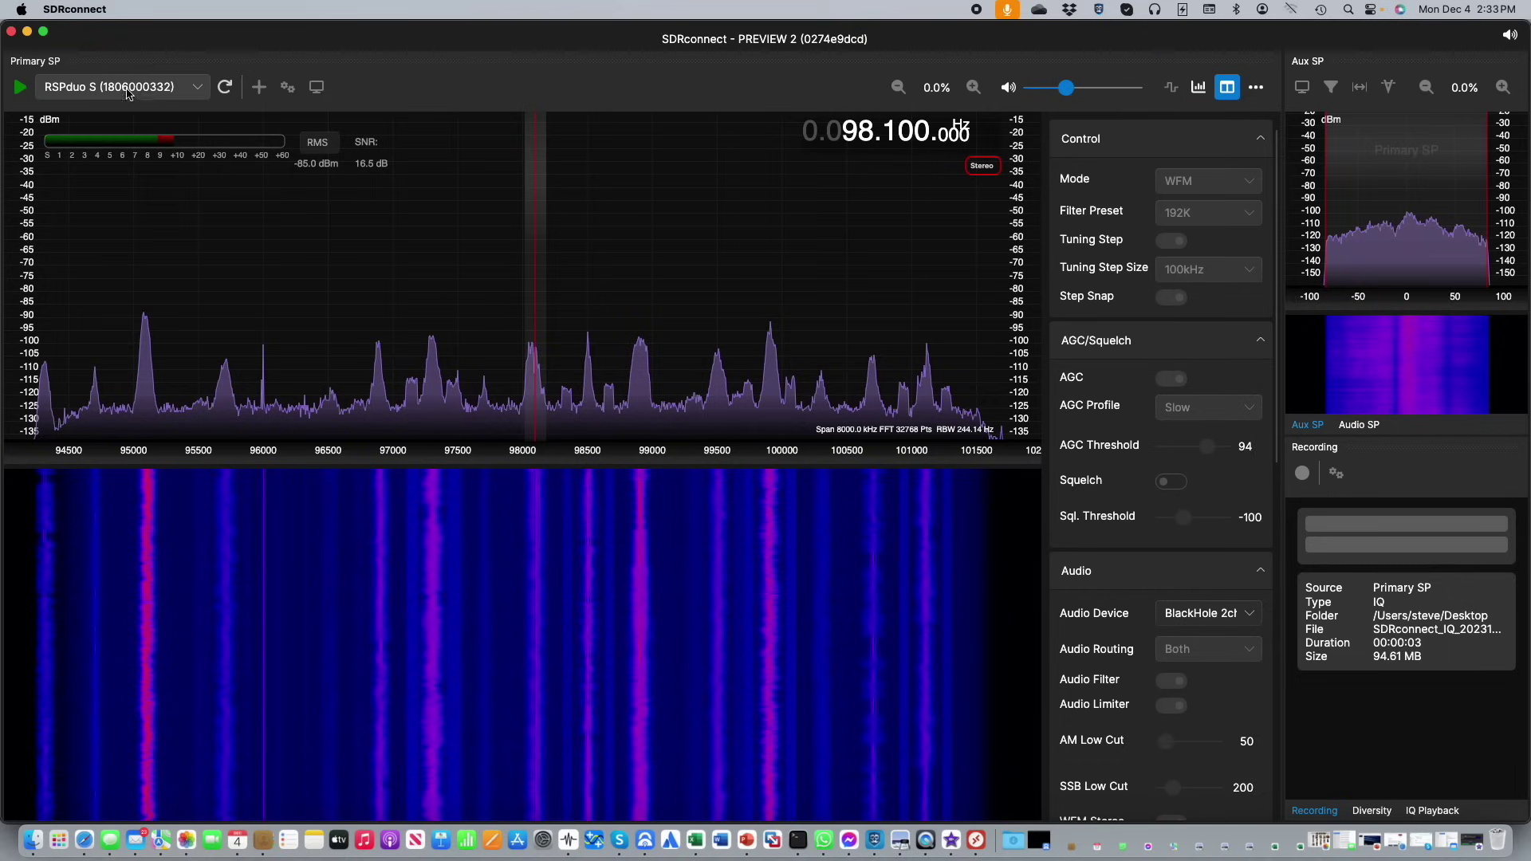
Step: Switch the input source to IQ File and load SDRconnect_IQ_20231204_143344_98000000HZ.wav from the Desktop
click(197, 89)
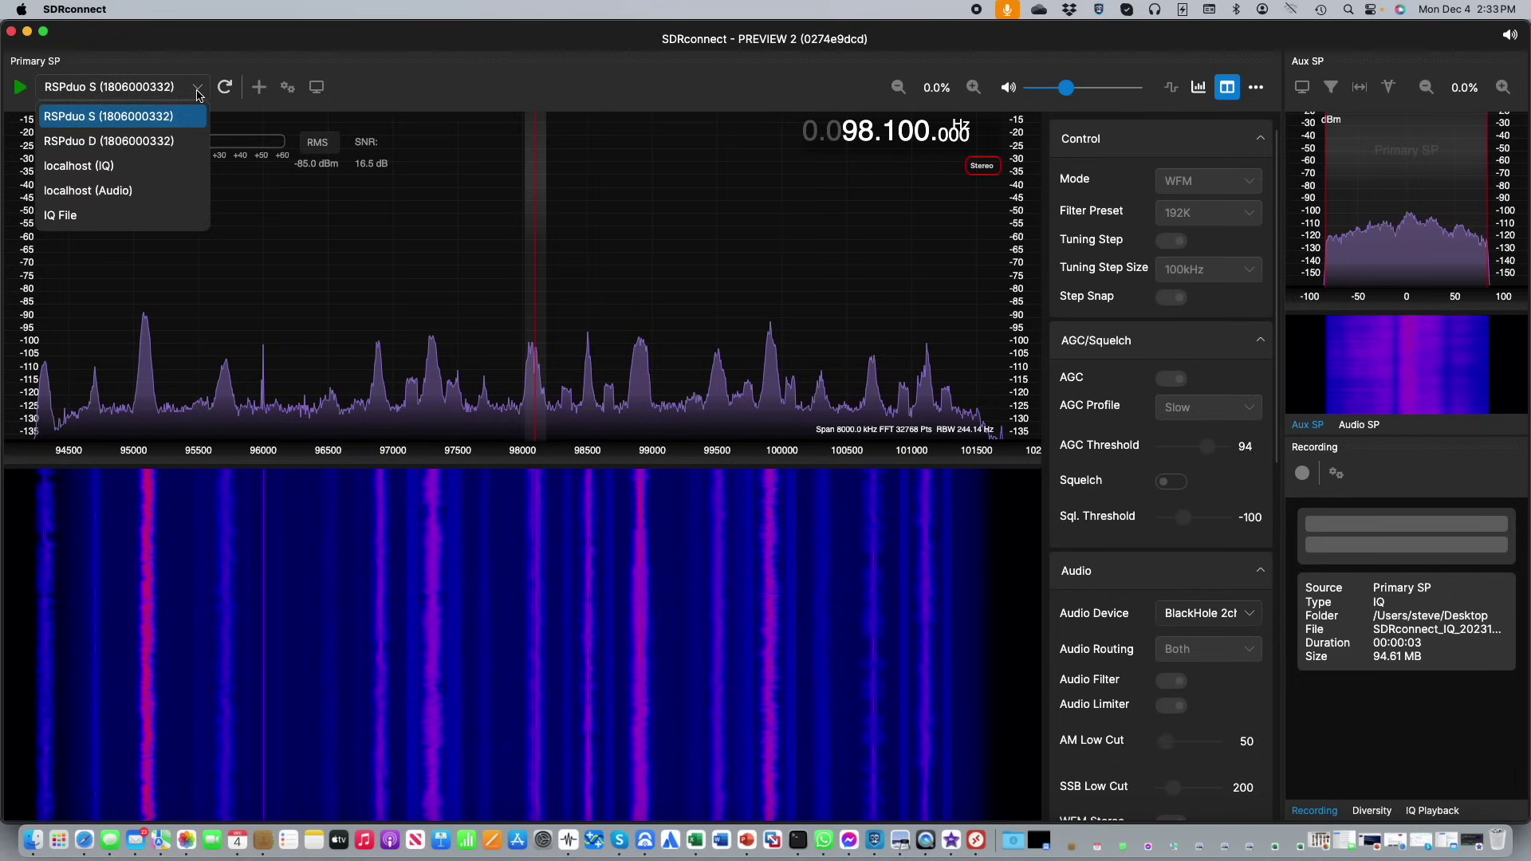
click(83, 217)
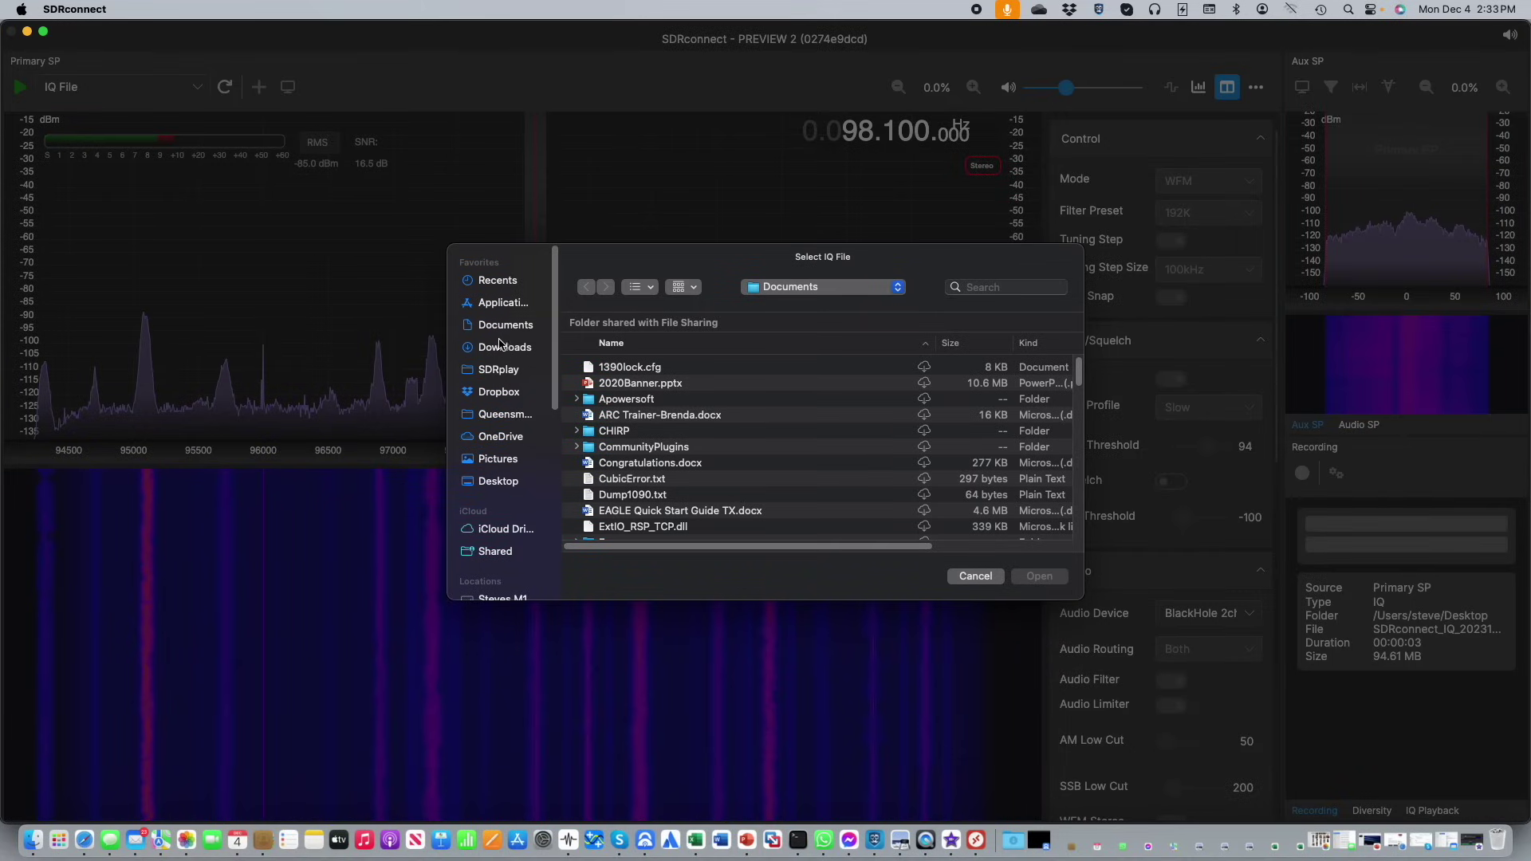
click(494, 479)
scroll(657, 511, down, 5)
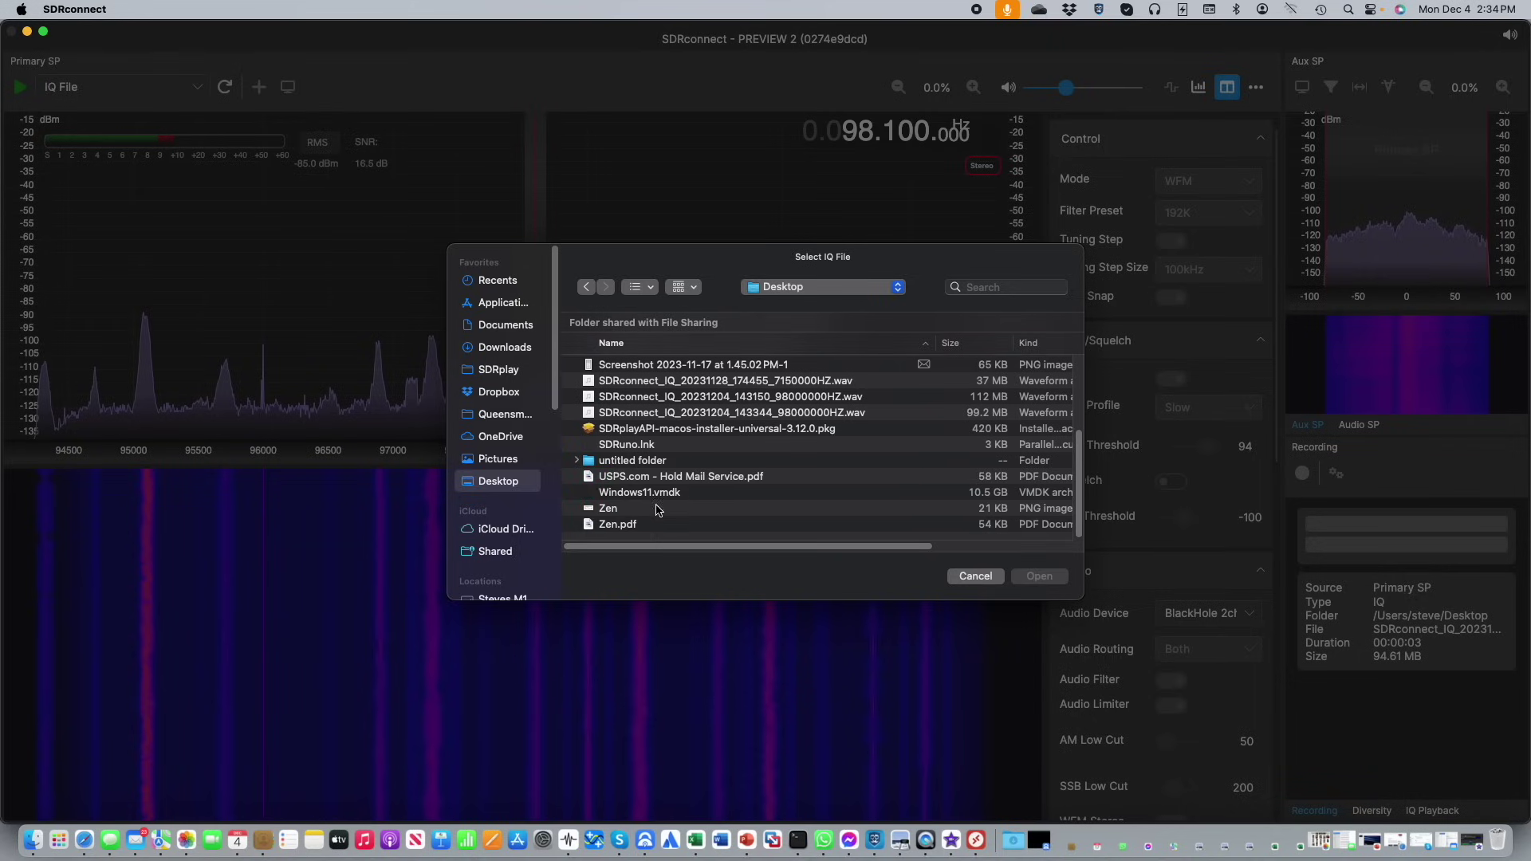
click(725, 415)
click(1041, 575)
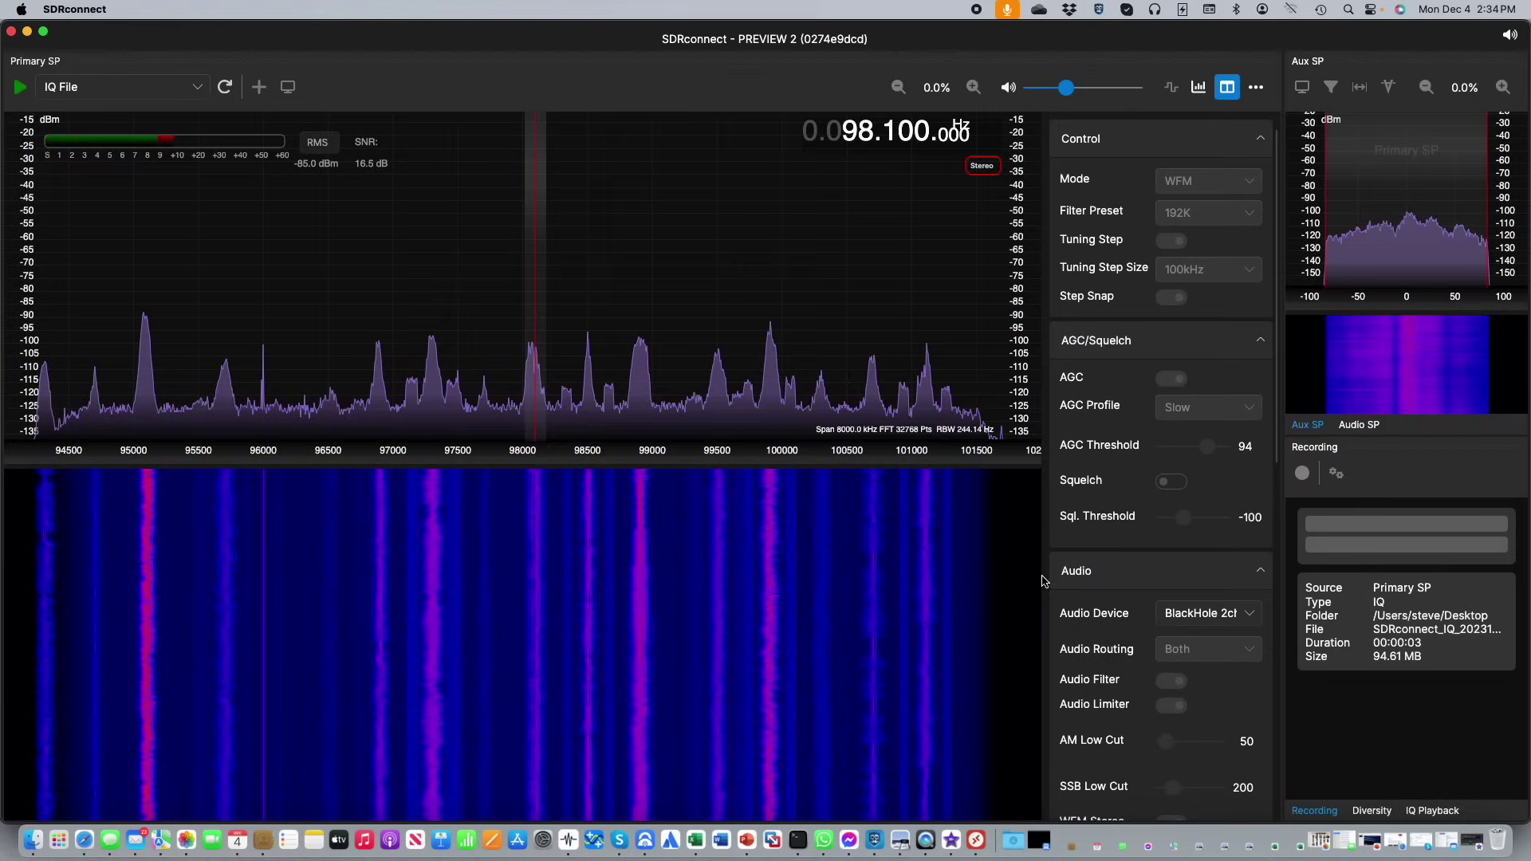
Step: Play the loaded IQ file, show its playback progress and details, and tune to the peak near 99.9 MHz
click(17, 88)
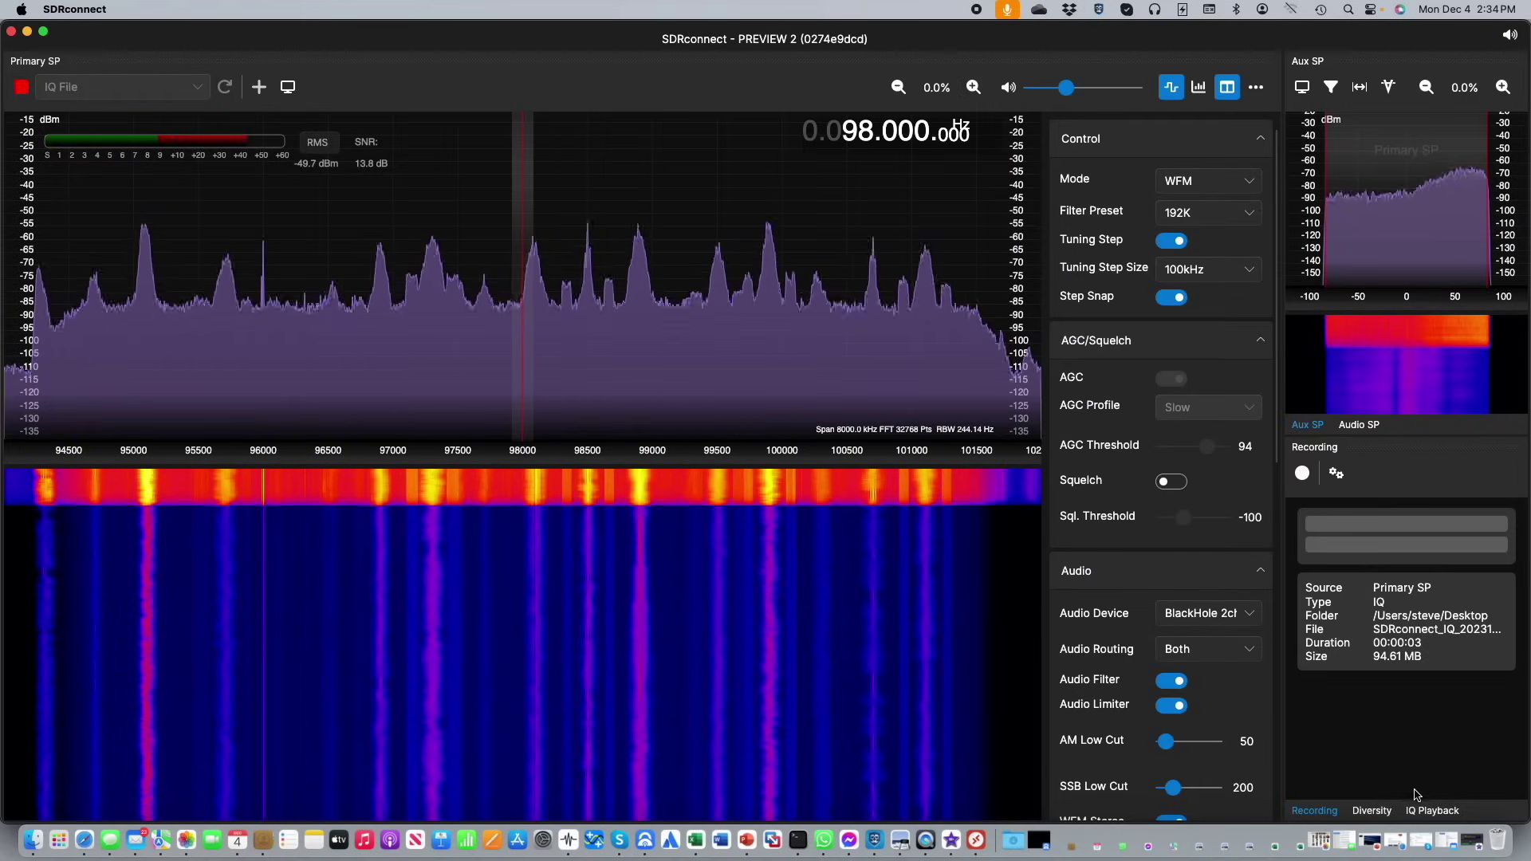
click(1437, 811)
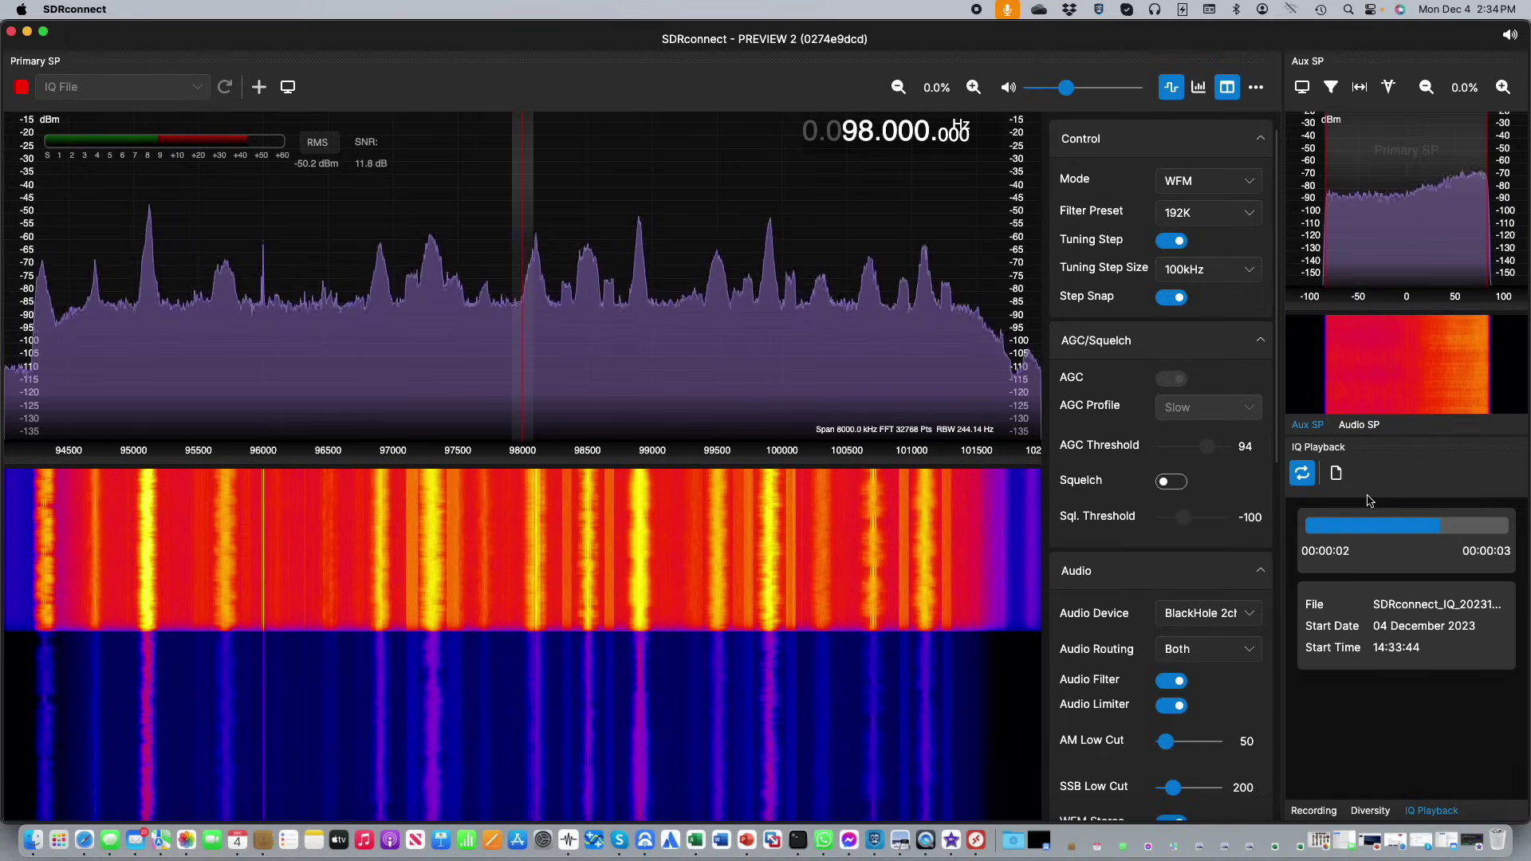
click(773, 335)
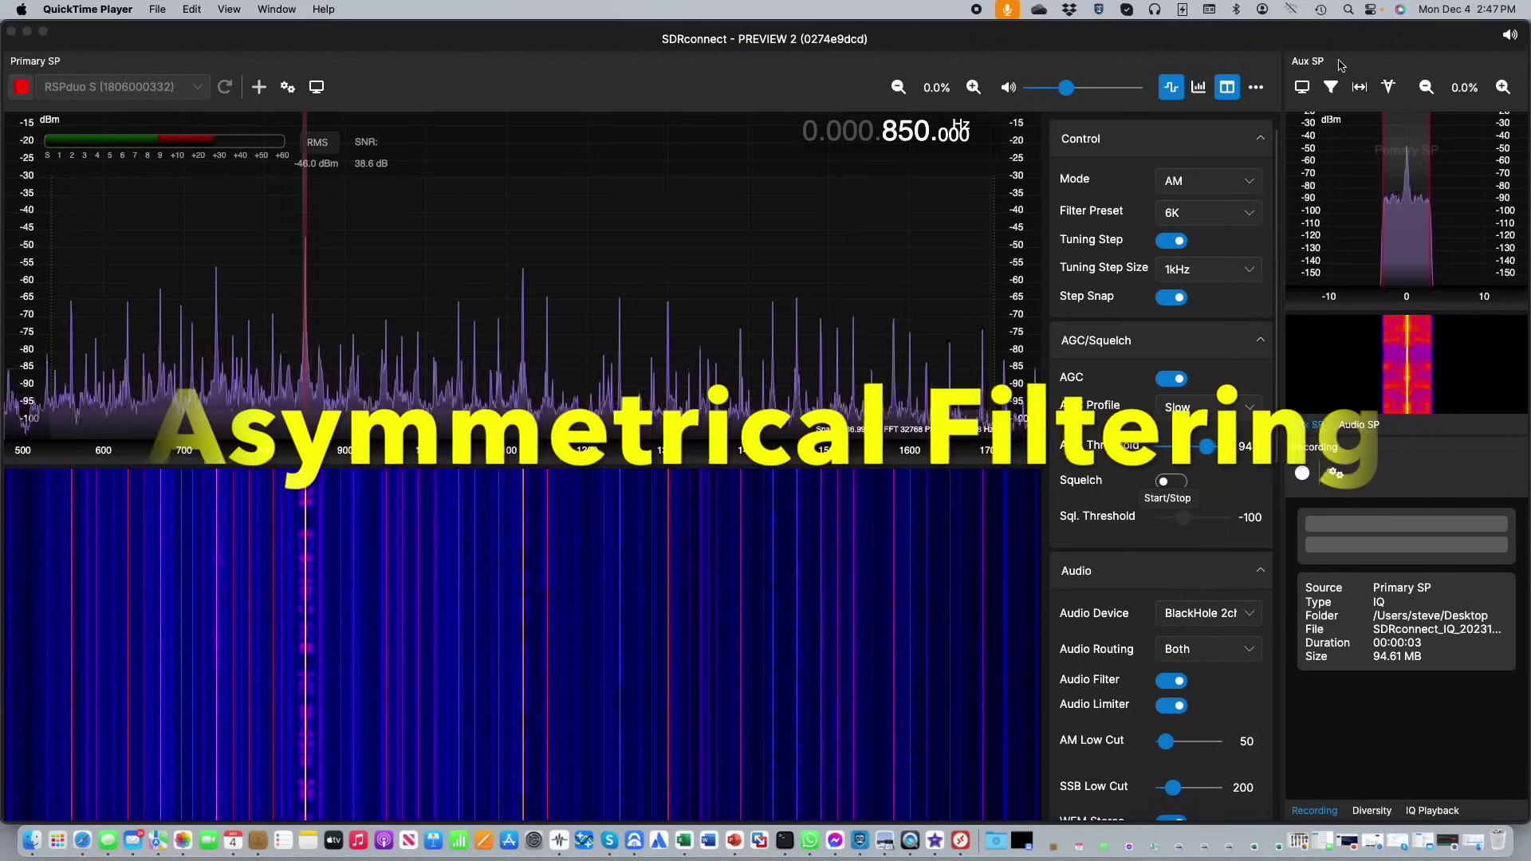
Step: Detach the Aux SP spectrum into a floating window over the main spectrum and enlarge it
click(1311, 454)
click(1311, 104)
drag(1311, 103, 960, 405)
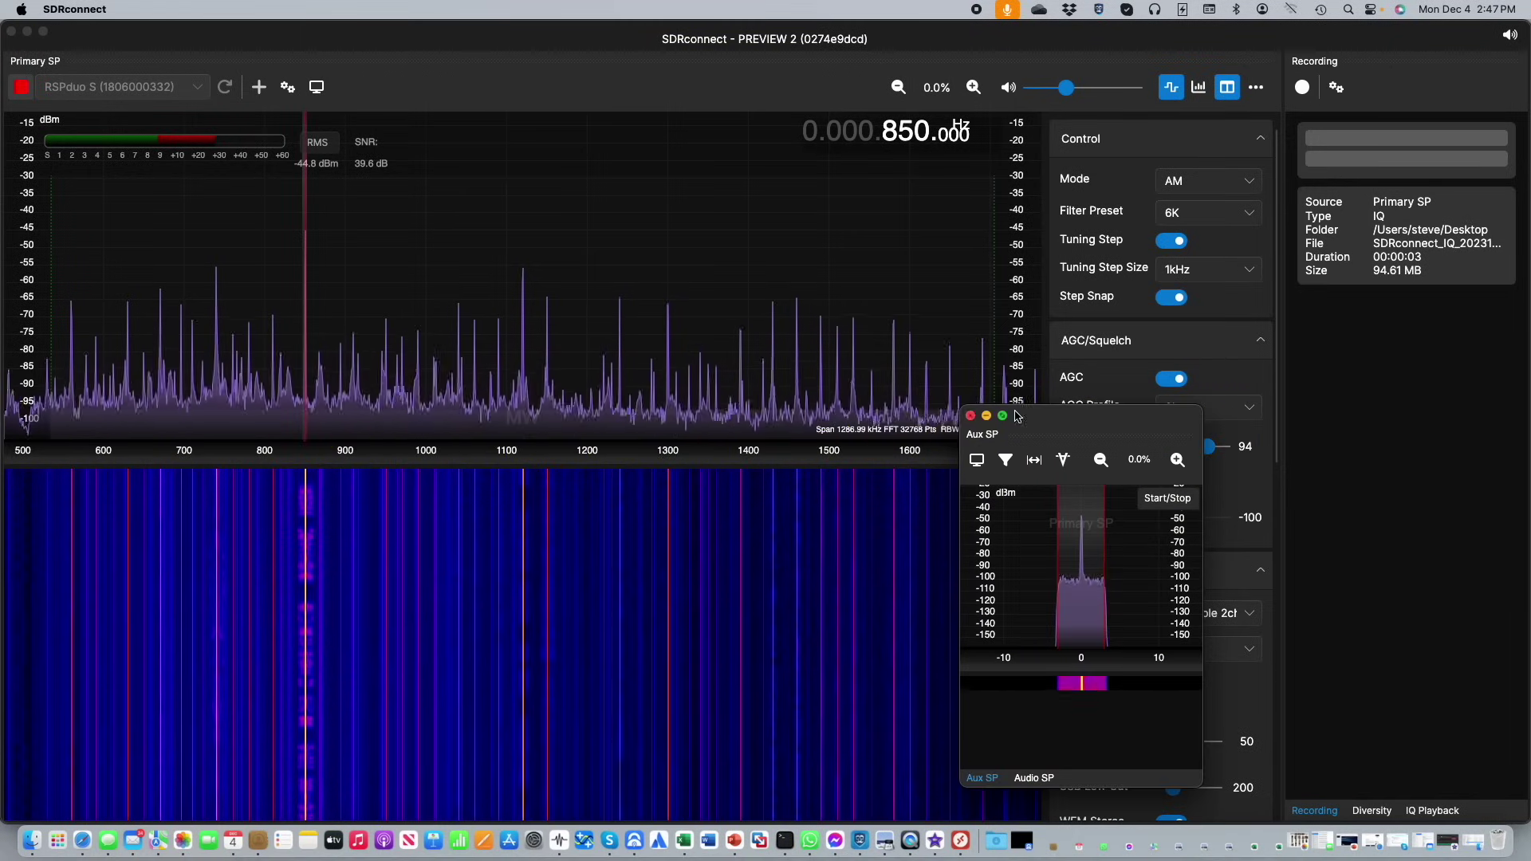
drag(1076, 421, 677, 241)
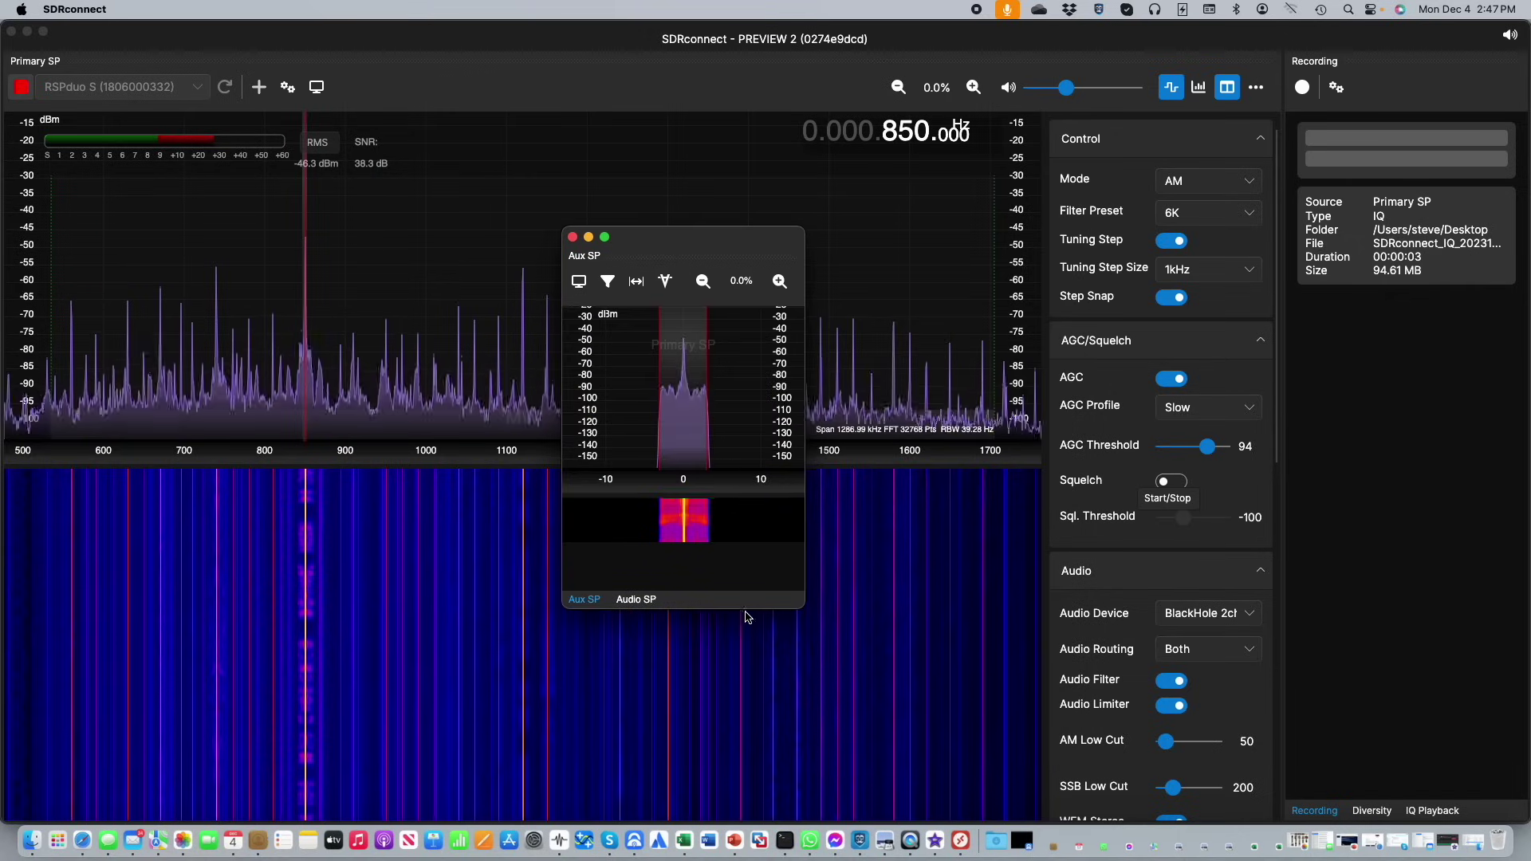
drag(804, 605, 1142, 754)
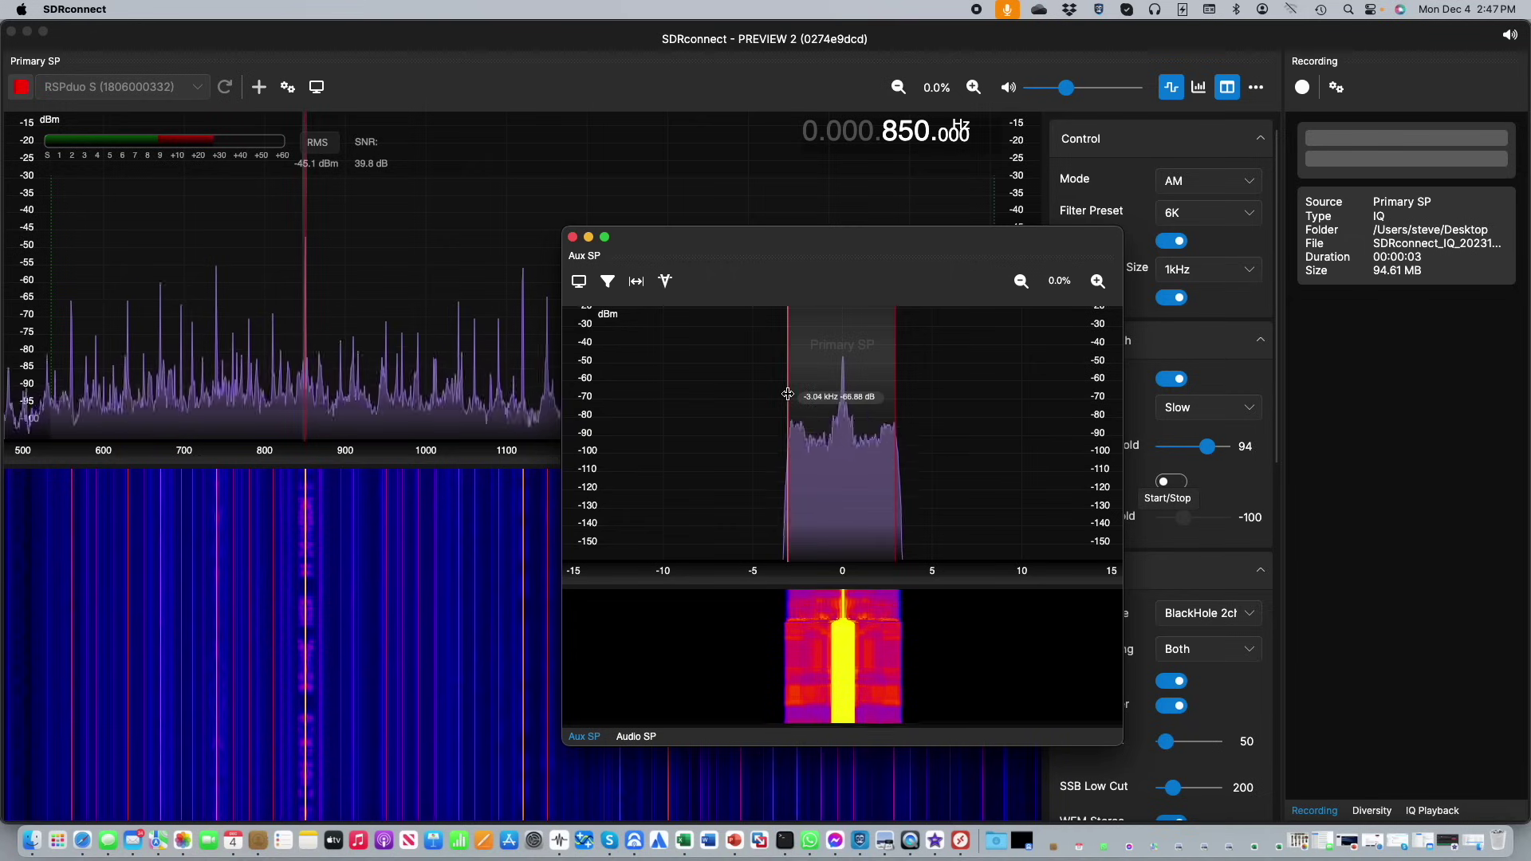
Step: Widen the 850 kHz AM filter to about ±10 kHz, and enable asymmetrical filtering to adjust its lower and upper edges separately
click(1249, 217)
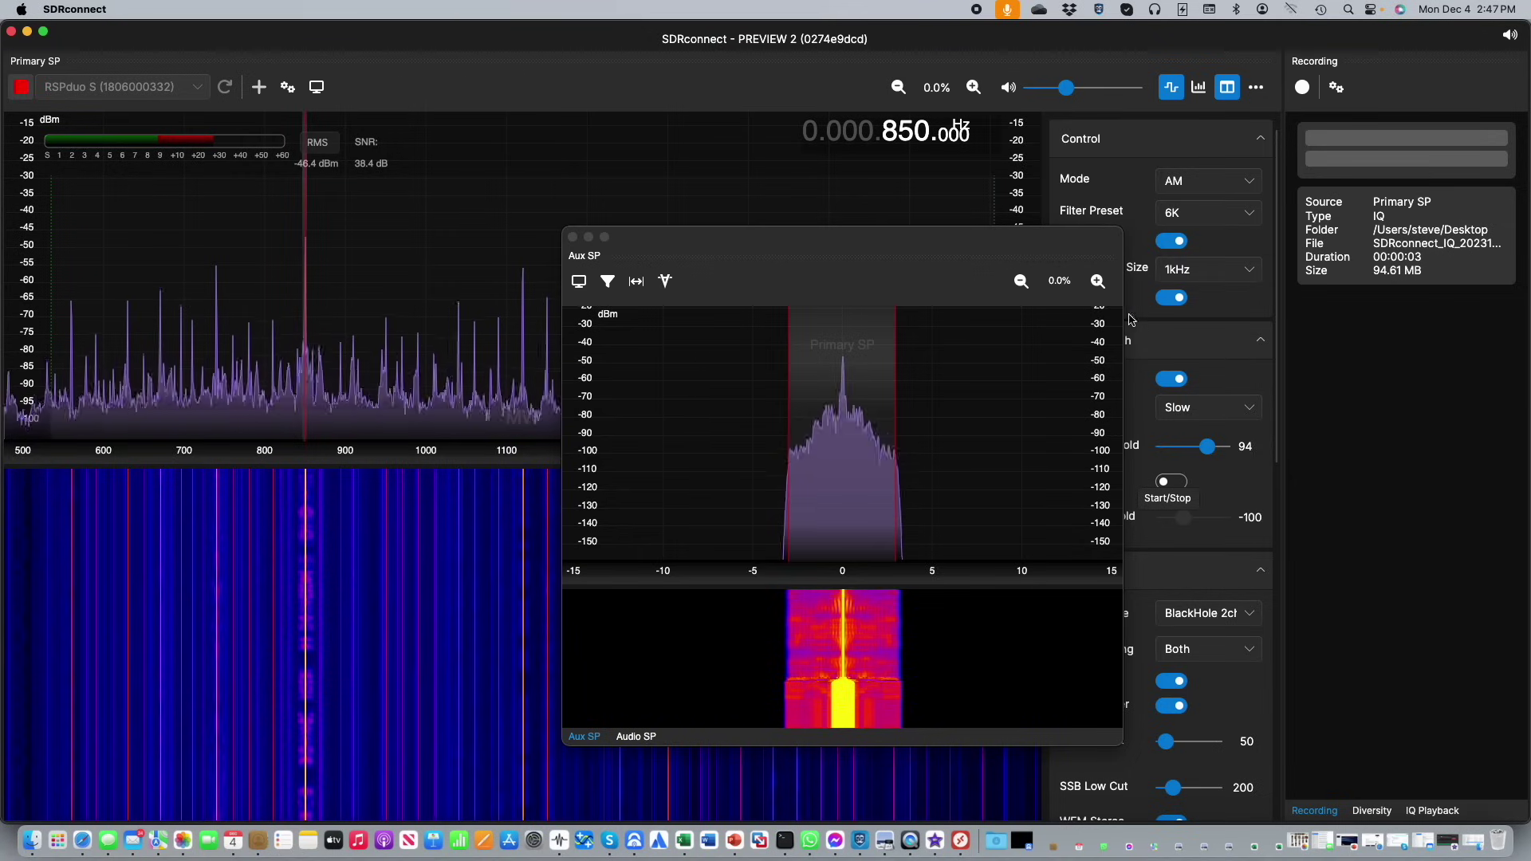
drag(895, 384, 1025, 397)
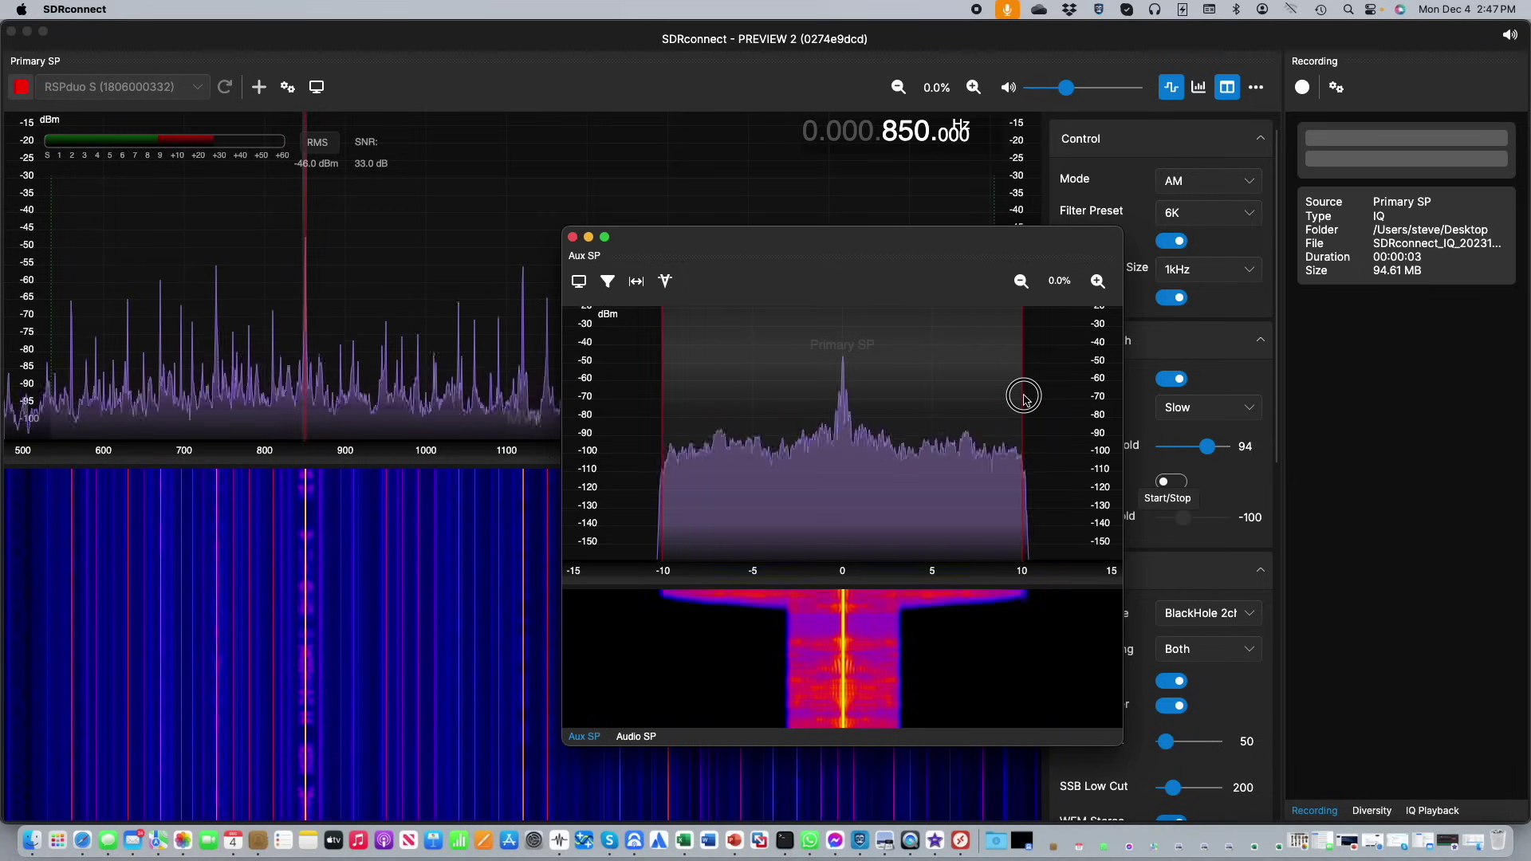
click(636, 281)
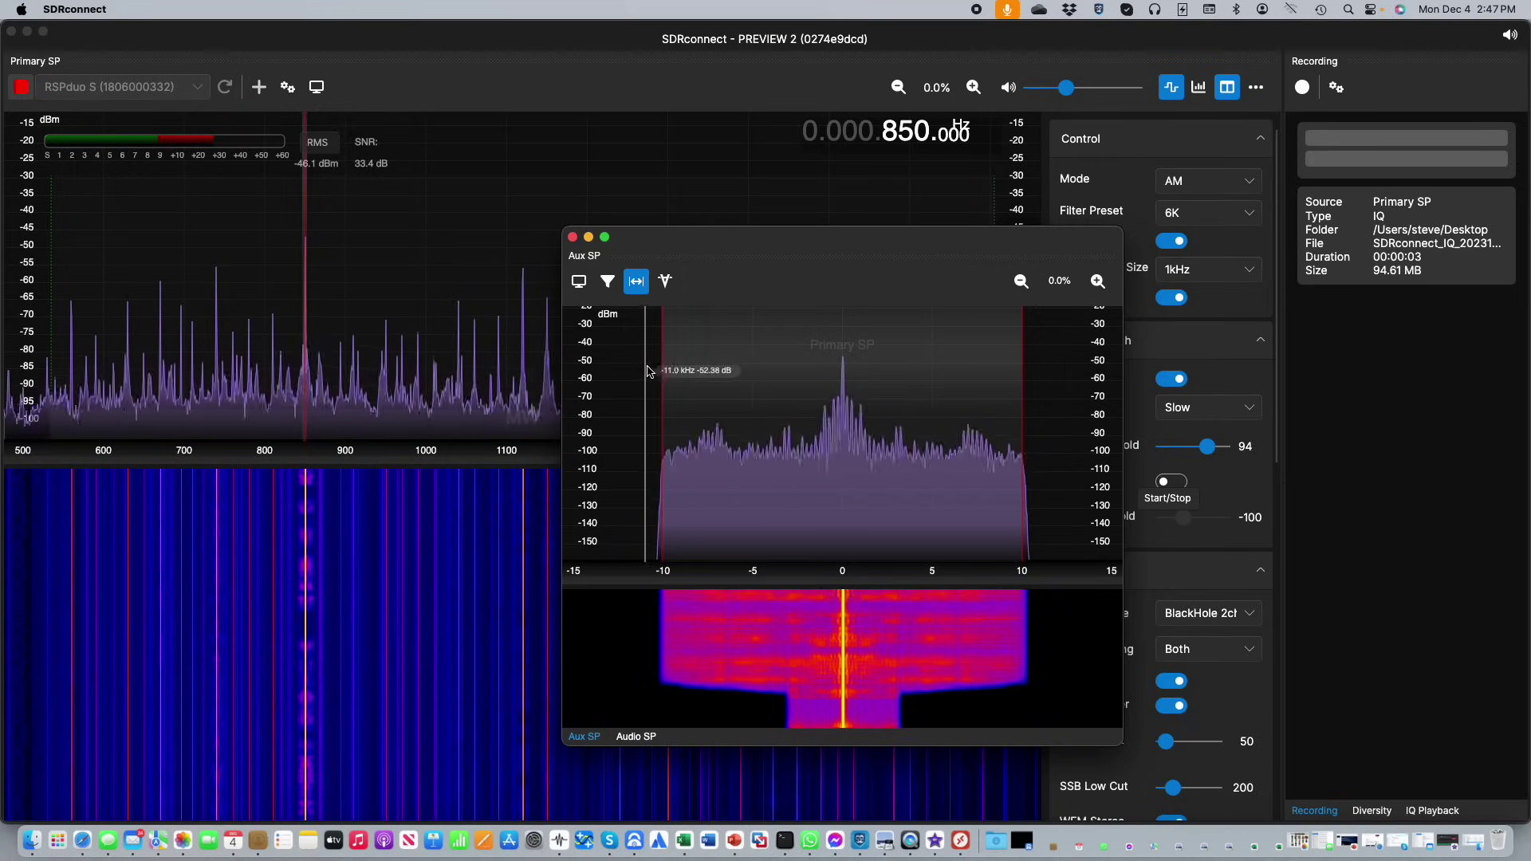
mouse_move(701, 366)
mouse_down()
mouse_move(735, 364)
mouse_move(652, 369)
mouse_move(694, 366)
mouse_move(677, 366)
mouse_up()
mouse_move(1035, 381)
mouse_down()
mouse_move(1063, 376)
mouse_move(1027, 381)
mouse_up()
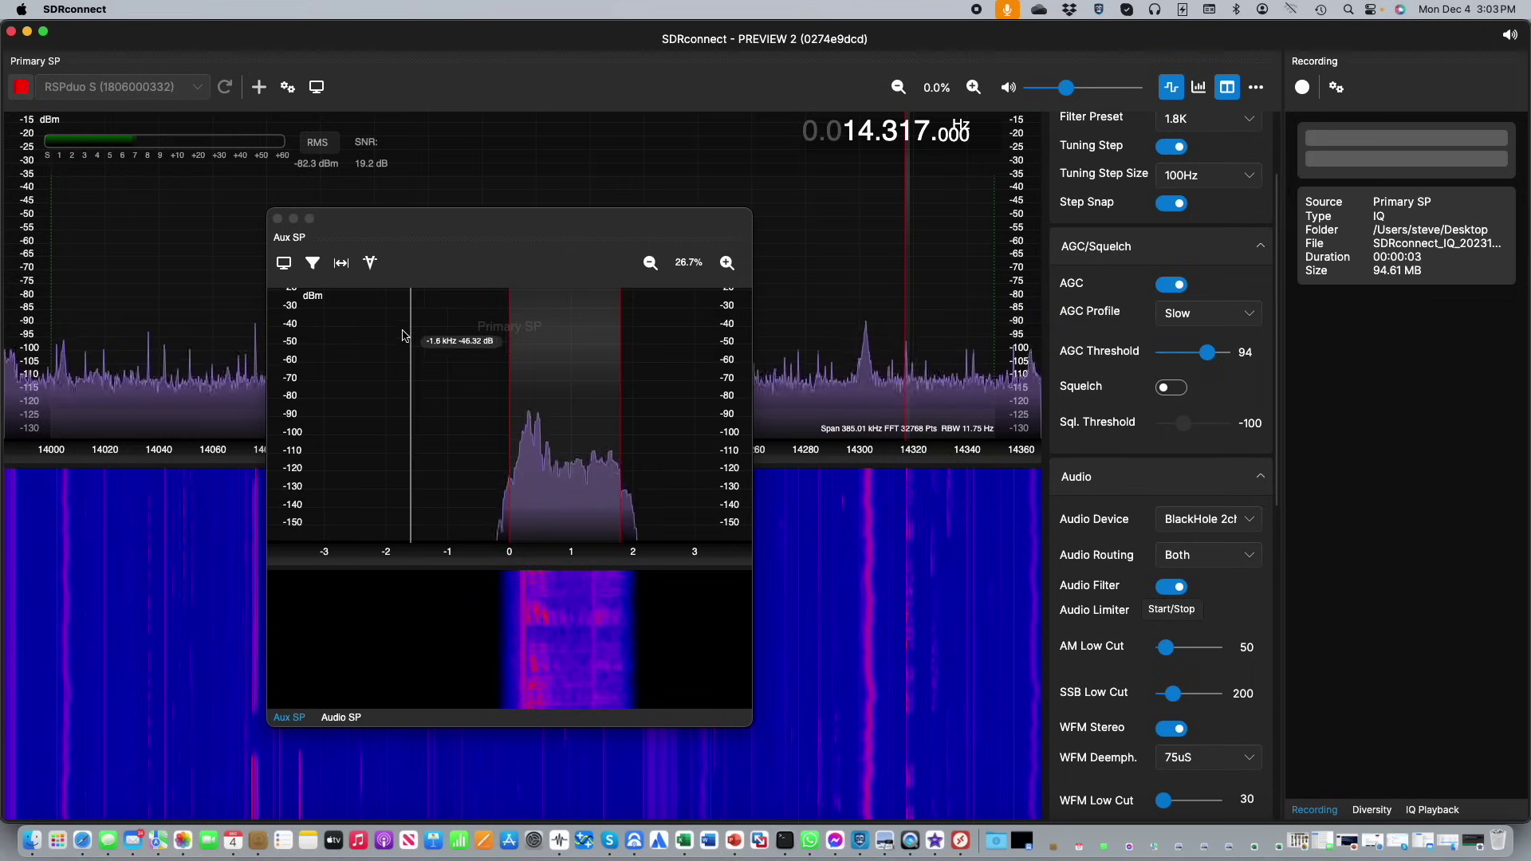
Step: Add notch filters at about 0.3, 0.9 and 1.5 kHz in the 14.317 MHz signal's passband and shift the middle notch upward
click(371, 265)
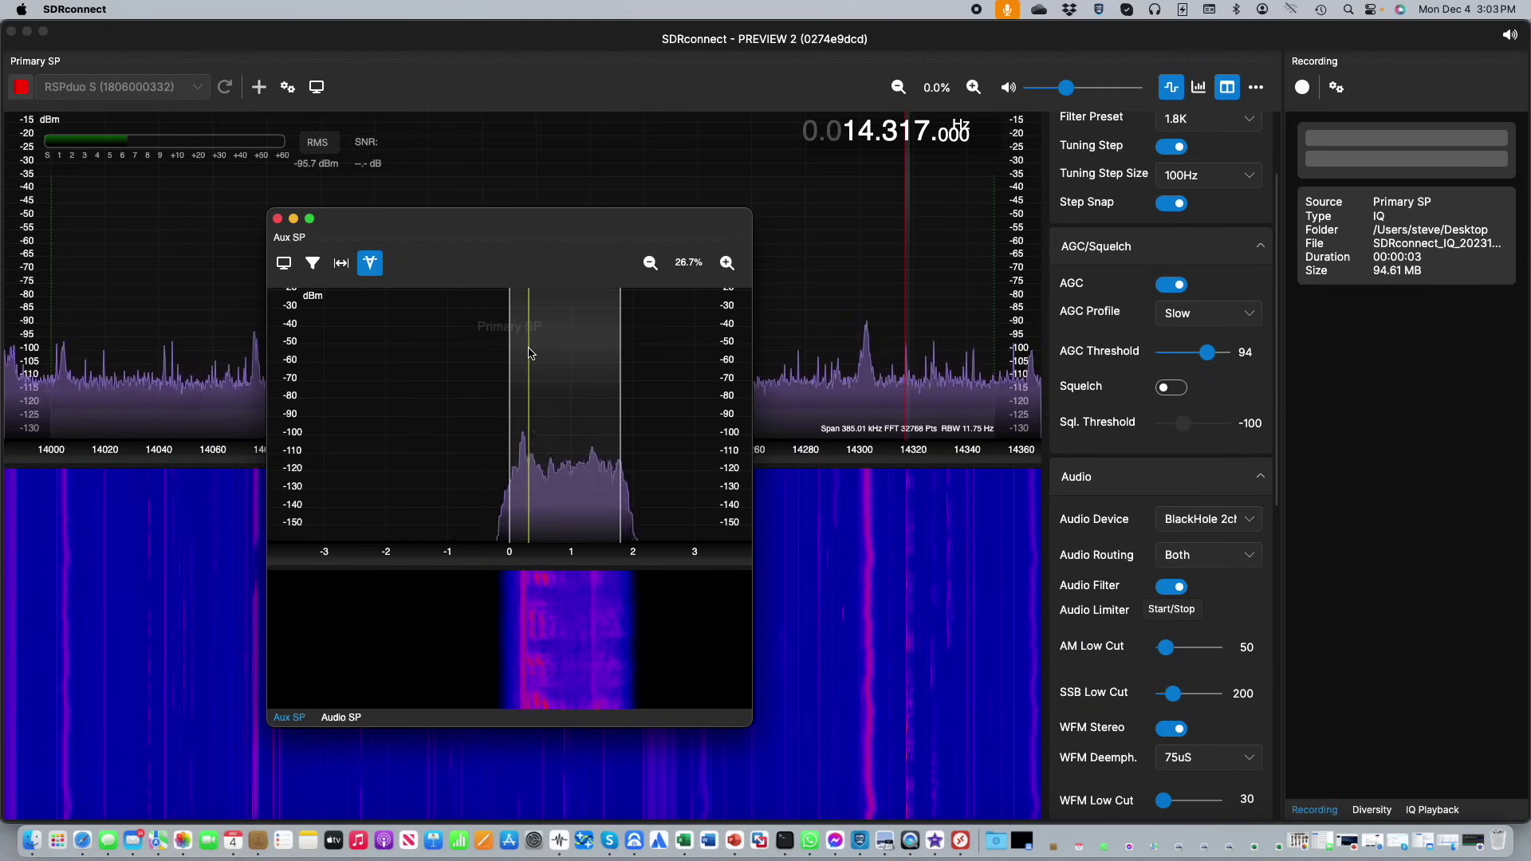
click(531, 354)
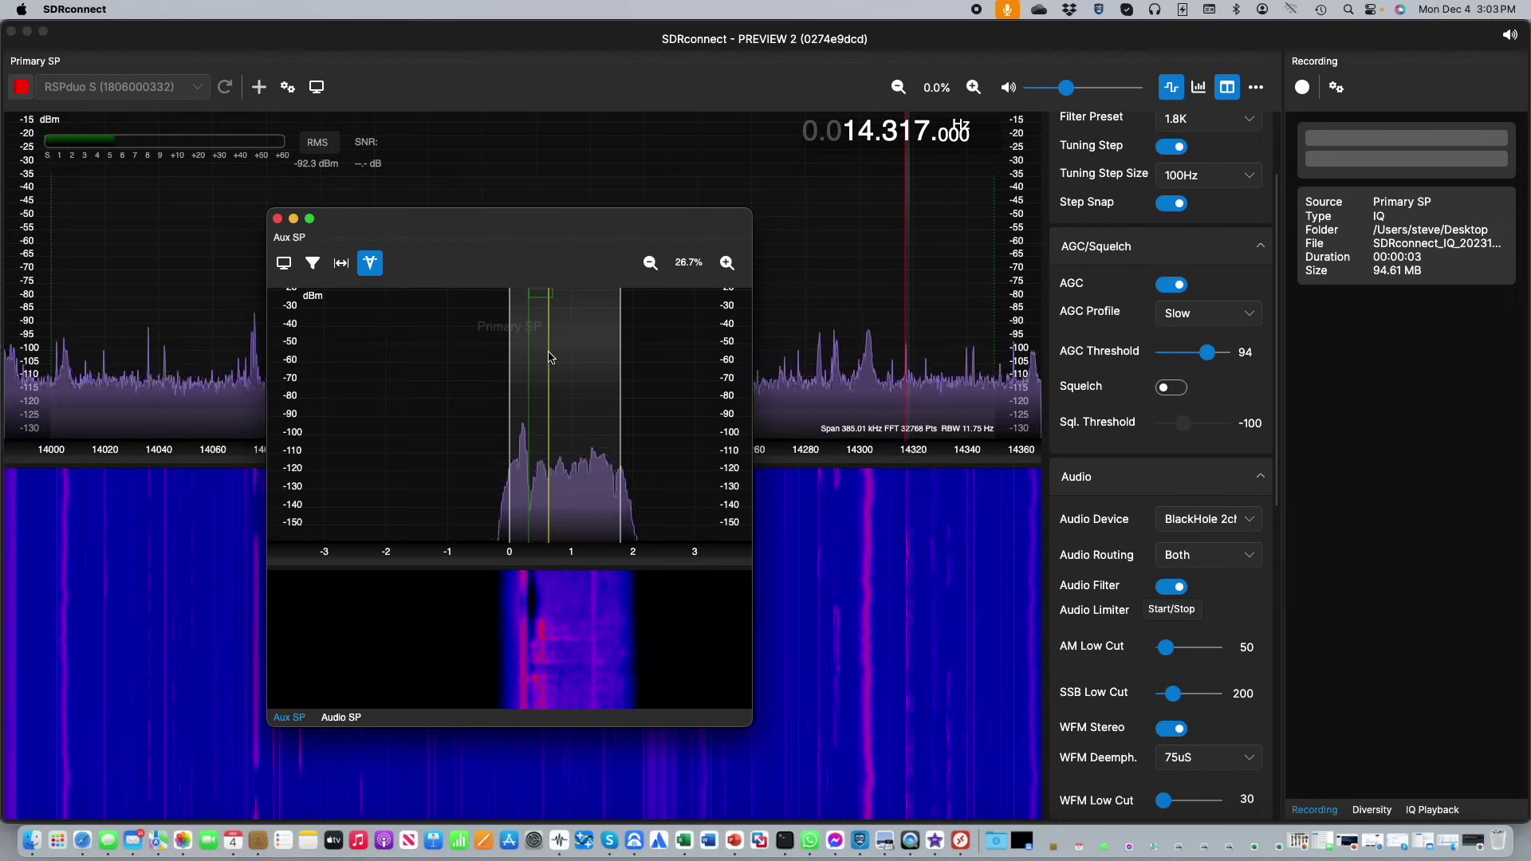
click(566, 355)
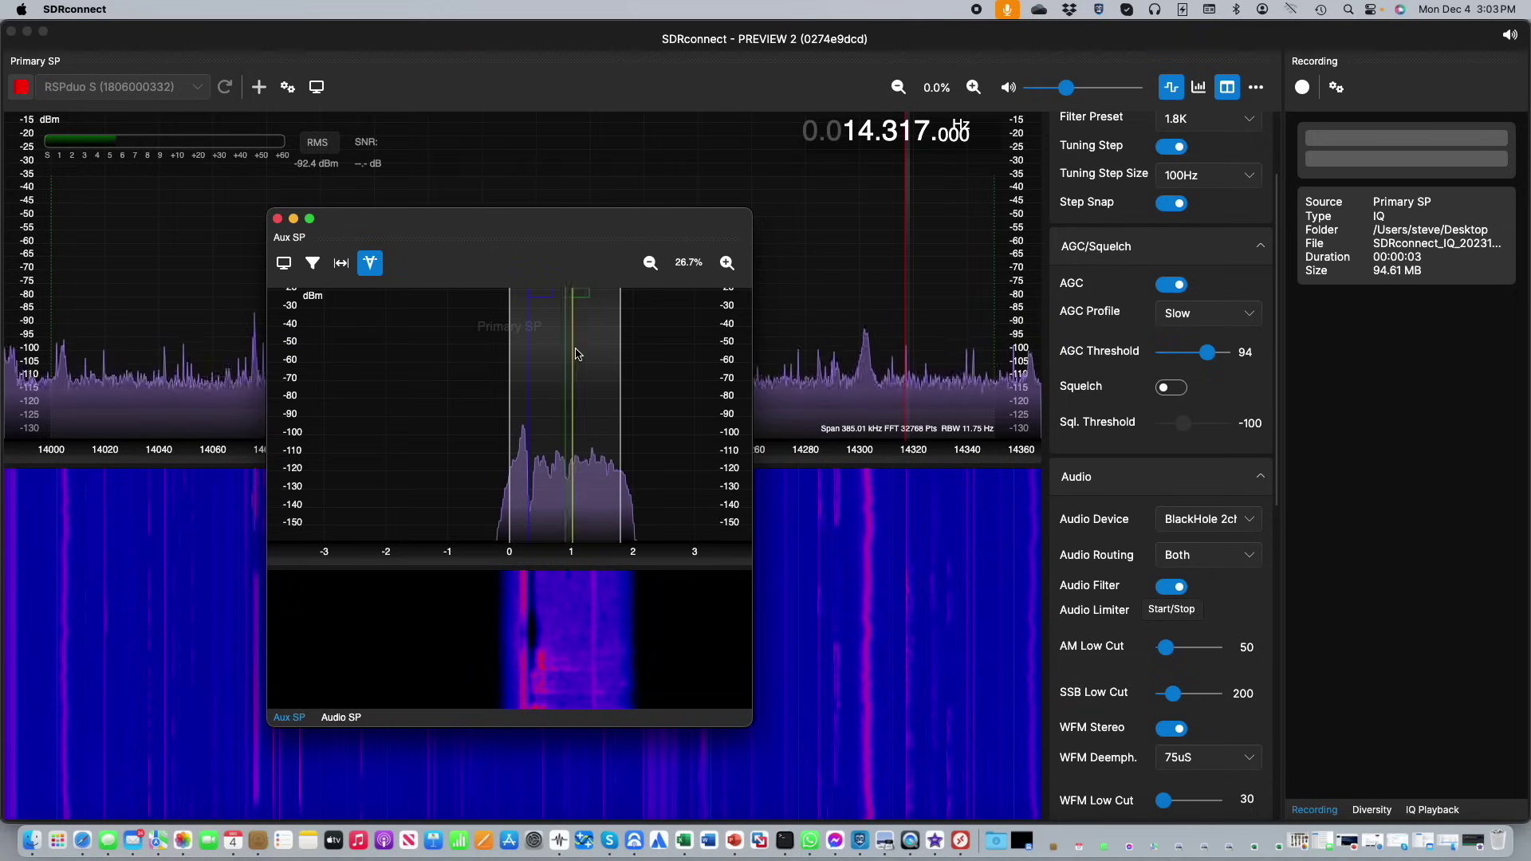
click(604, 353)
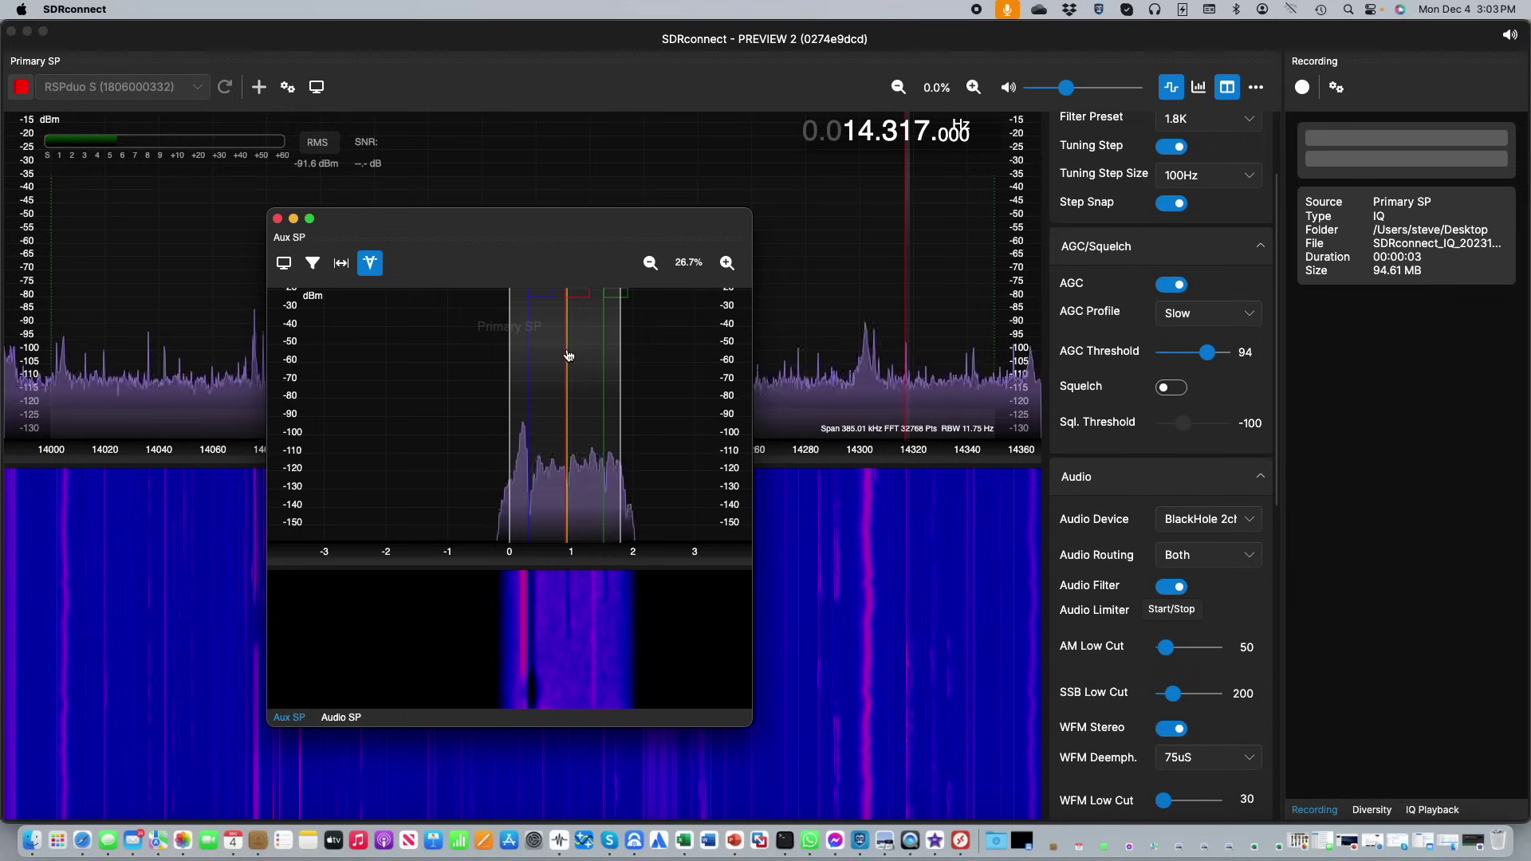
click(567, 355)
drag(567, 355, 605, 351)
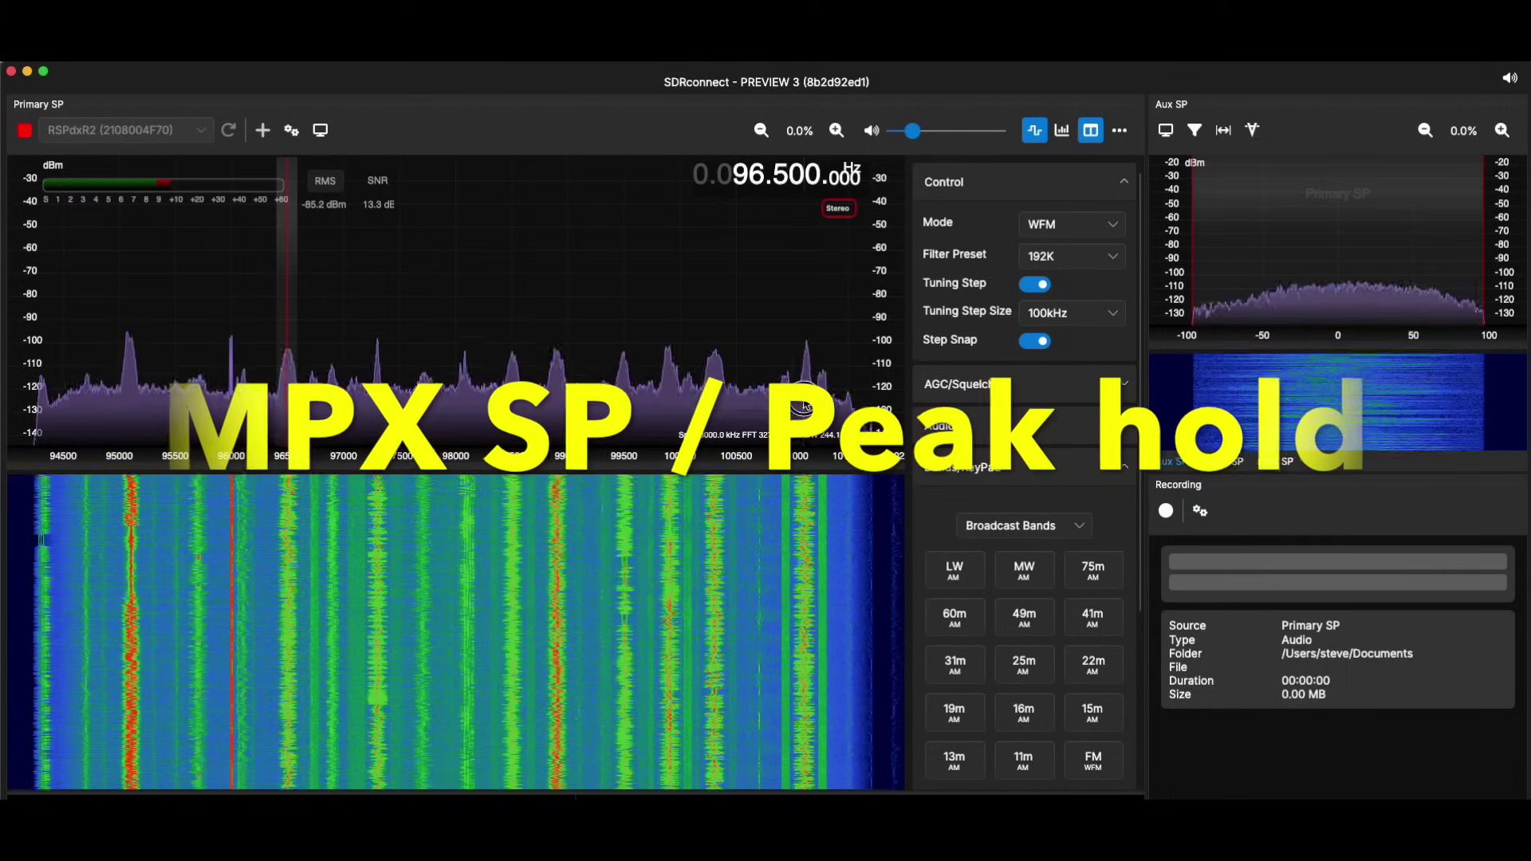
Step: Inspect the Audio SP and MPX SP spectra with the receiver tuned to 101.100 MHz, and retune to the peak near 98.9 MHz
click(806, 405)
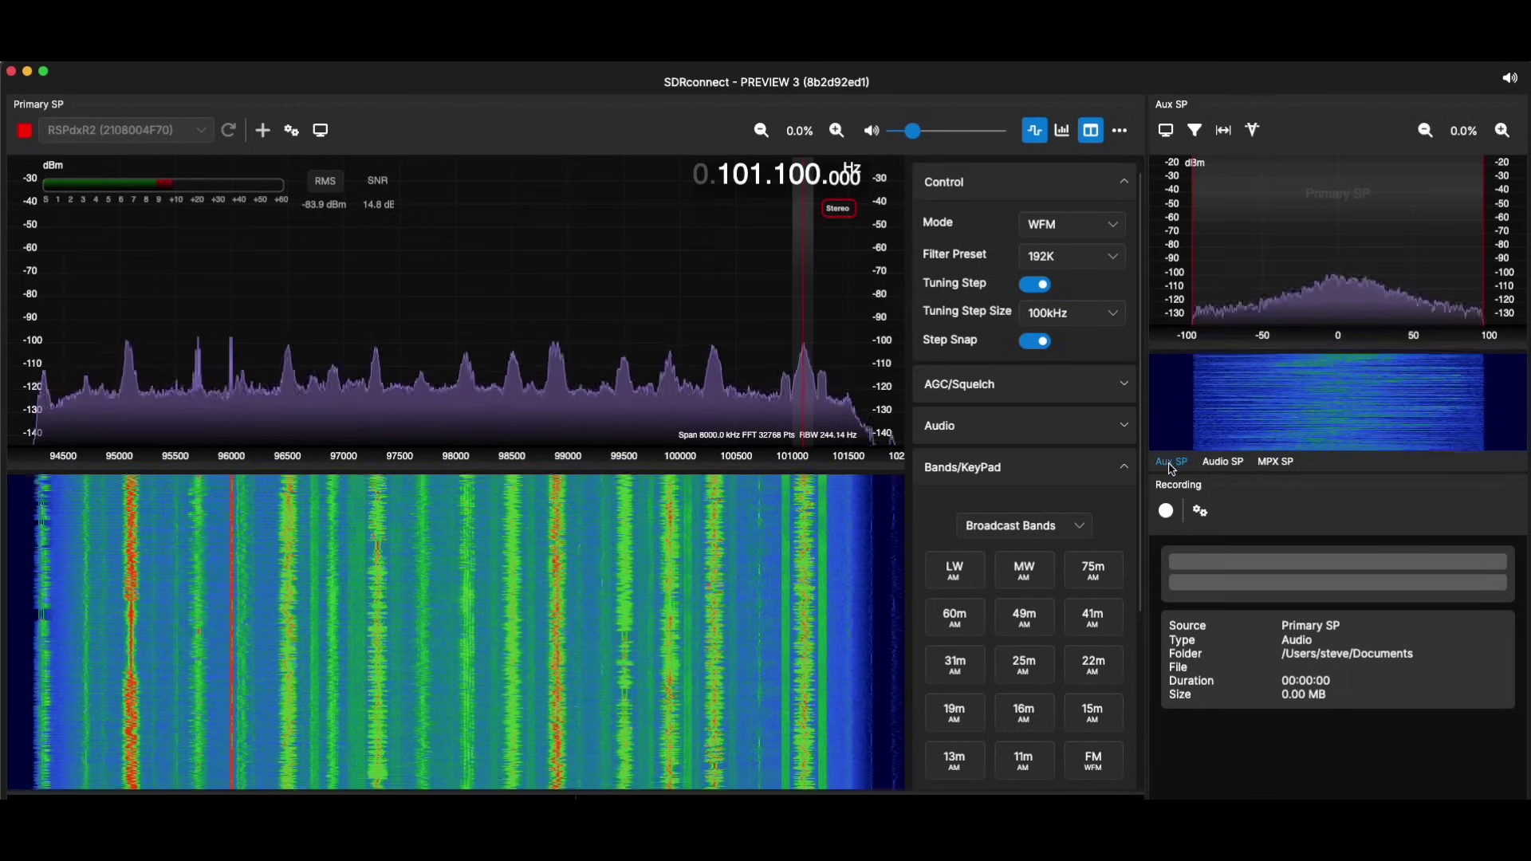
click(1222, 463)
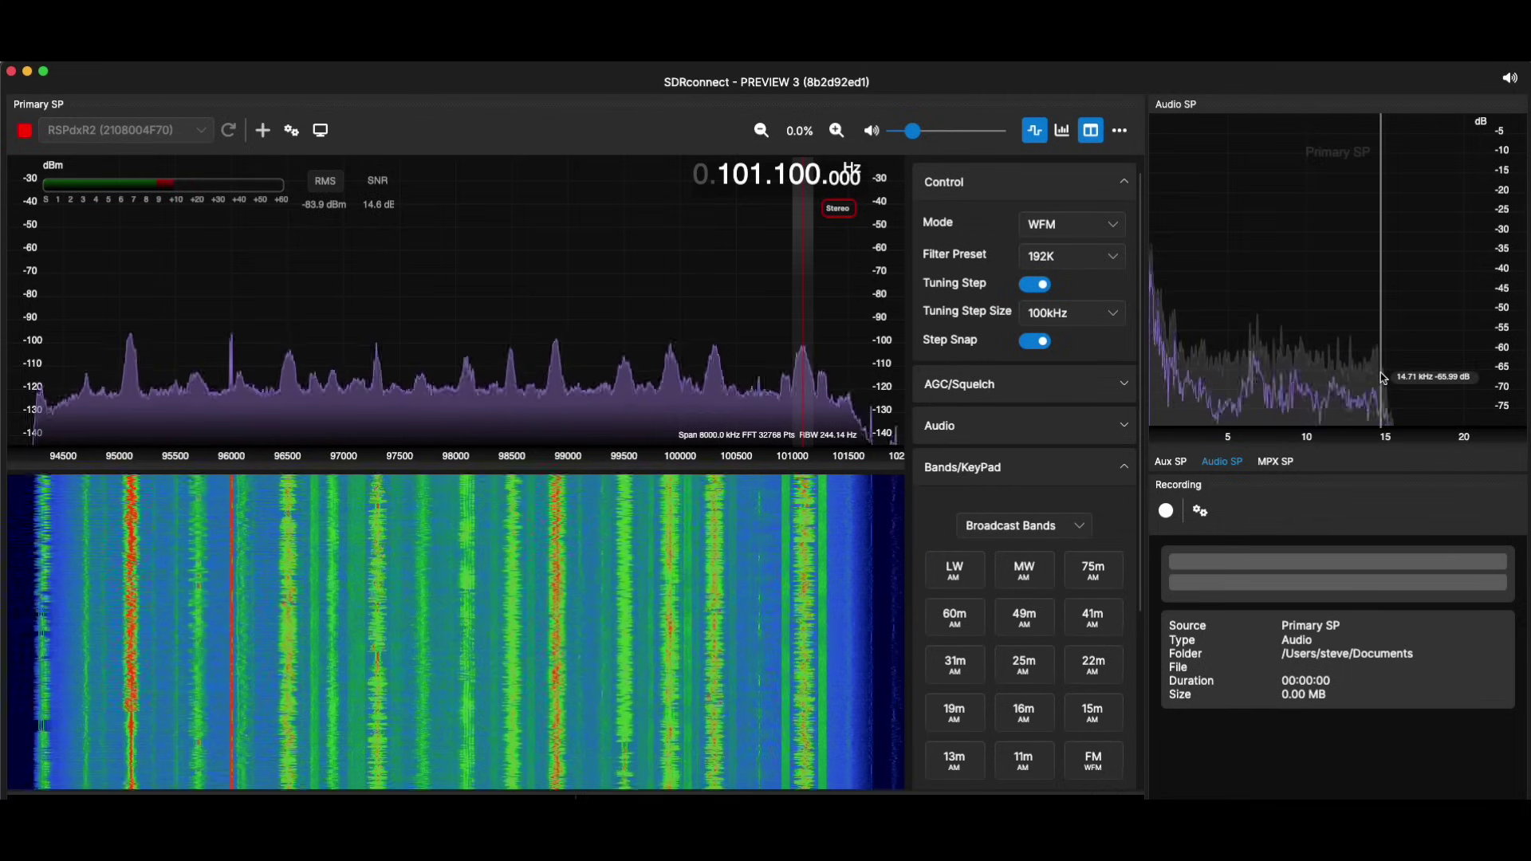
click(1275, 469)
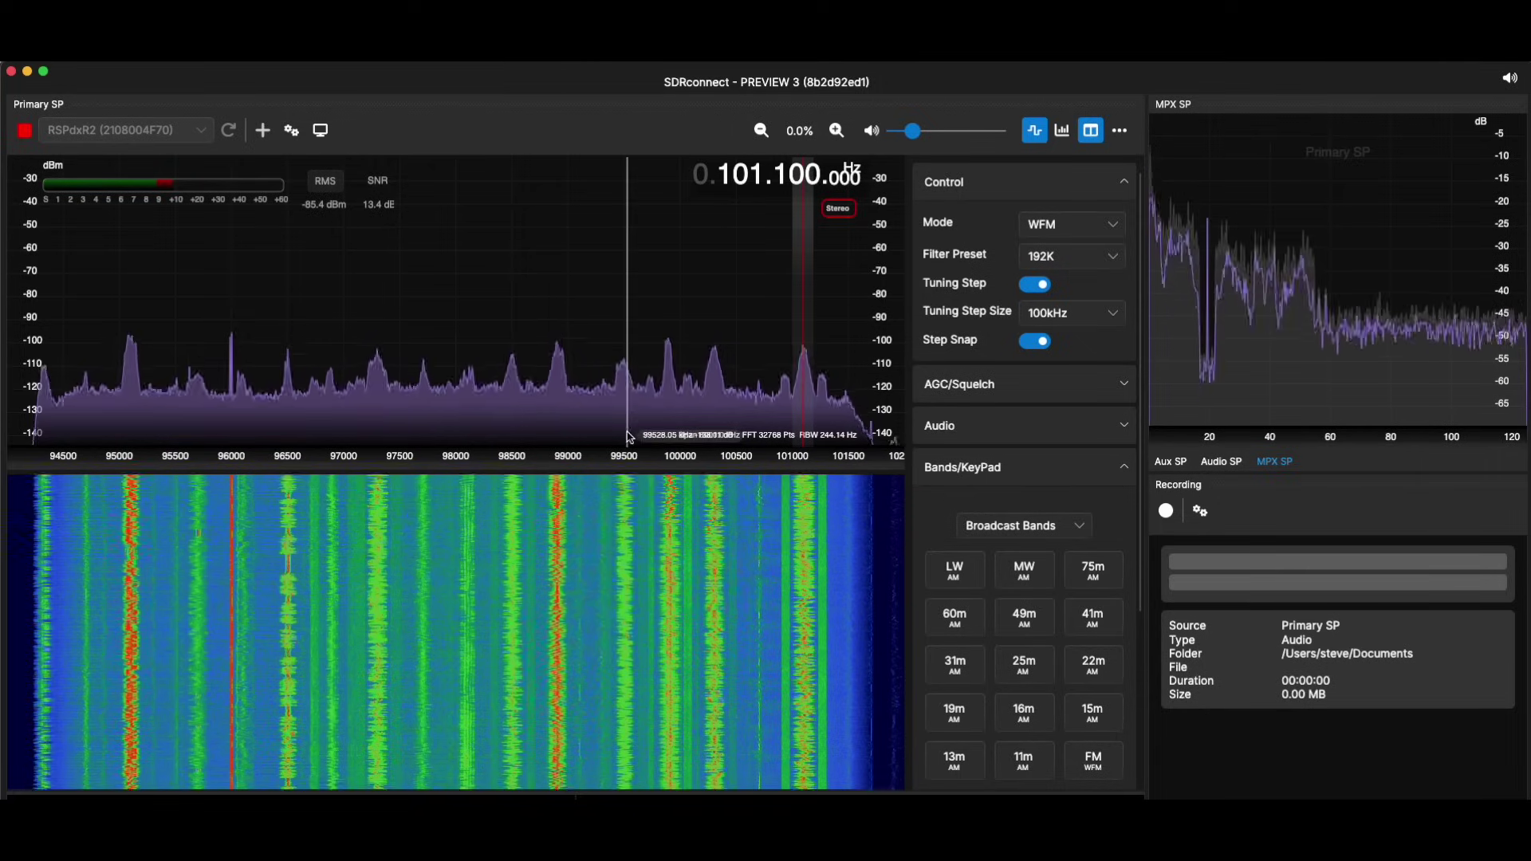
click(556, 411)
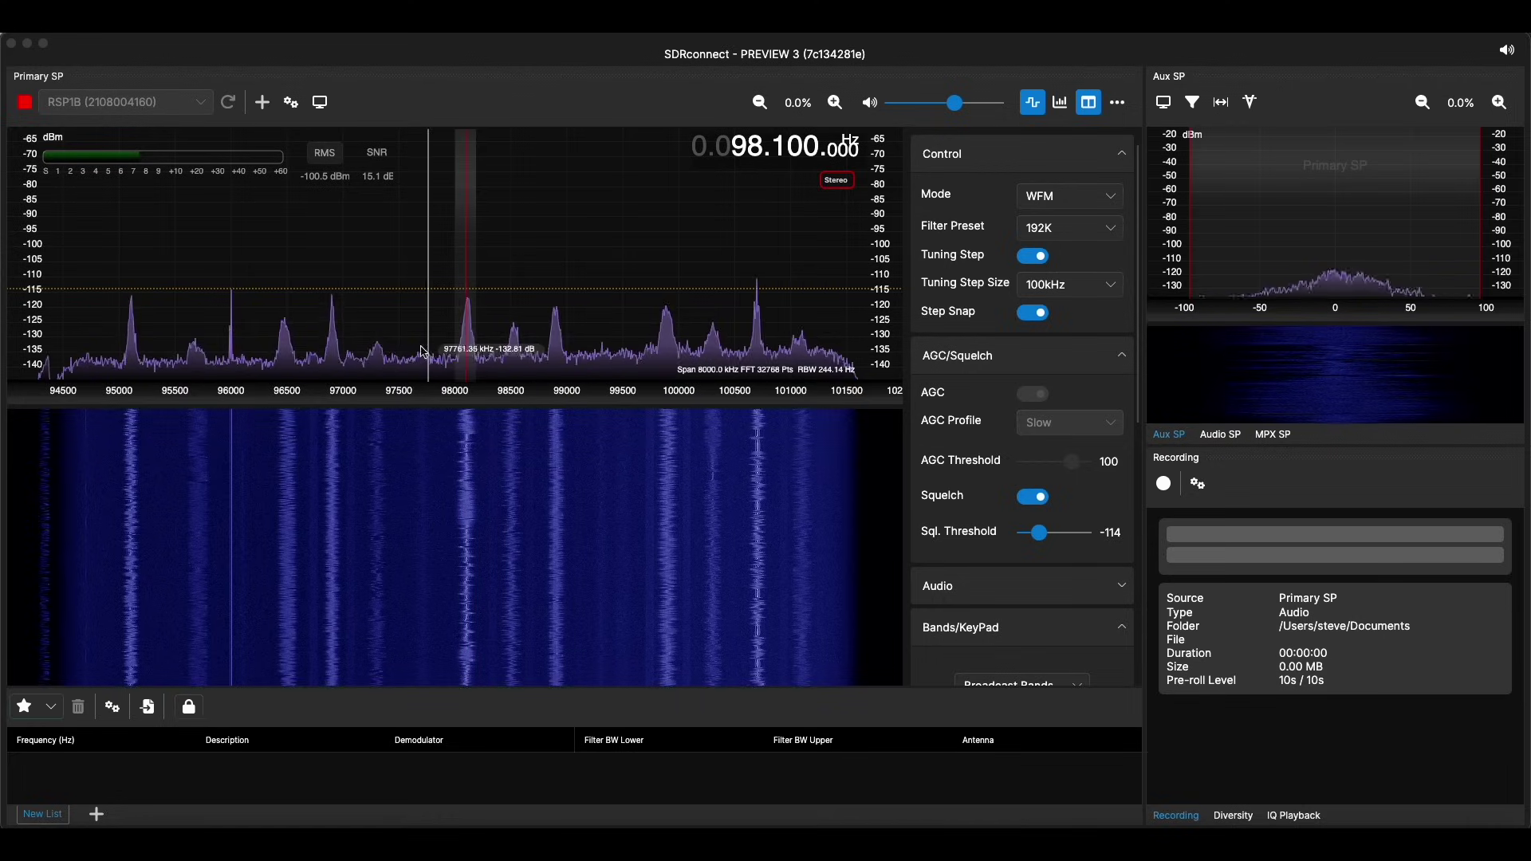
Step: Store 98.1, 99.9 and 96.9 MHz as WFM entries in the memory list and enlarge the list area
click(23, 706)
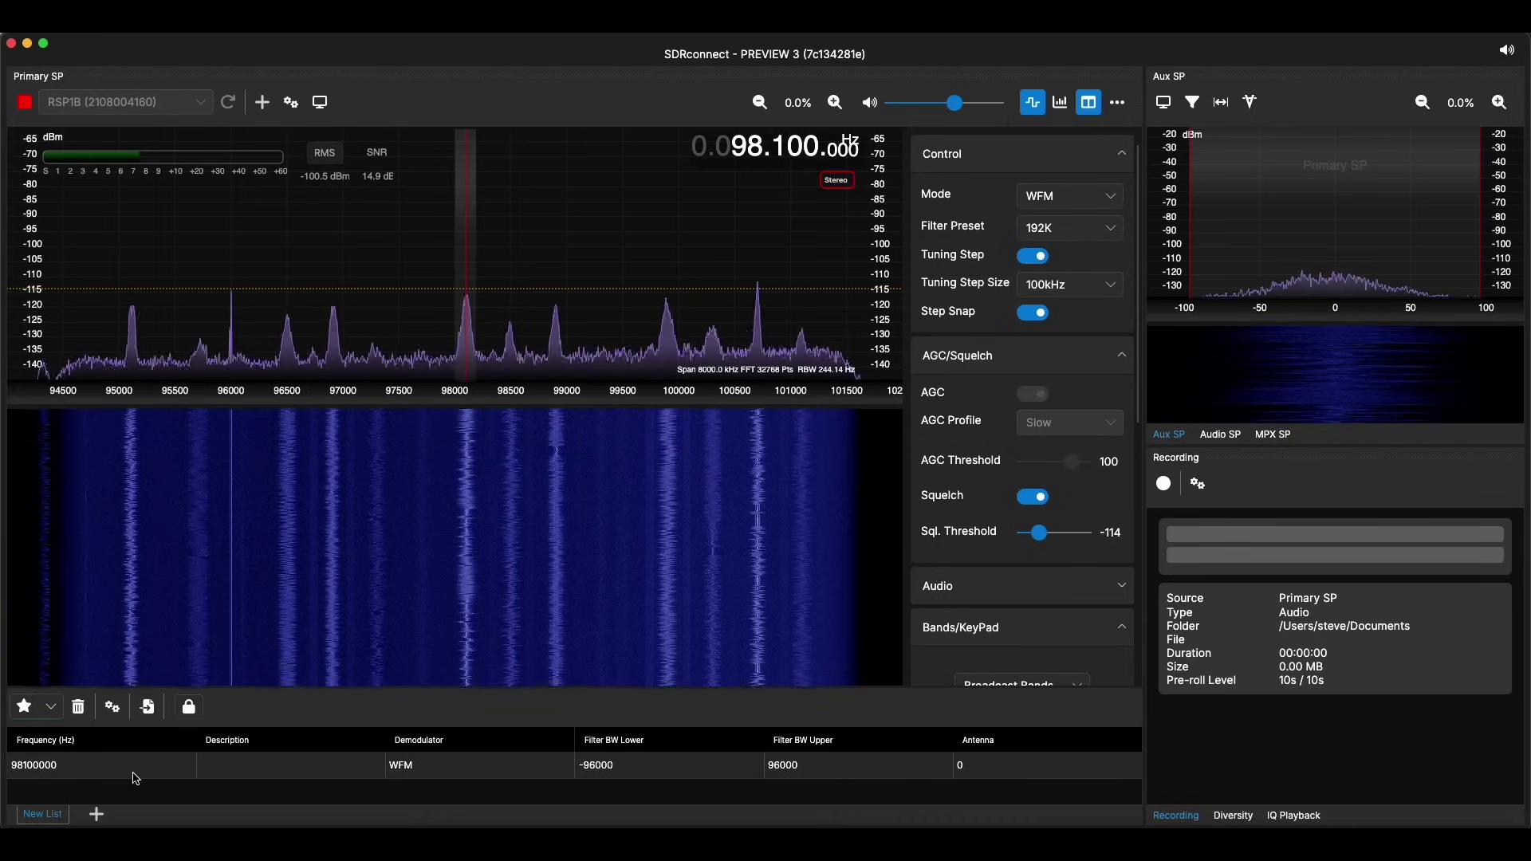
click(672, 346)
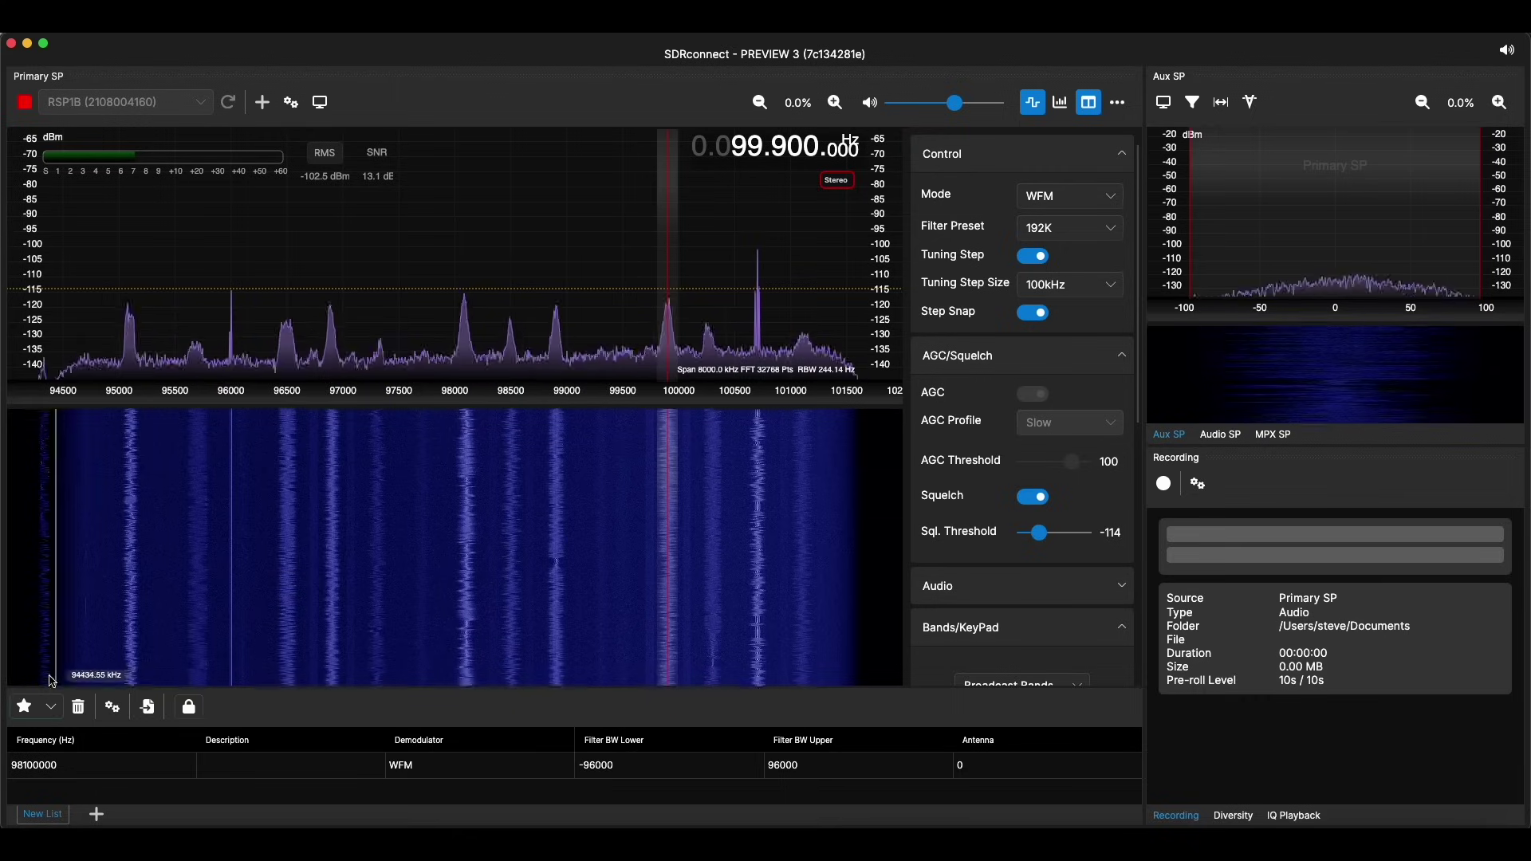
click(23, 707)
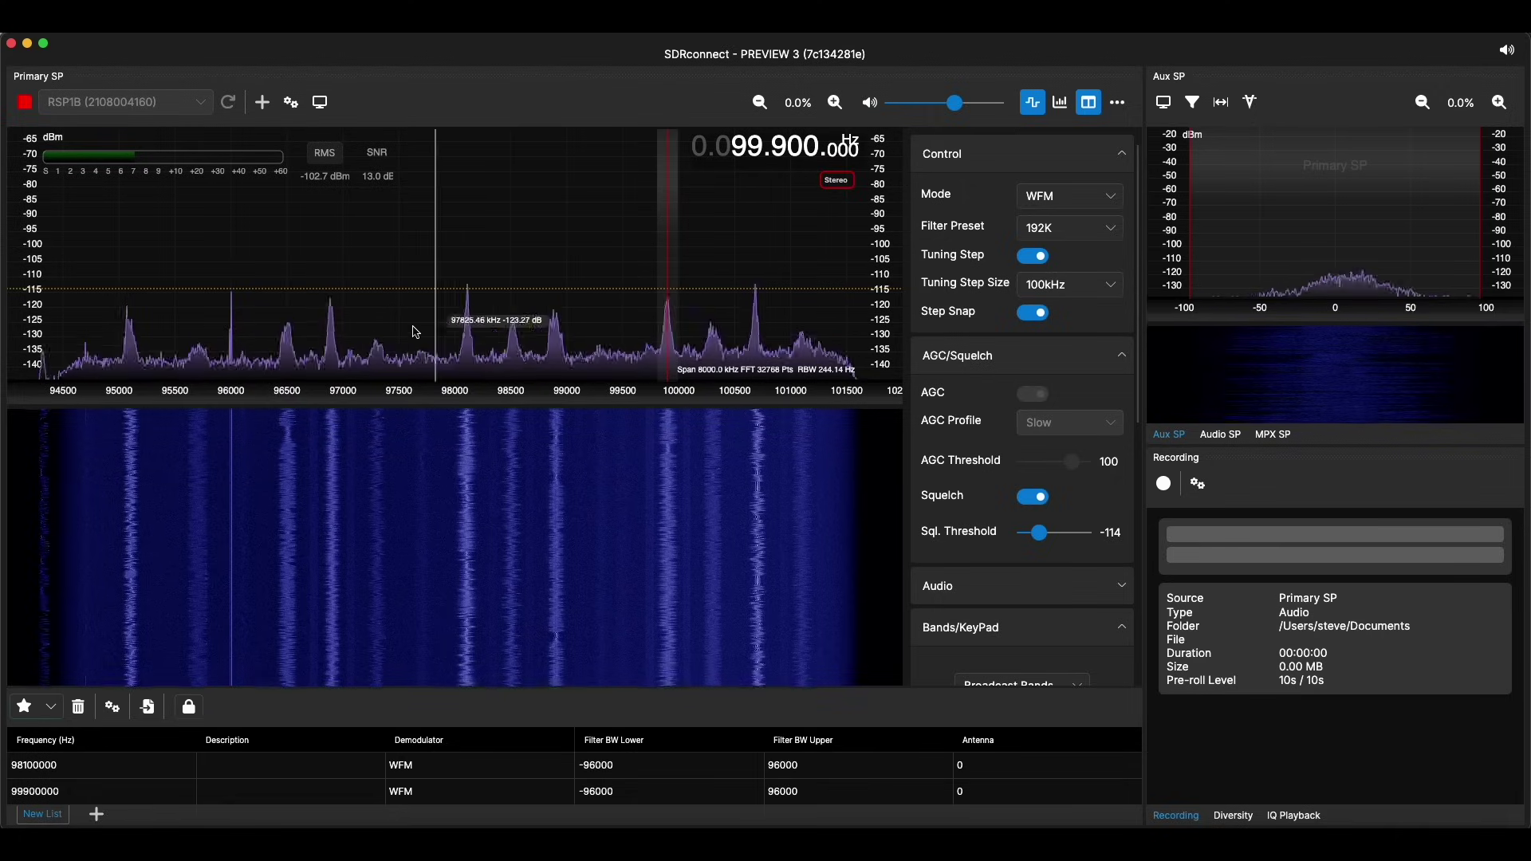
click(334, 375)
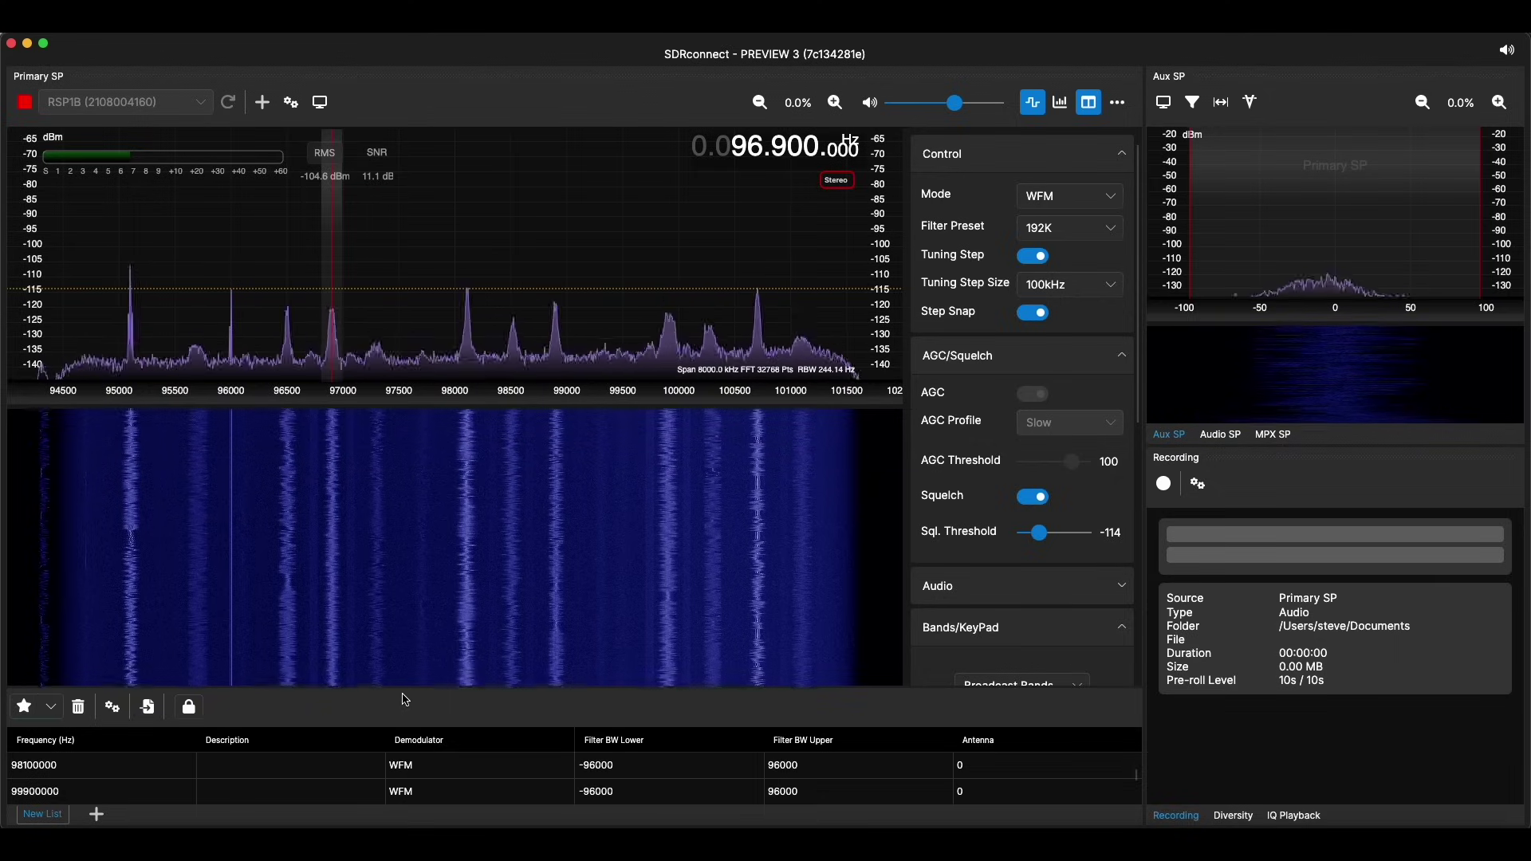
drag(412, 686, 412, 628)
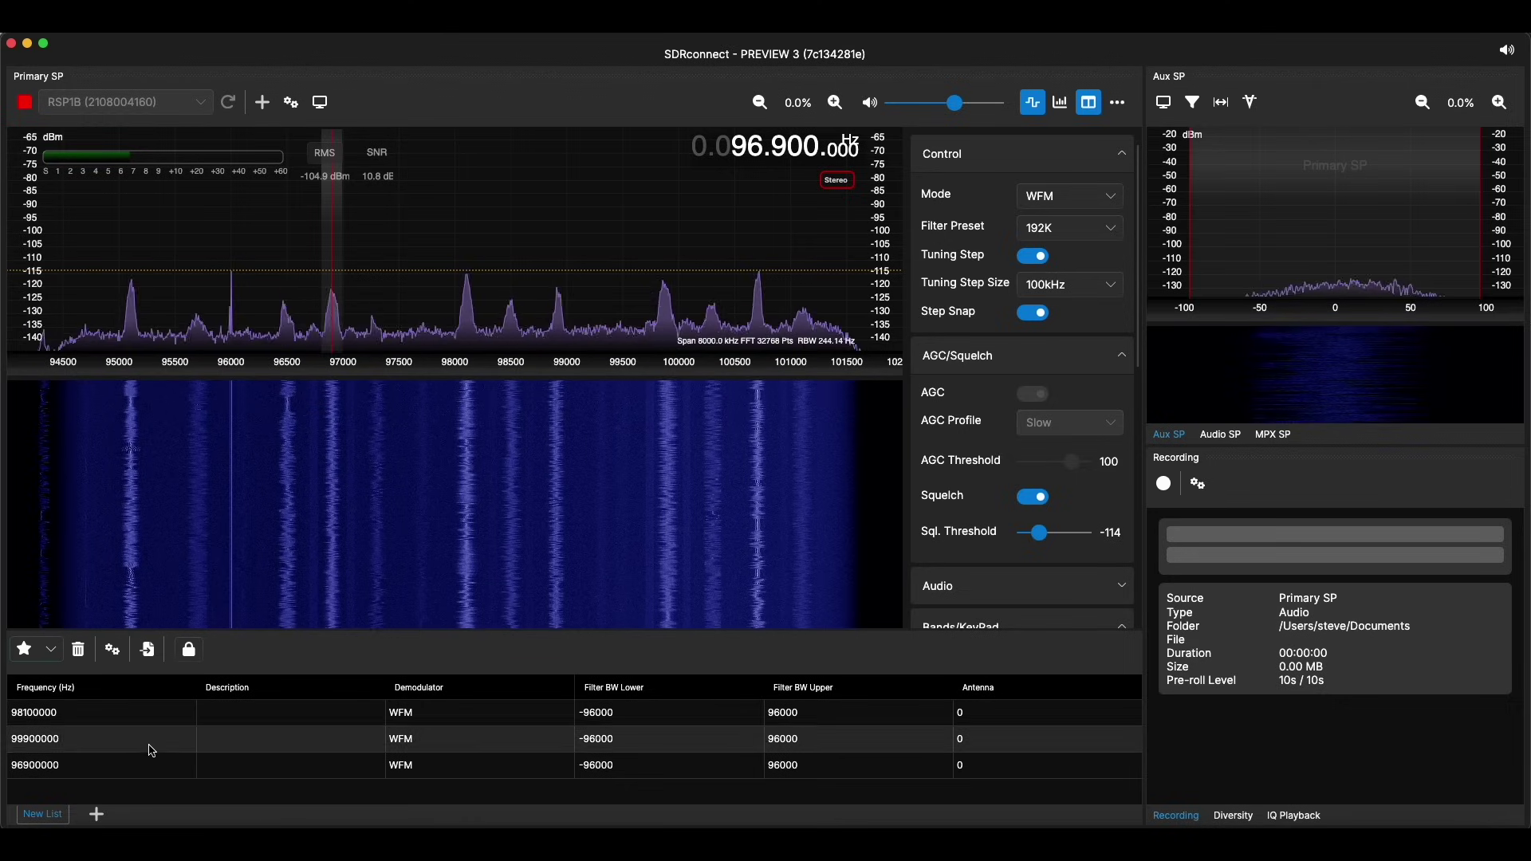
Step: Recall the stored 98.1, 99.9 and 96.9 MHz memories one after another to retune the receiver
click(56, 720)
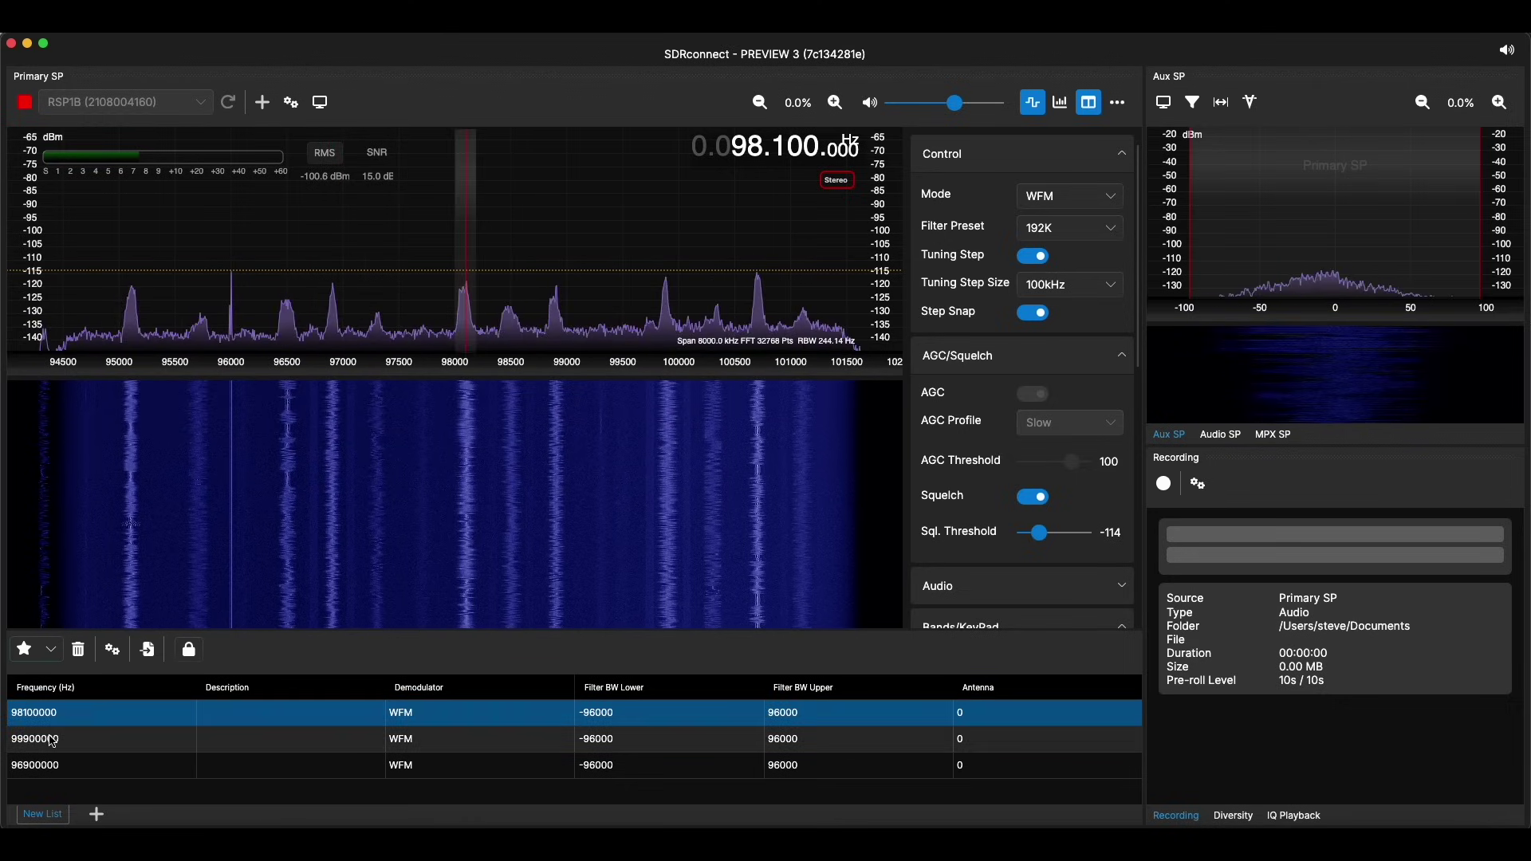
click(49, 744)
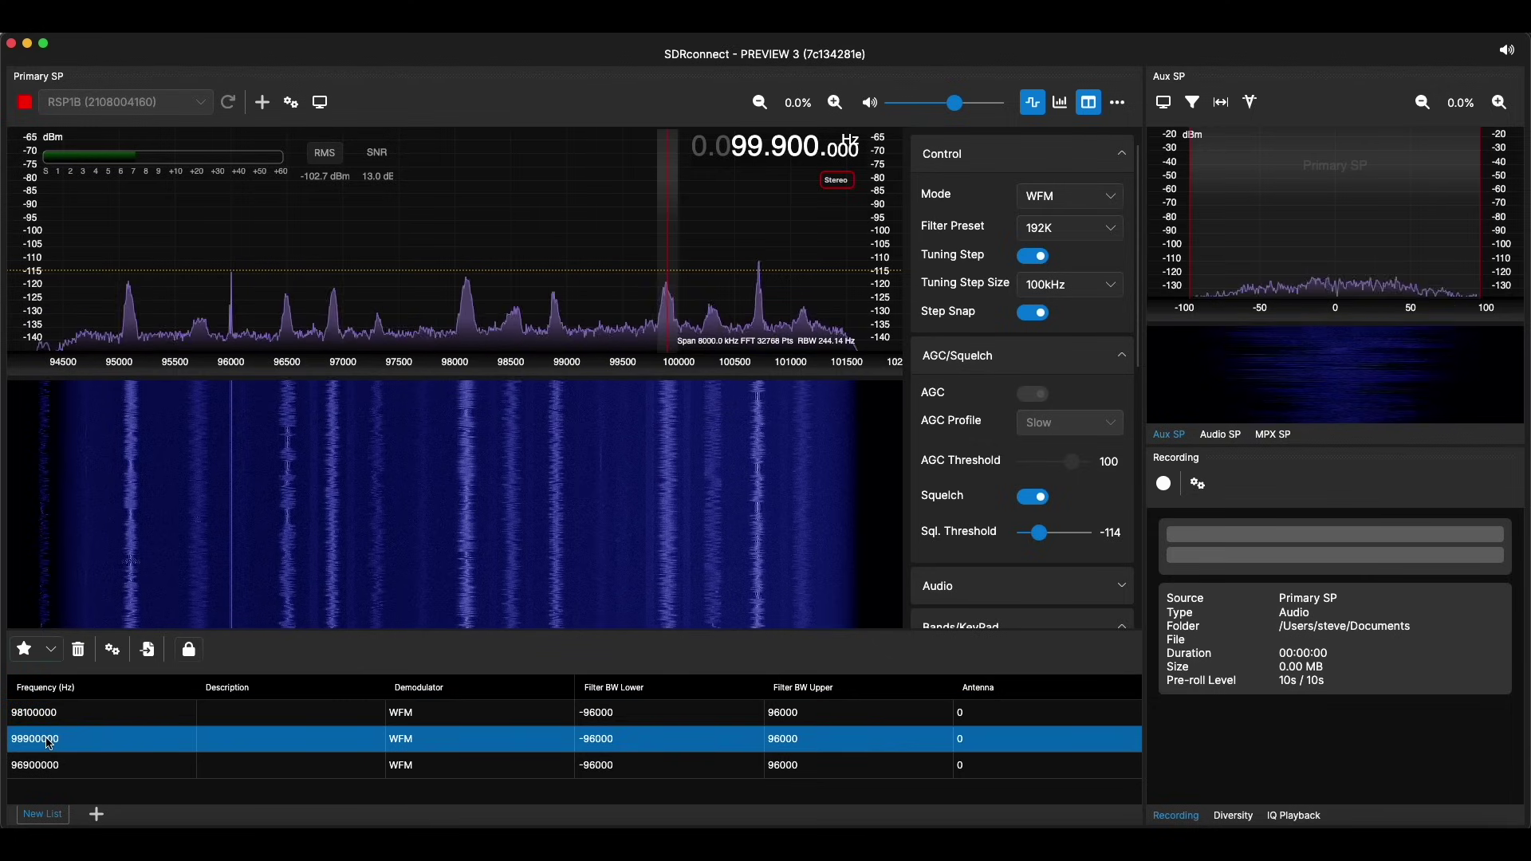
click(35, 772)
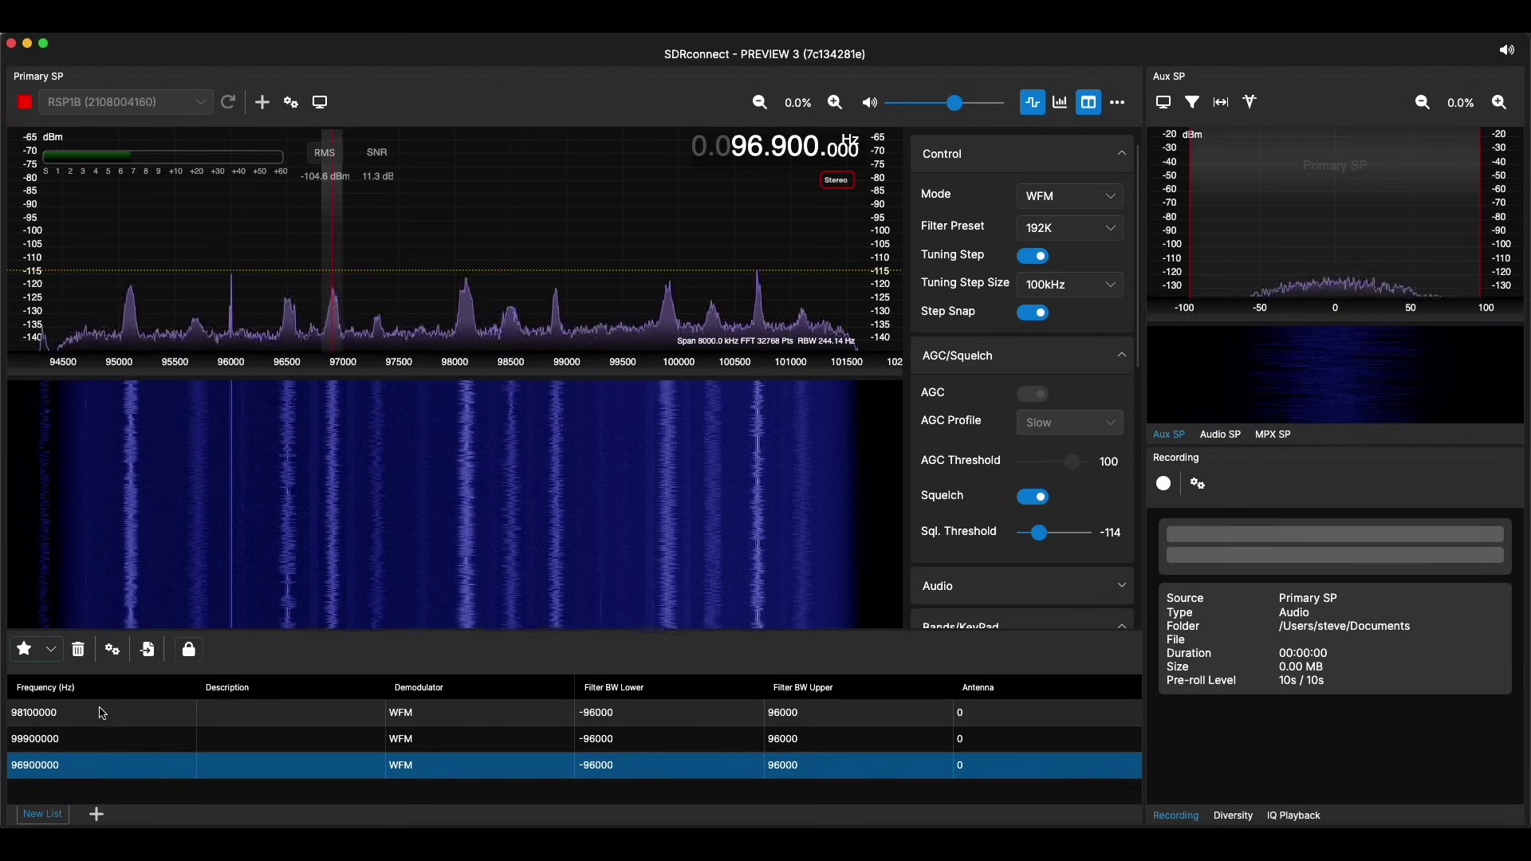
click(162, 688)
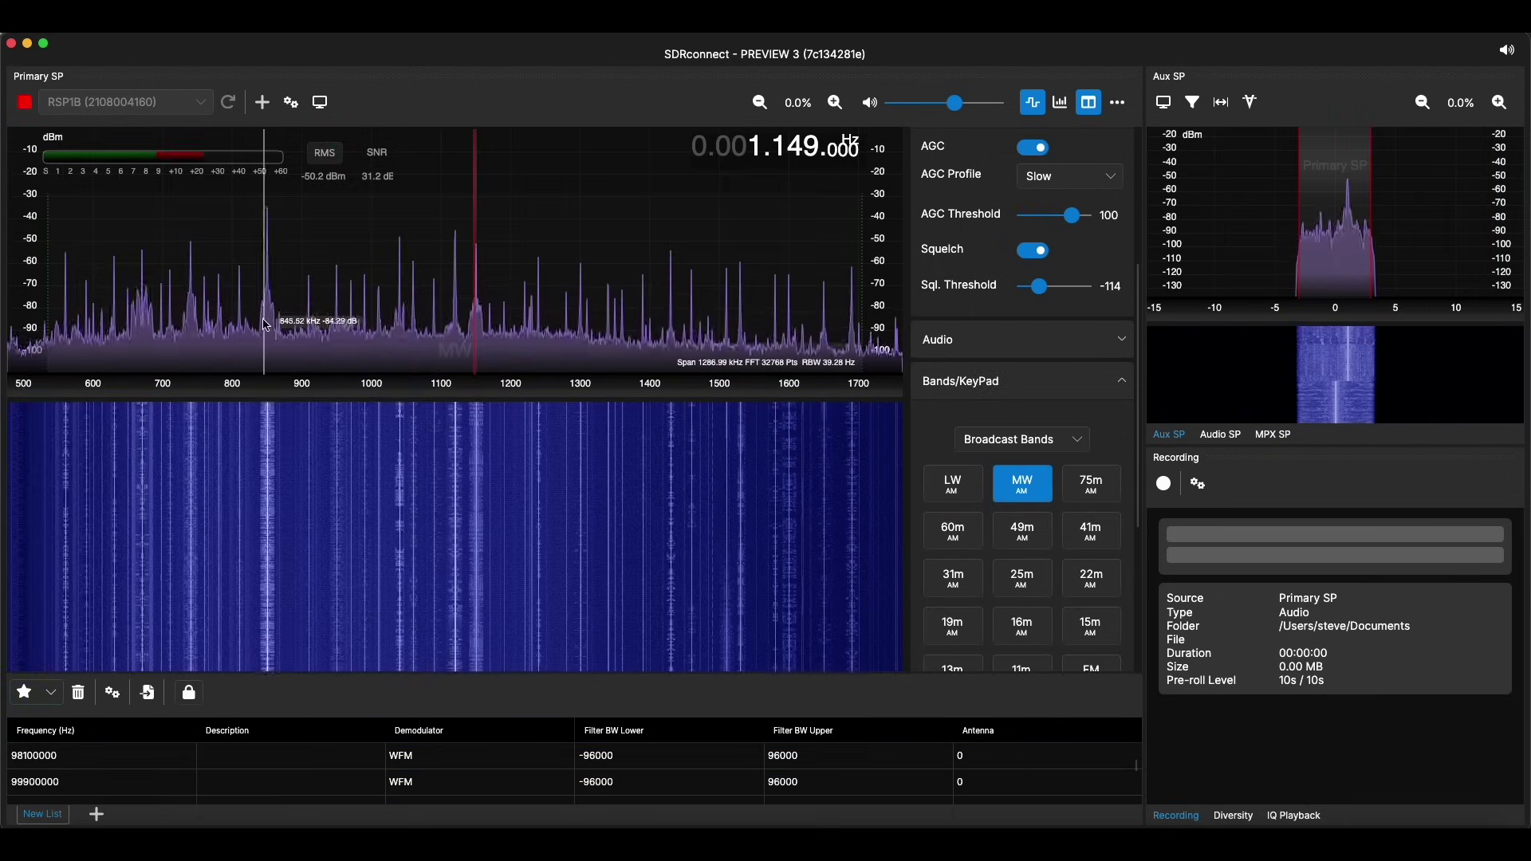
Step: Tune to the strong medium-wave signal at 850 kHz and store it as an AM entry in the memory list
click(267, 321)
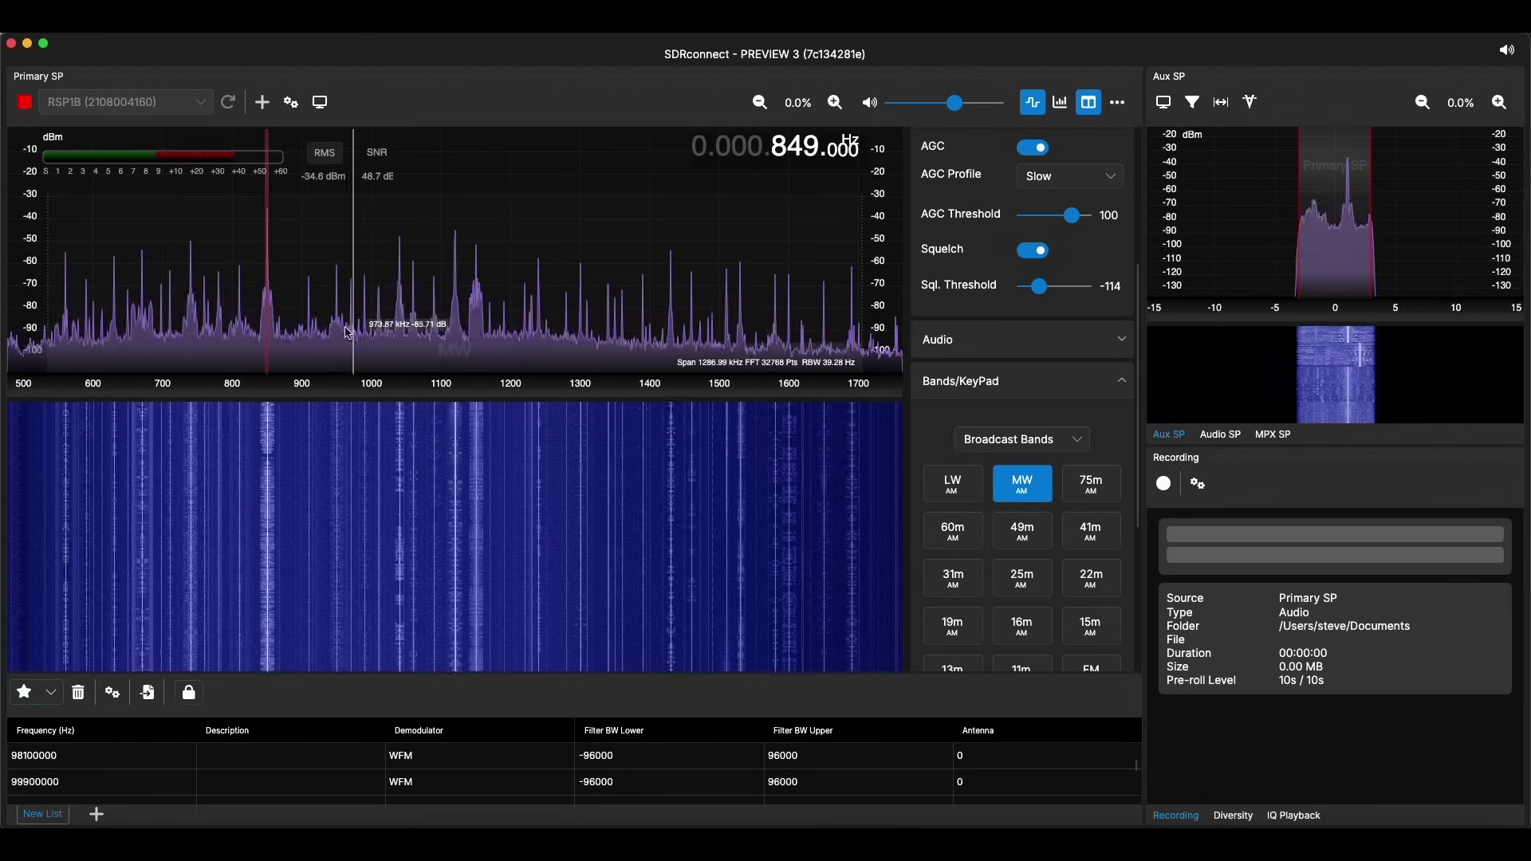
scroll(348, 326, up, 1)
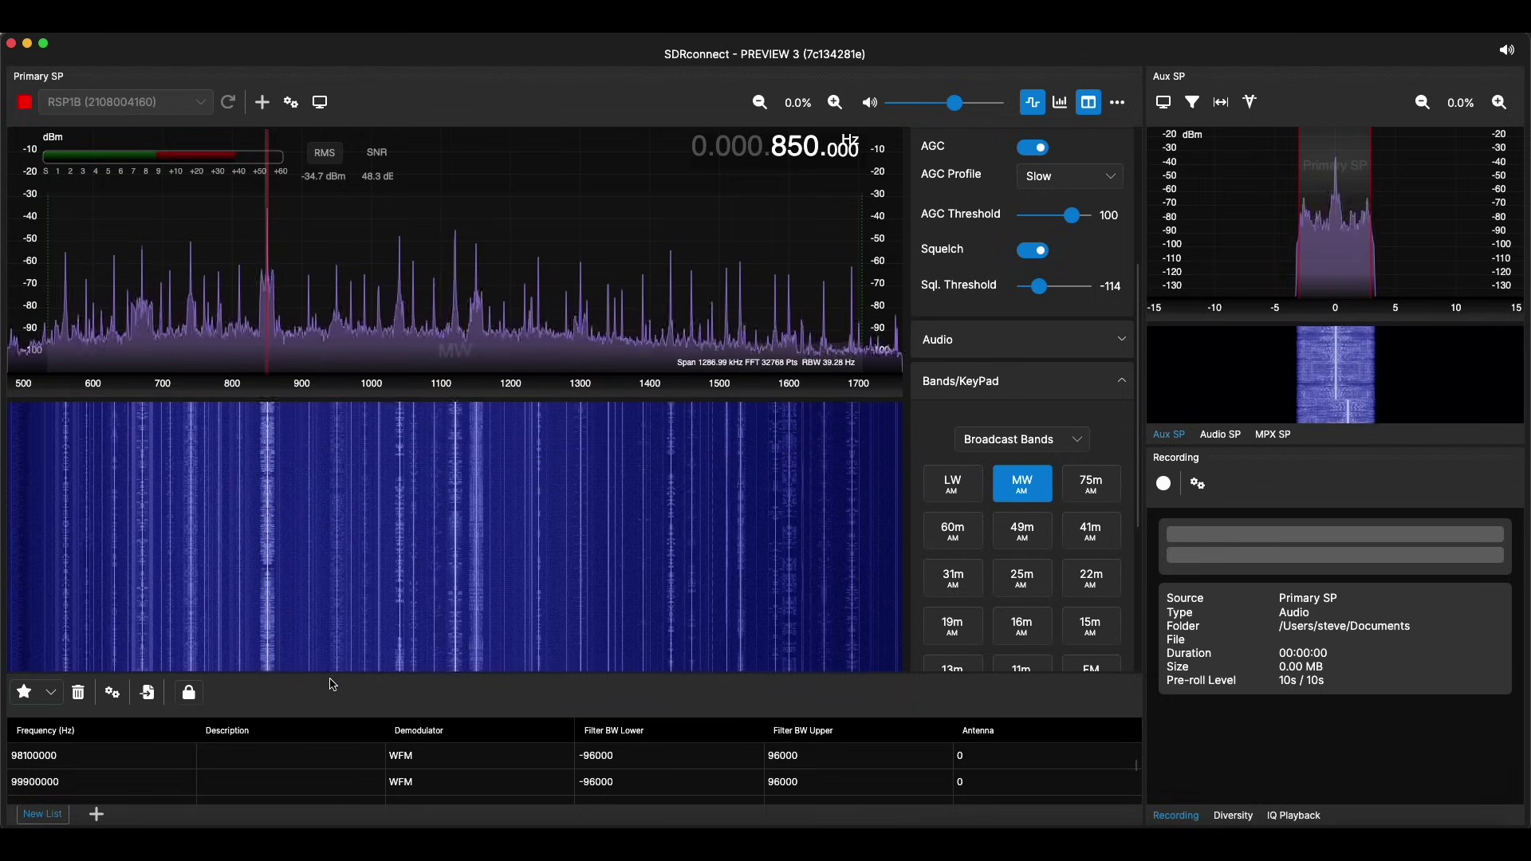
Step: Enlarge the memory list area, sort the entries by ascending frequency and select the 96.9 MHz entry
drag(336, 672, 342, 508)
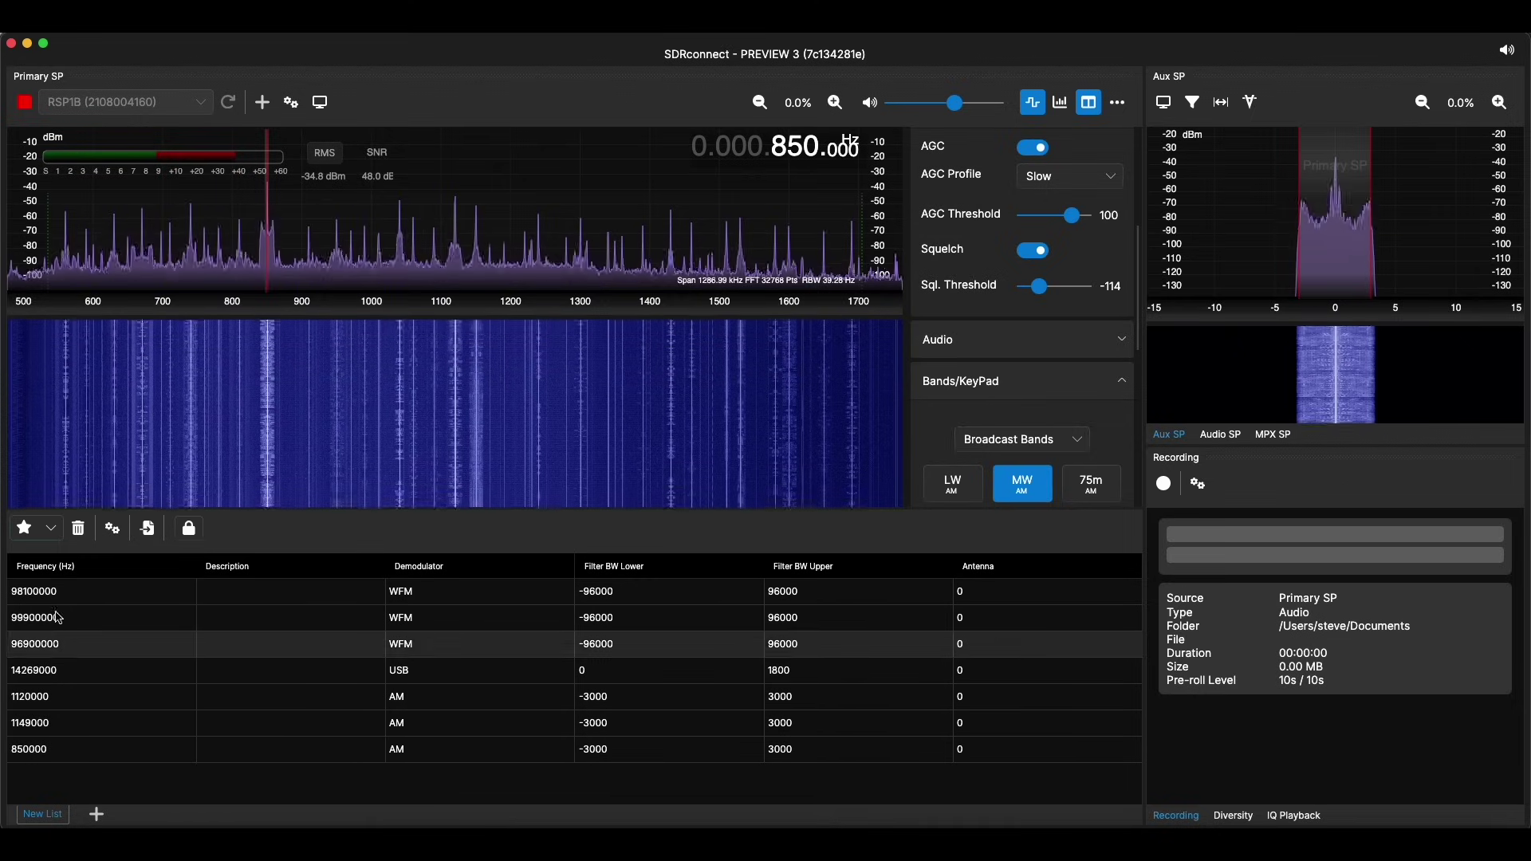
click(143, 576)
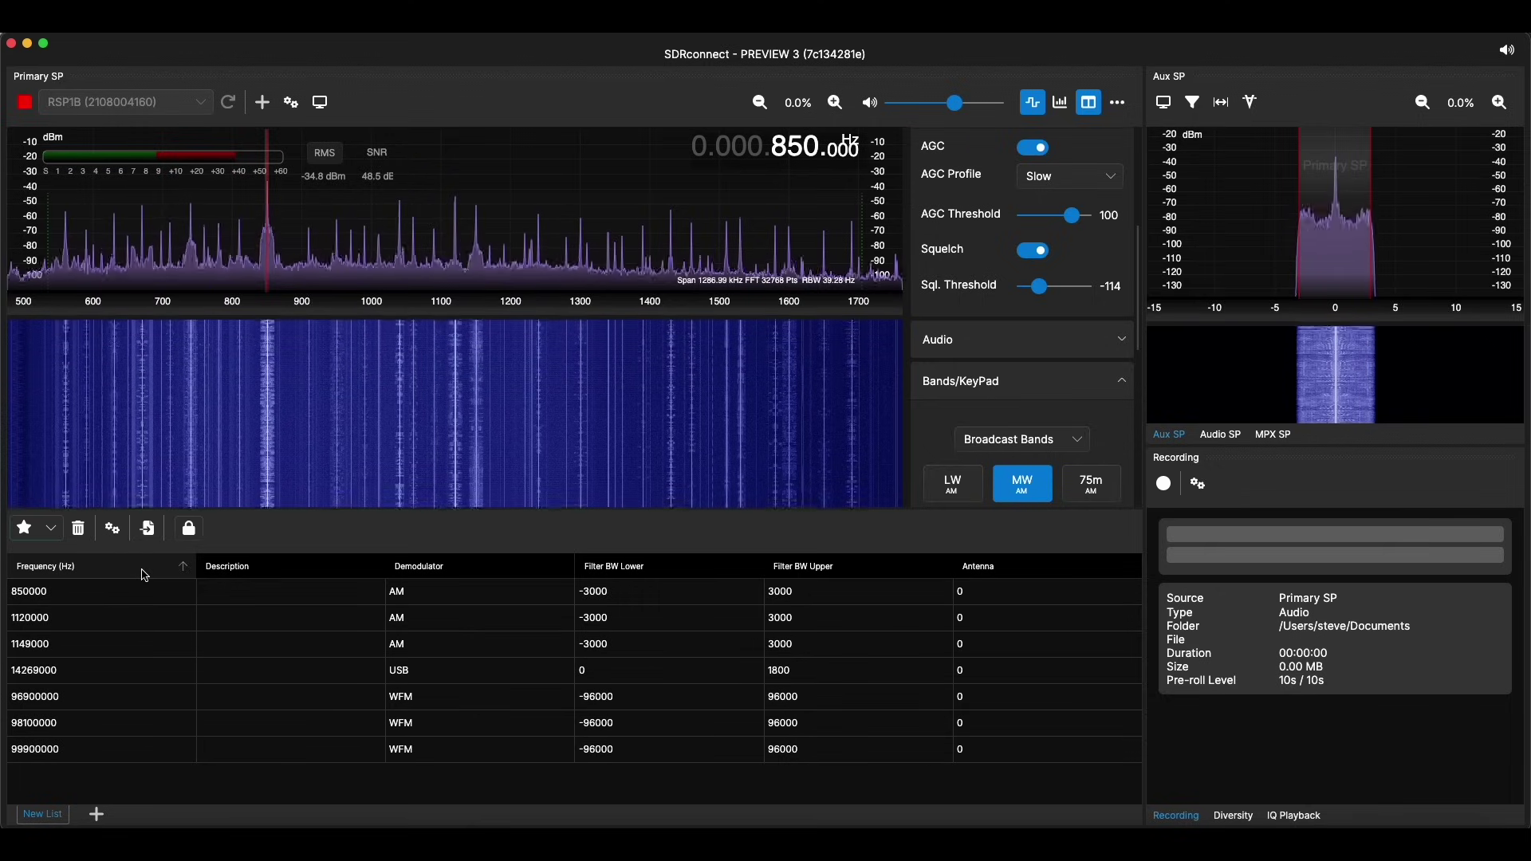
click(53, 702)
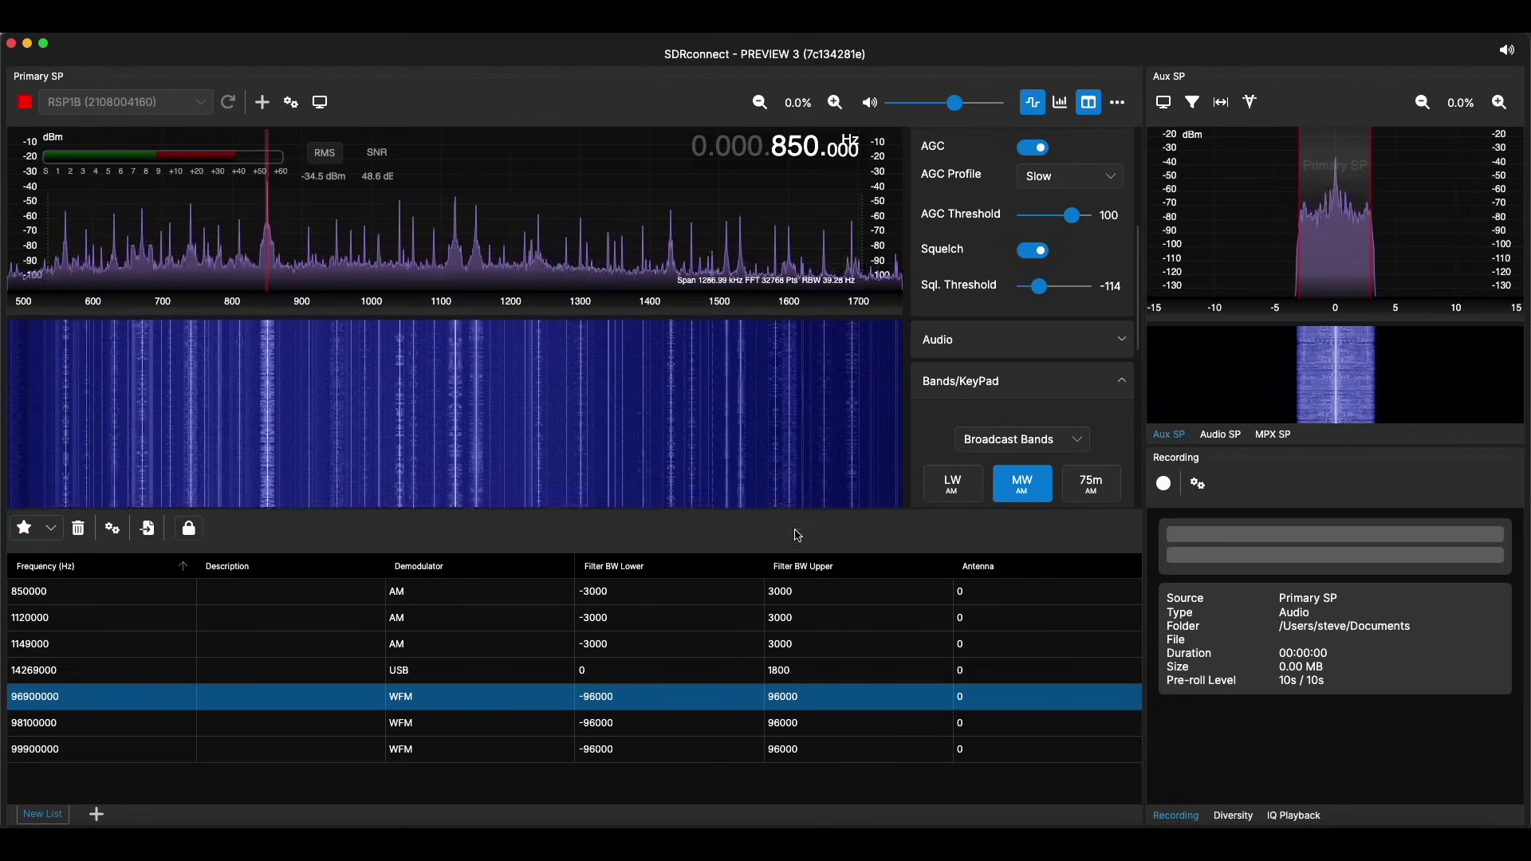
Step: Recall the 98.1 MHz memory from the MW band and extend the spectrum's level scale down to about -140 dBm
click(1028, 496)
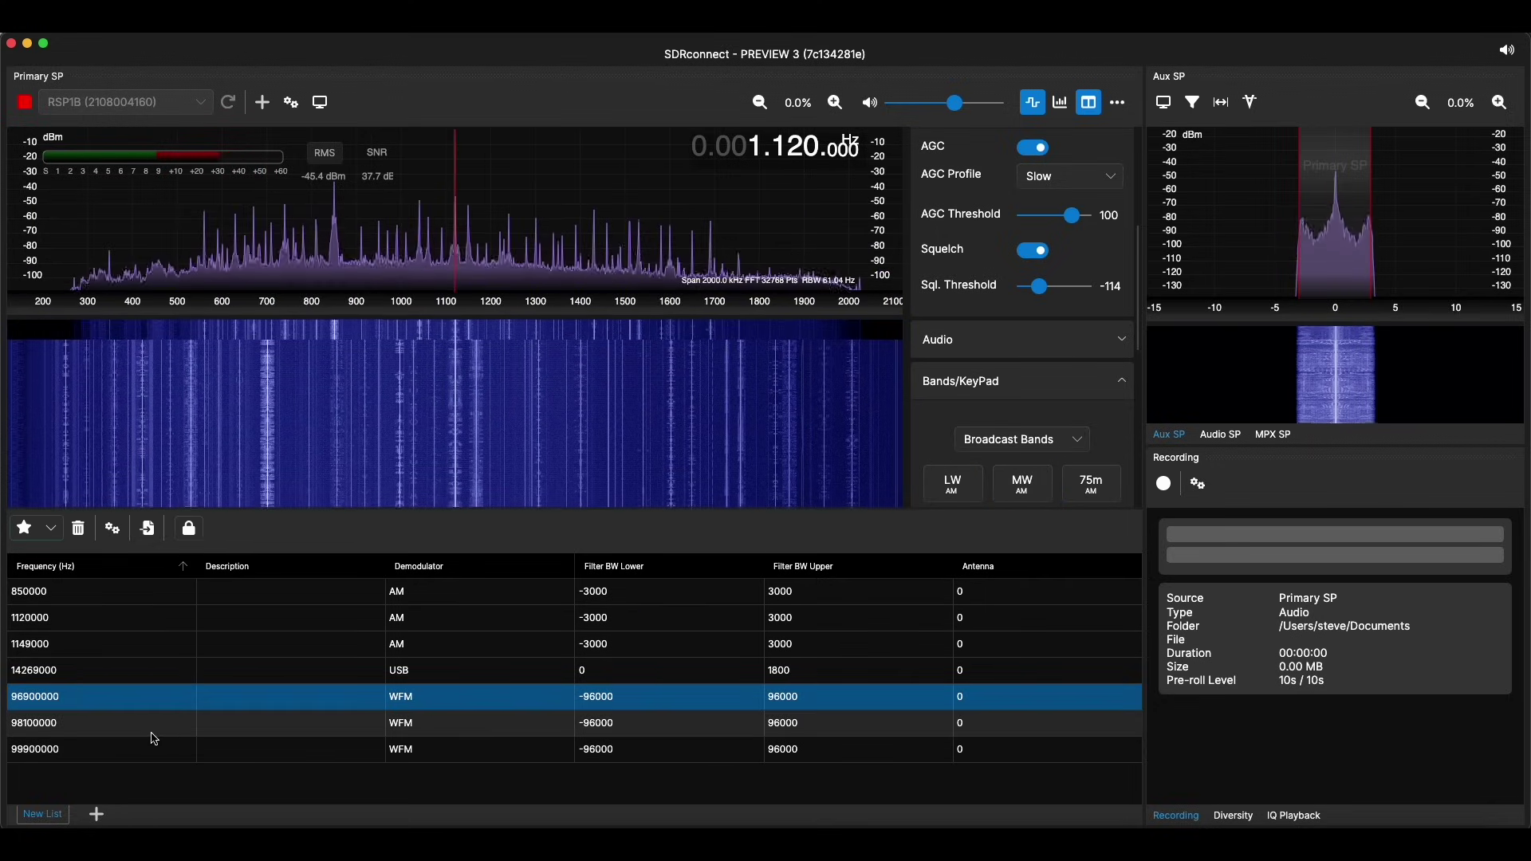
double_click(33, 726)
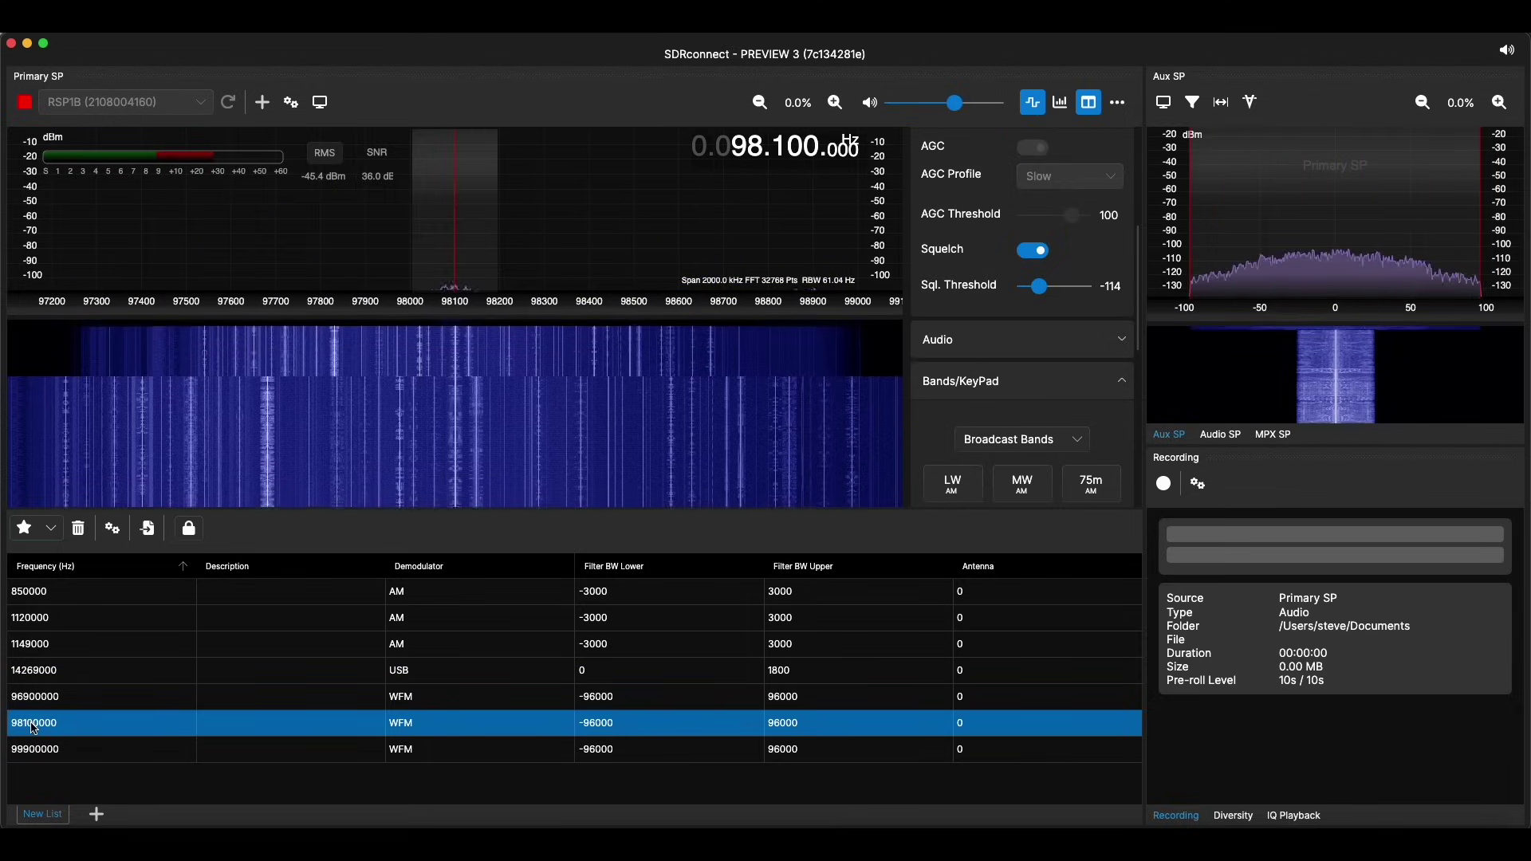
drag(28, 266, 63, 168)
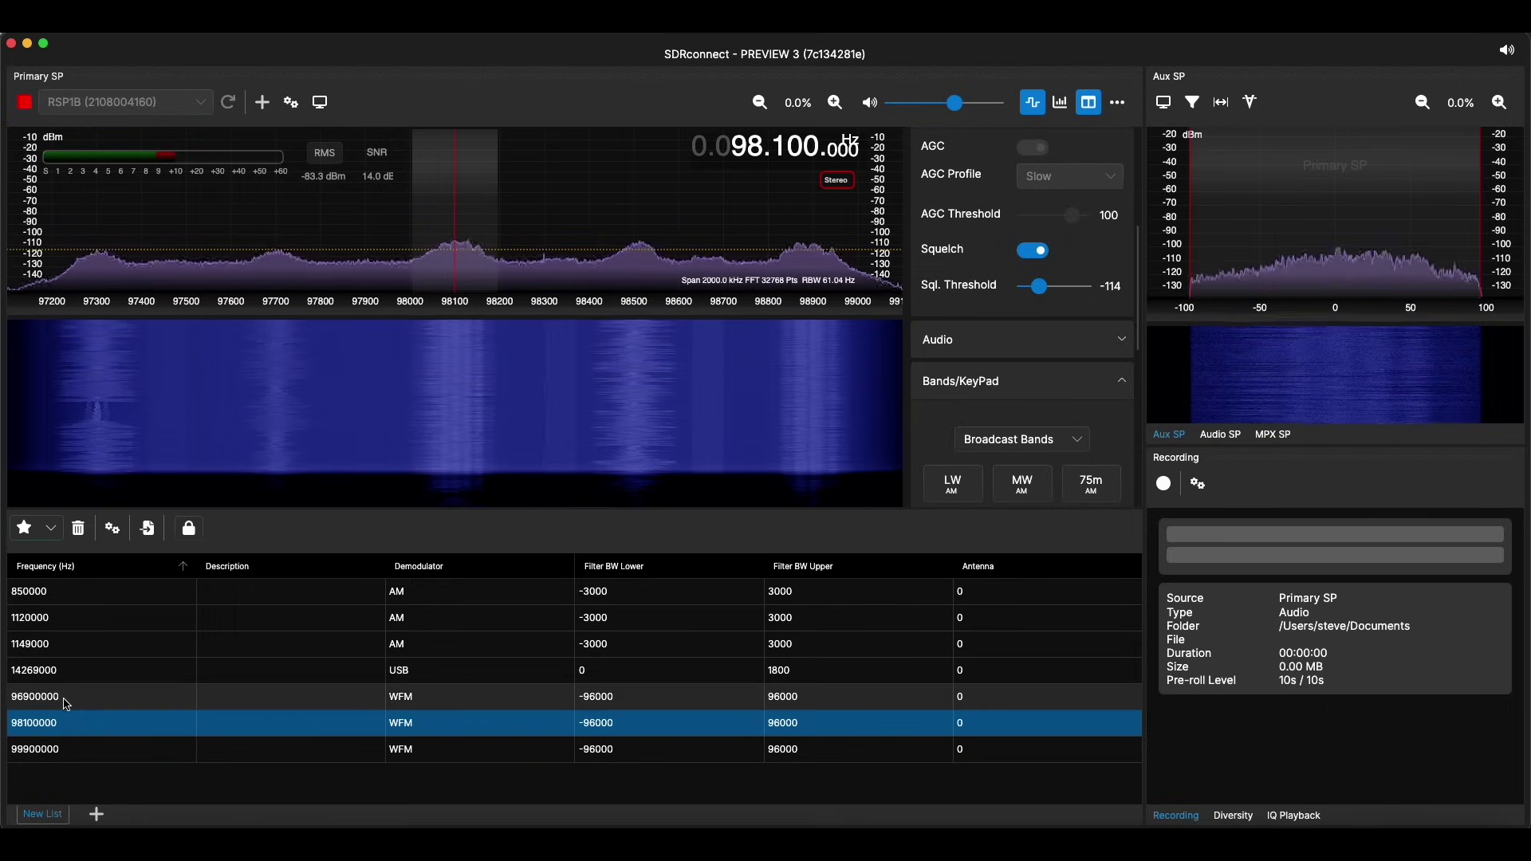
Step: Rename the existing memory list as "My List"
double_click(44, 815)
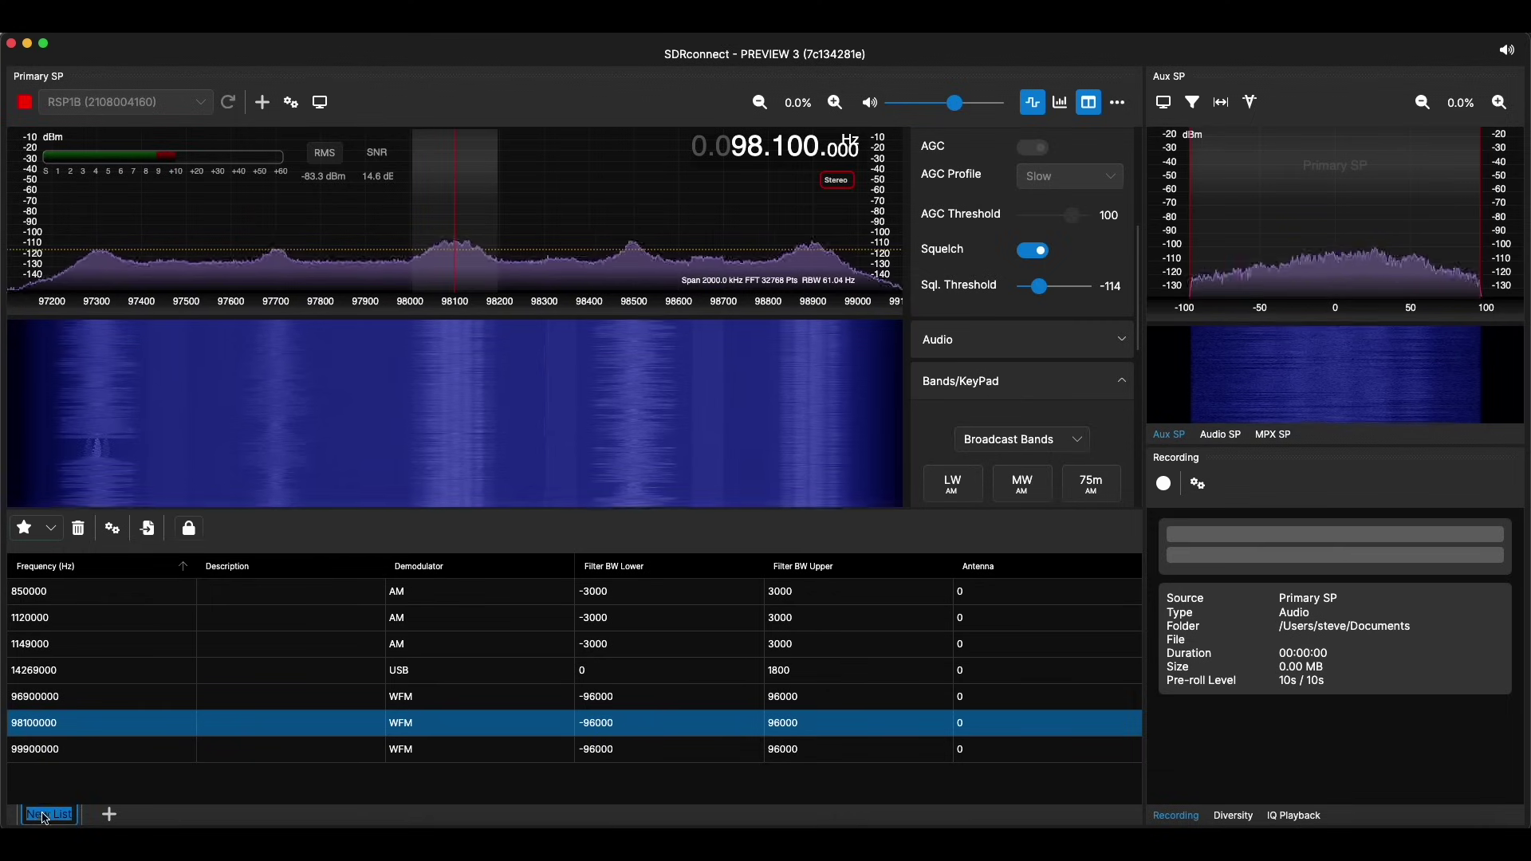
text(My)
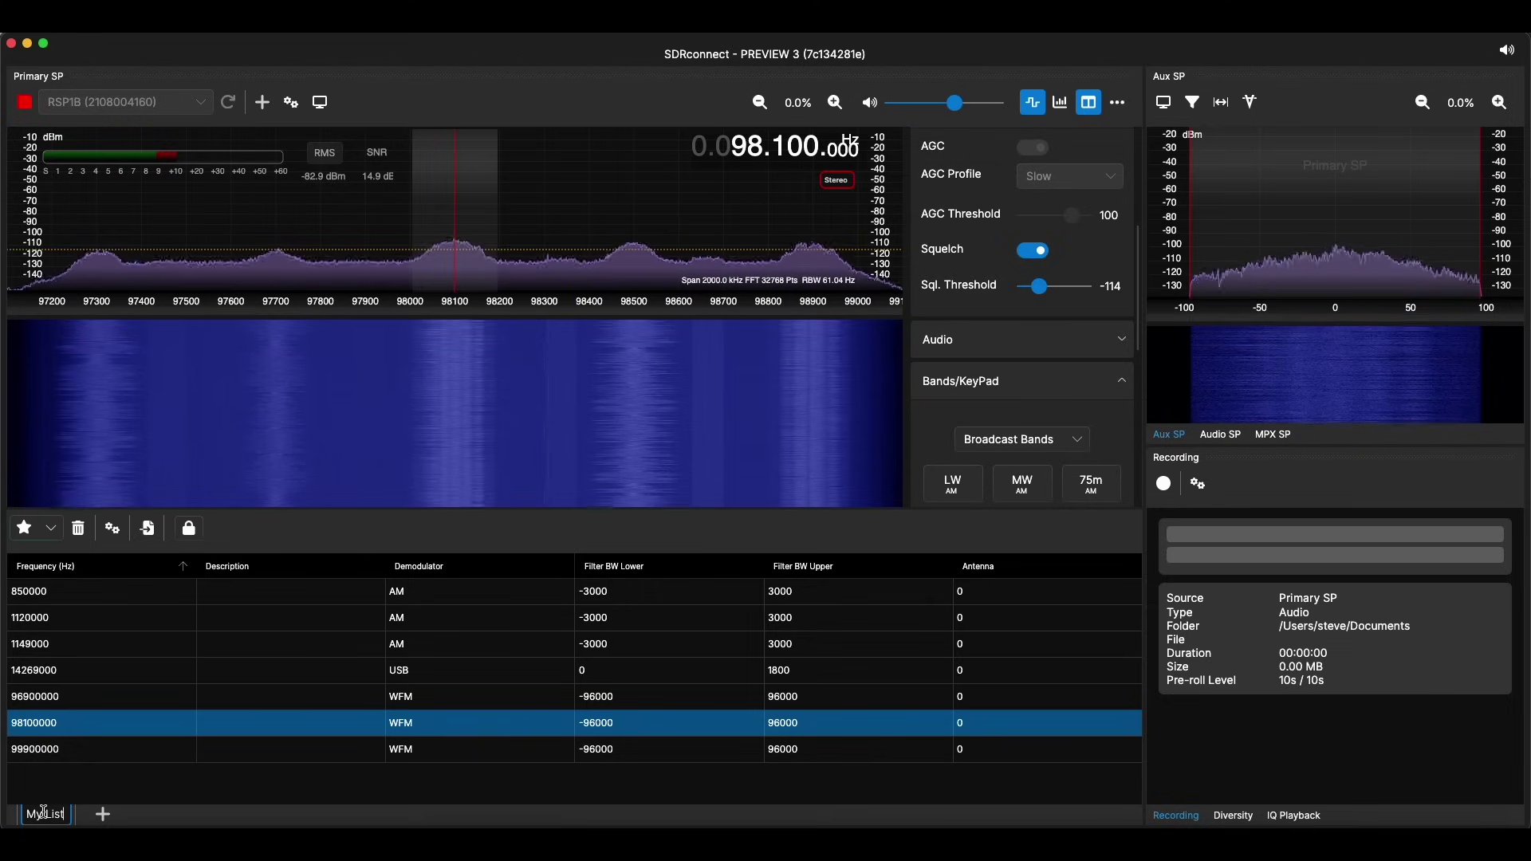
key(Return)
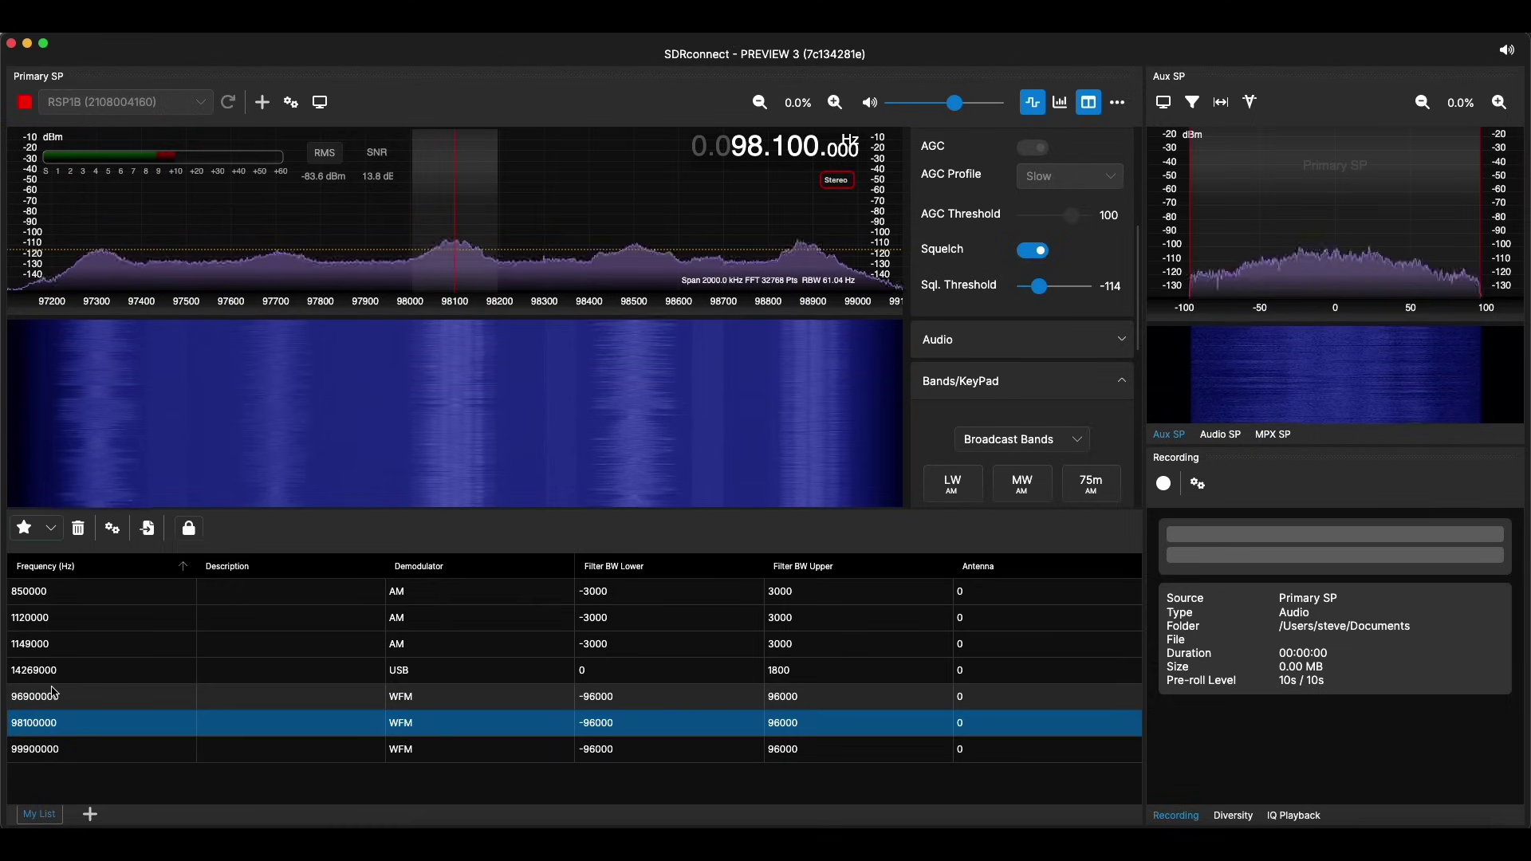
Step: Add a second, empty memory list and name it "AM BC"
click(90, 815)
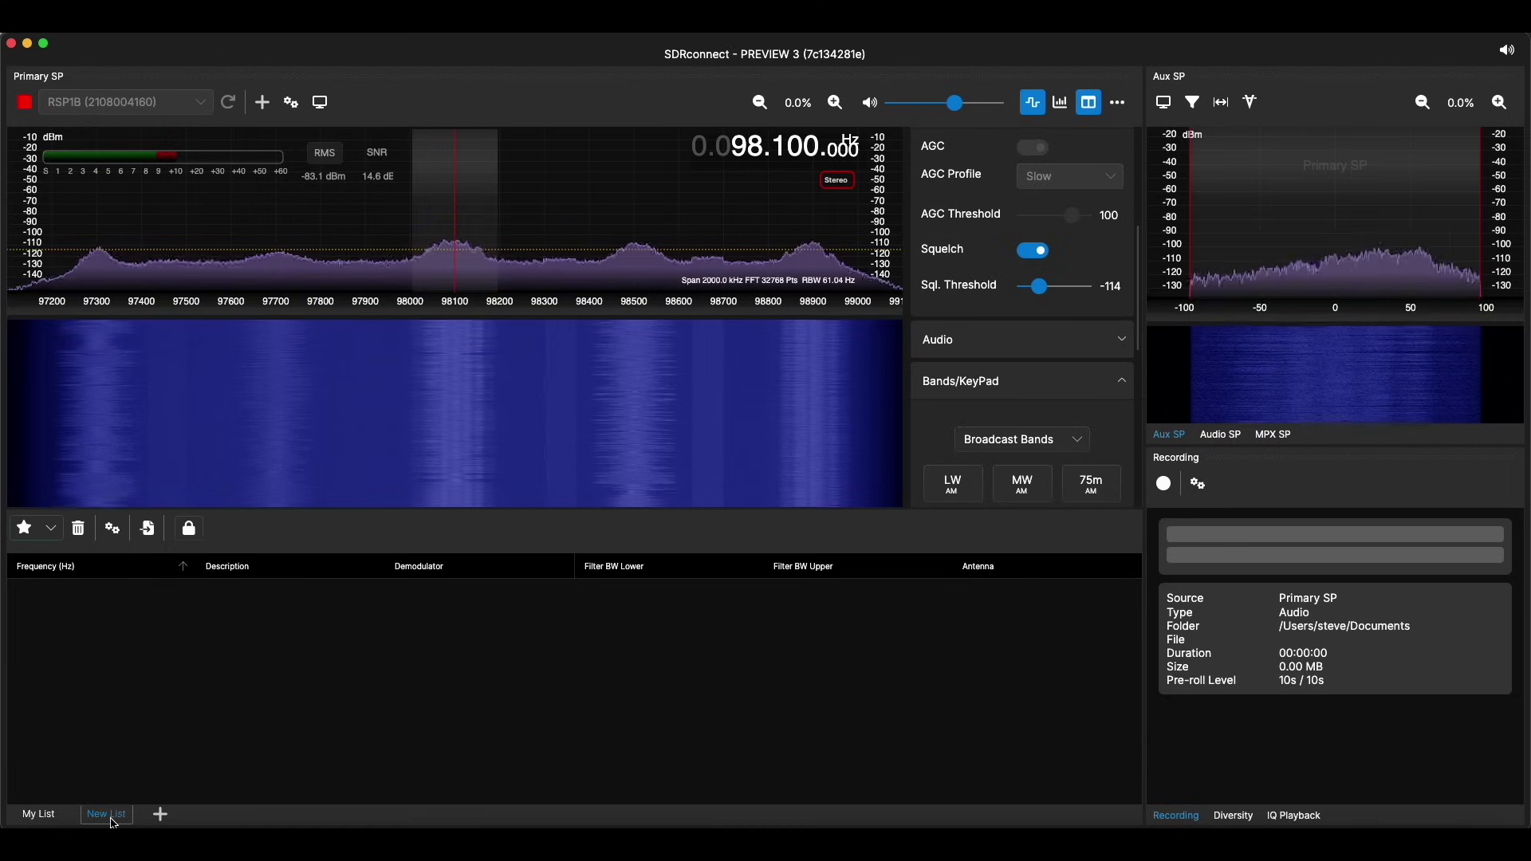
double_click(113, 817)
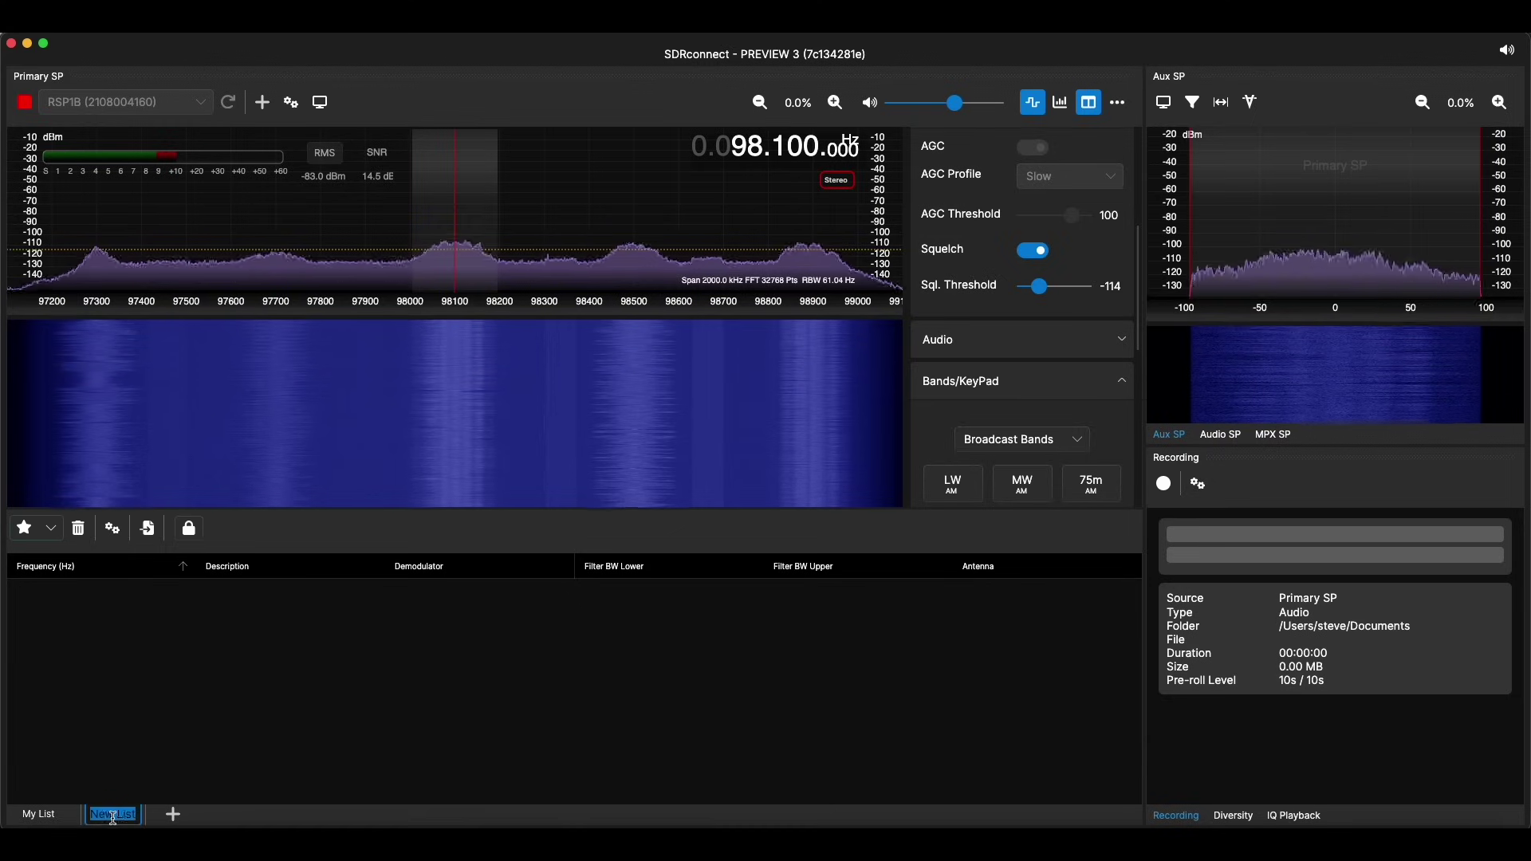
text(AM)
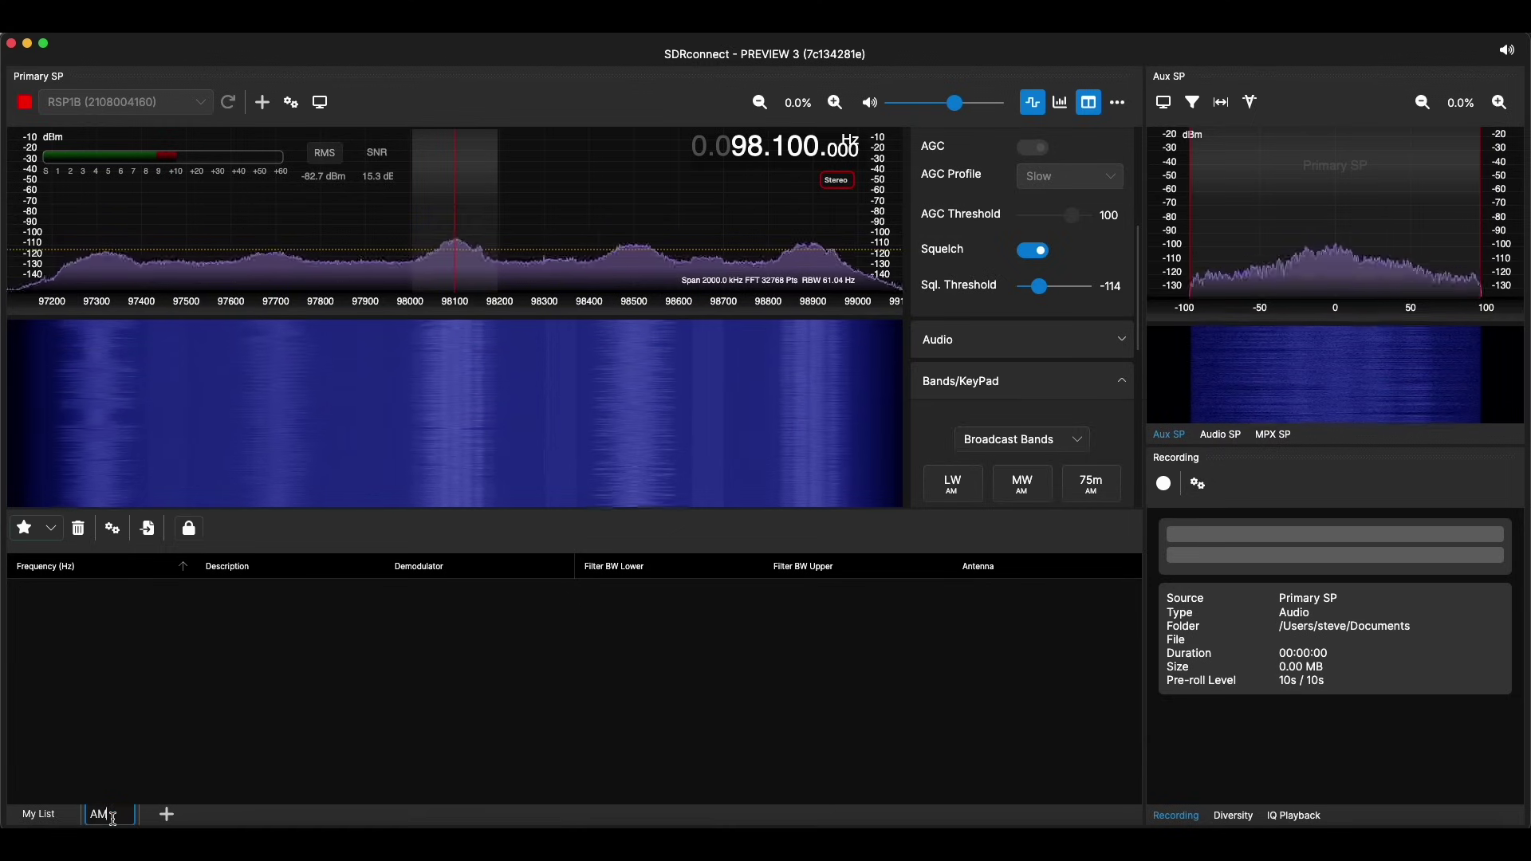
text( BC)
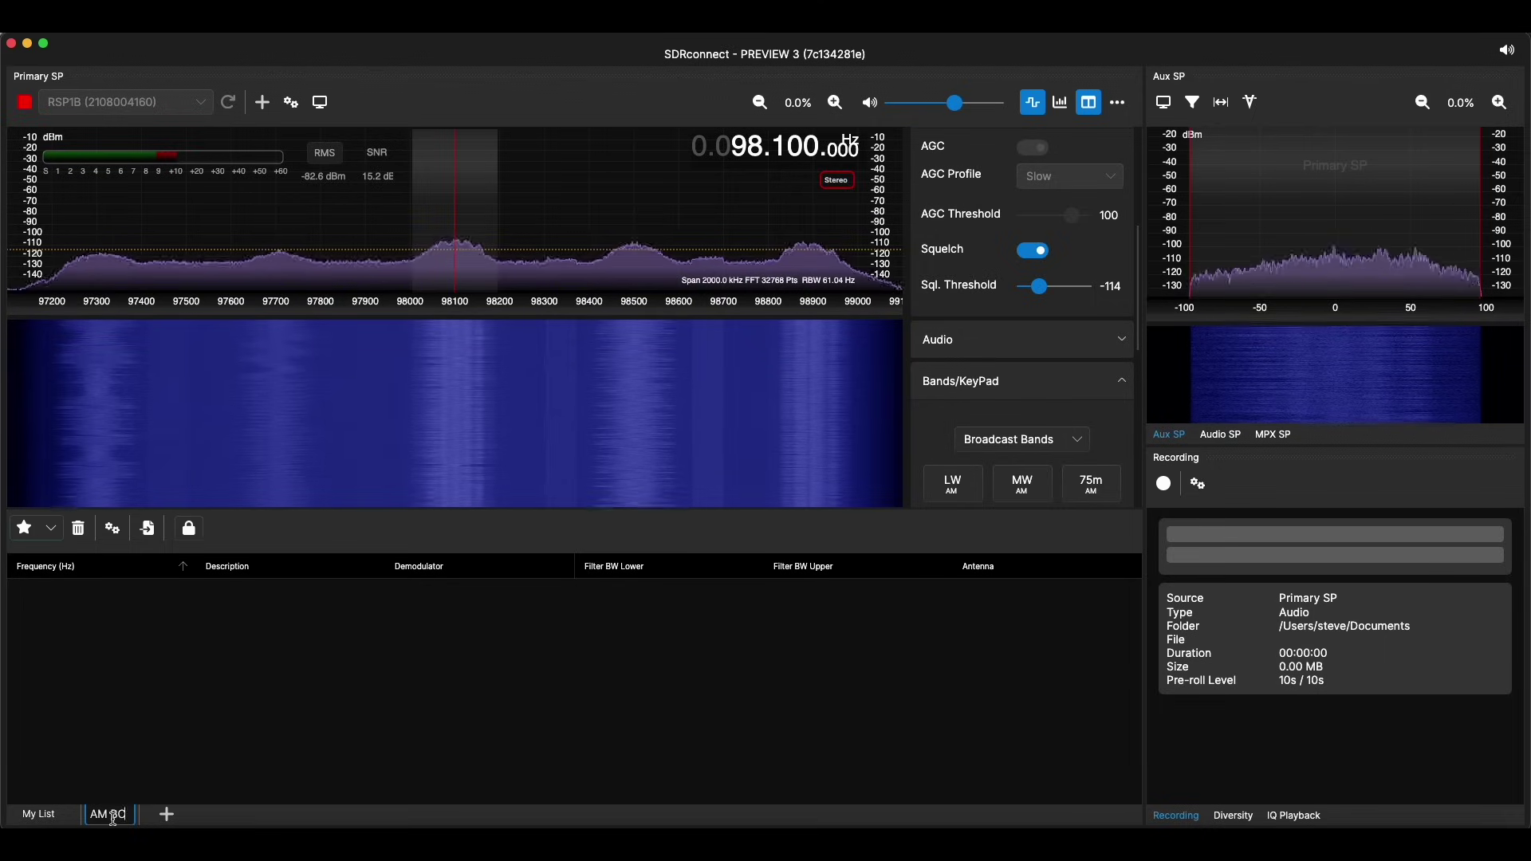
key(Return)
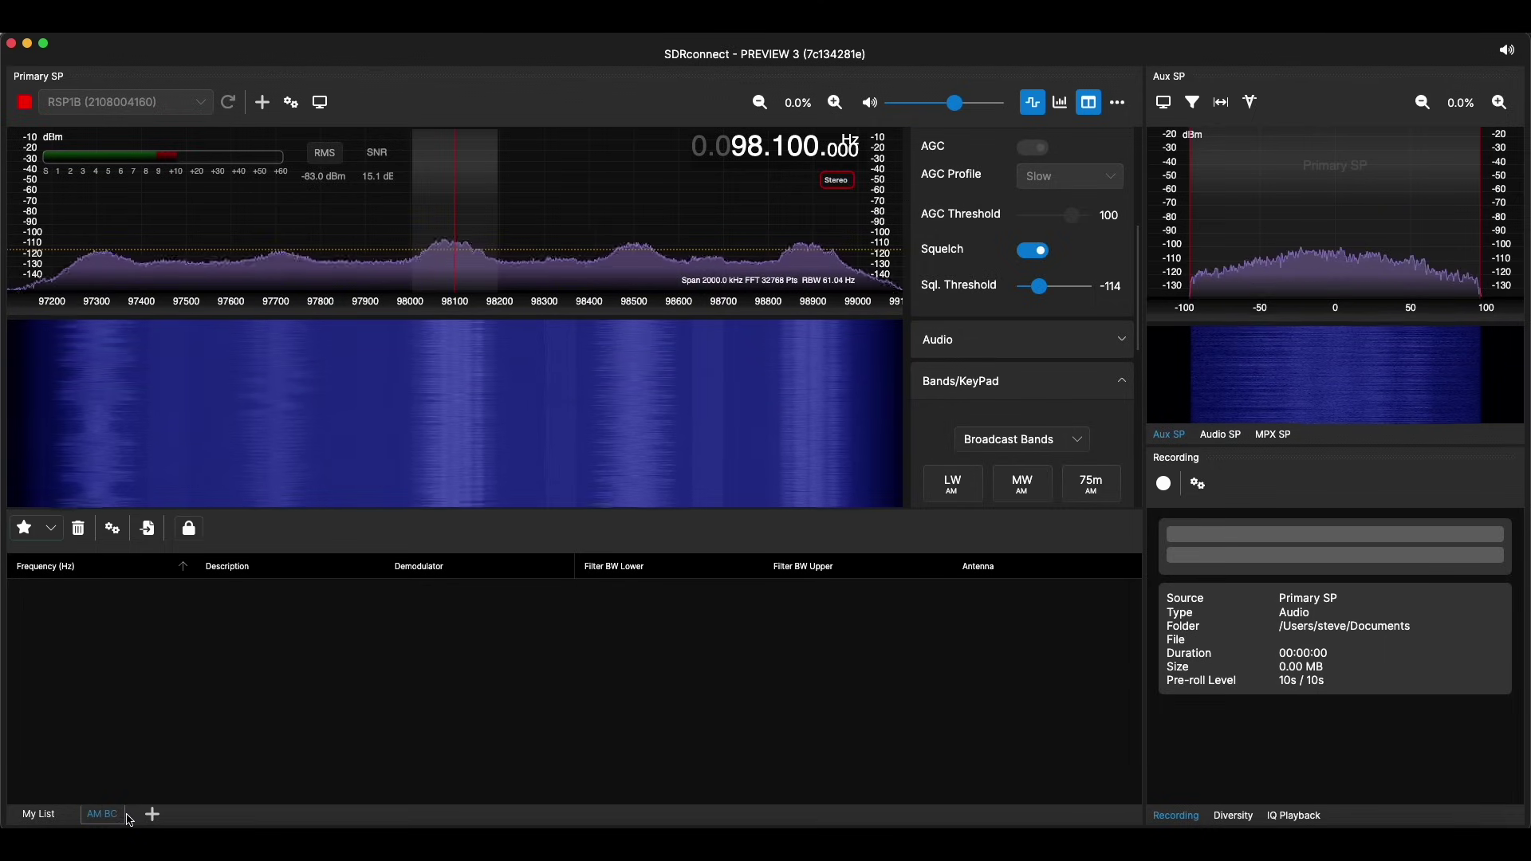
Step: Add a third, empty memory list and name it "FM BC"
click(151, 814)
double_click(163, 814)
text(FM BC)
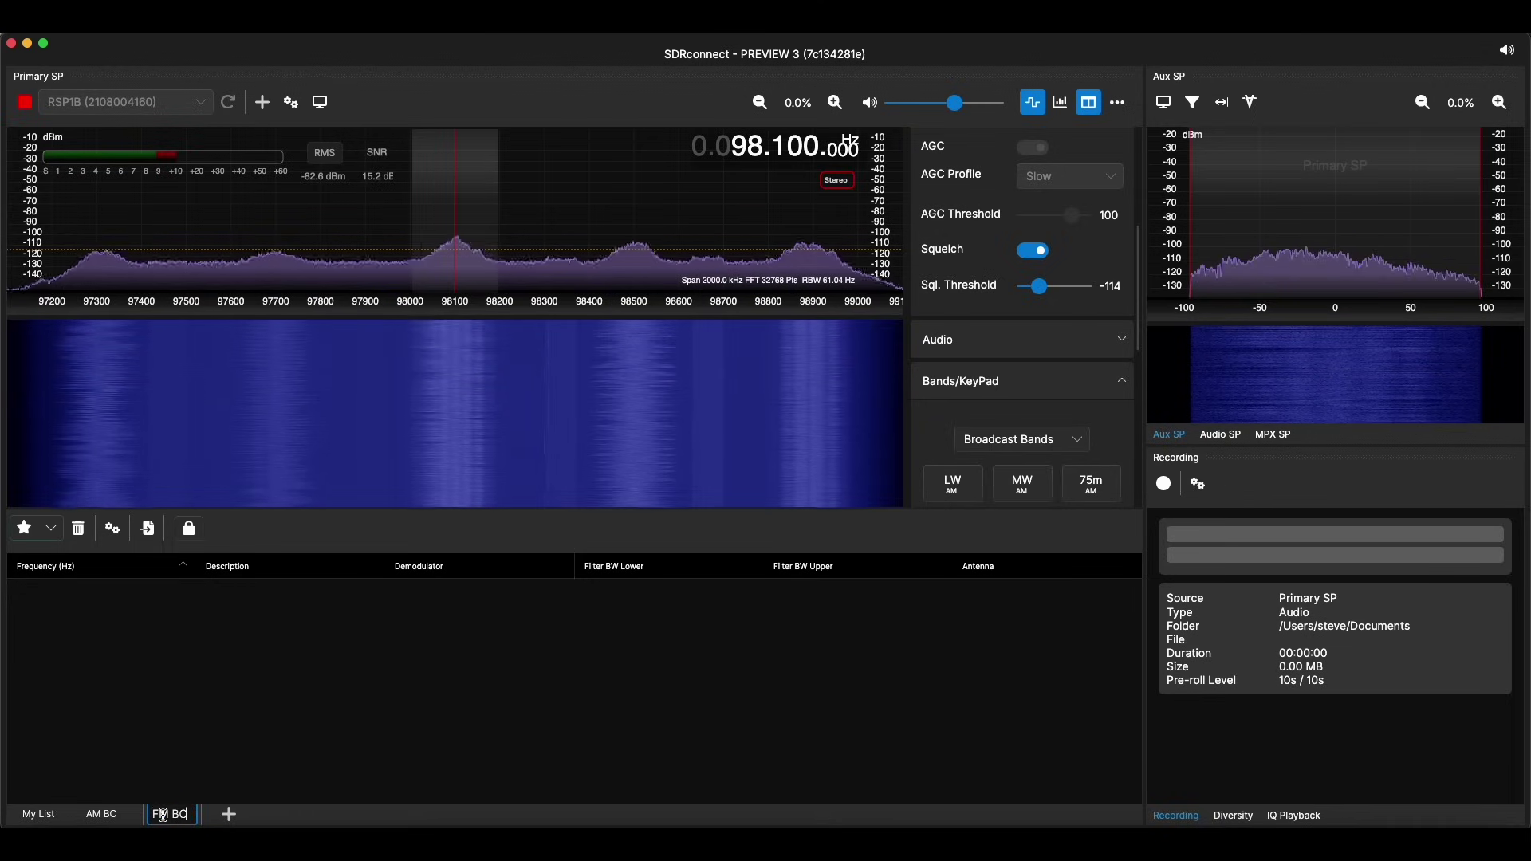
key(Return)
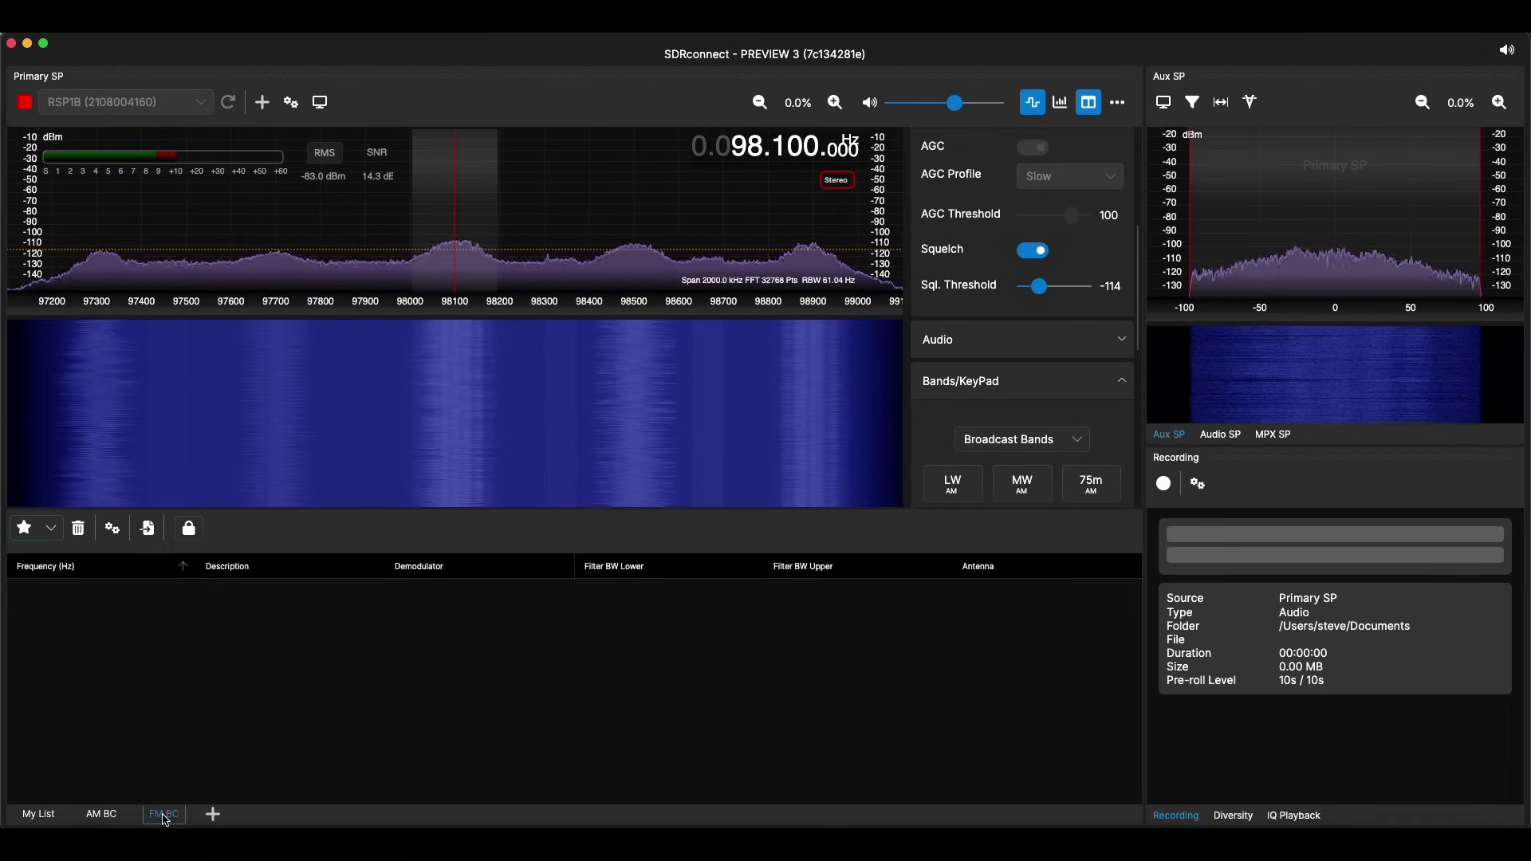
Step: Move the 96.9 MHz WFM entry from My List to the FM BC list
click(42, 813)
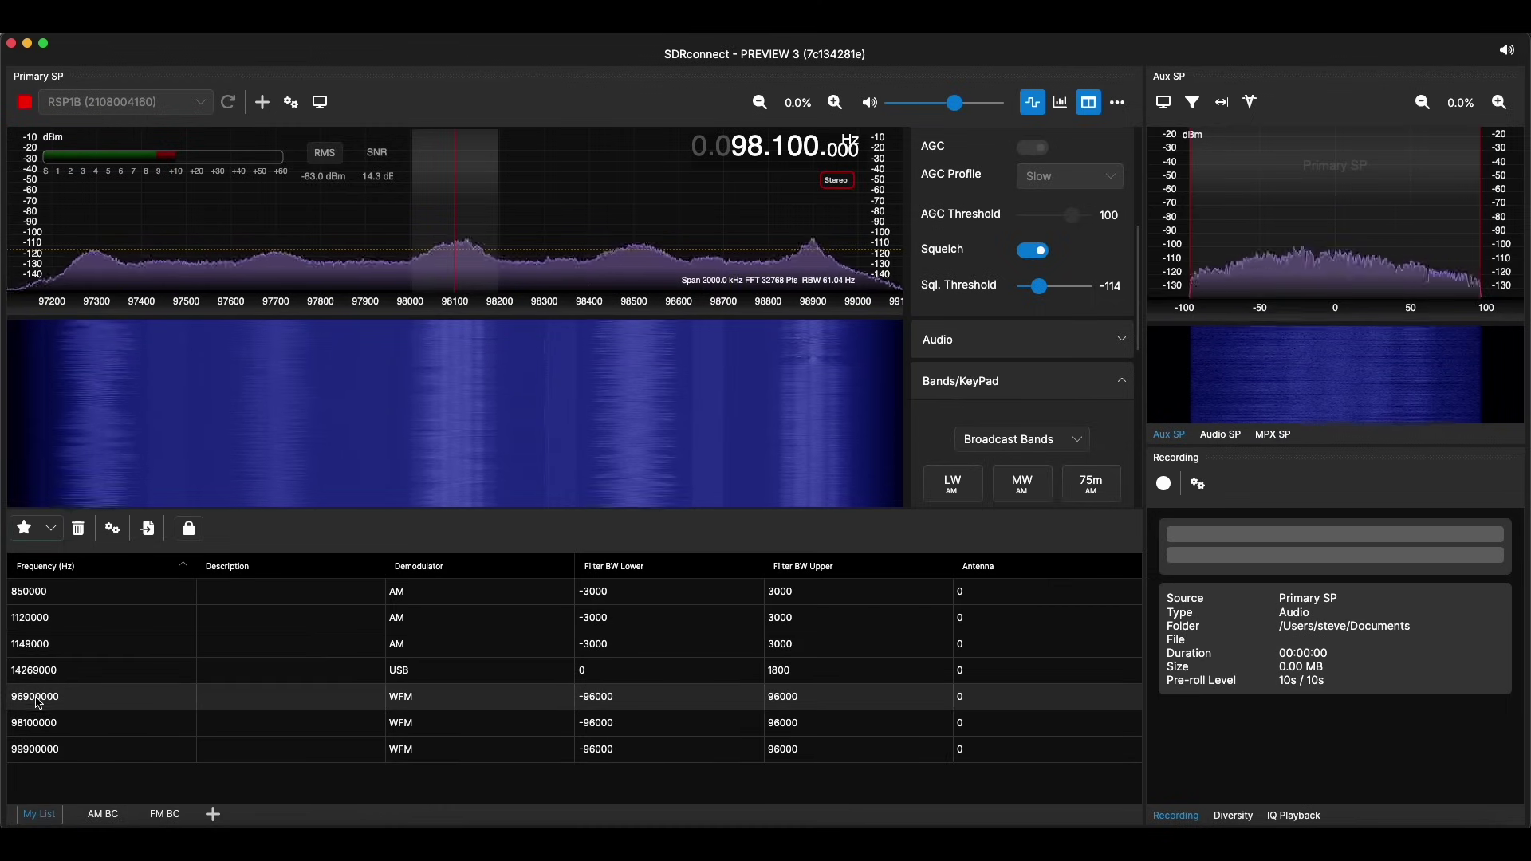
click(39, 703)
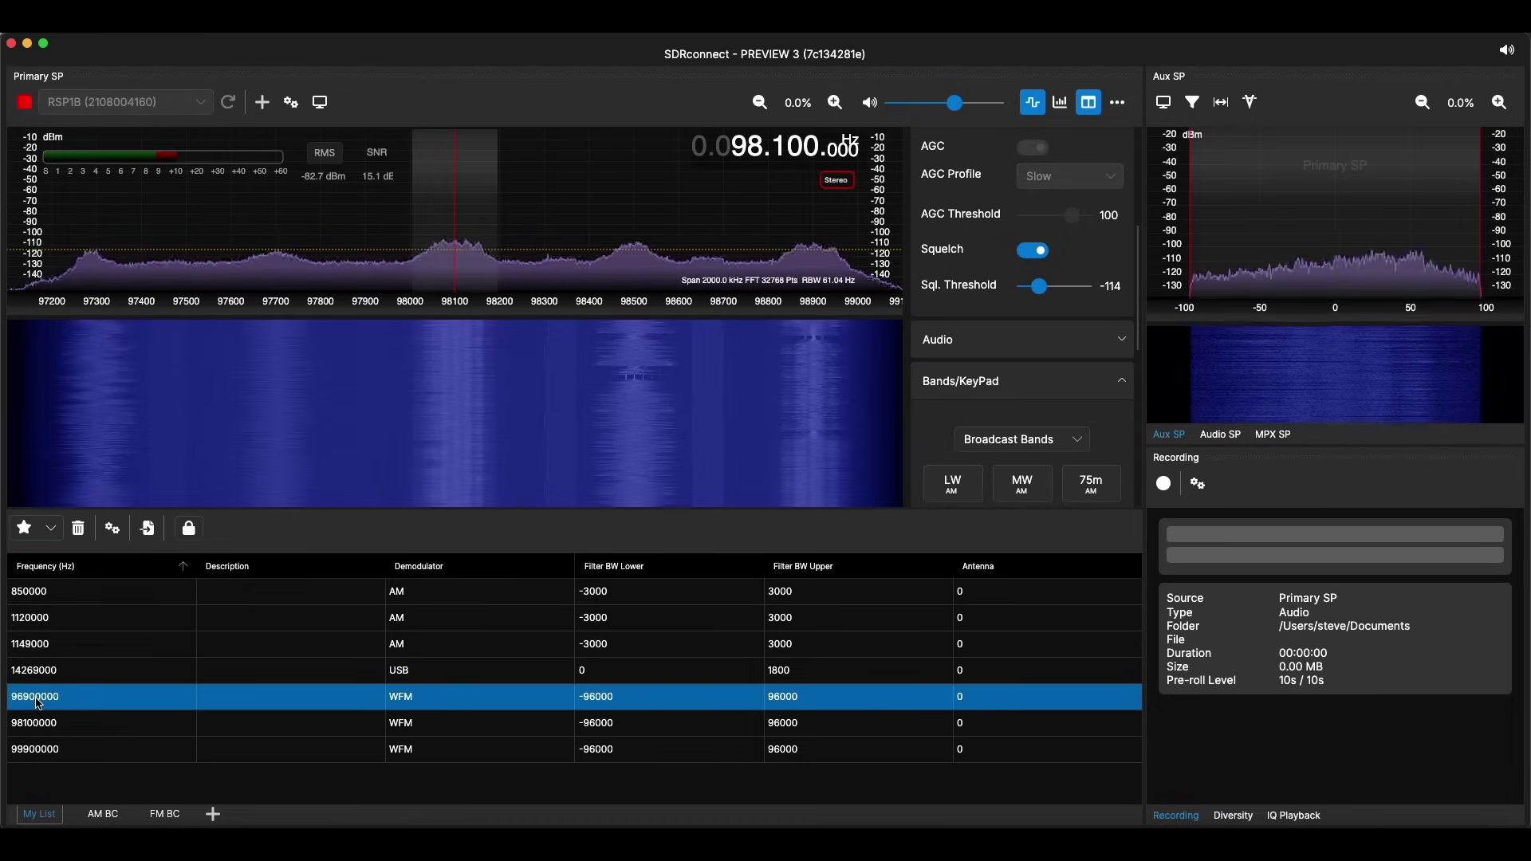
key(Delete)
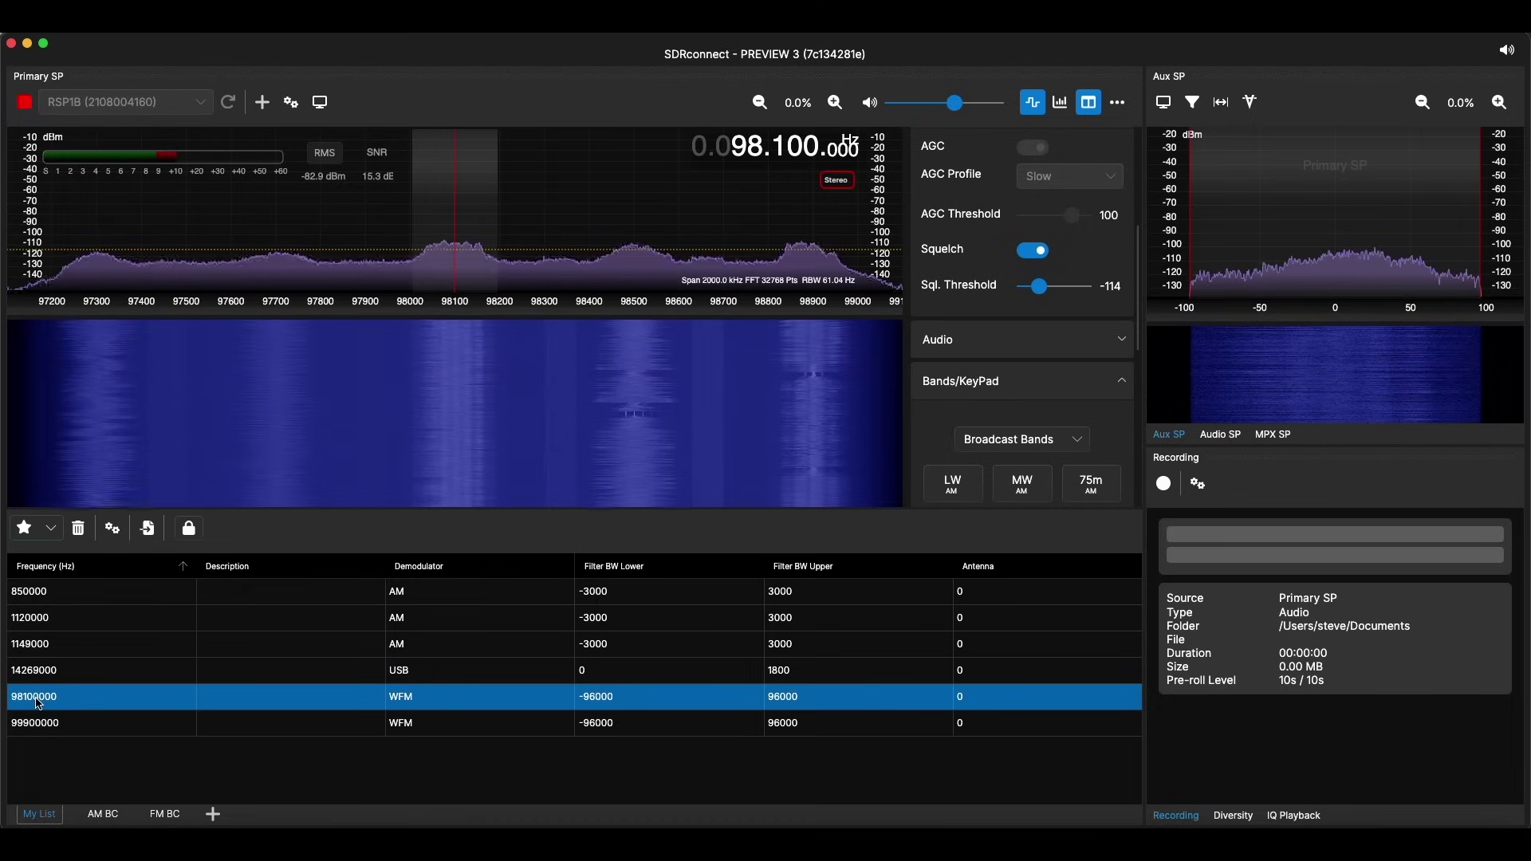
click(155, 817)
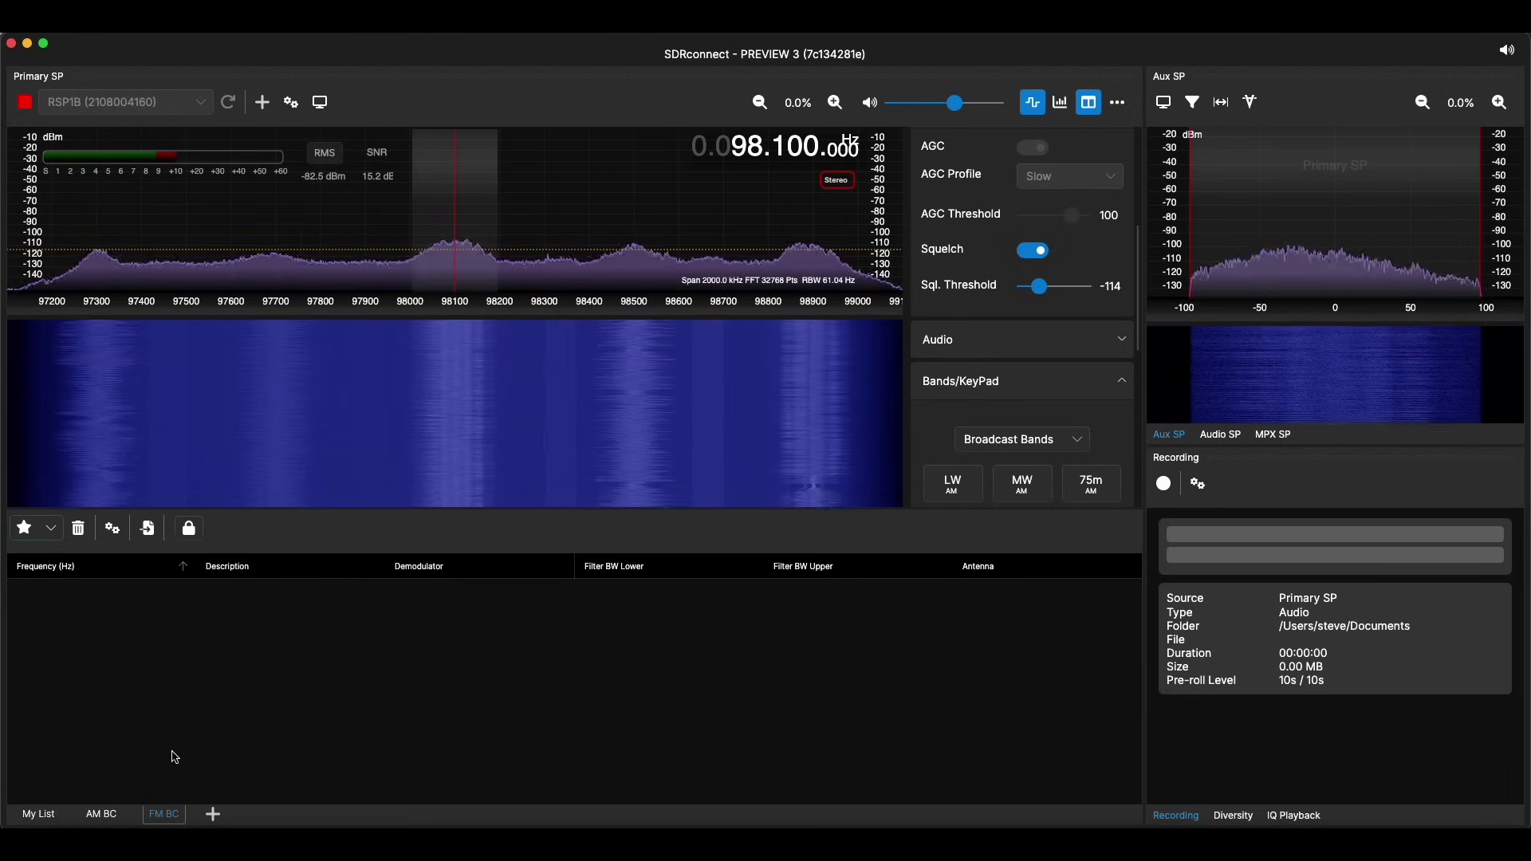
key(cmd+v)
Step: Move the 98.1 MHz WFM entry from My List to the FM BC list
click(38, 814)
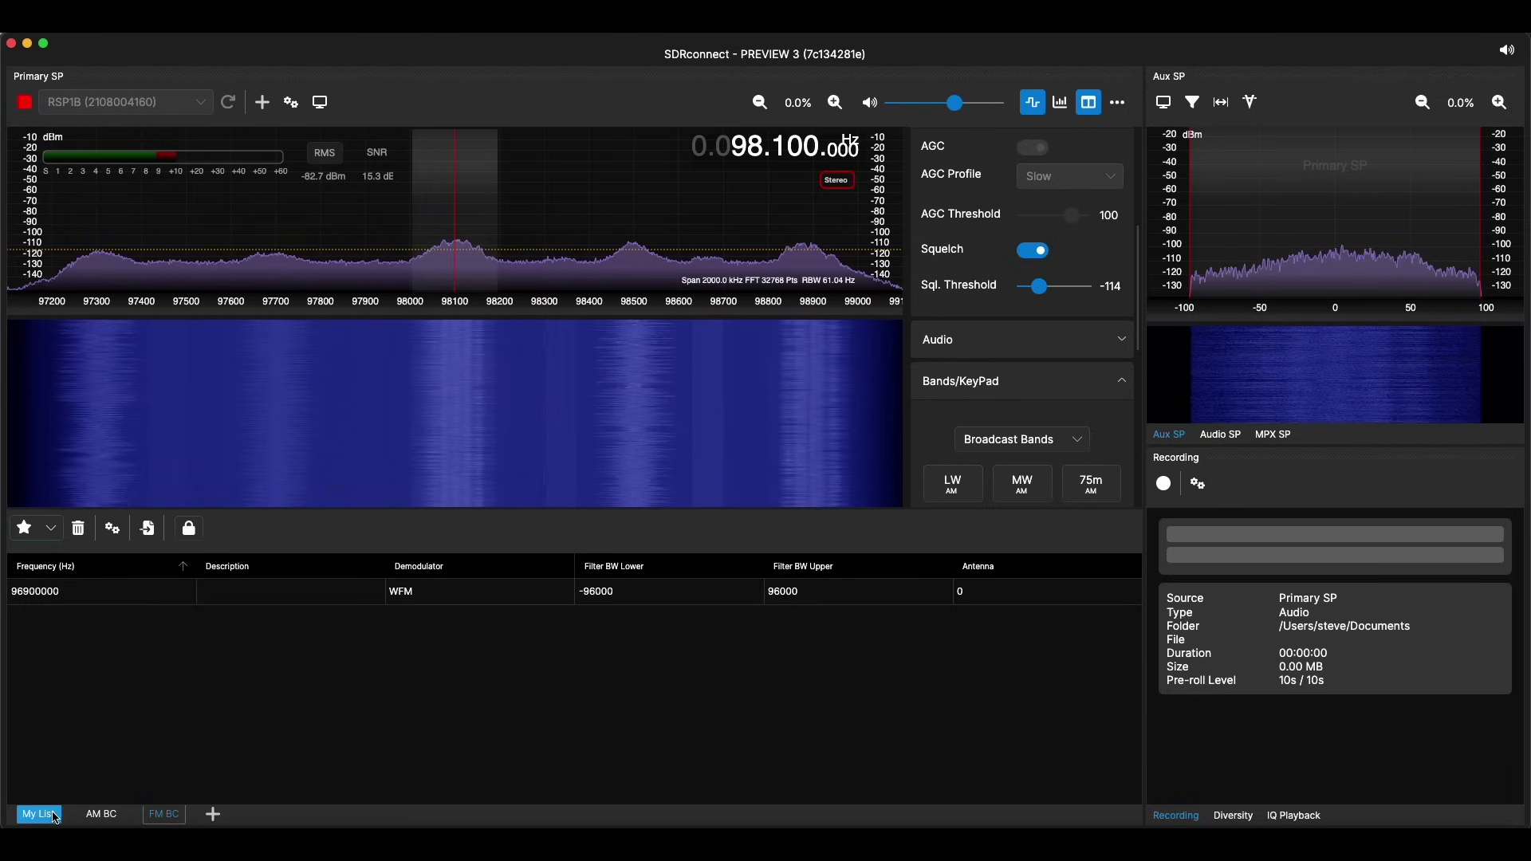
click(43, 700)
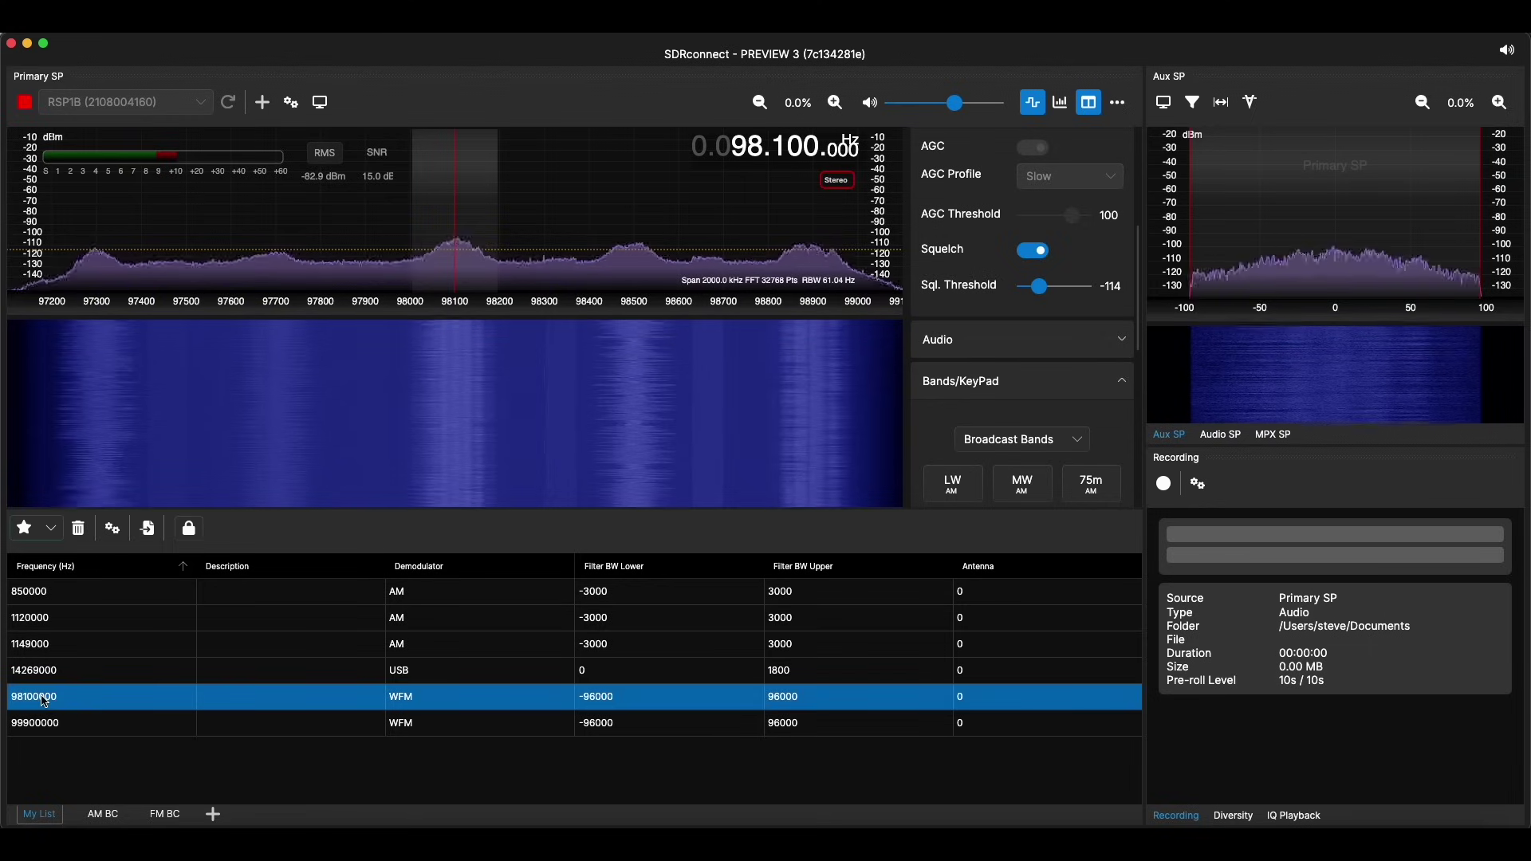
key(cmd+x)
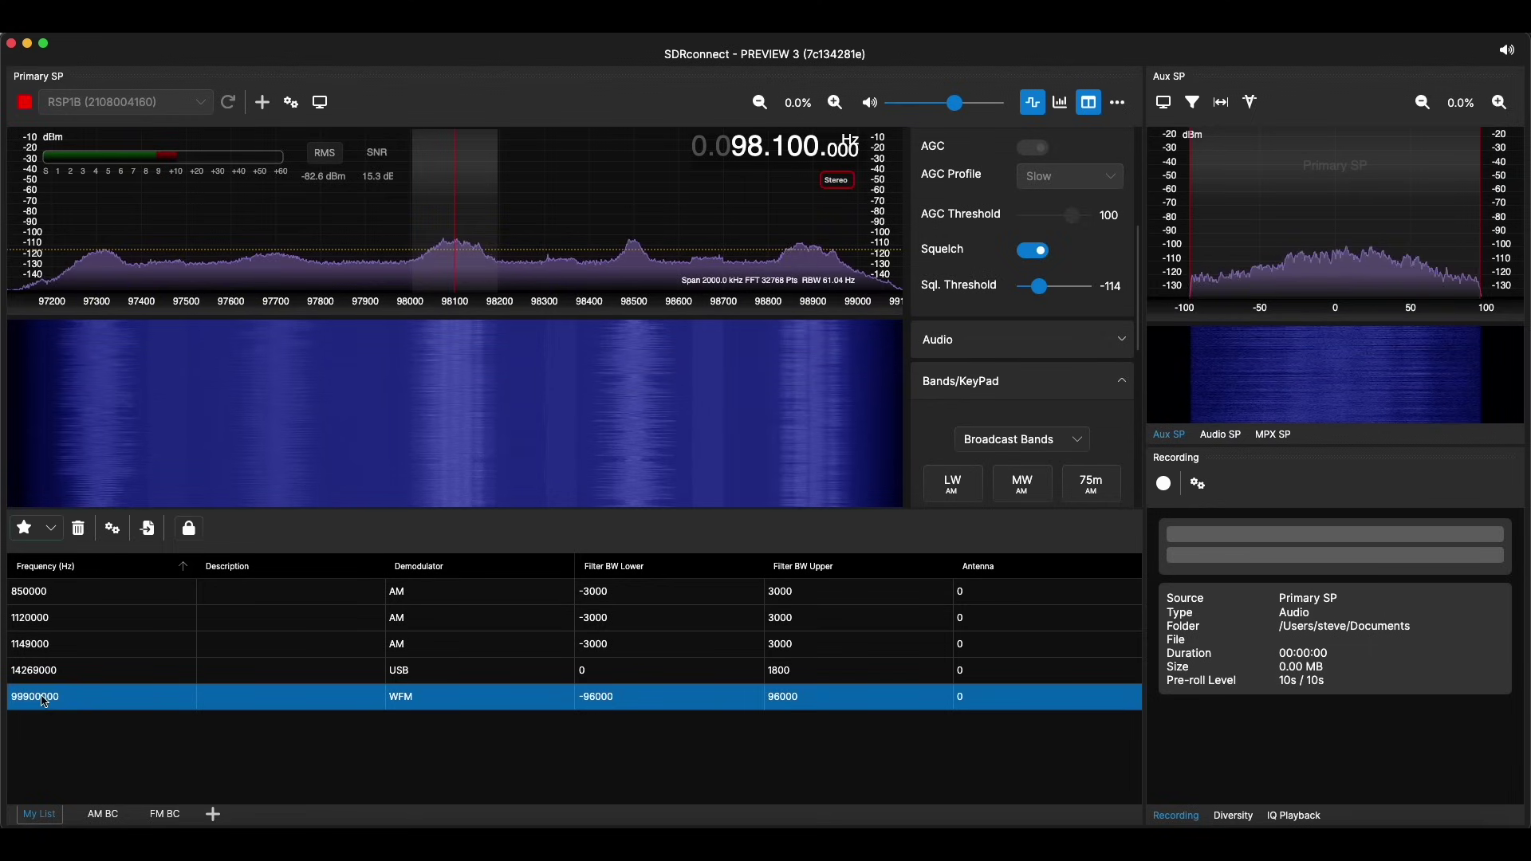
click(154, 819)
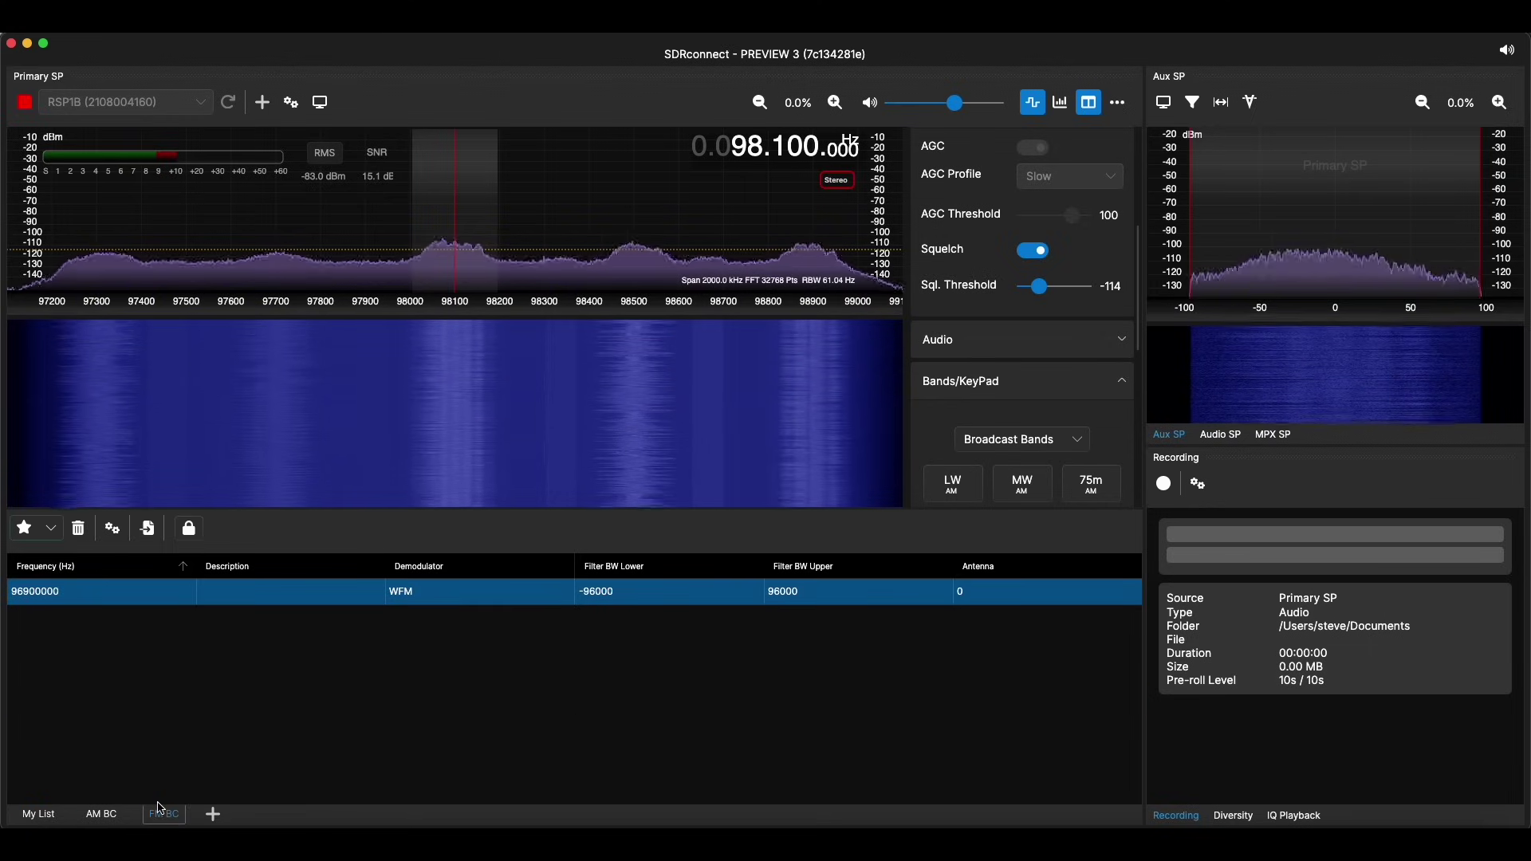
key(super+v)
Step: Move the 99.9 MHz WFM entry from My List to the FM BC list
click(40, 814)
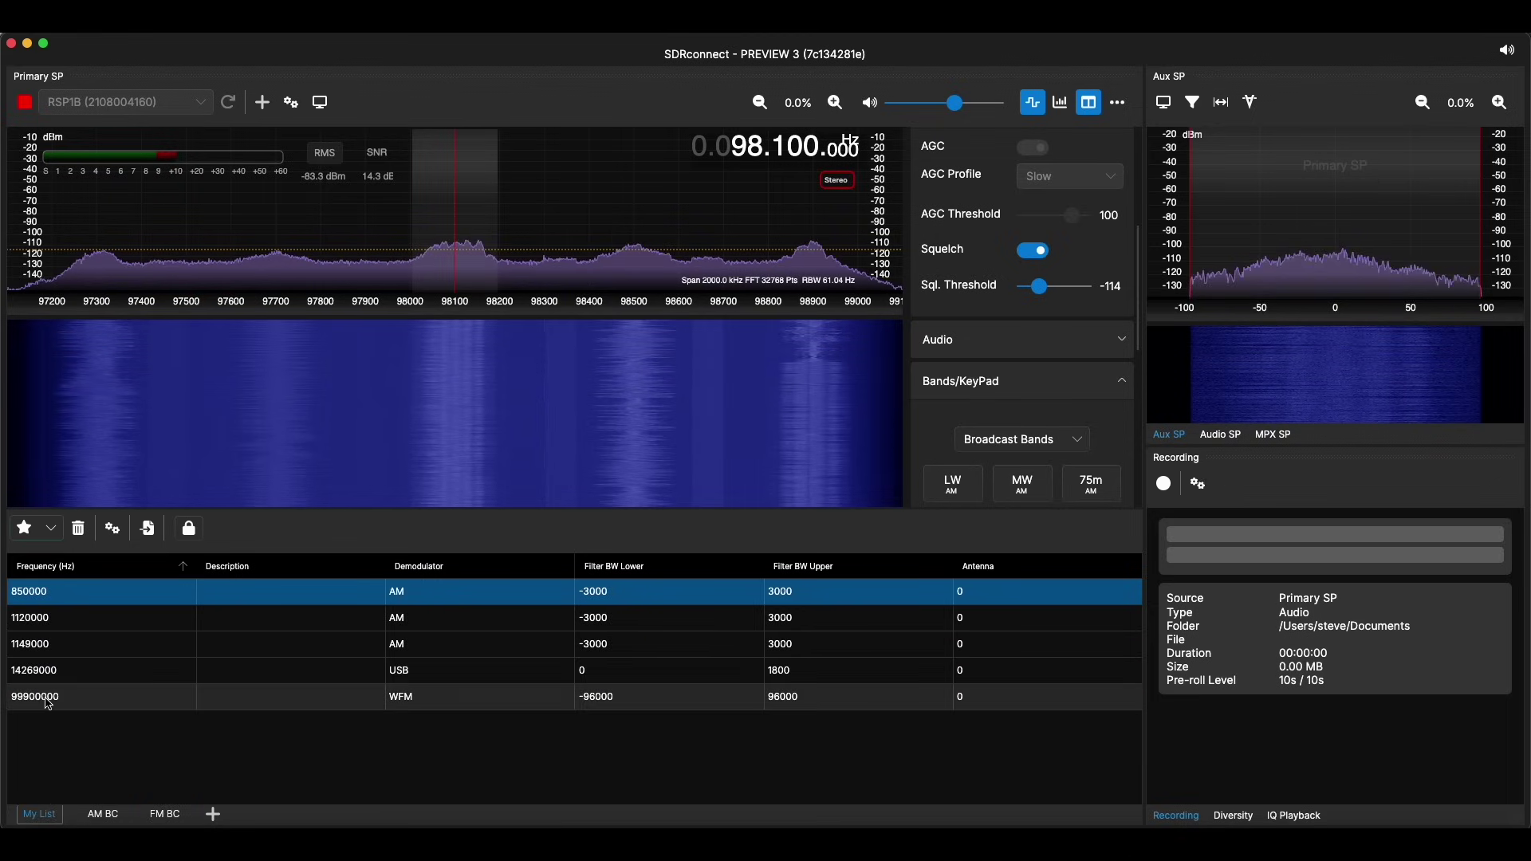
click(48, 704)
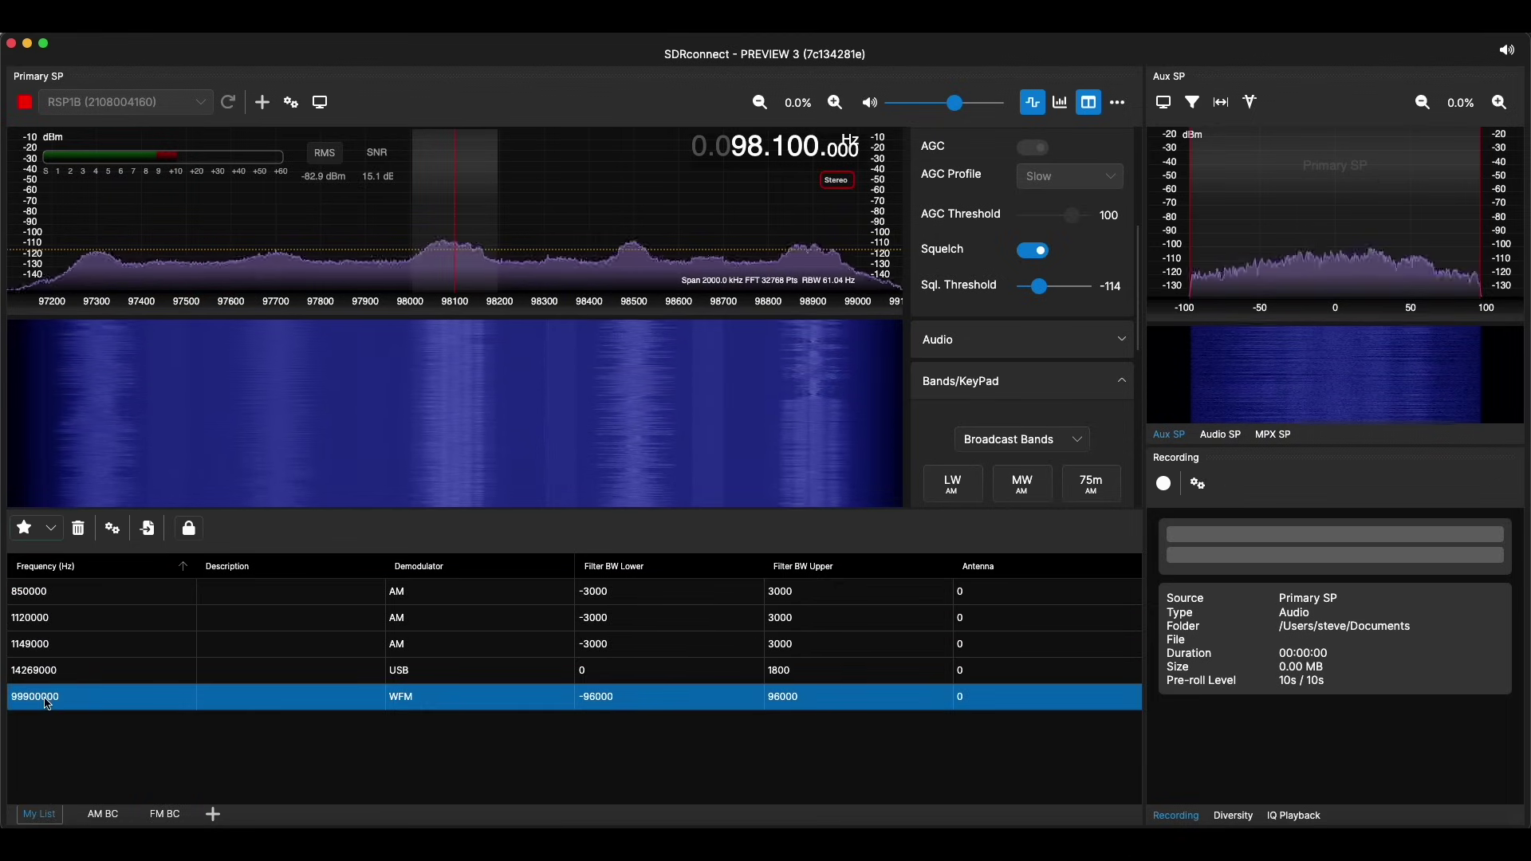
key(super+x)
click(164, 814)
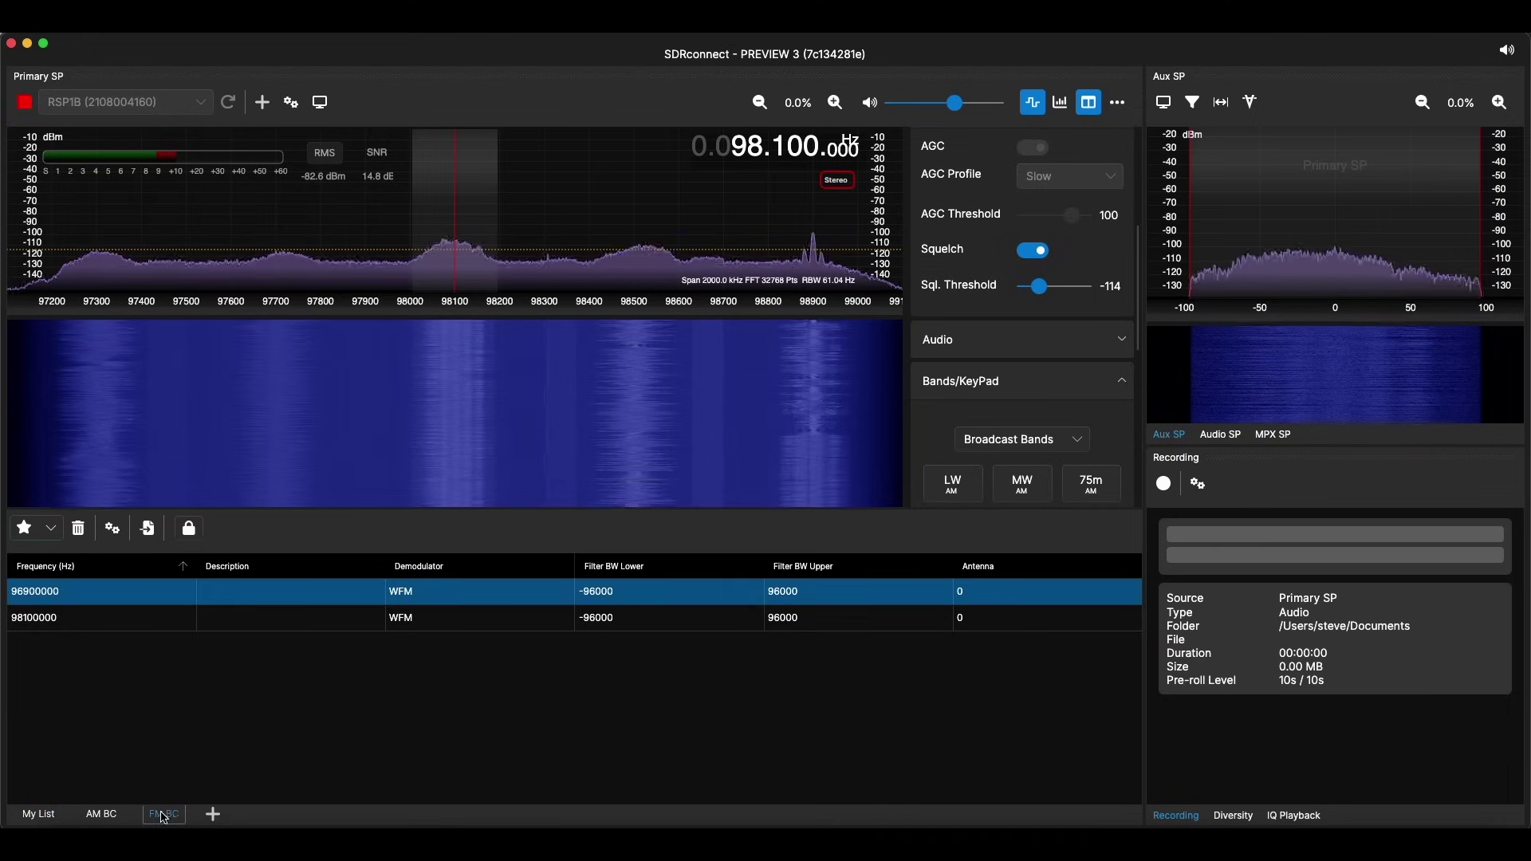
key(super+v)
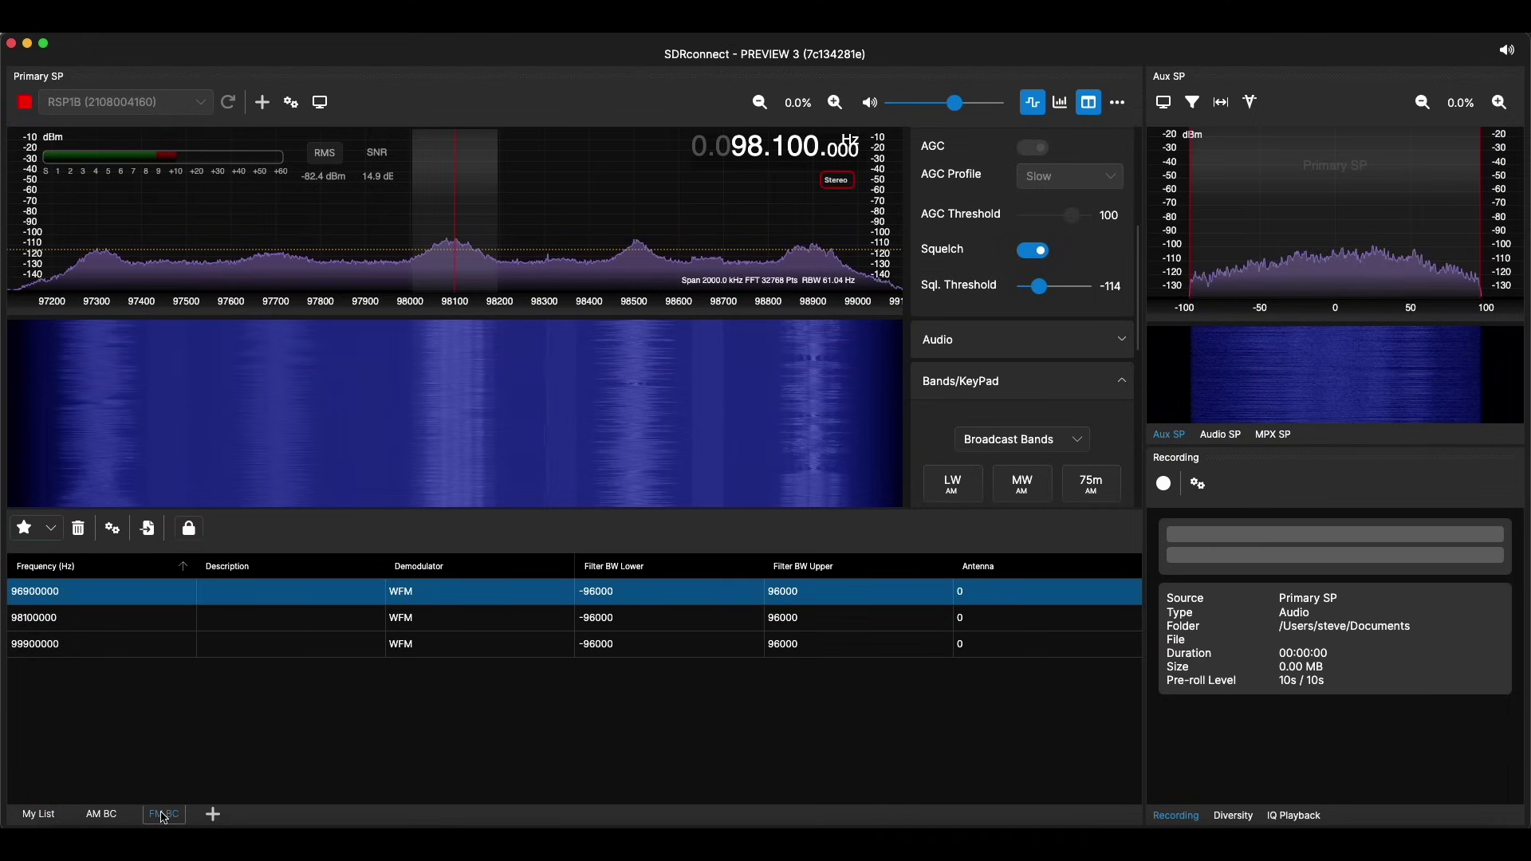
Step: Move the 850 kHz AM entry from My List to the AM BC list and return to My List
click(42, 818)
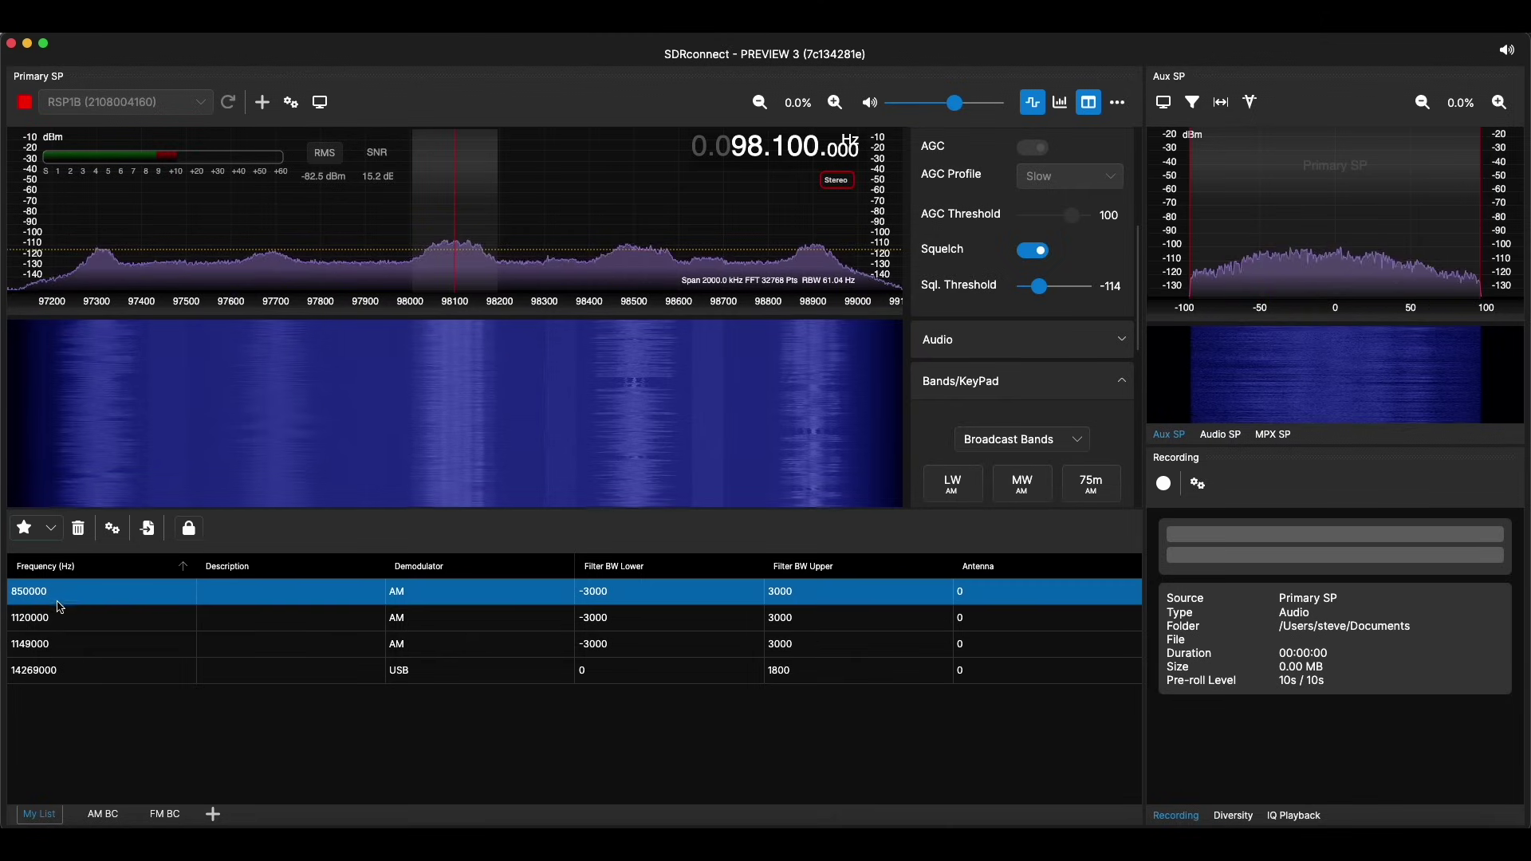
key(Delete)
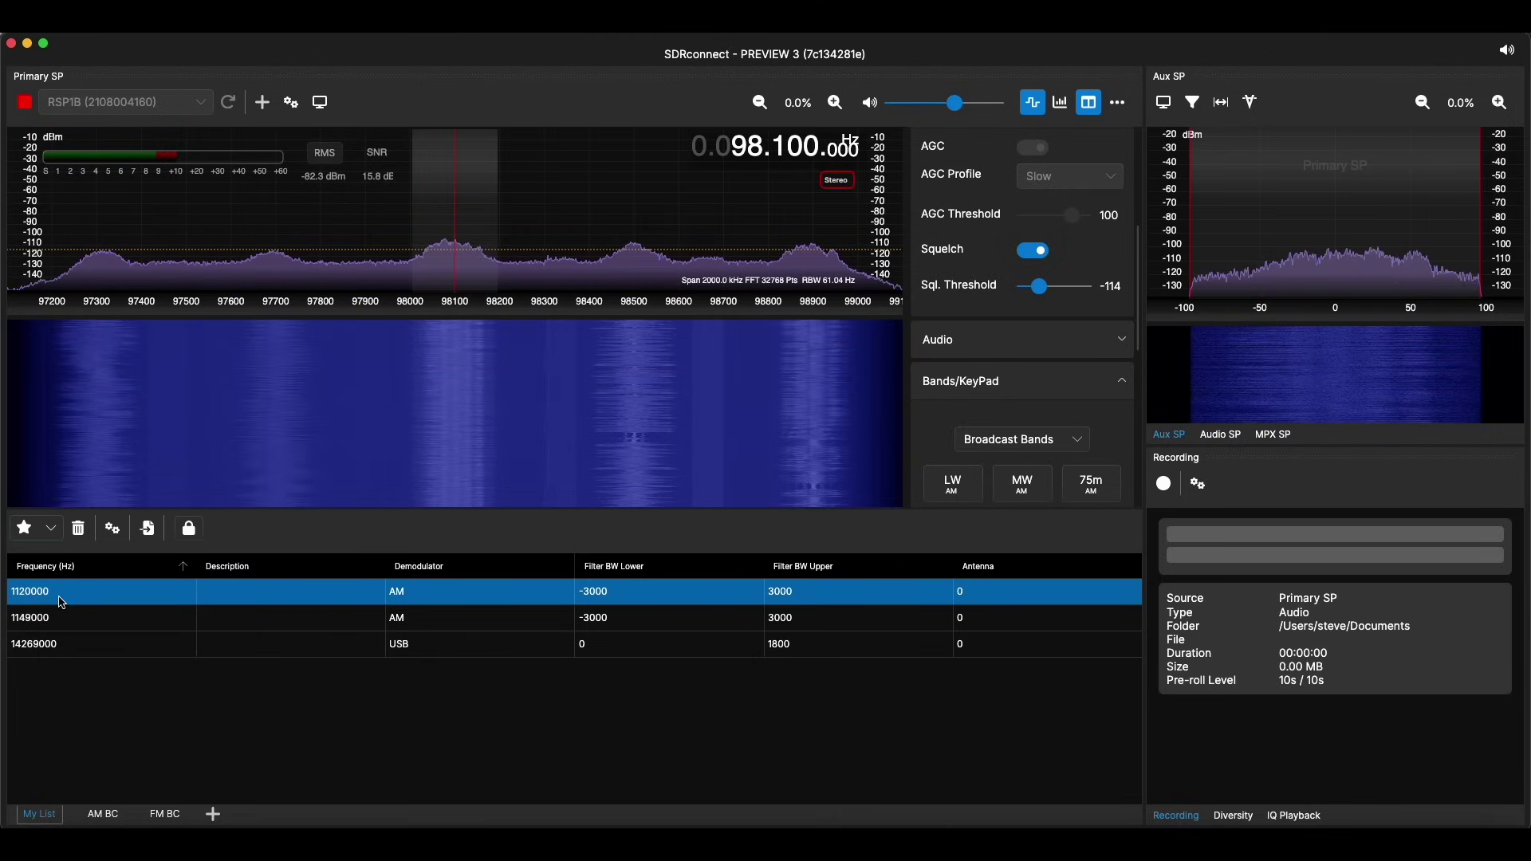
click(105, 818)
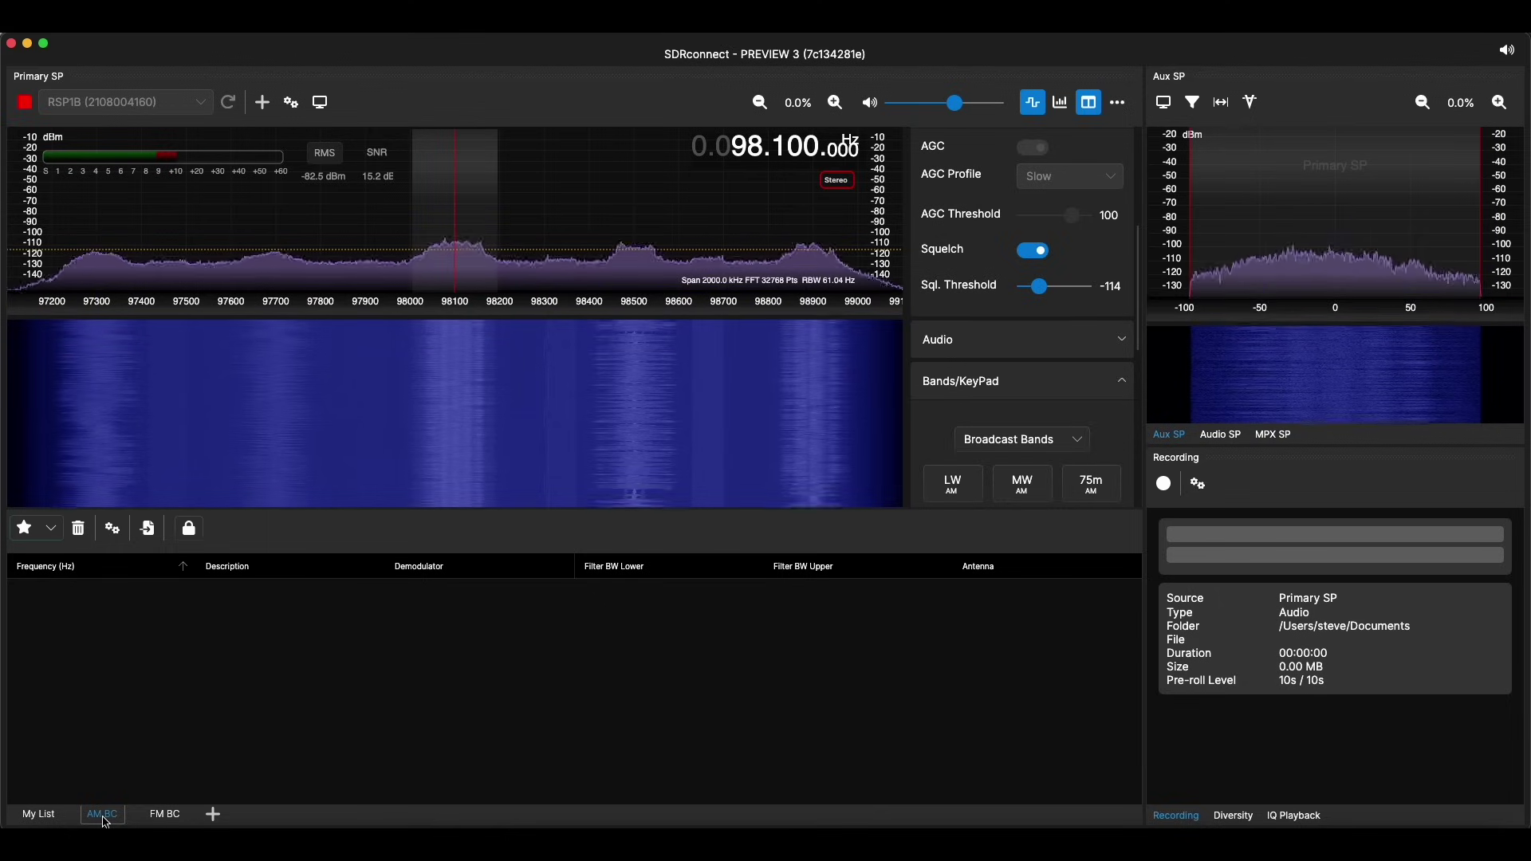
key(super+v)
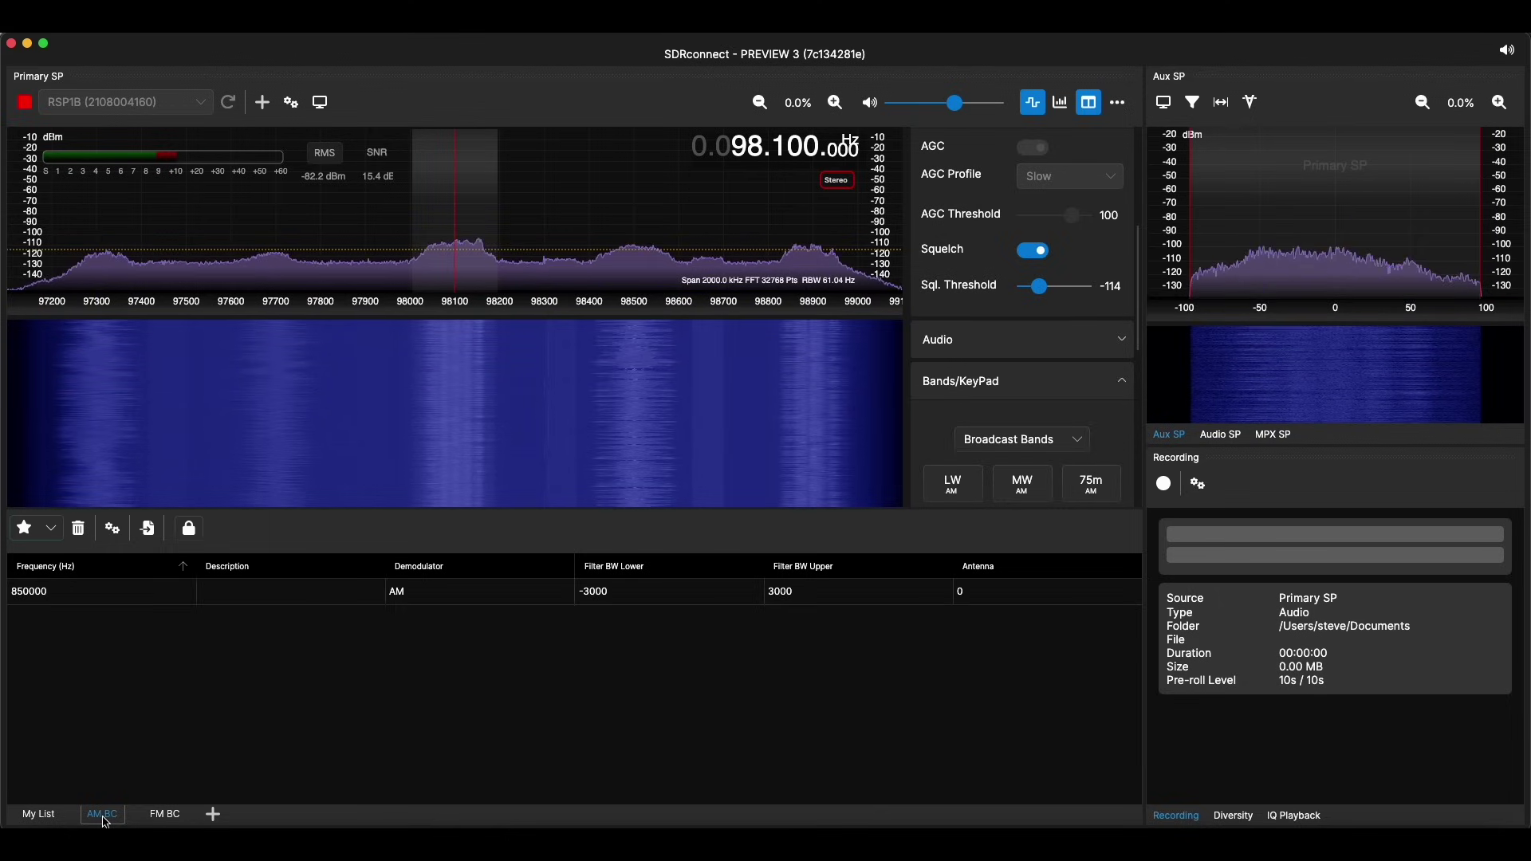
click(42, 817)
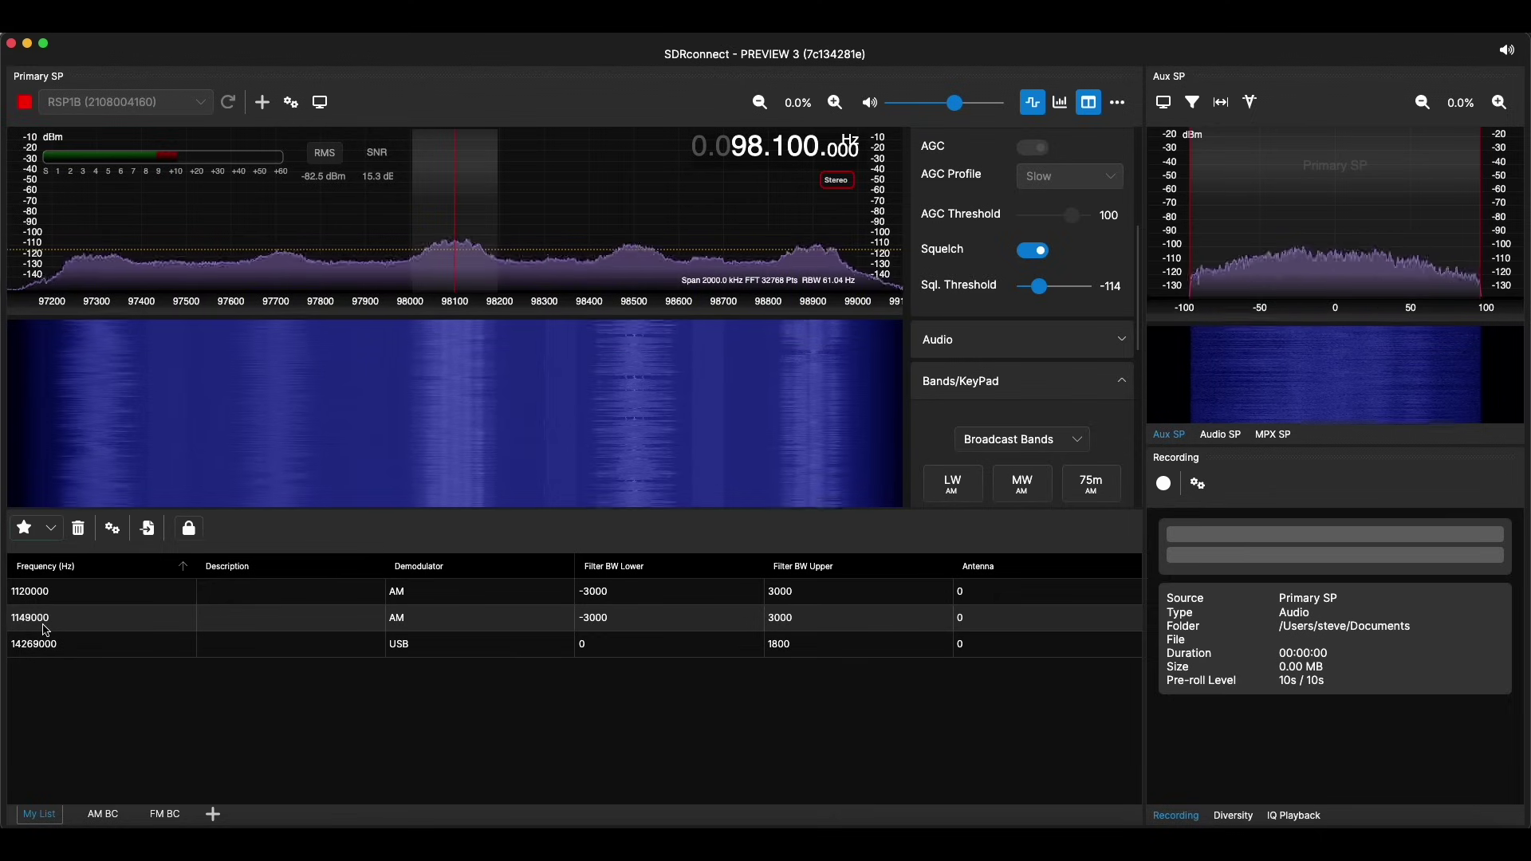
Step: Move the 1149 kHz AM entry from My List to the AM BC list
click(45, 631)
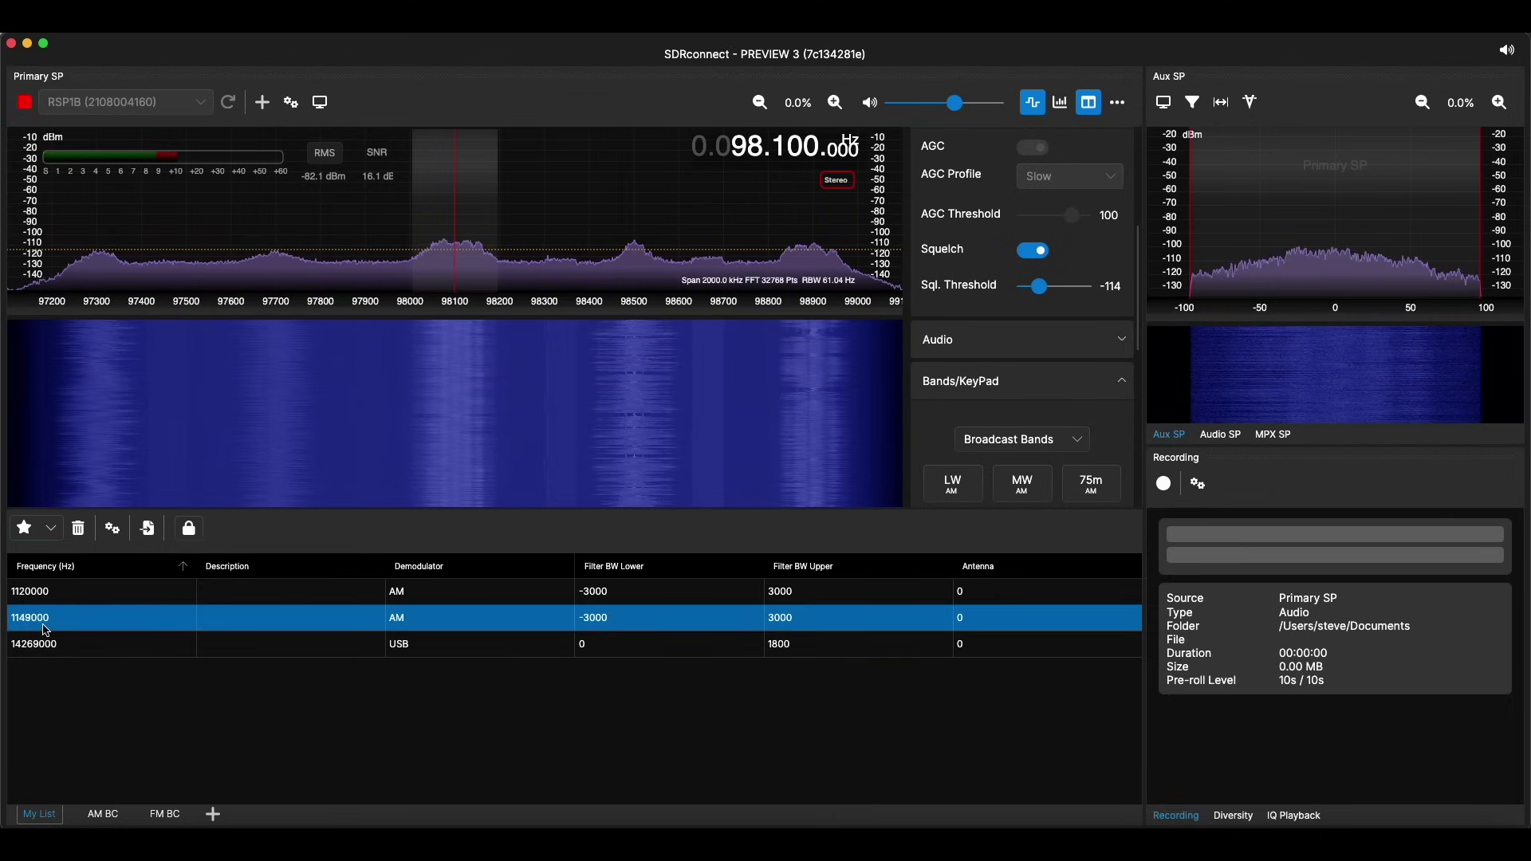
key(Delete)
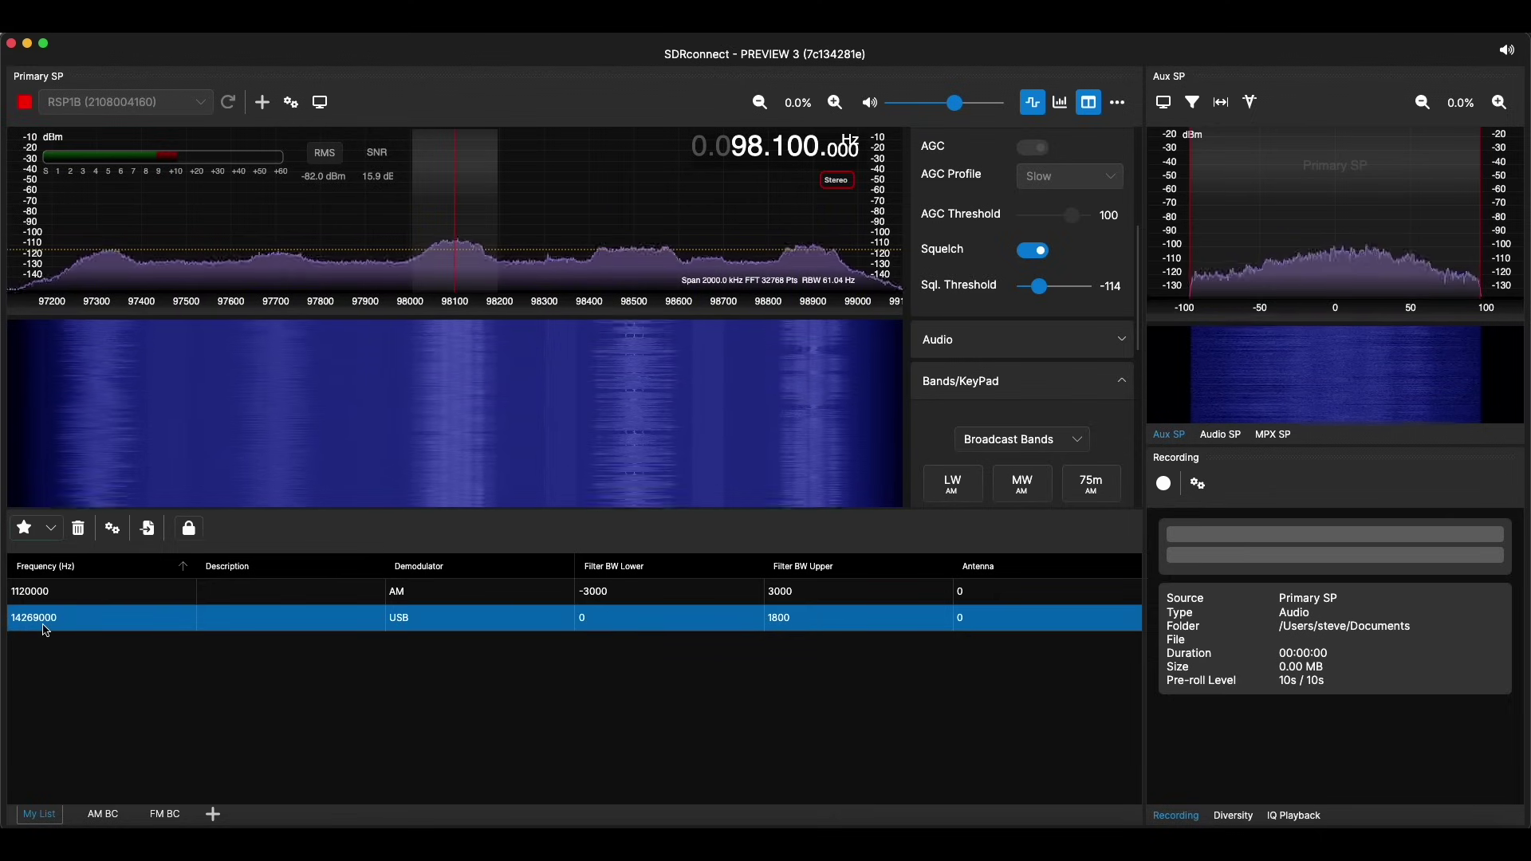
click(103, 815)
key(super+v)
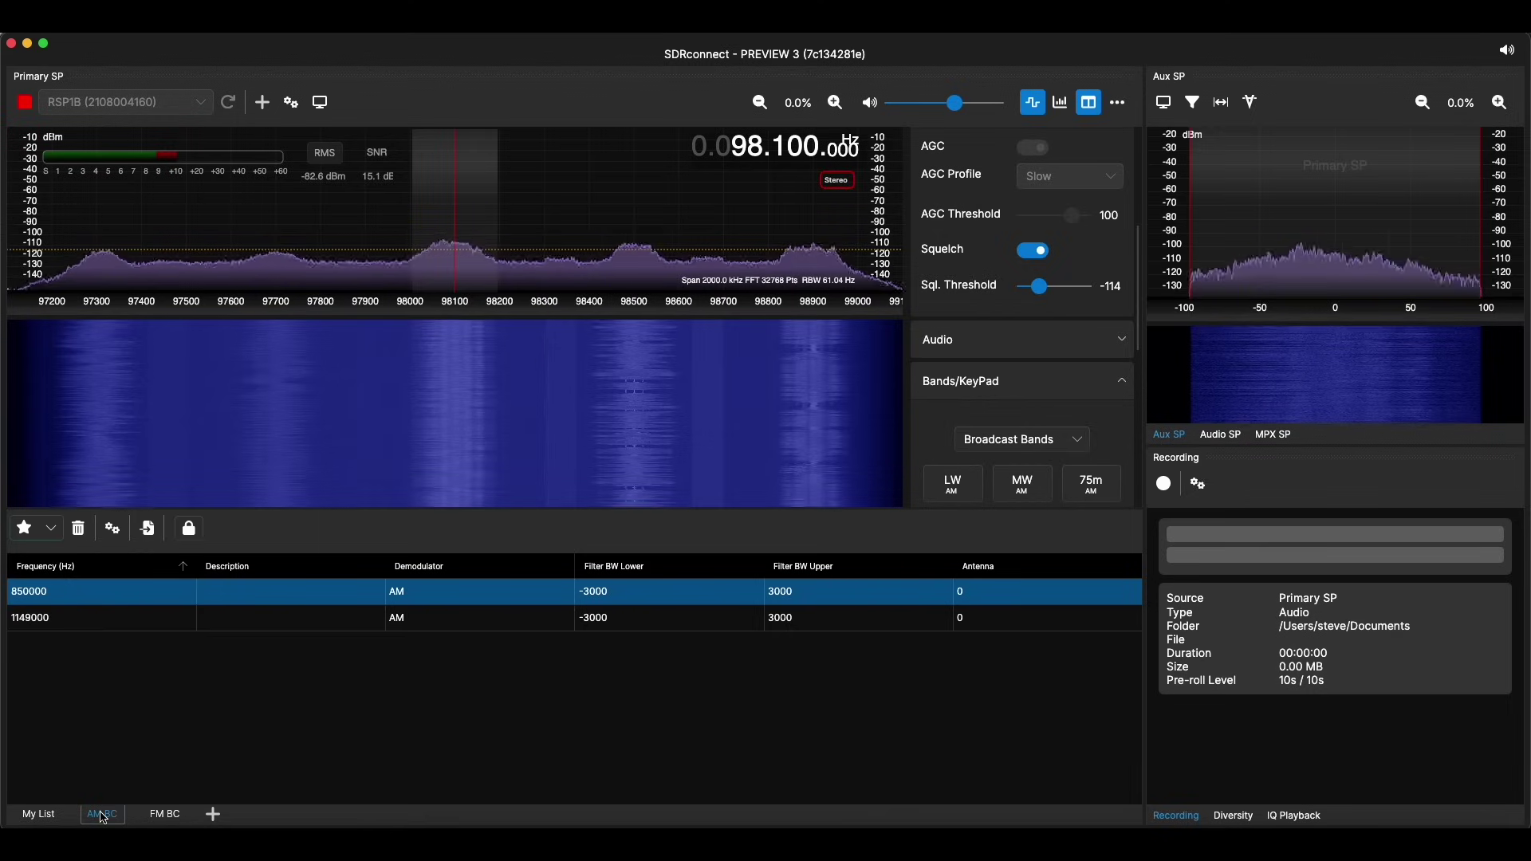
Step: Move the 1120 kHz AM entry from My List to the AM BC list and return to My List
click(39, 814)
click(39, 591)
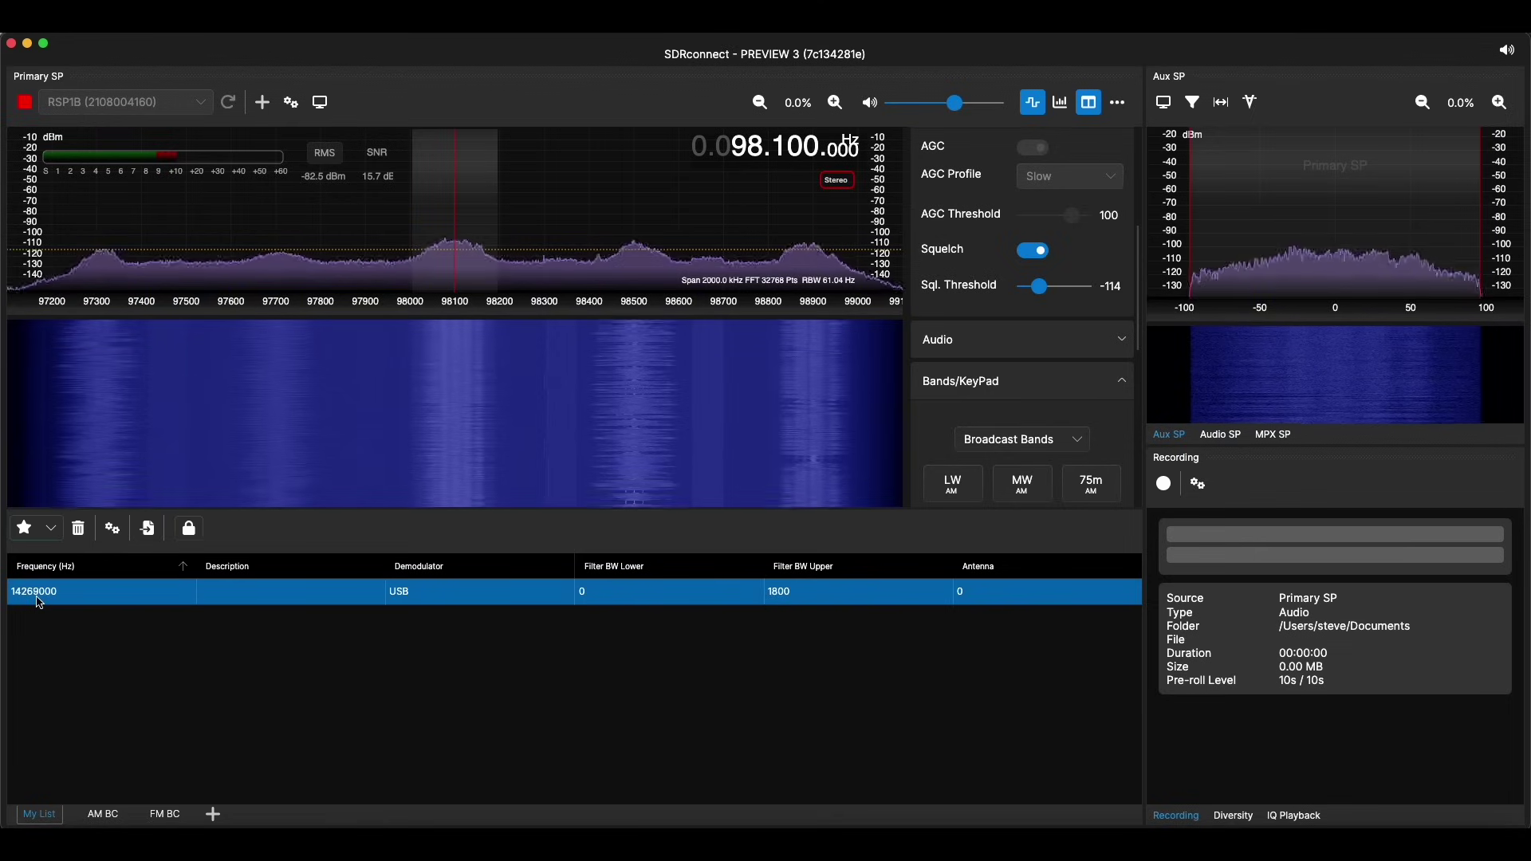
key(BackSpace)
click(113, 816)
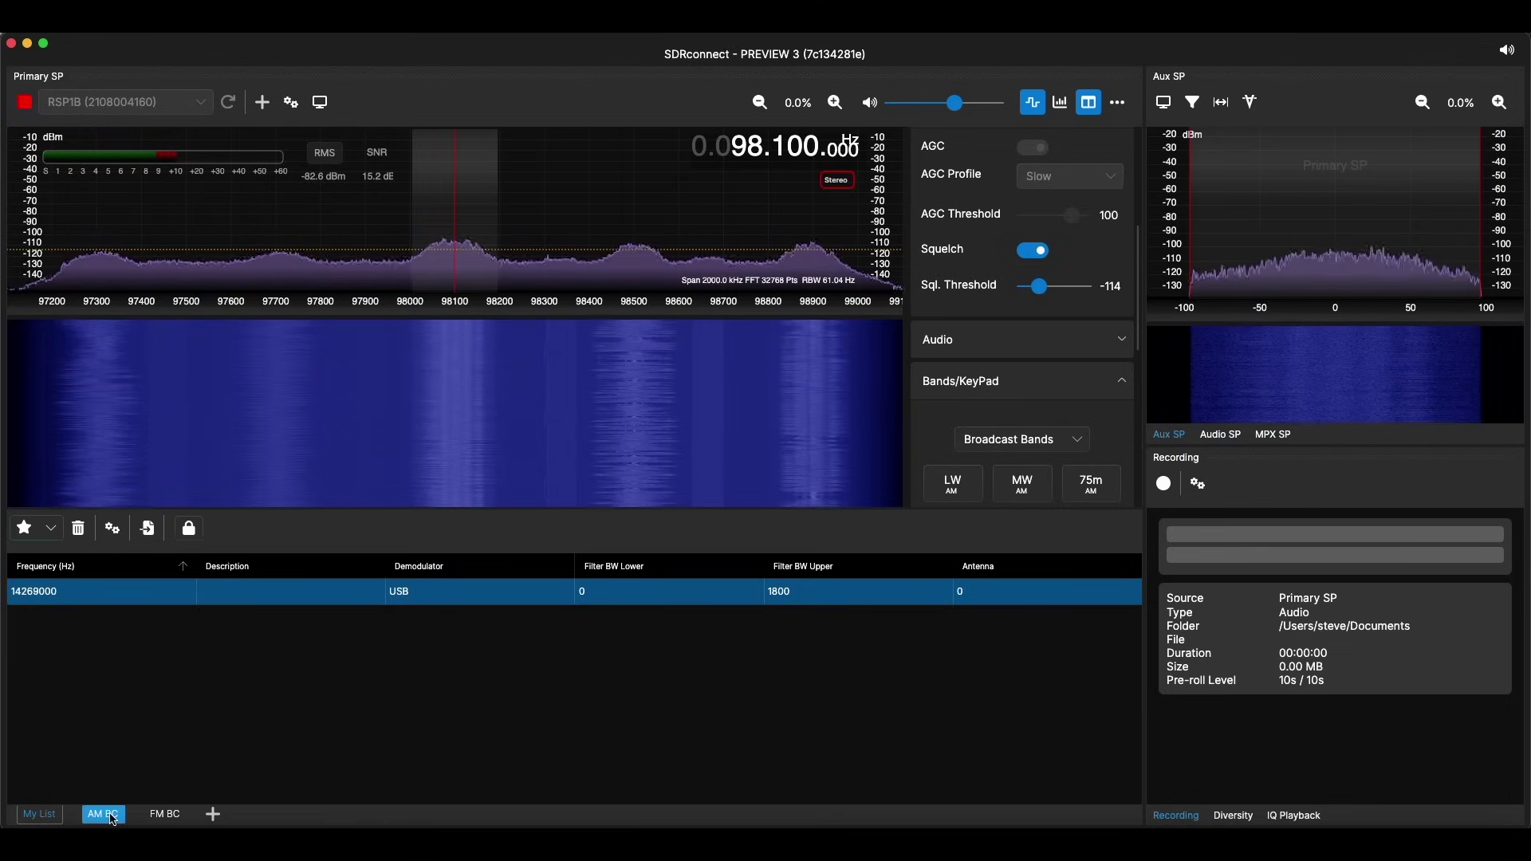
key(super+v)
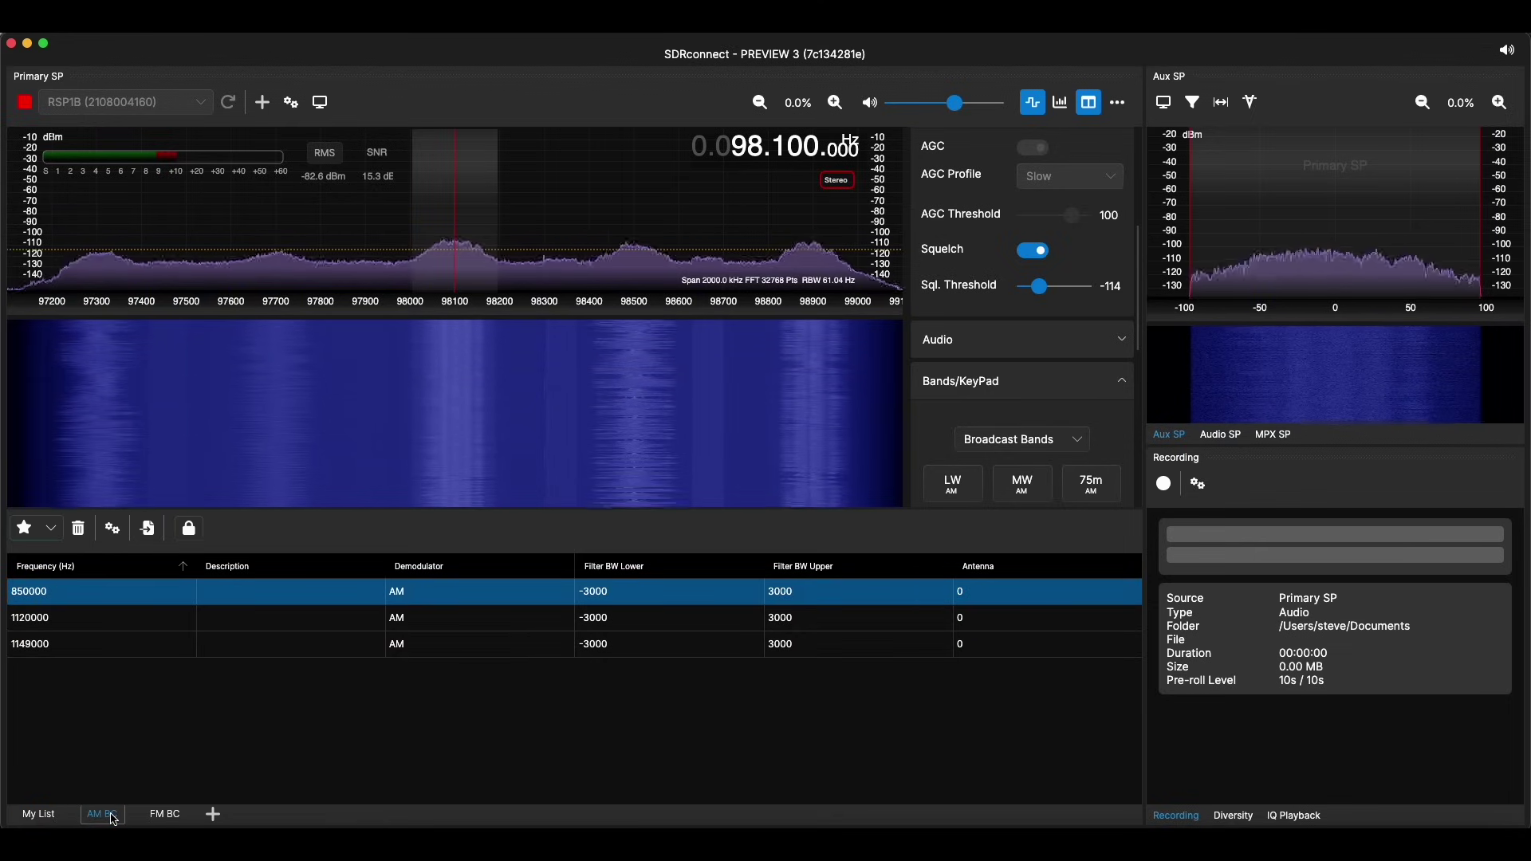
click(46, 817)
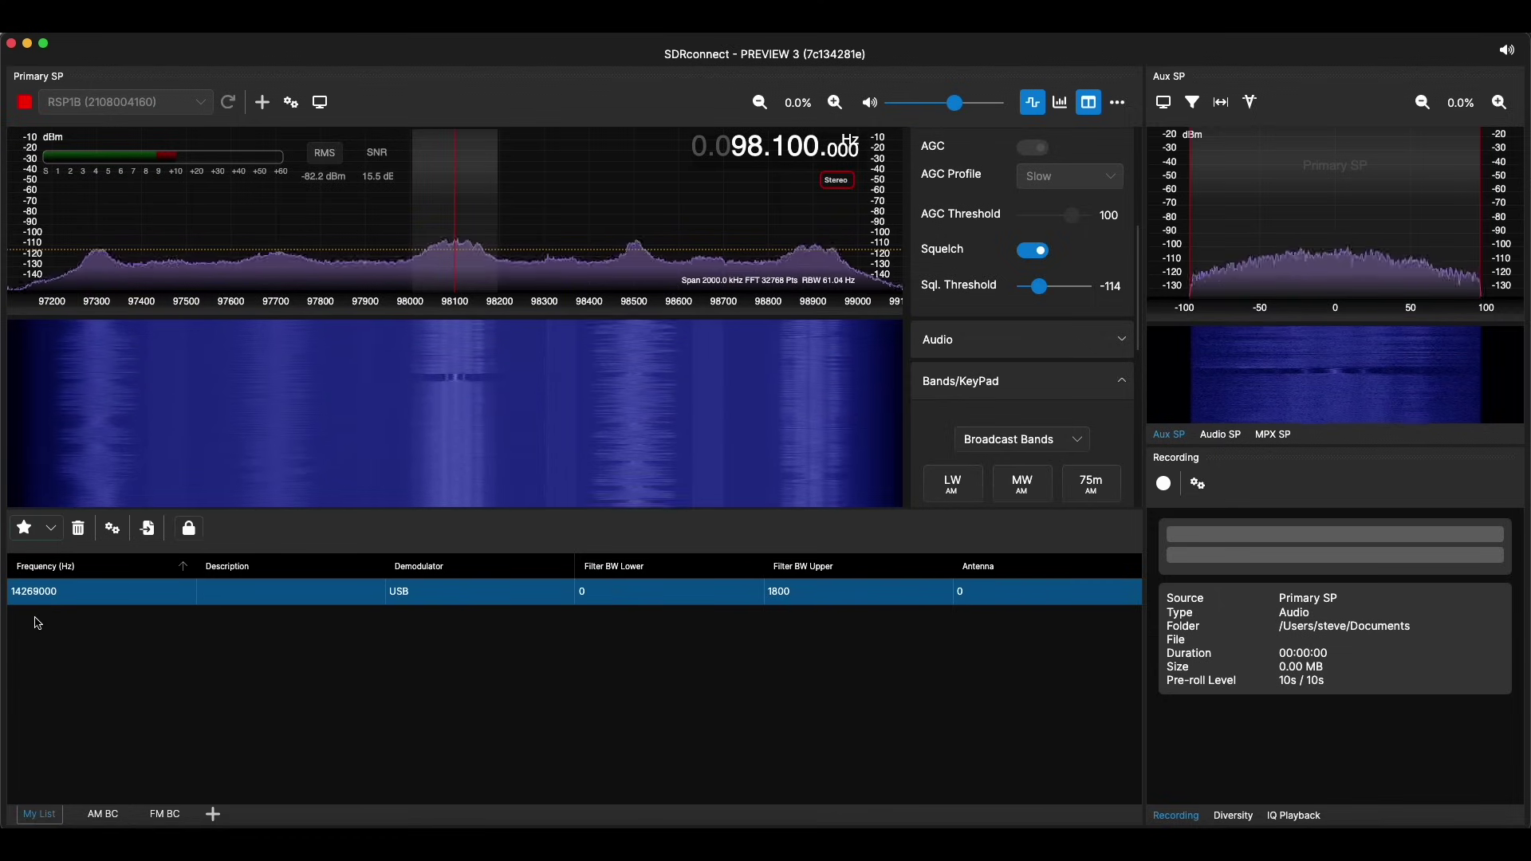
double_click(43, 815)
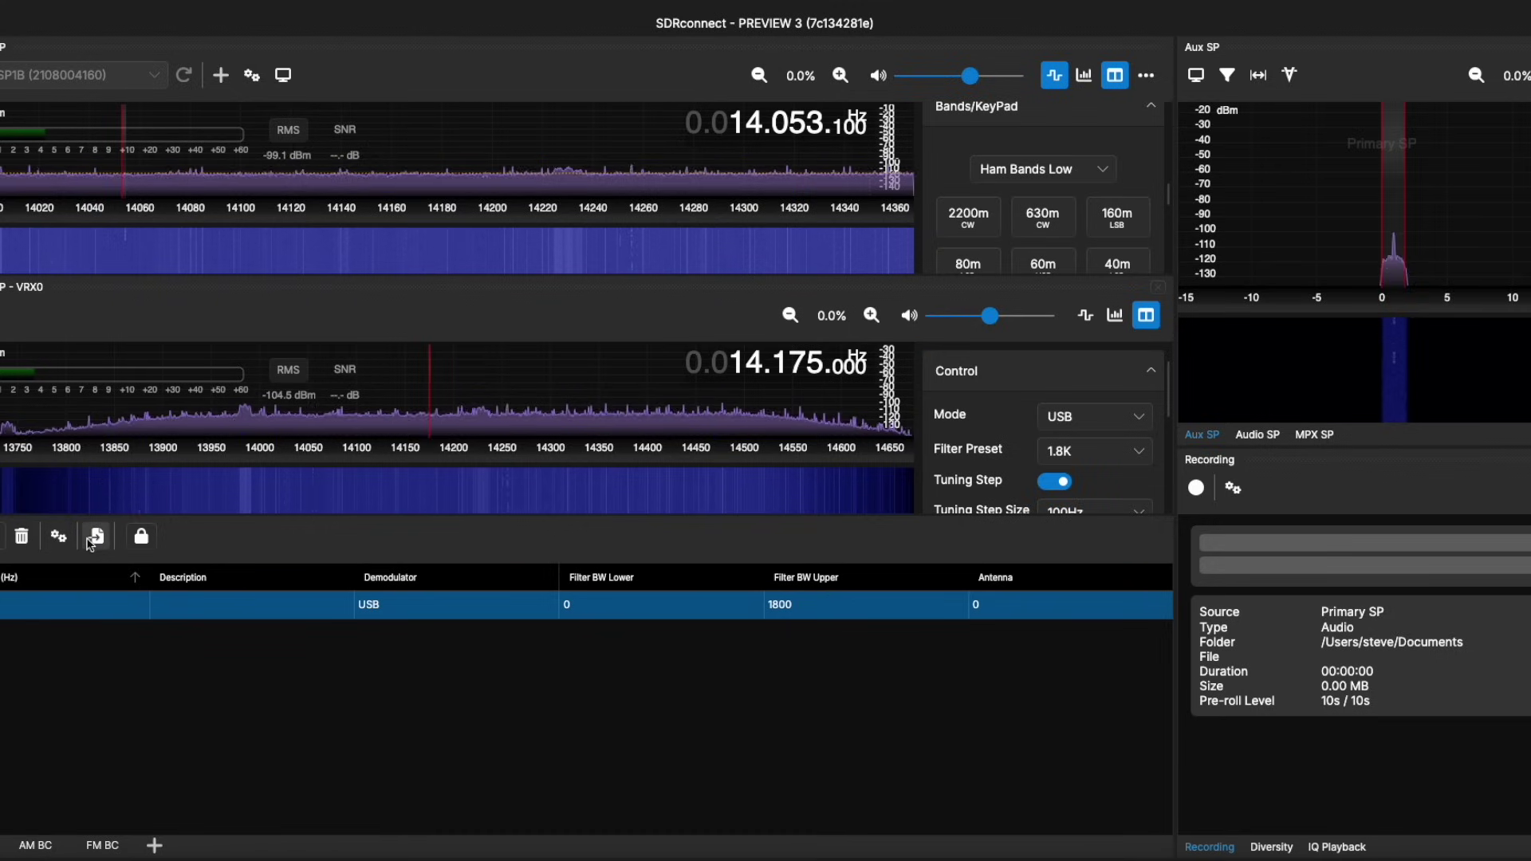
Step: Import the SDRuno memory bank AMATEUR RADIO USA.s1b from the MemoryBanks folder
click(96, 537)
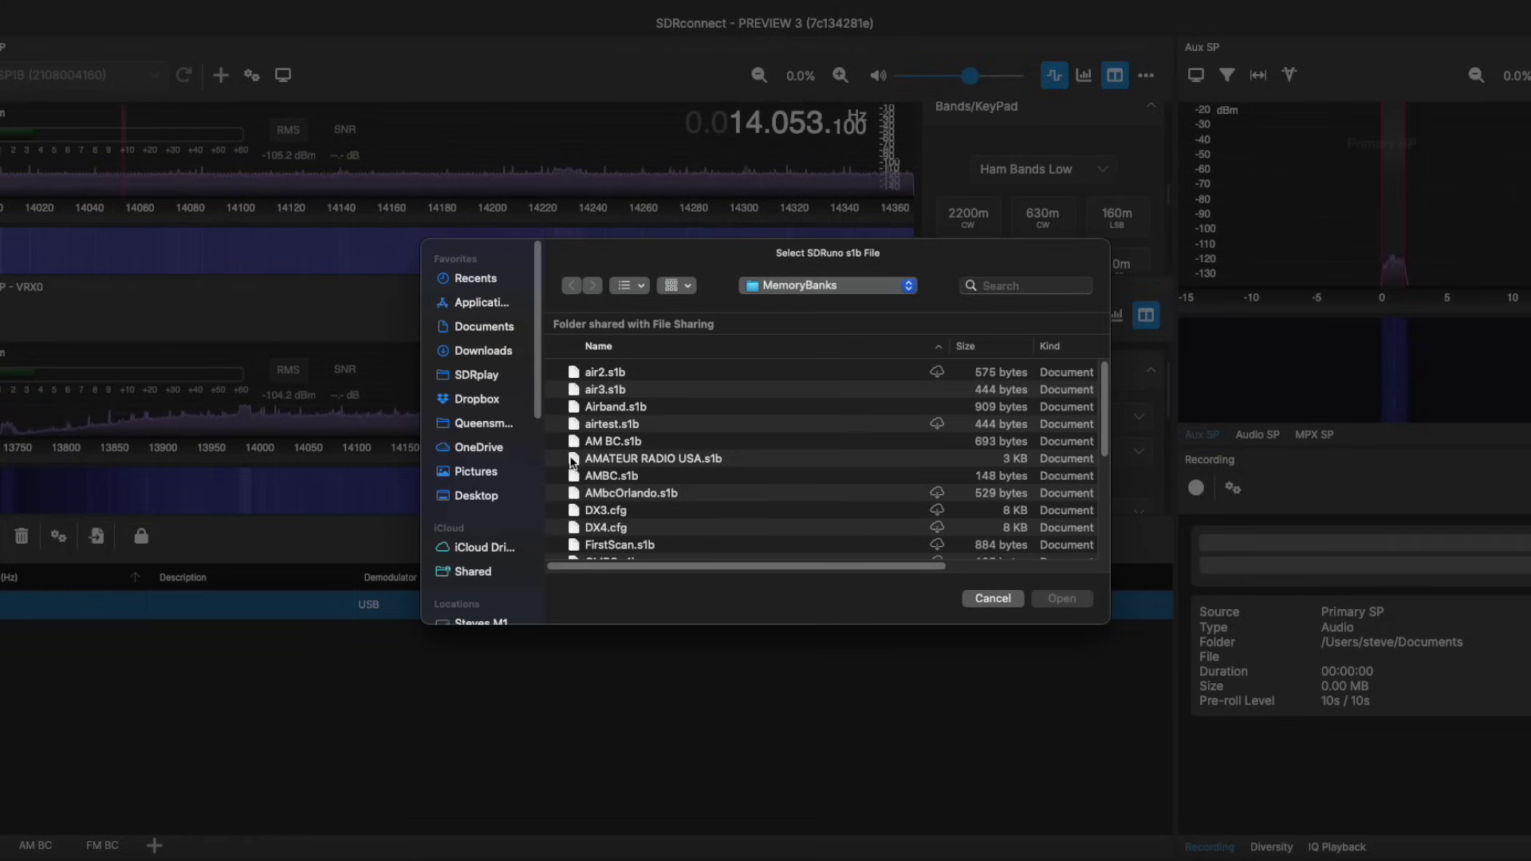
click(646, 460)
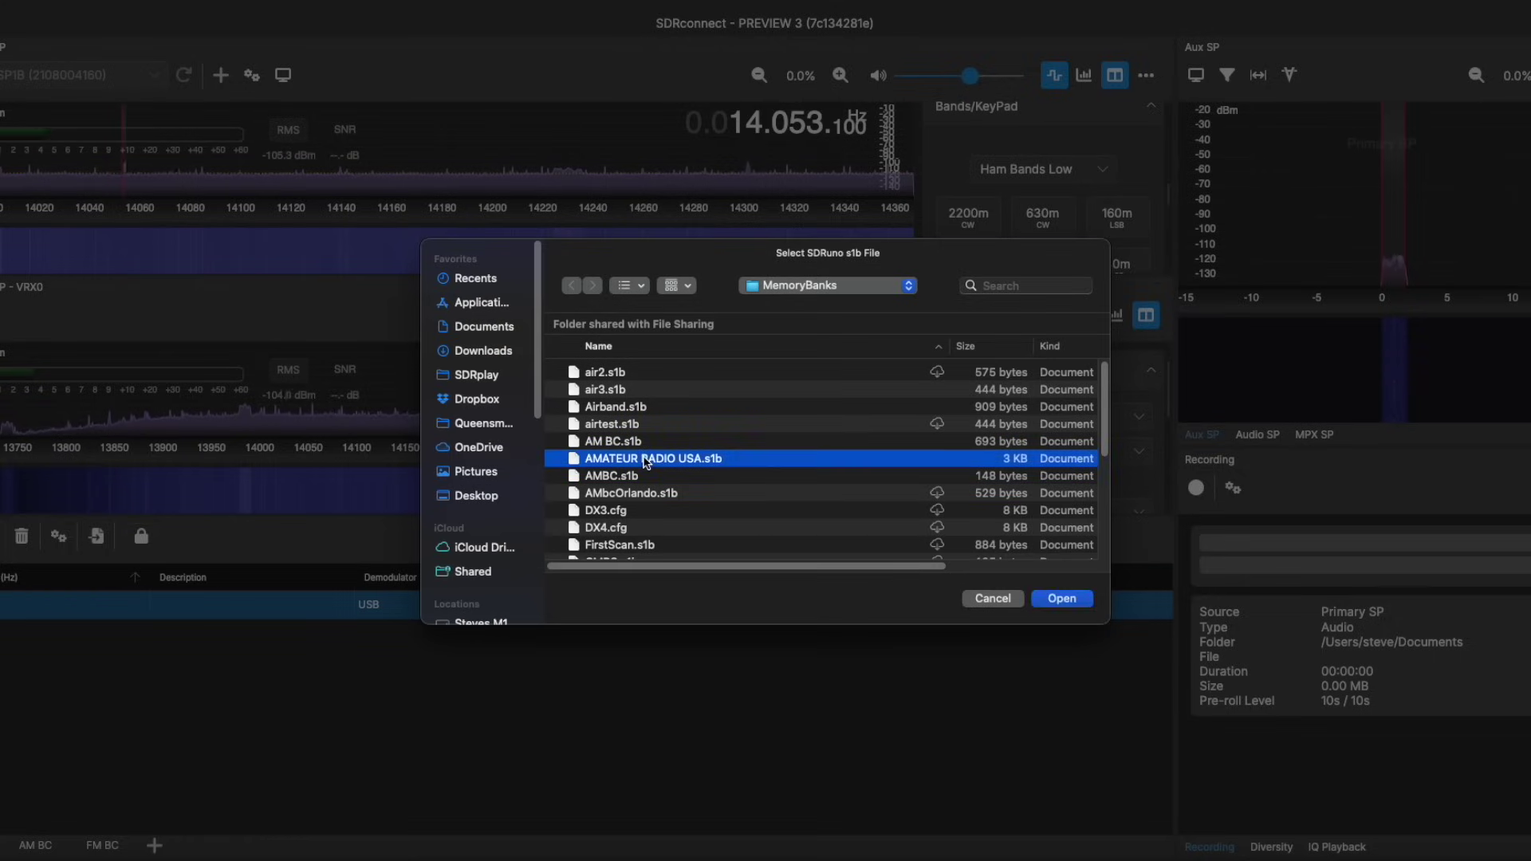
click(1063, 599)
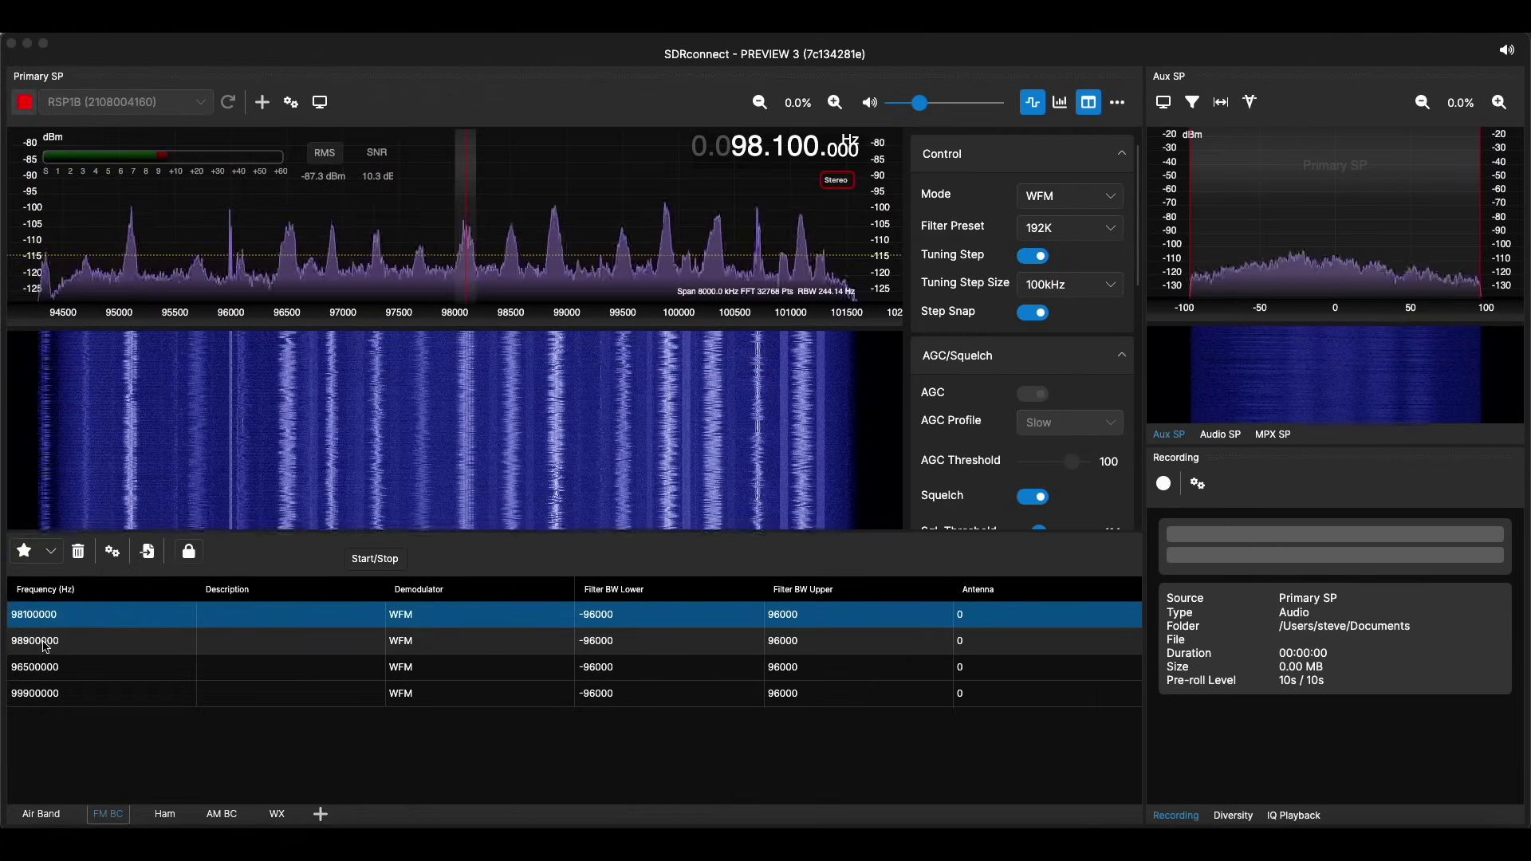
Step: Tune to the 98.9 MHz entry in the FM BC list and unlock the frequency lists for editing
click(46, 647)
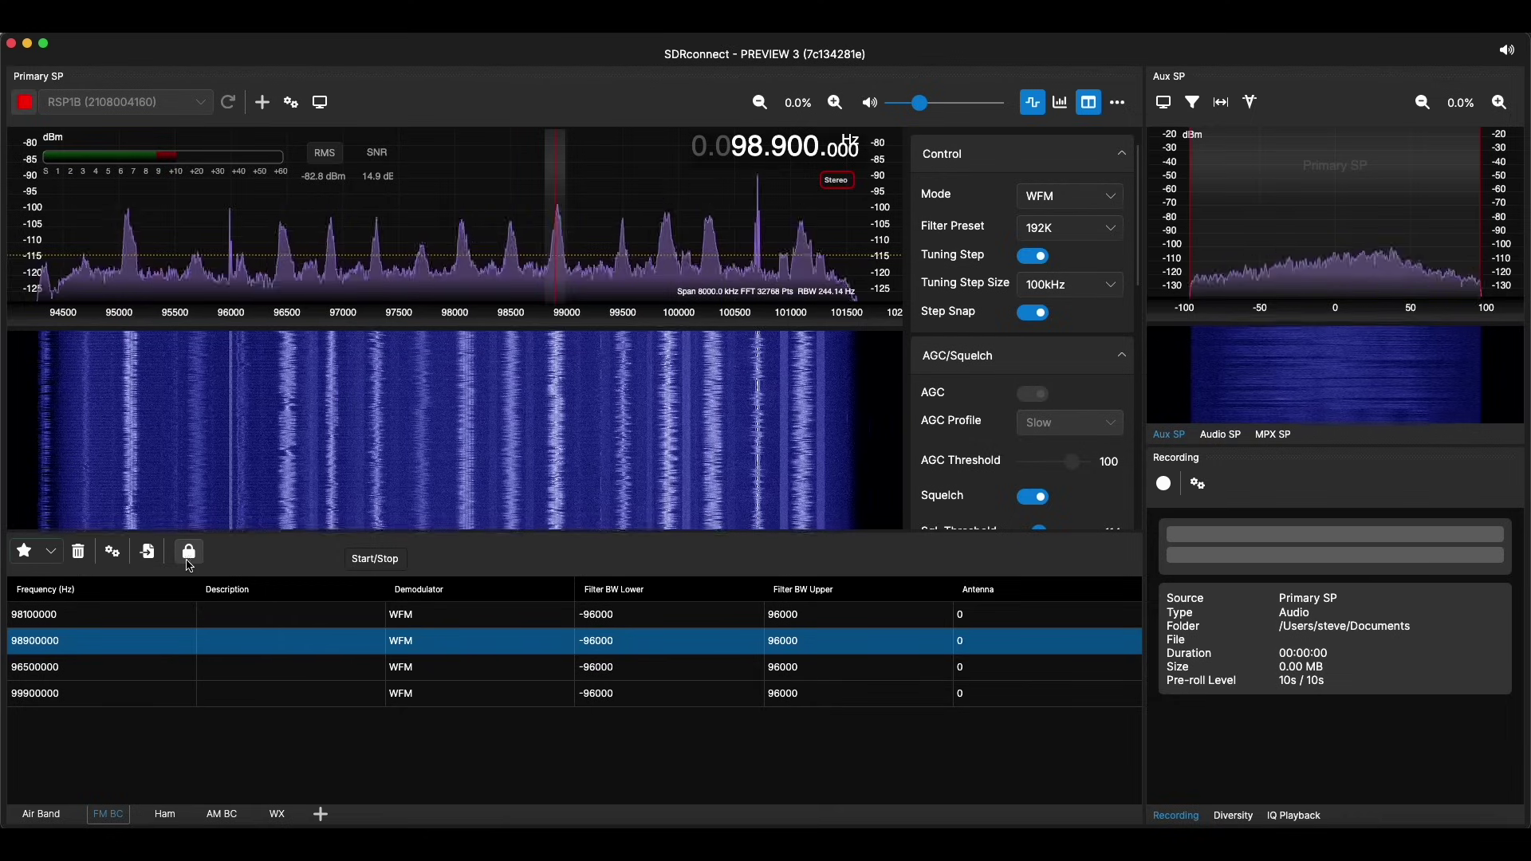
click(190, 563)
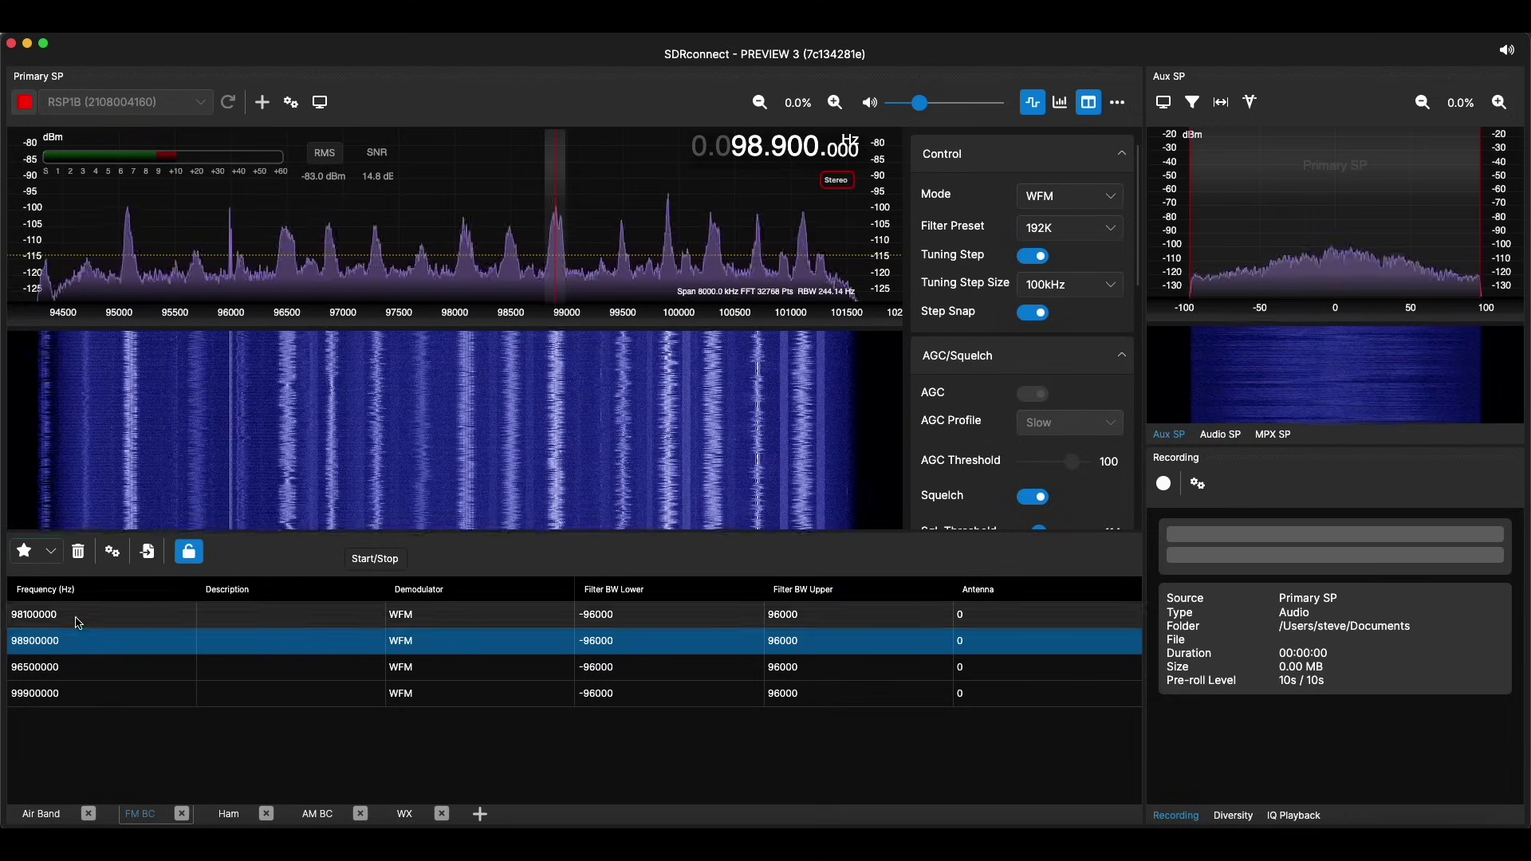
double_click(64, 646)
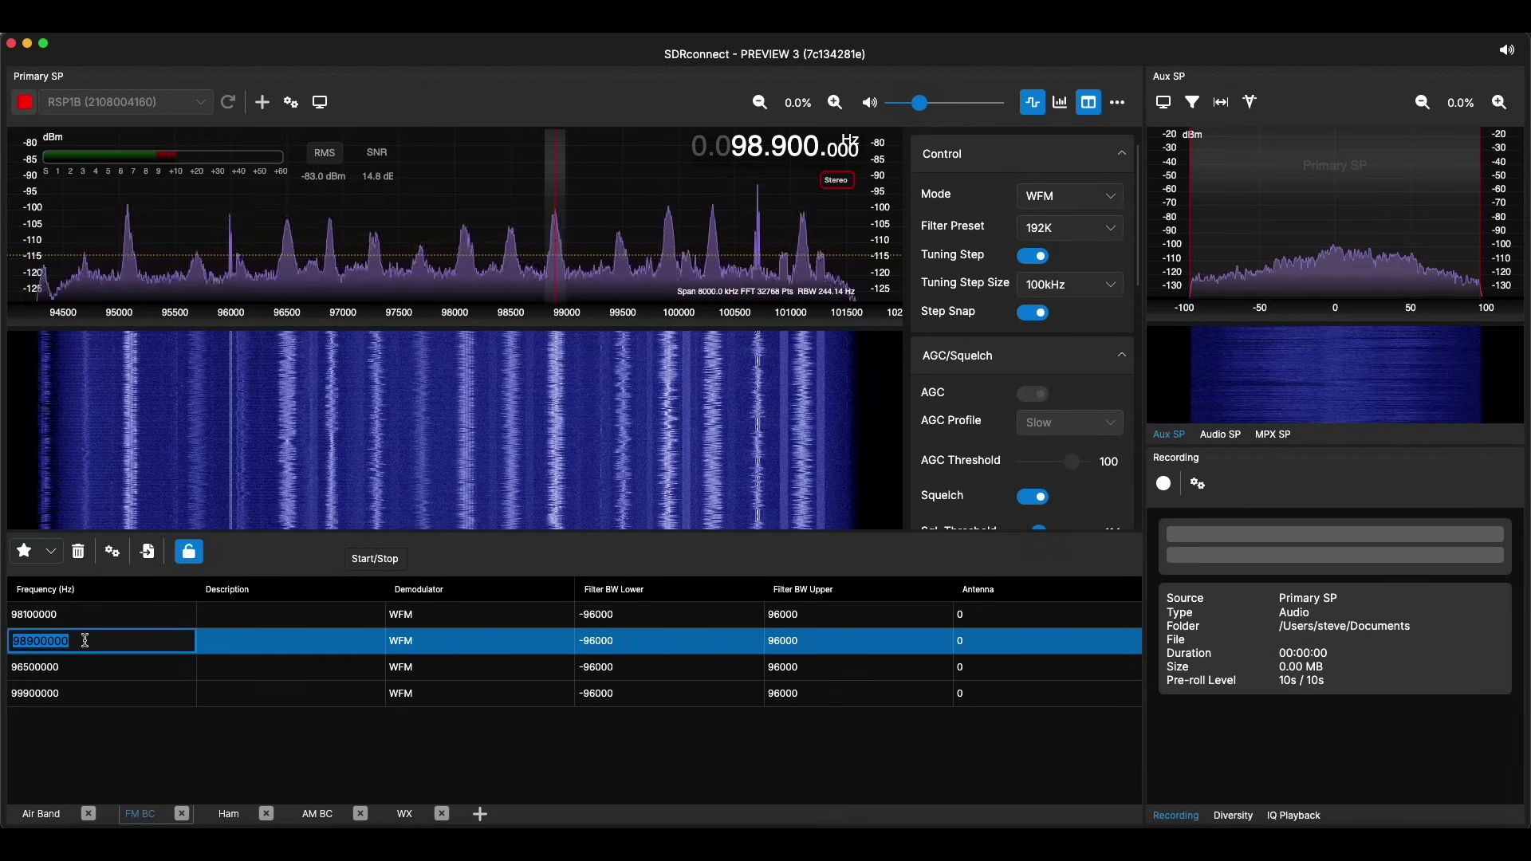
Step: Set the description of the 98.9 MHz entry in the FM BC list to "descriptive text"
double_click(215, 641)
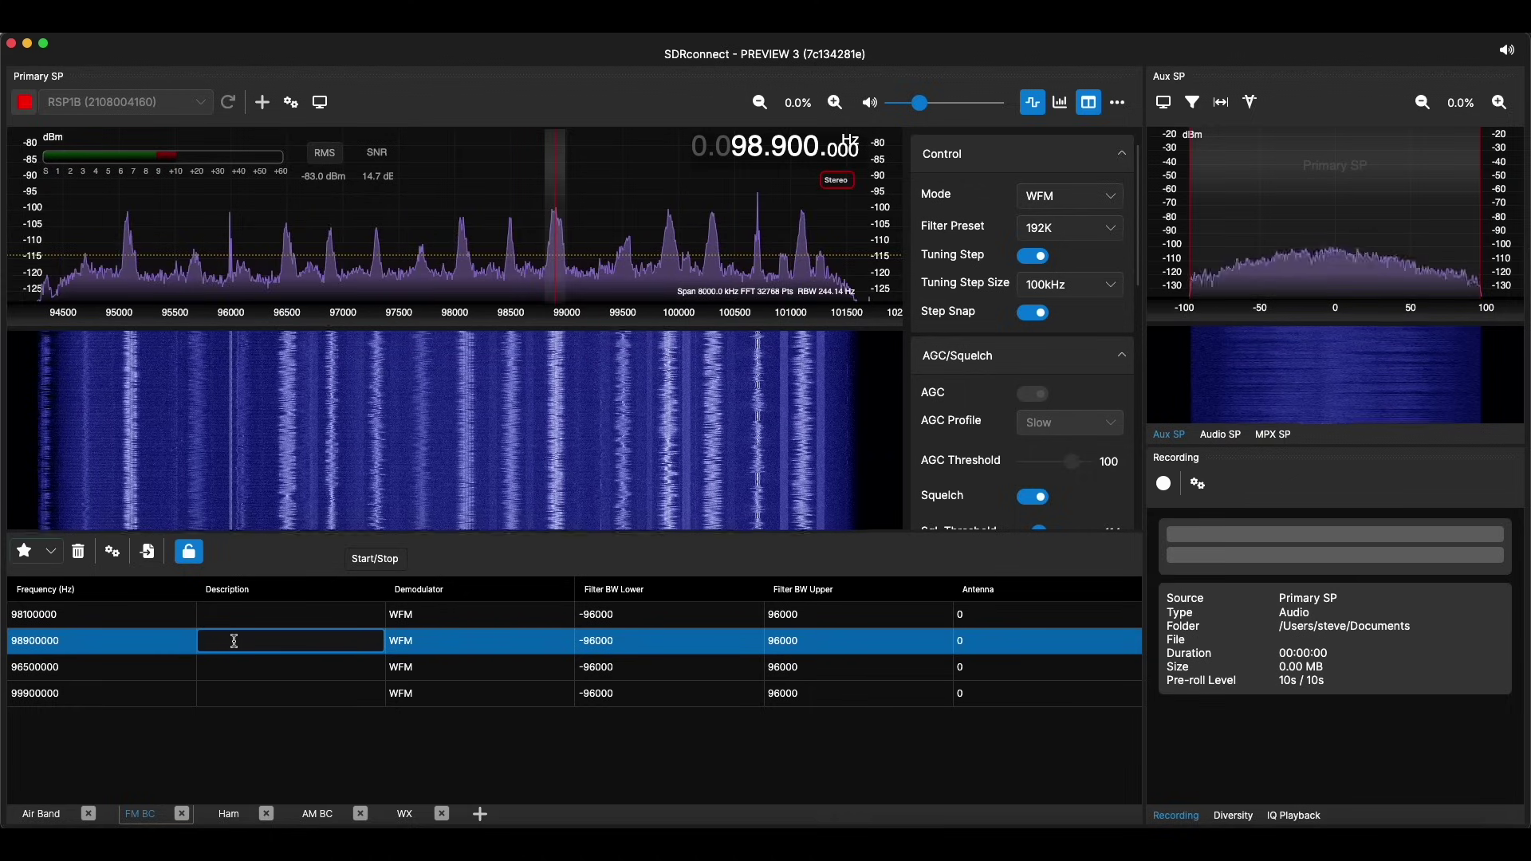
text(des)
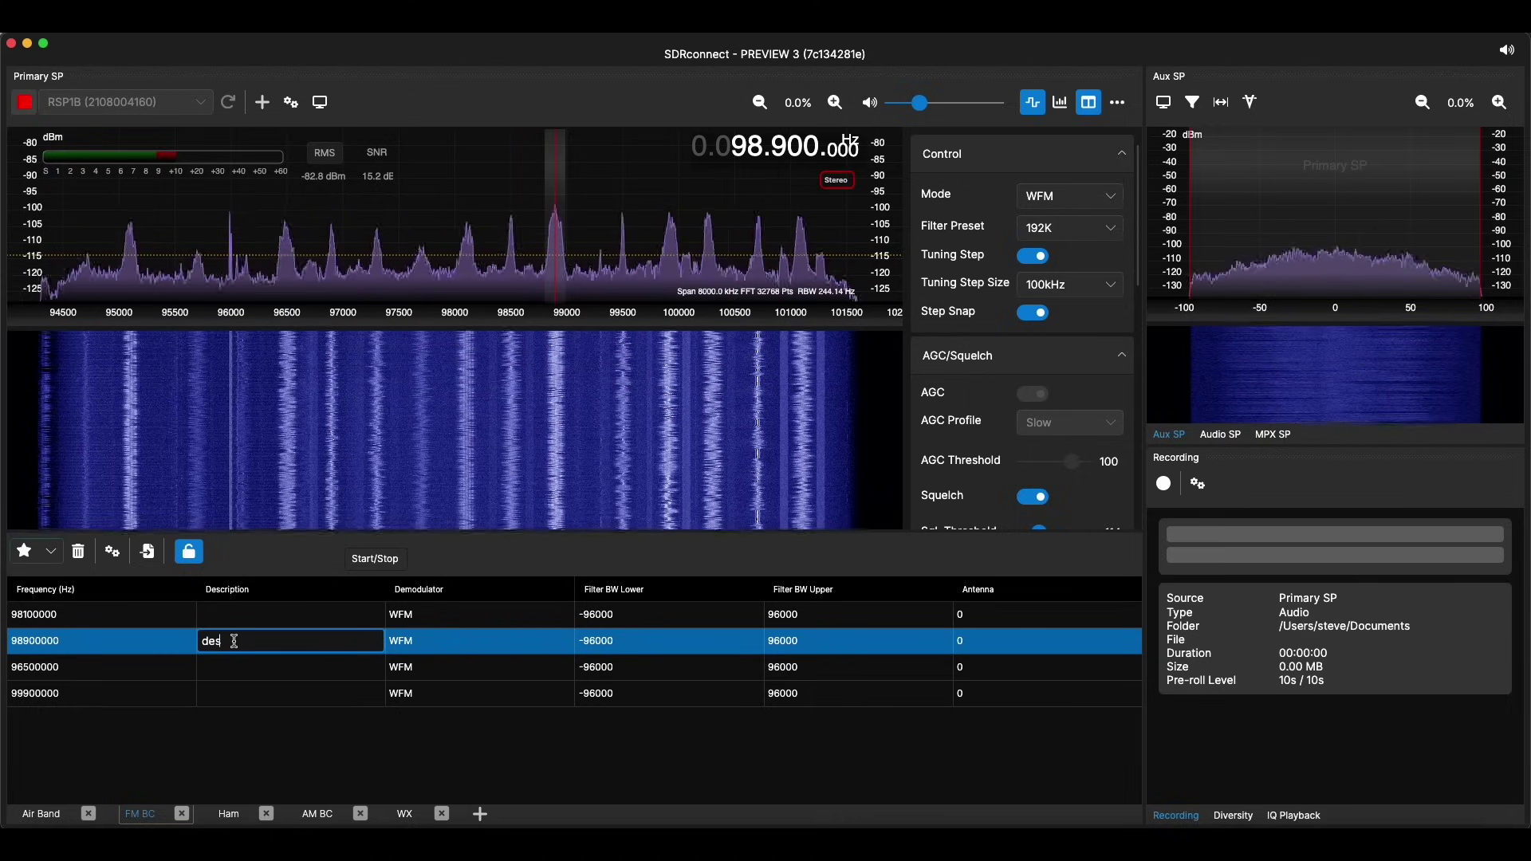
text(cript)
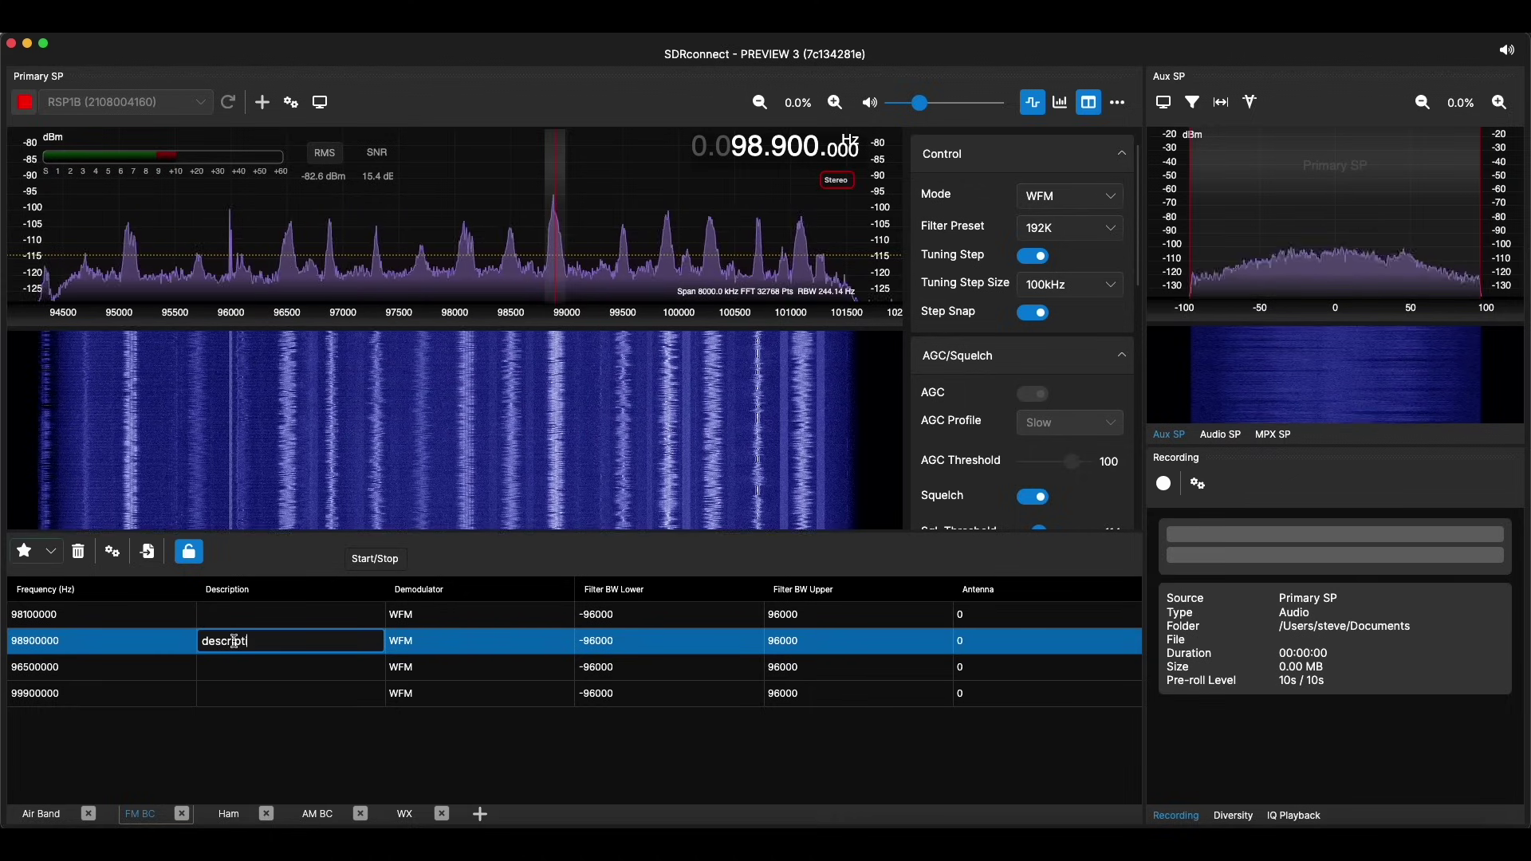
text(ive text)
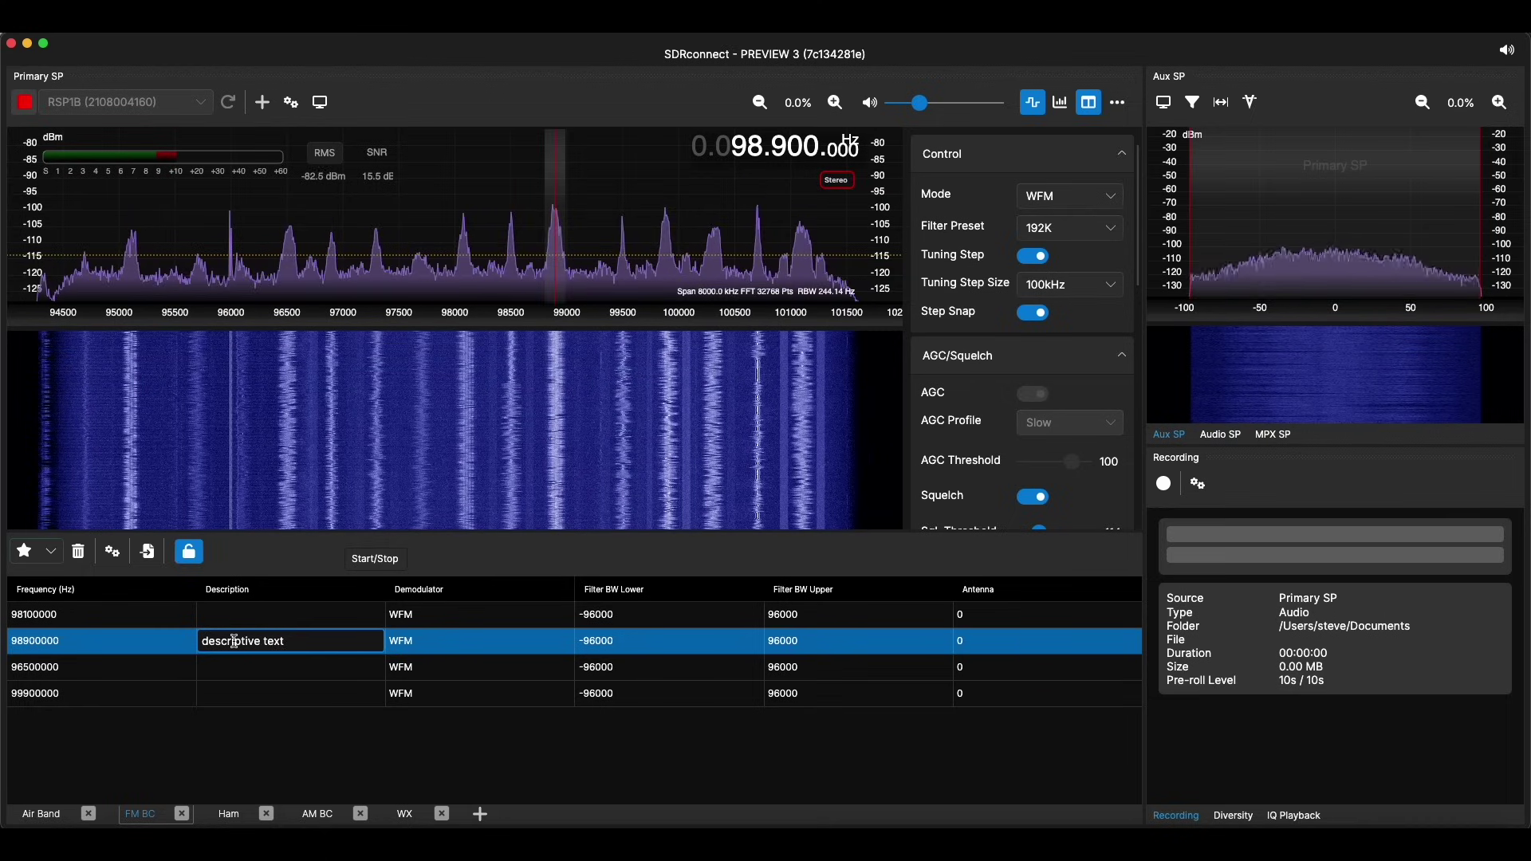
key(Return)
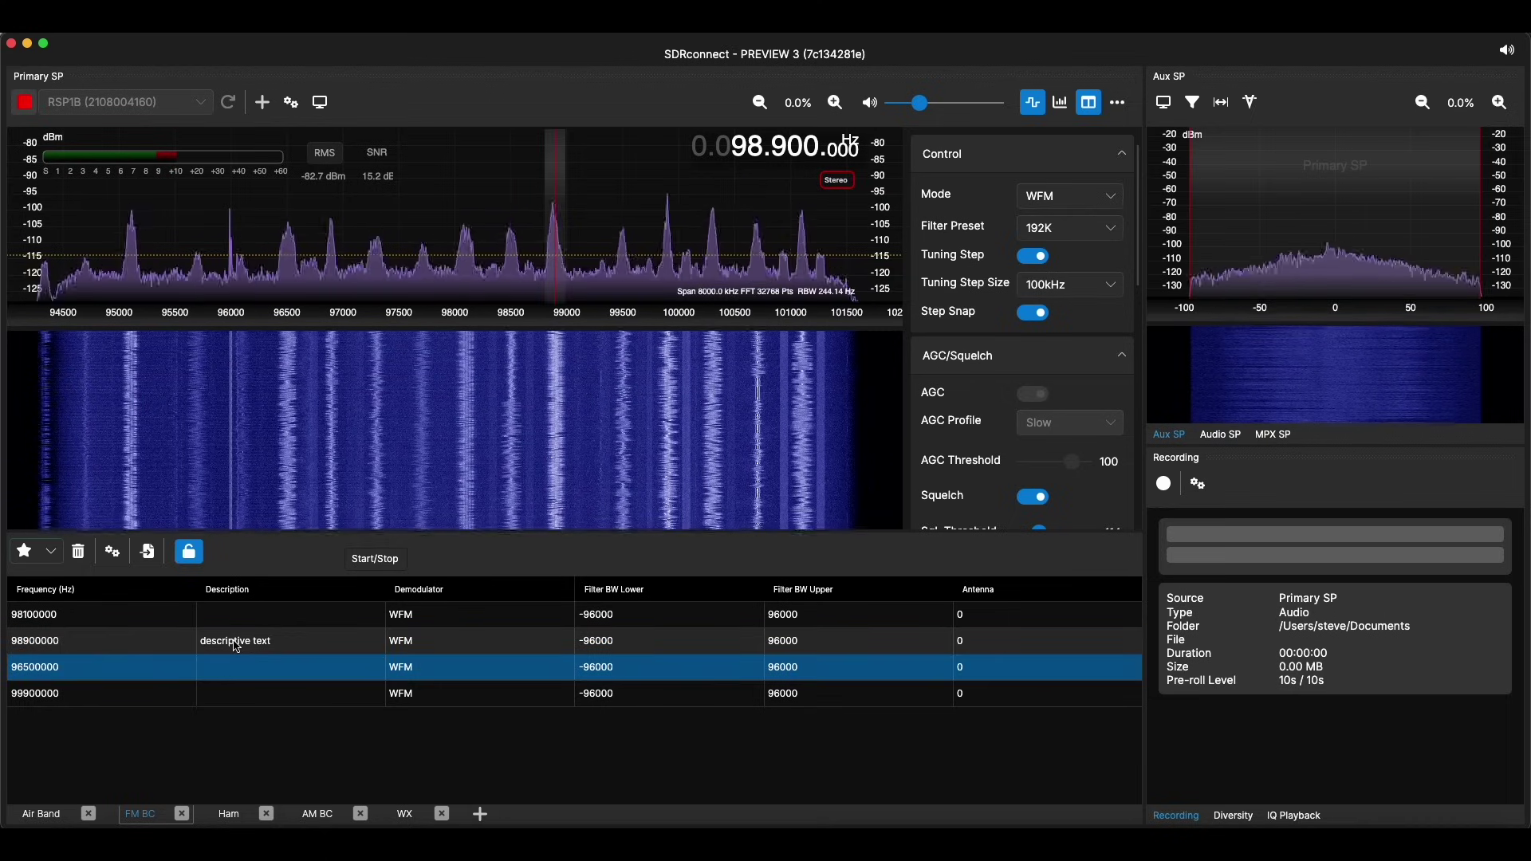
Step: Open the demodulator and lower filter bandwidth values of the 98.9 MHz entry for editing
click(483, 642)
click(479, 641)
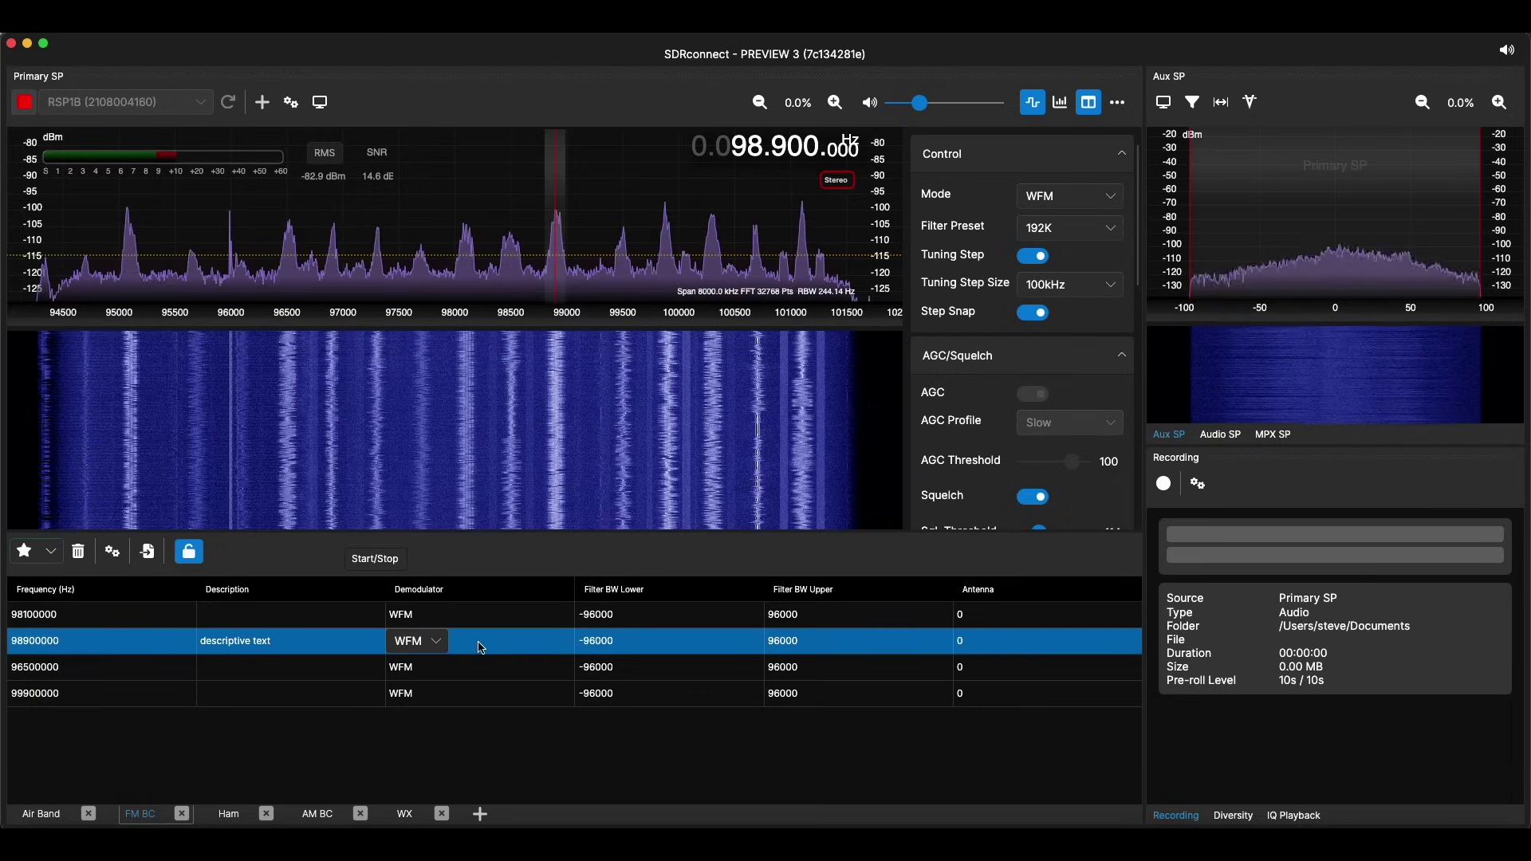
click(434, 642)
click(435, 639)
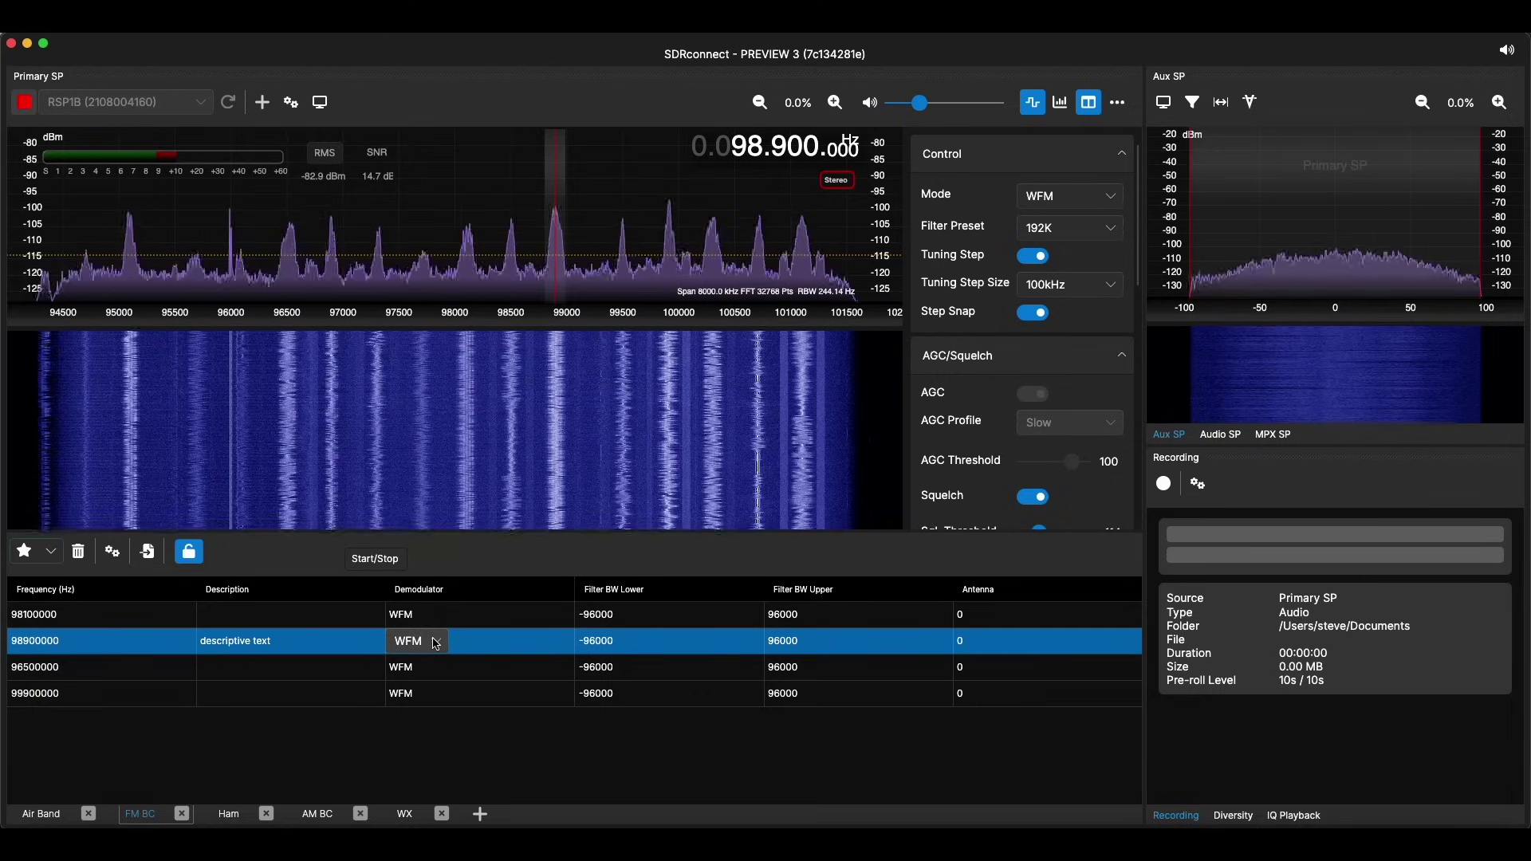
click(628, 655)
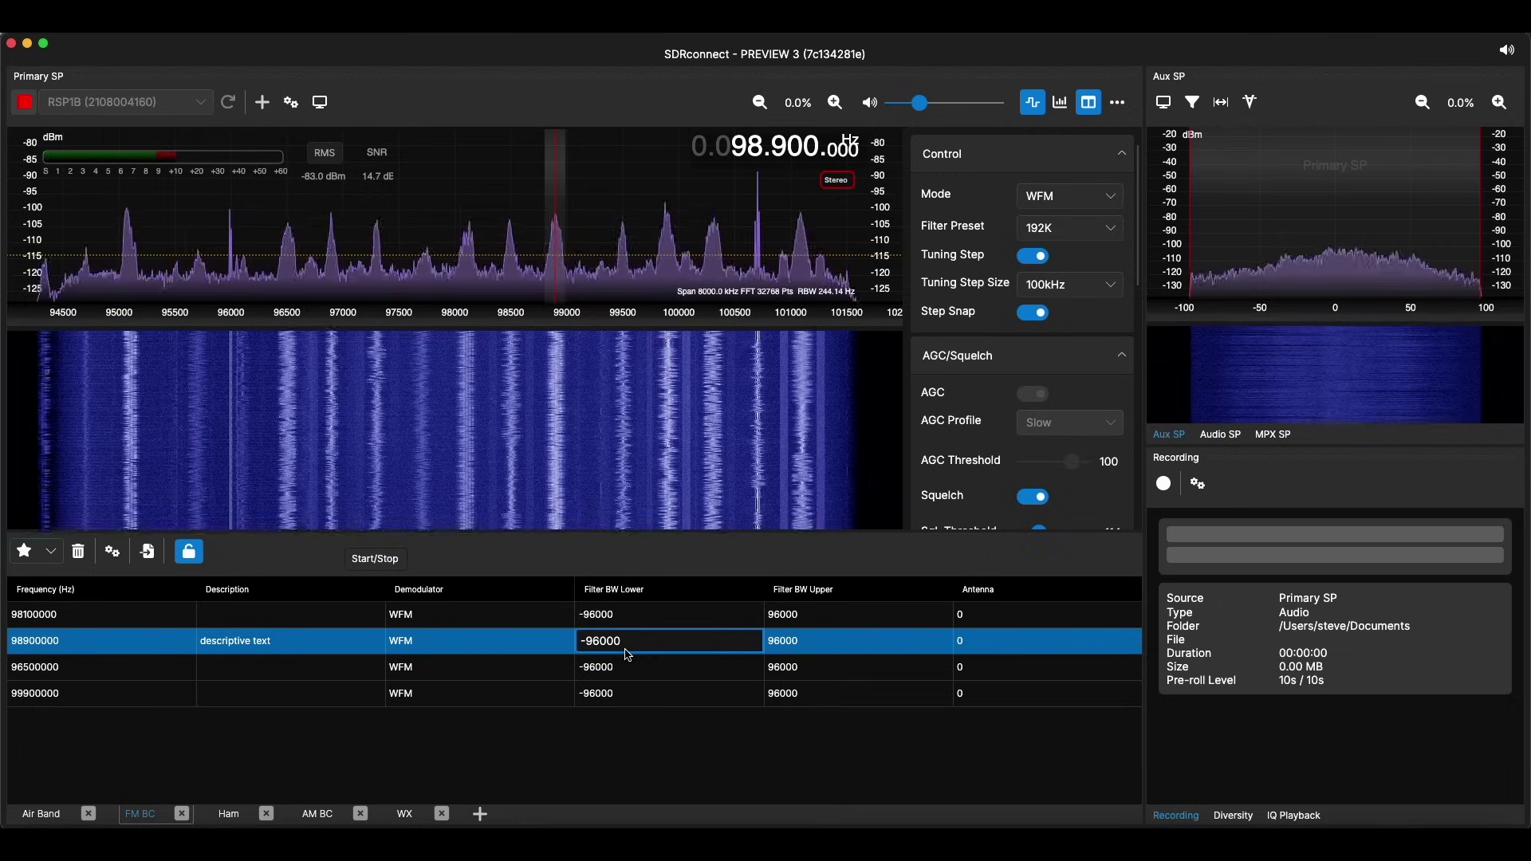
click(494, 651)
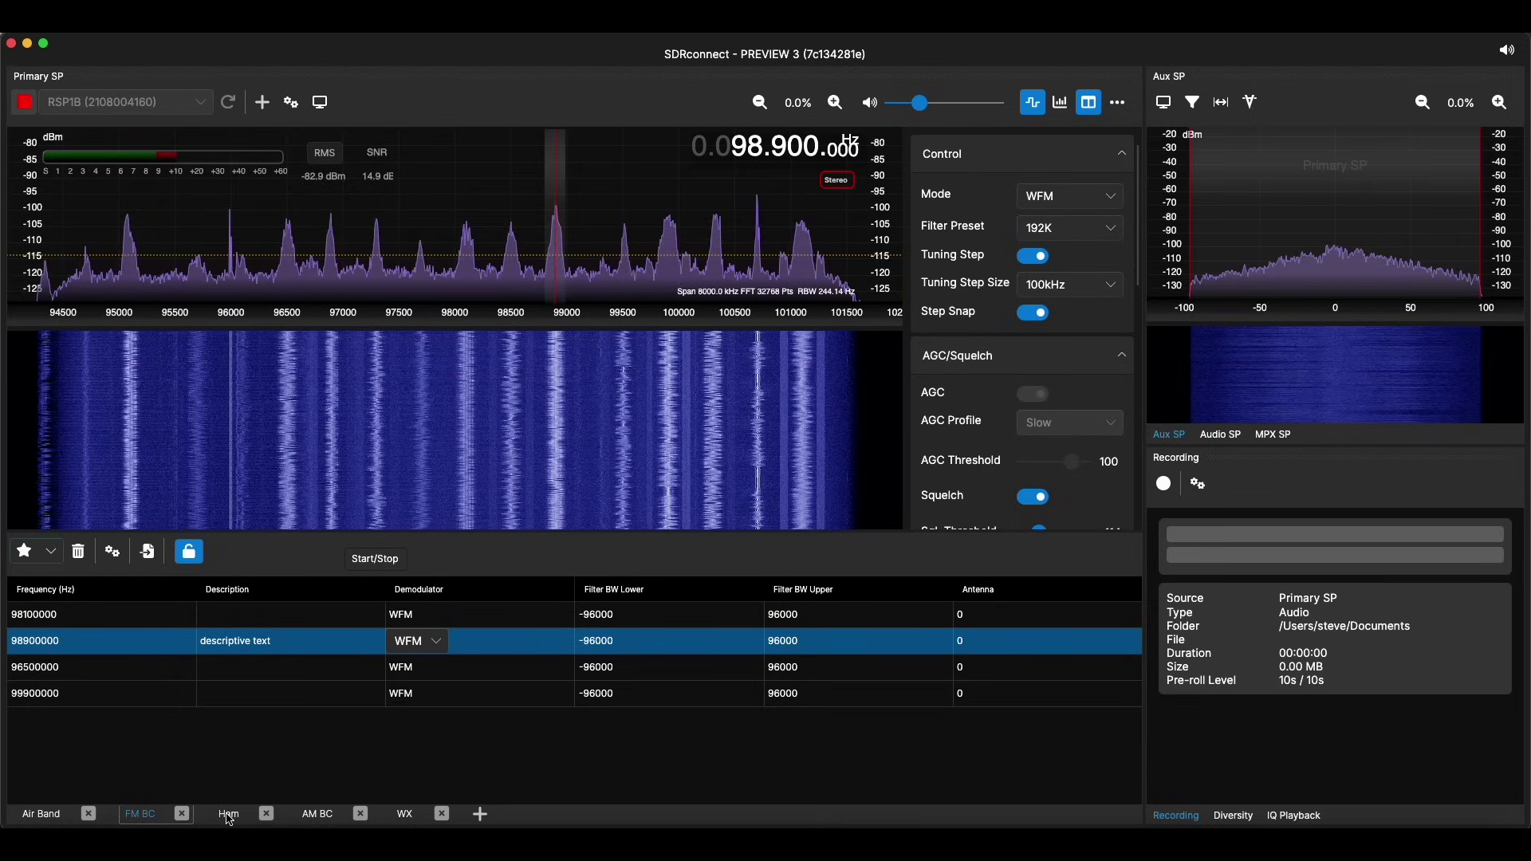
Step: Request deletion of the FM BC list but decline it, and lock the frequency lists against editing
click(182, 815)
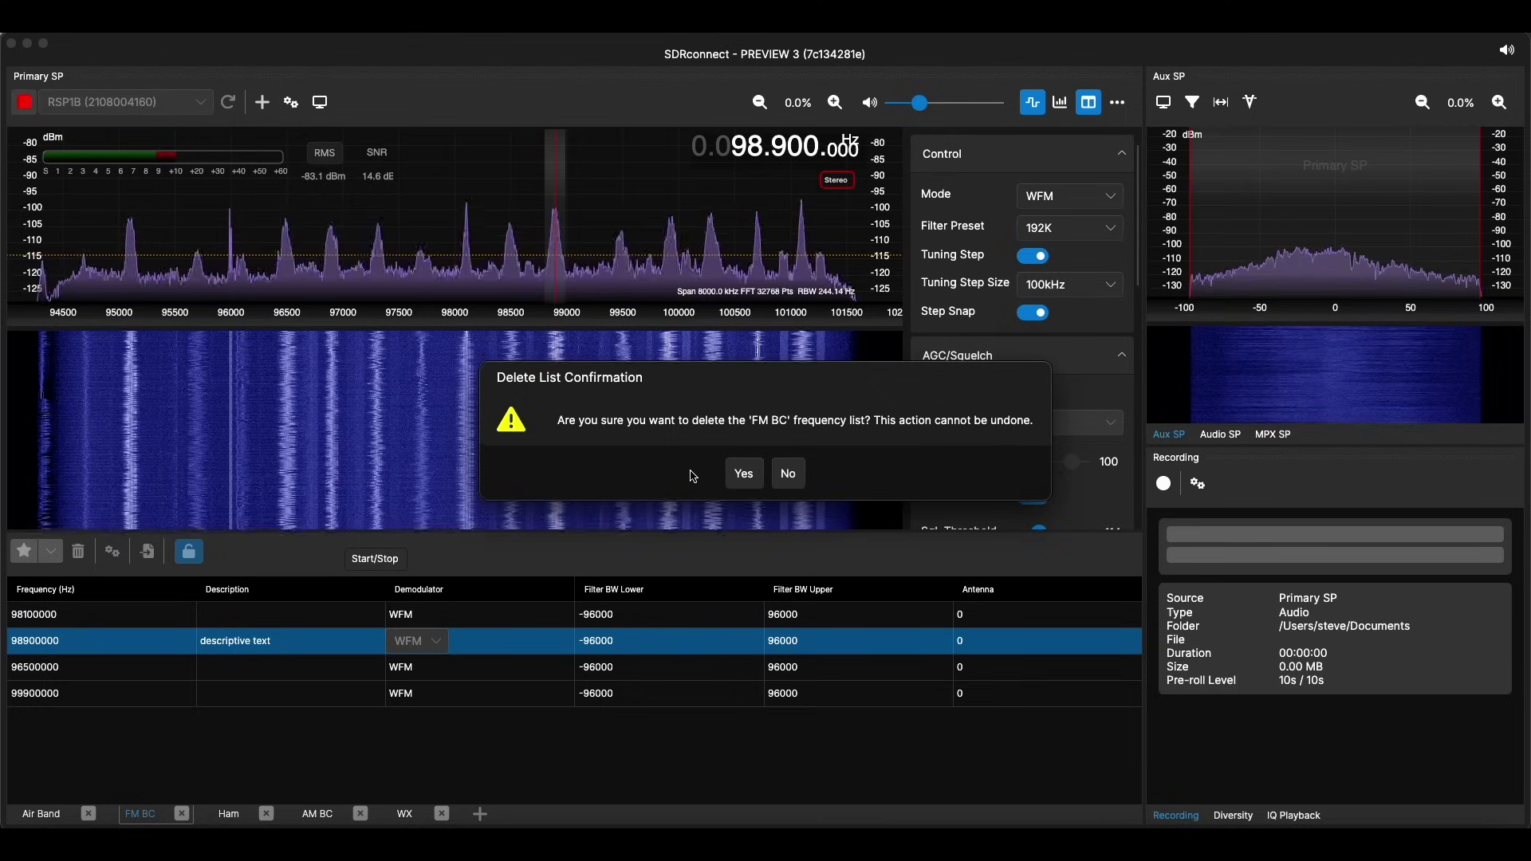
click(788, 474)
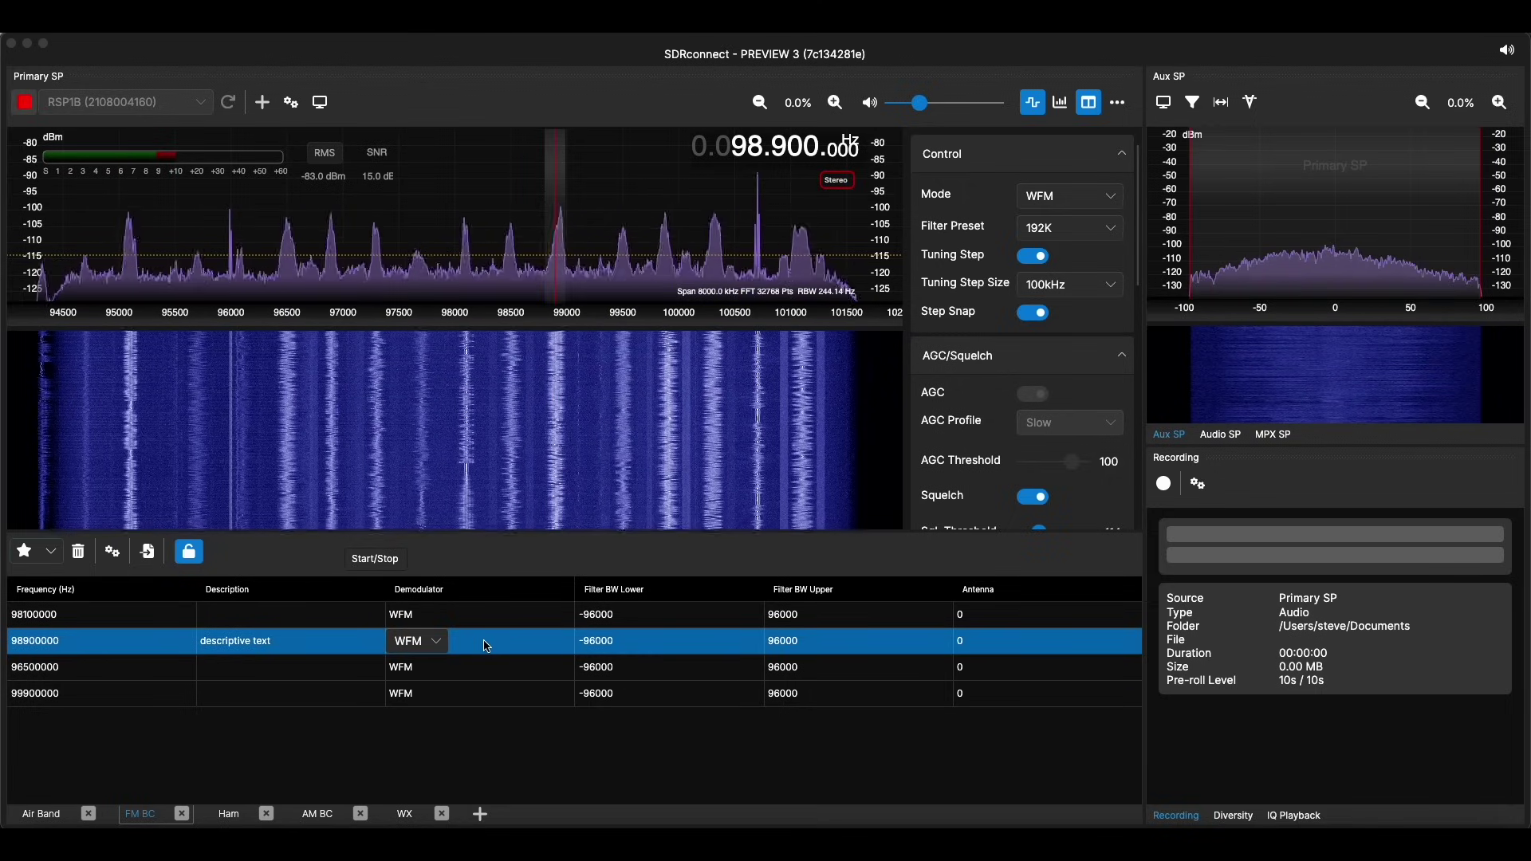
click(193, 559)
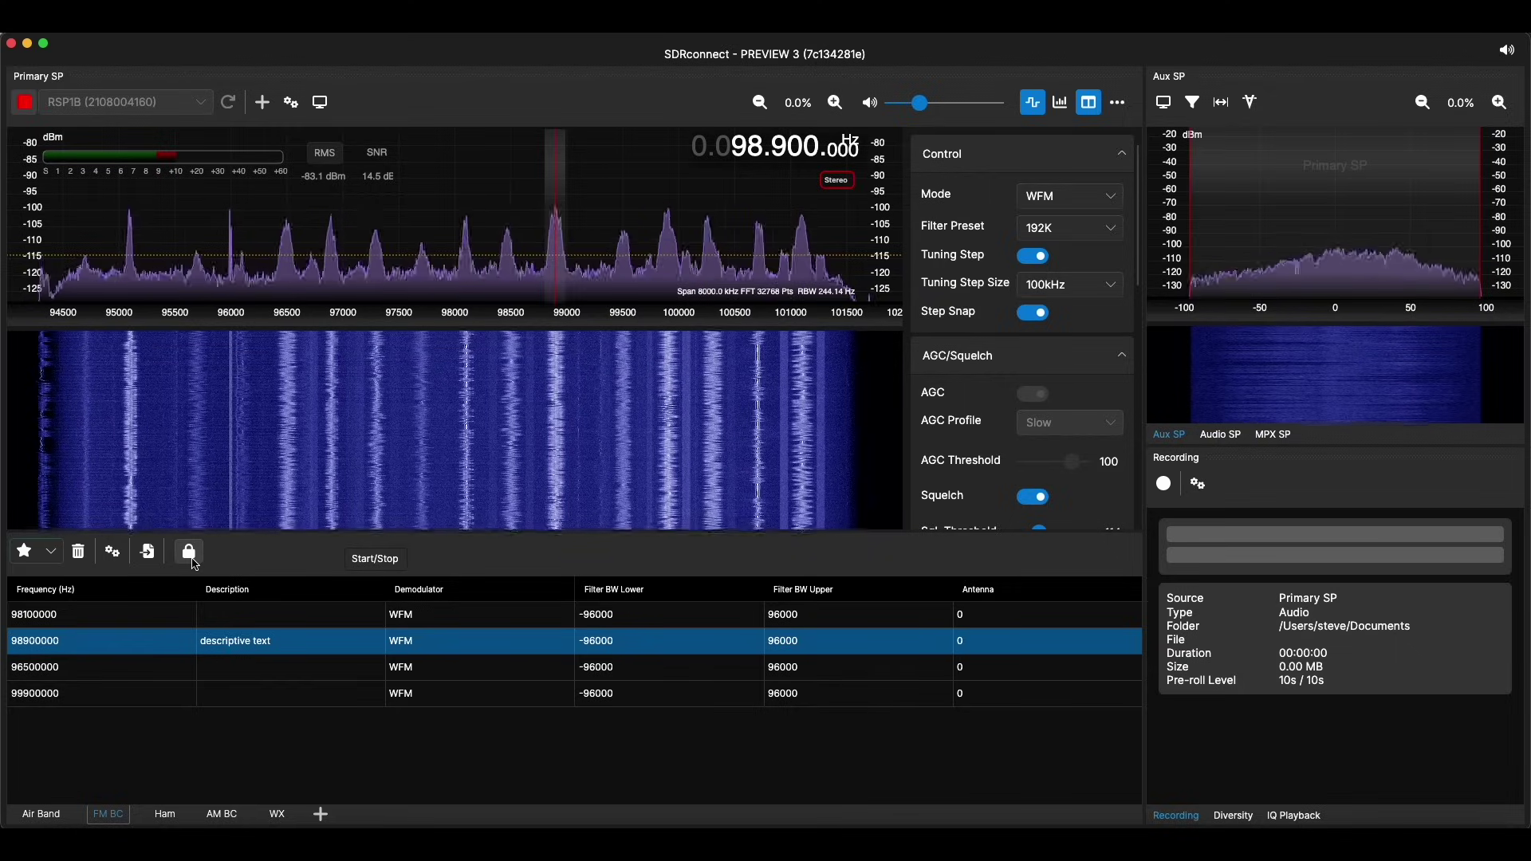